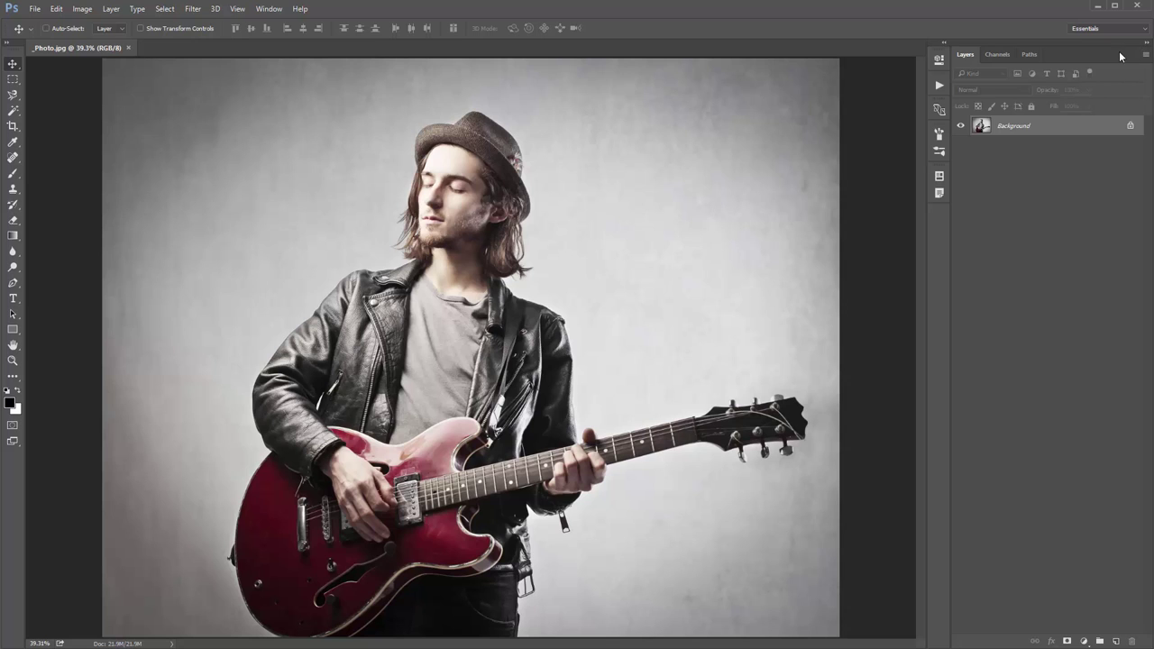
Check that Use Default Masks on Fill Layers, Expand New Effects and Add "copy" to Copied Layers and Groups are enabled in the Layers panel options
{"action": "left_click_drag", "start_coordinate": [1106, 60], "coordinate": [884, 96]}
{"action": "left_click", "coordinate": [904, 88]}
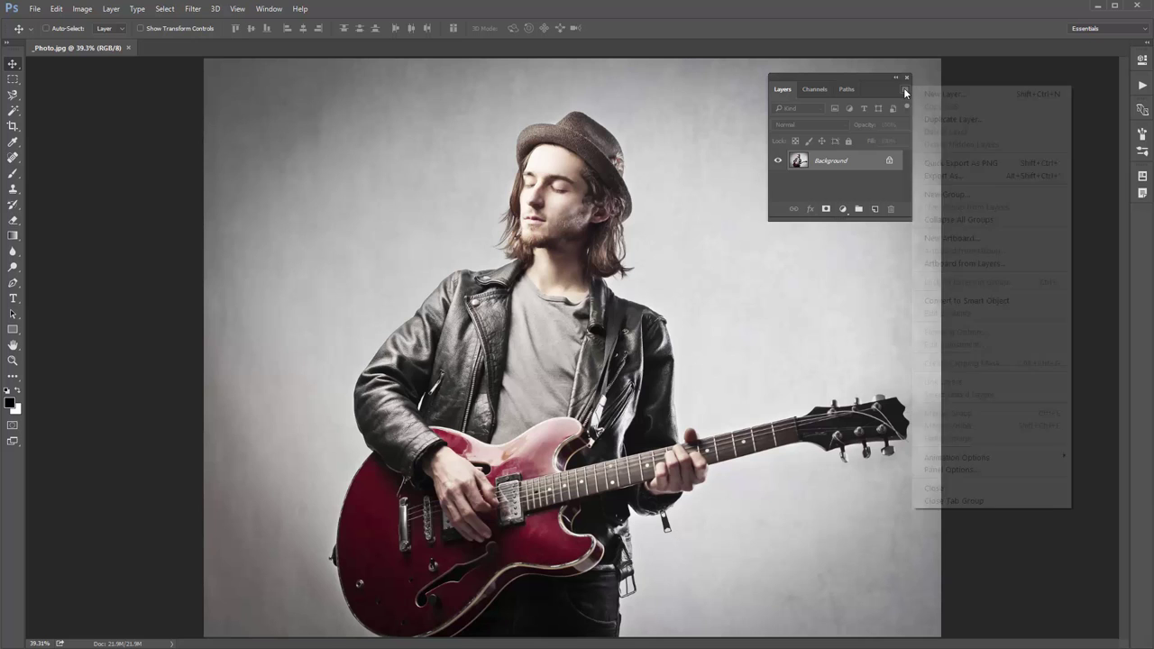
{"action": "left_click", "coordinate": [973, 469]}
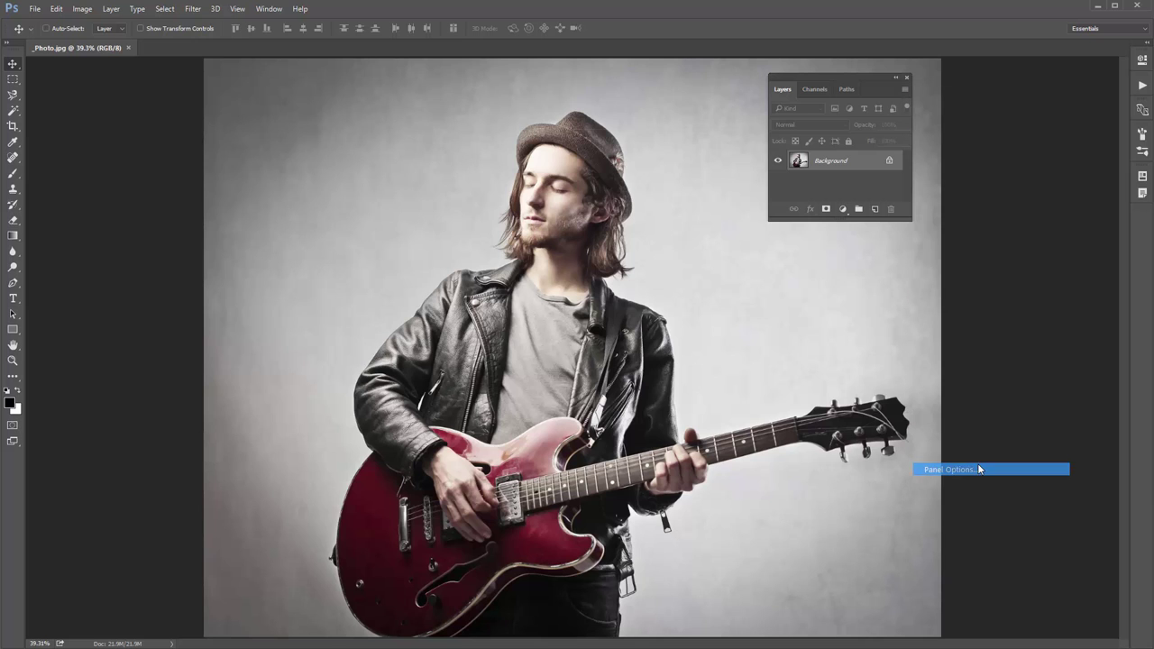
{"action": "left_click_drag", "start_coordinate": [671, 140], "coordinate": [685, 99]}
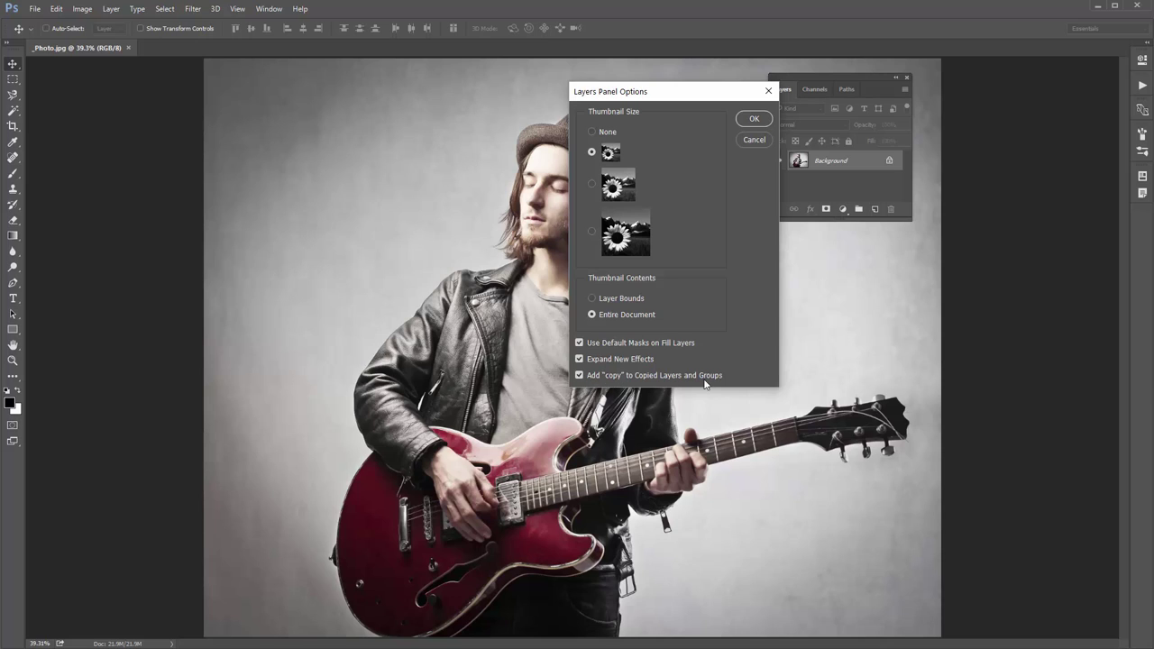
{"action": "left_click", "coordinate": [753, 118]}
{"action": "left_click_drag", "start_coordinate": [870, 91], "coordinate": [1151, 234]}
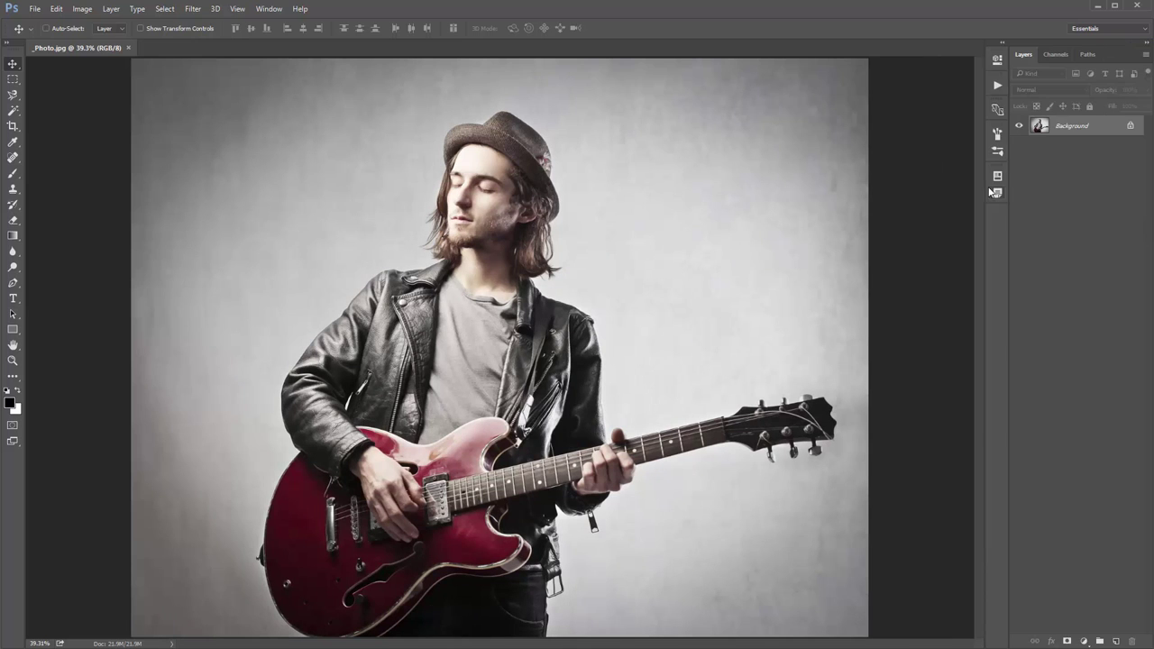
Examine the photo's colour mode and bit depth, and its pixel dimensions and resolution, without changing them
{"action": "left_click", "coordinate": [83, 10]}
{"action": "mouse_move", "coordinate": [90, 26]}
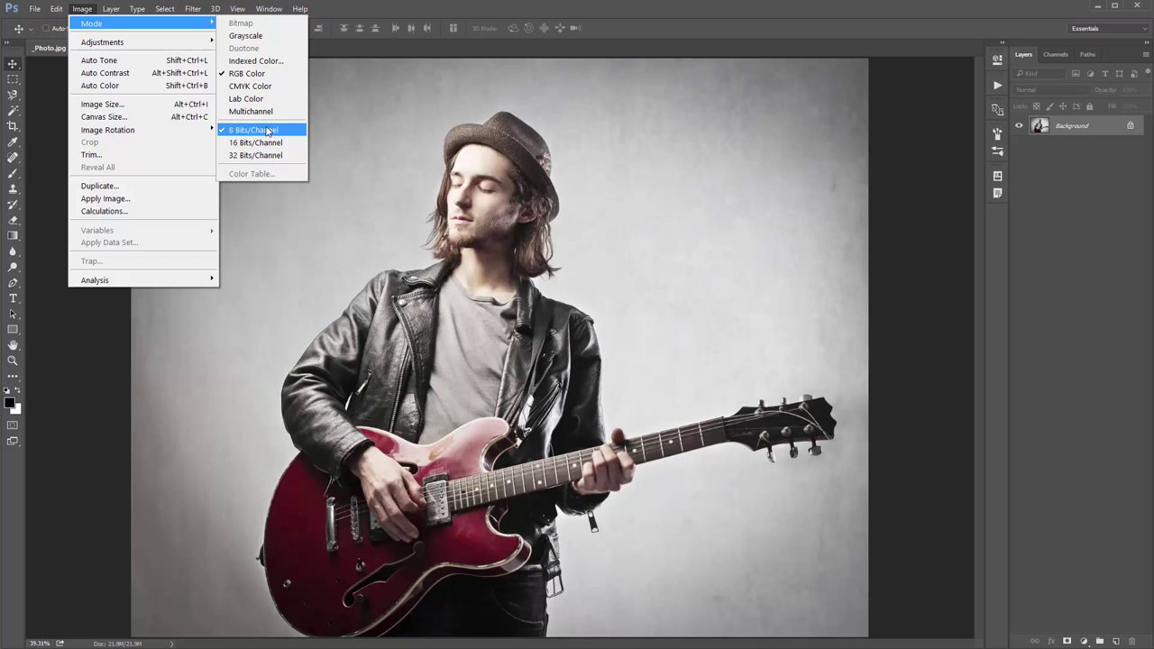
{"action": "left_click", "coordinate": [105, 107]}
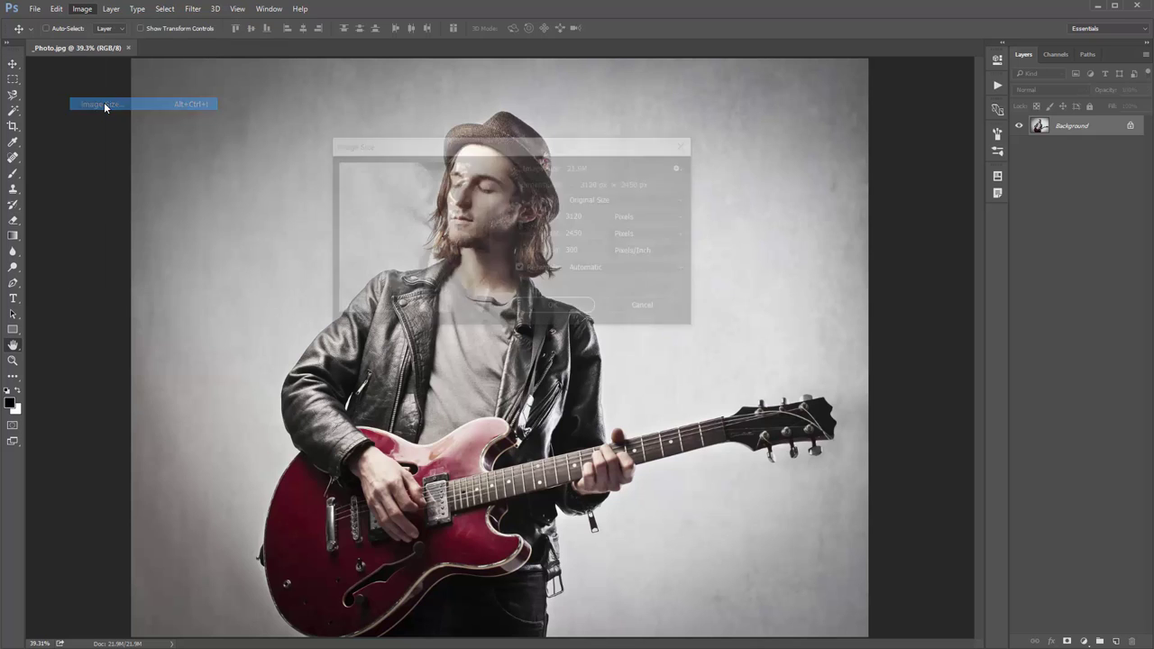
{"action": "left_click_drag", "start_coordinate": [489, 145], "coordinate": [438, 116]}
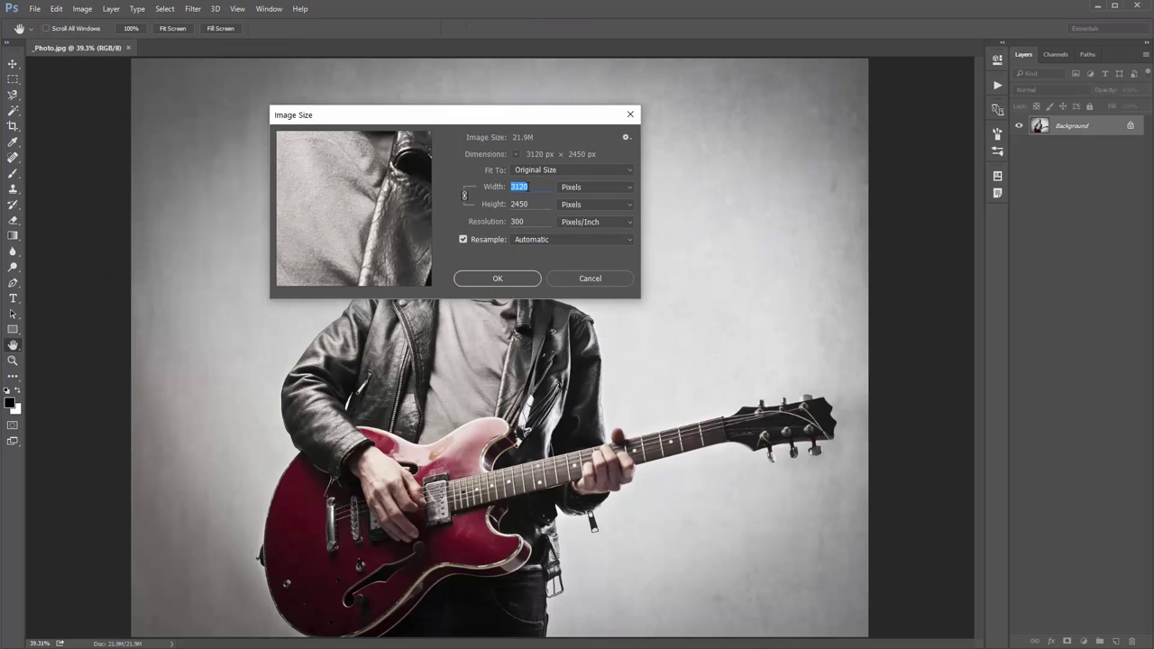
{"action": "left_click", "coordinate": [530, 186]}
{"action": "left_click", "coordinate": [602, 279]}
{"action": "key", "text": "v"}
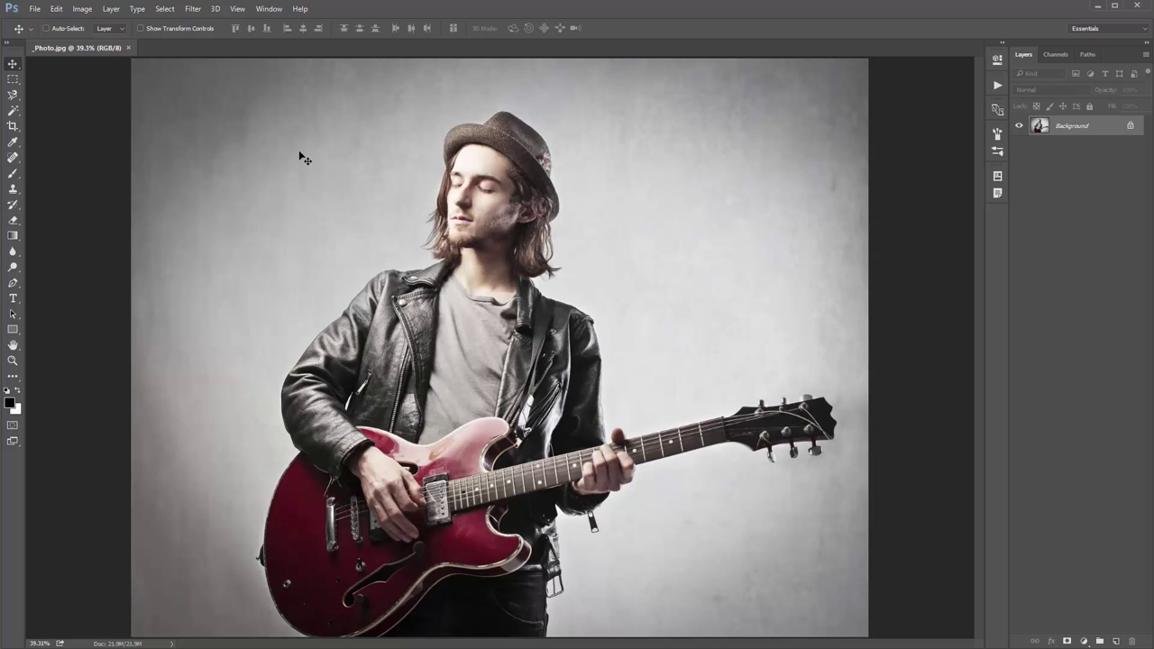
Replace the Brush tool's current presets with the Fragment_Brushes.abr set and look through the loaded brushes
{"action": "key", "text": "b"}
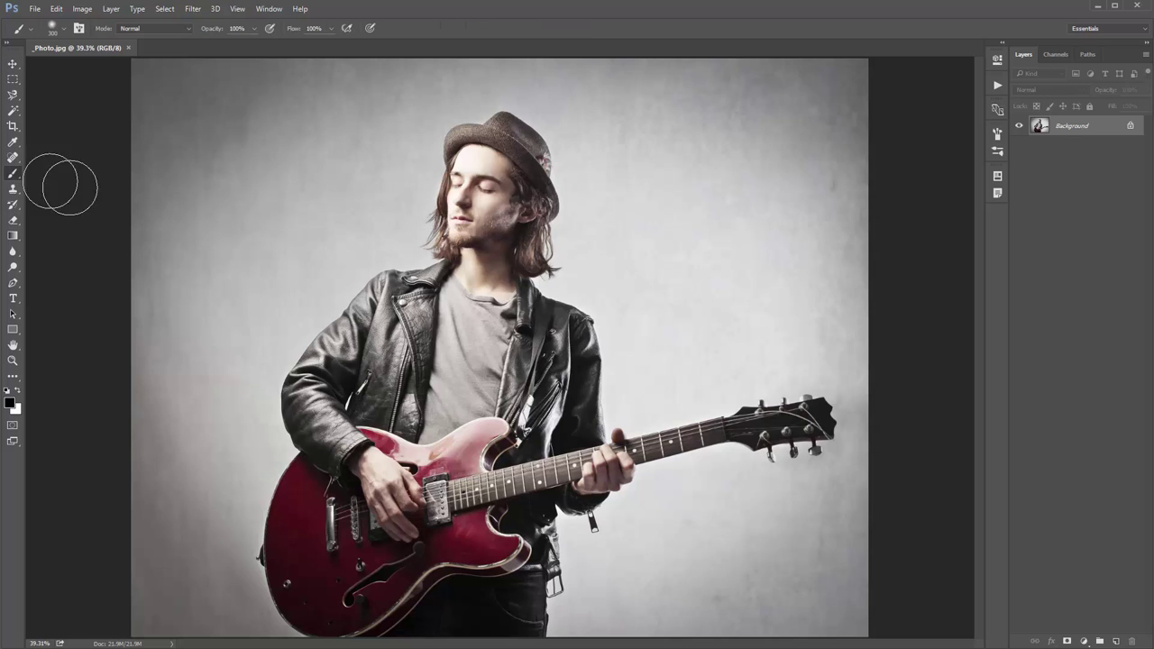
{"action": "right_click", "coordinate": [13, 174]}
{"action": "left_click", "coordinate": [62, 174]}
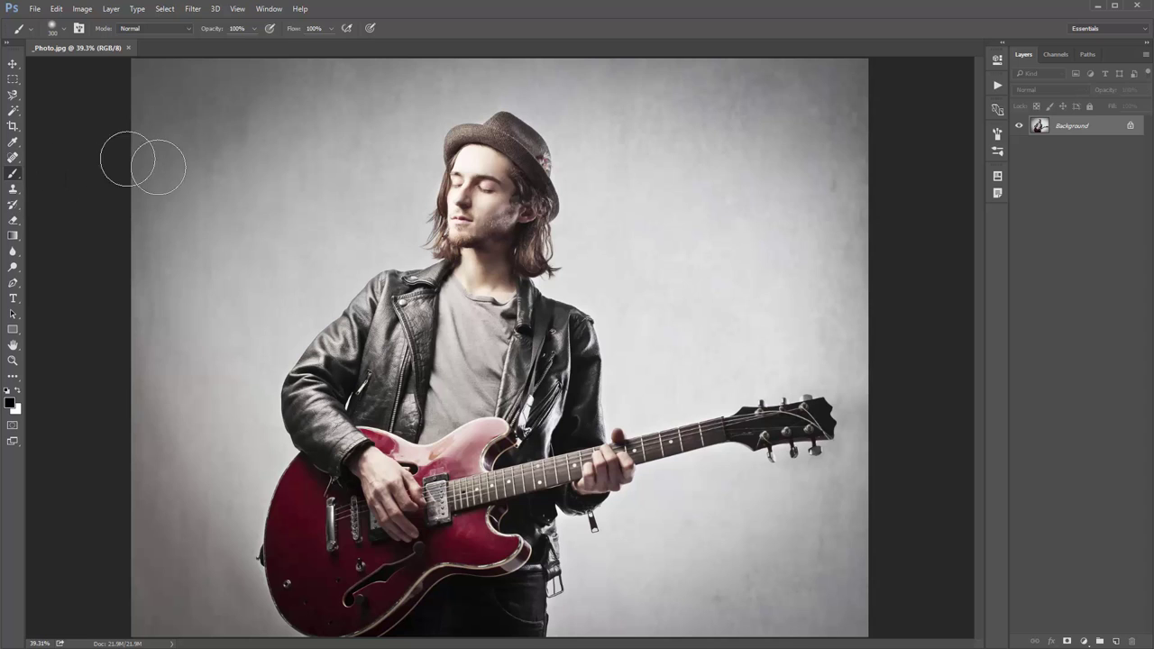
{"action": "right_click", "coordinate": [202, 130]}
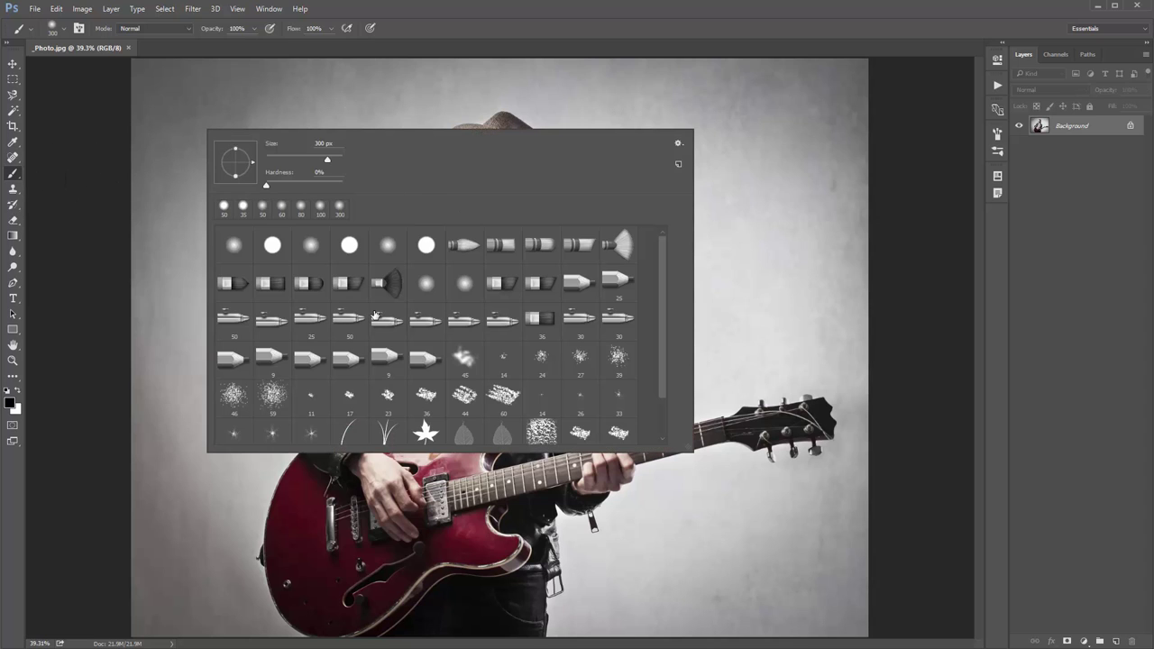
{"action": "scroll", "coordinate": [376, 314], "scroll_direction": "down", "scroll_amount": 1}
{"action": "scroll", "coordinate": [376, 314], "scroll_direction": "up", "scroll_amount": 1}
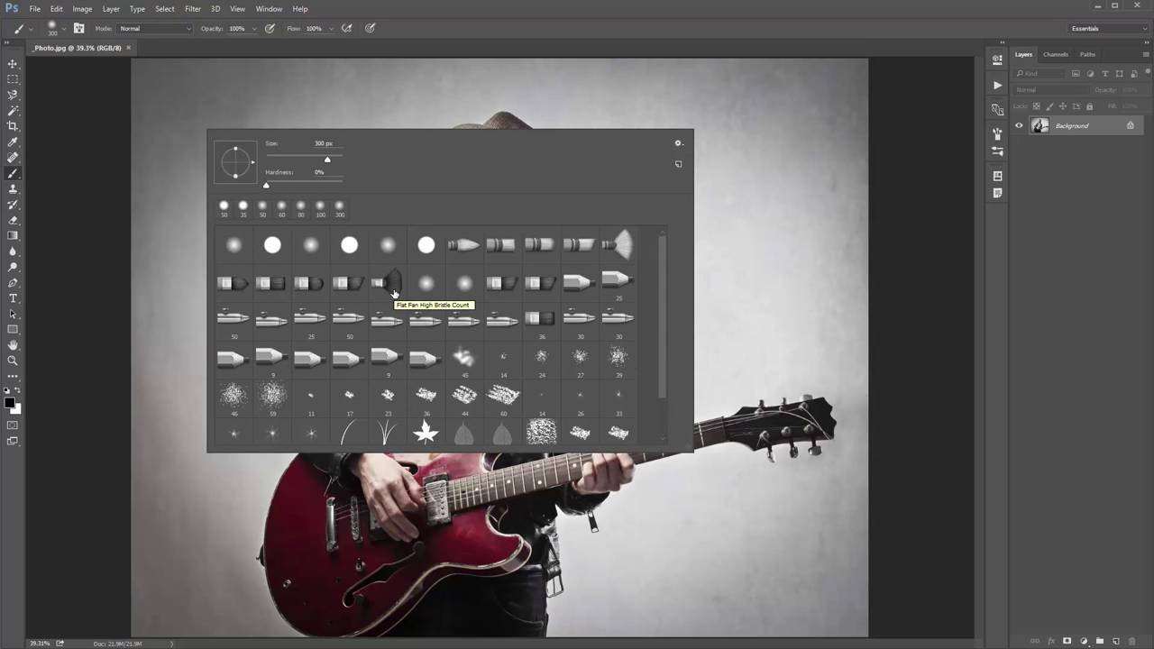
{"action": "left_click", "coordinate": [679, 143]}
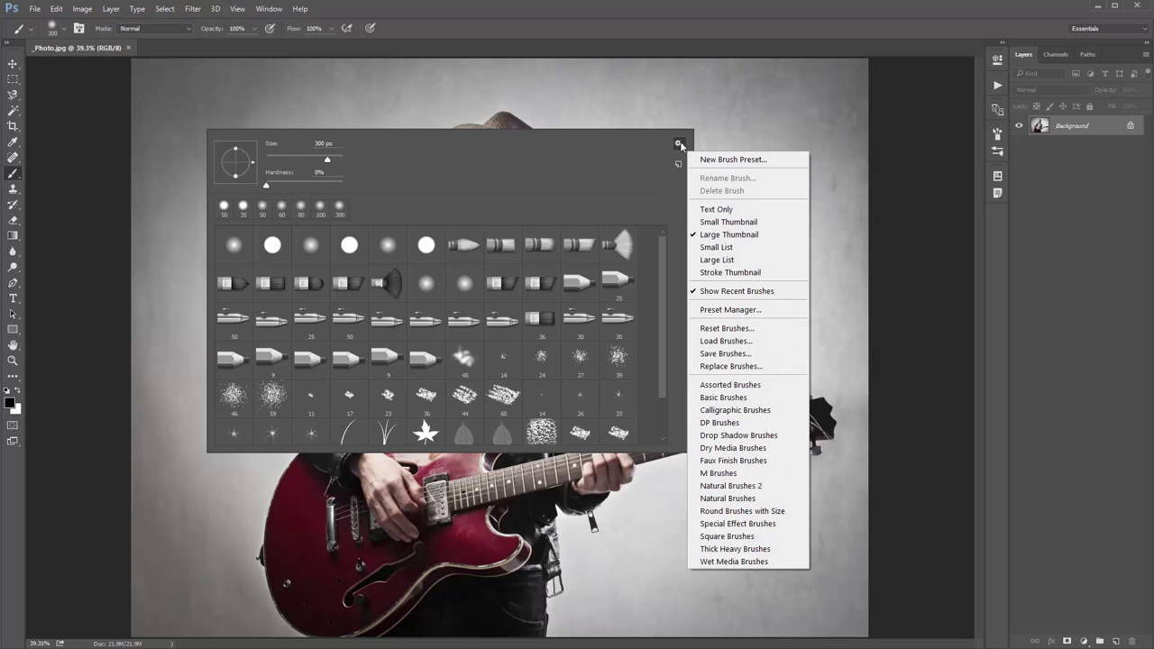
{"action": "left_click", "coordinate": [762, 369]}
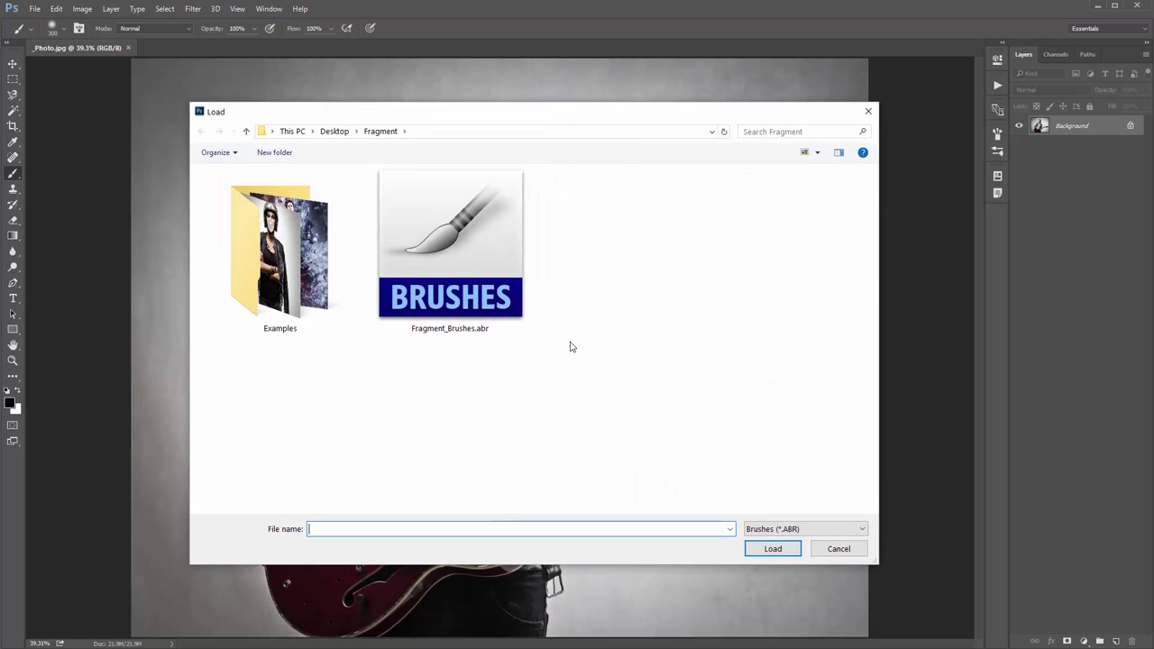
{"action": "double_click", "coordinate": [457, 255]}
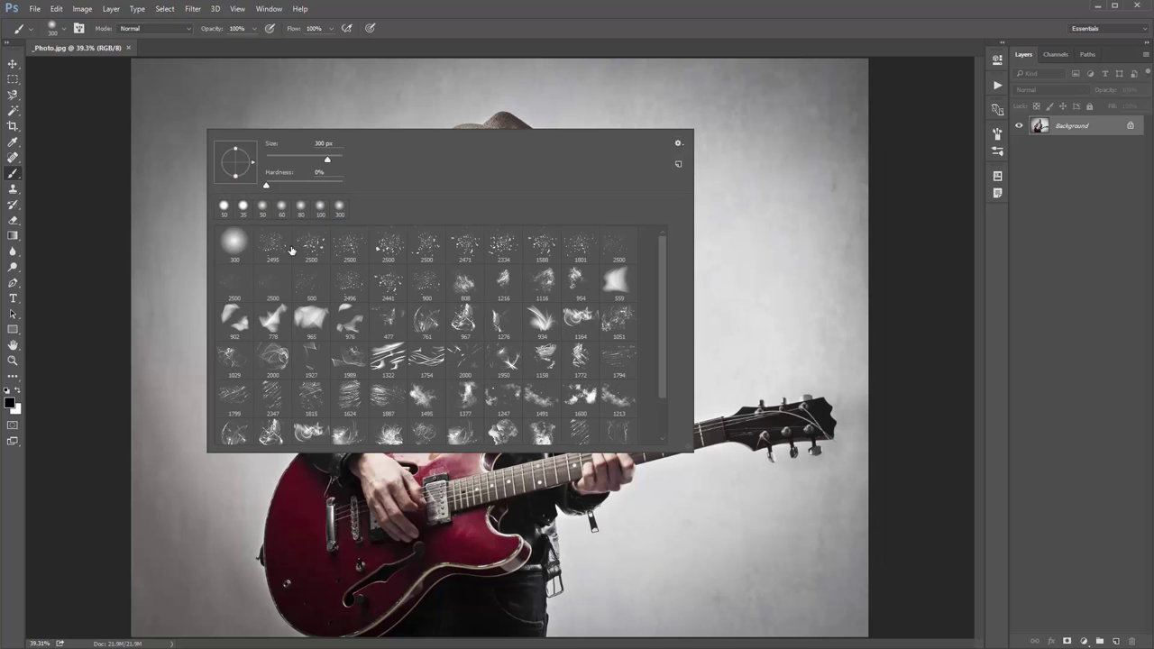
{"action": "scroll", "coordinate": [441, 307], "scroll_direction": "down", "scroll_amount": 2}
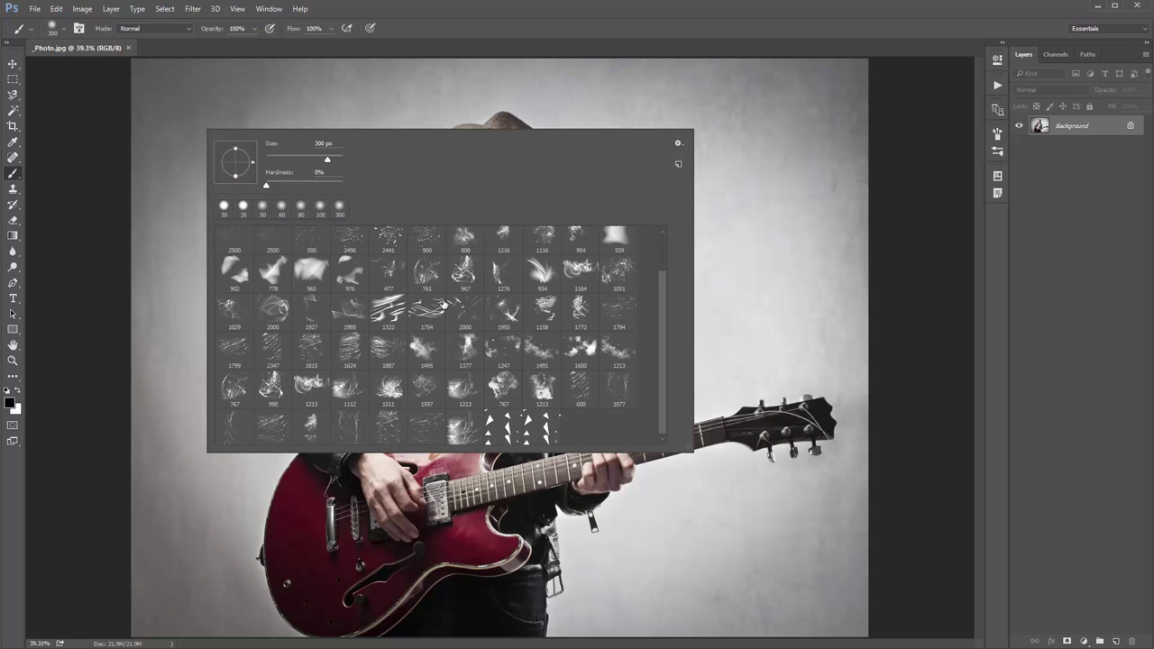
{"action": "scroll", "coordinate": [450, 297], "scroll_direction": "up", "scroll_amount": 1}
{"action": "scroll", "coordinate": [464, 284], "scroll_direction": "down", "scroll_amount": 1}
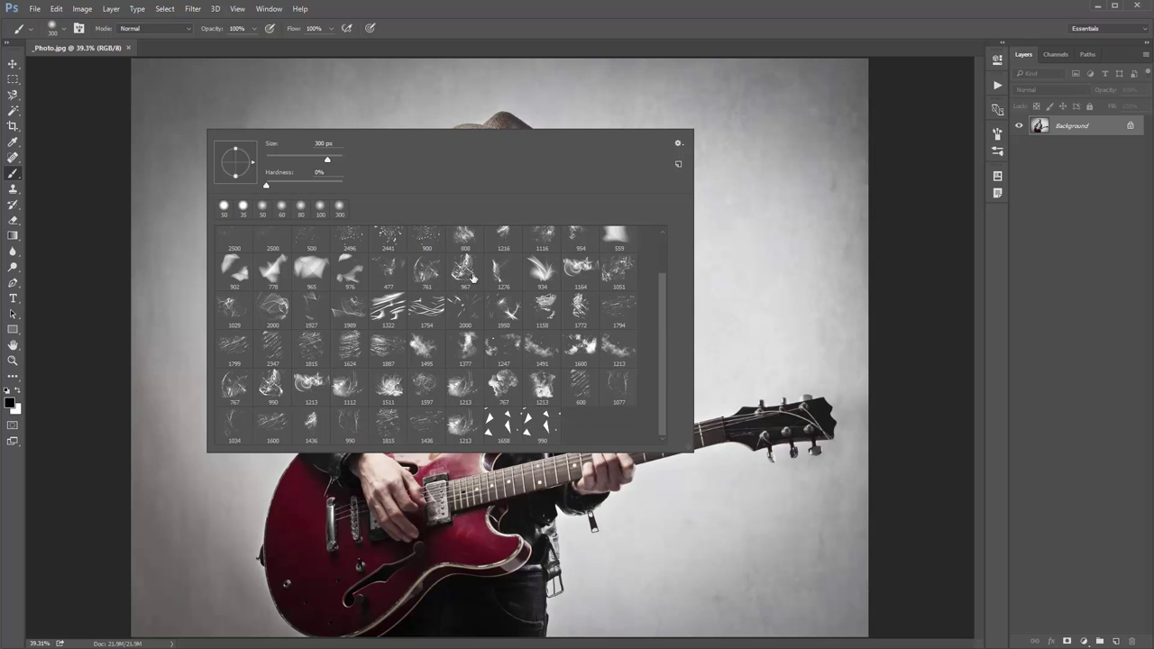
{"action": "scroll", "coordinate": [401, 308], "scroll_direction": "up", "scroll_amount": 1}
{"action": "left_click", "coordinate": [157, 160]}
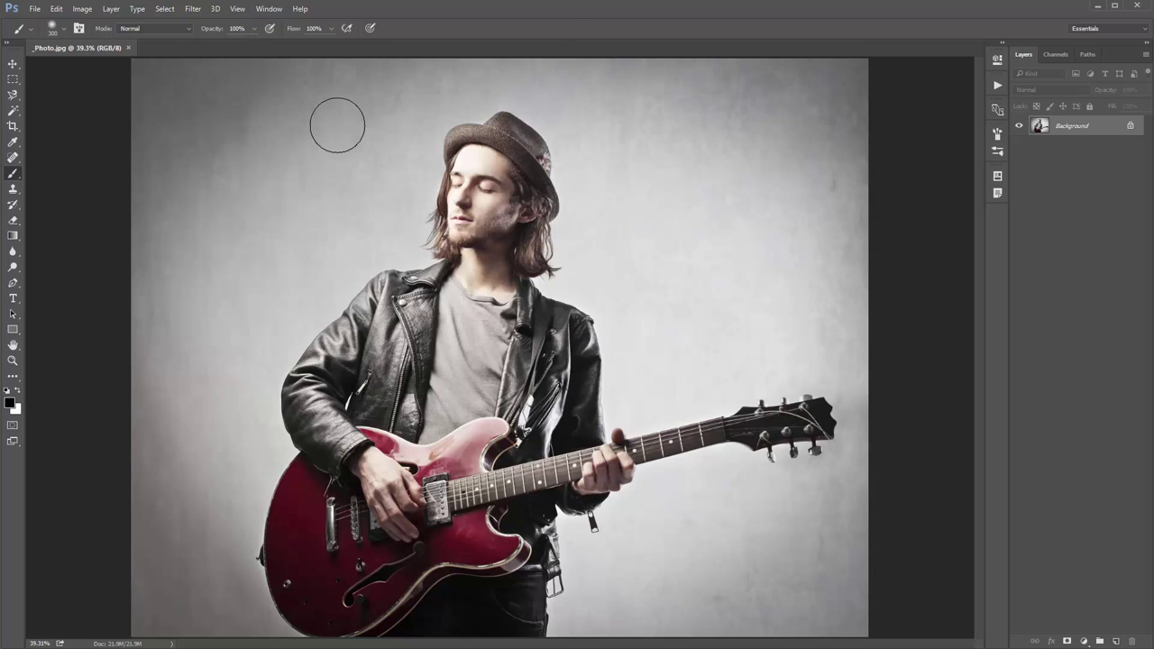
With the Brush tool active, create a new layer named "brush" above the Background layer
{"action": "key", "text": "v"}
{"action": "key", "text": "b"}
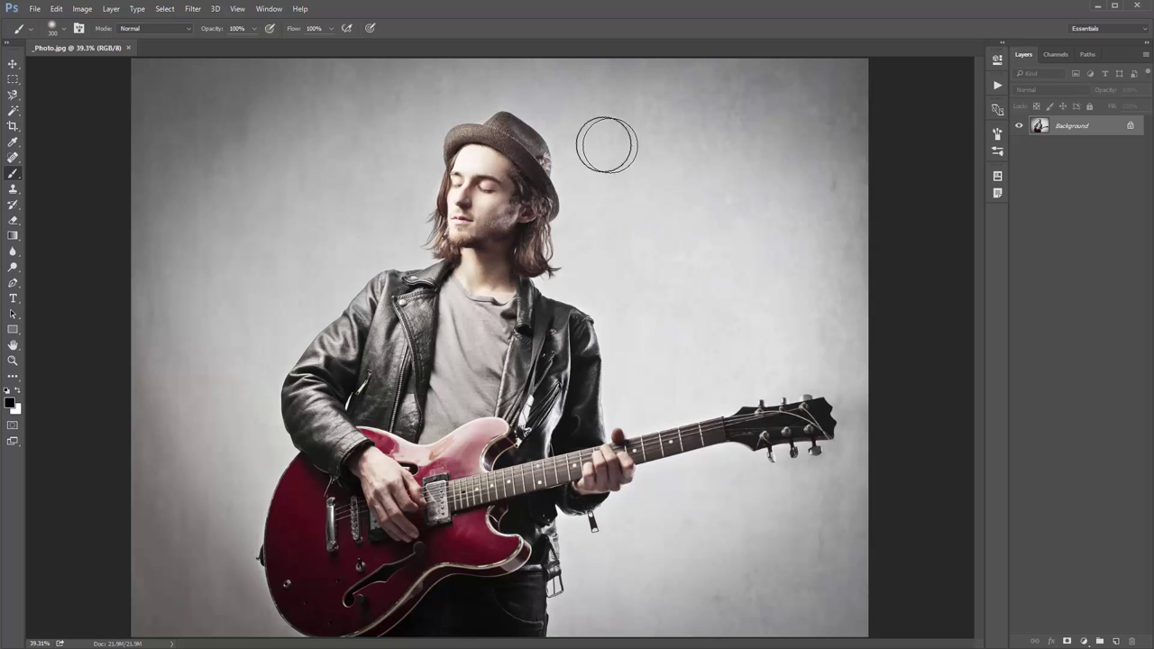
{"action": "left_click", "coordinate": [111, 9]}
{"action": "mouse_move", "coordinate": [124, 23]}
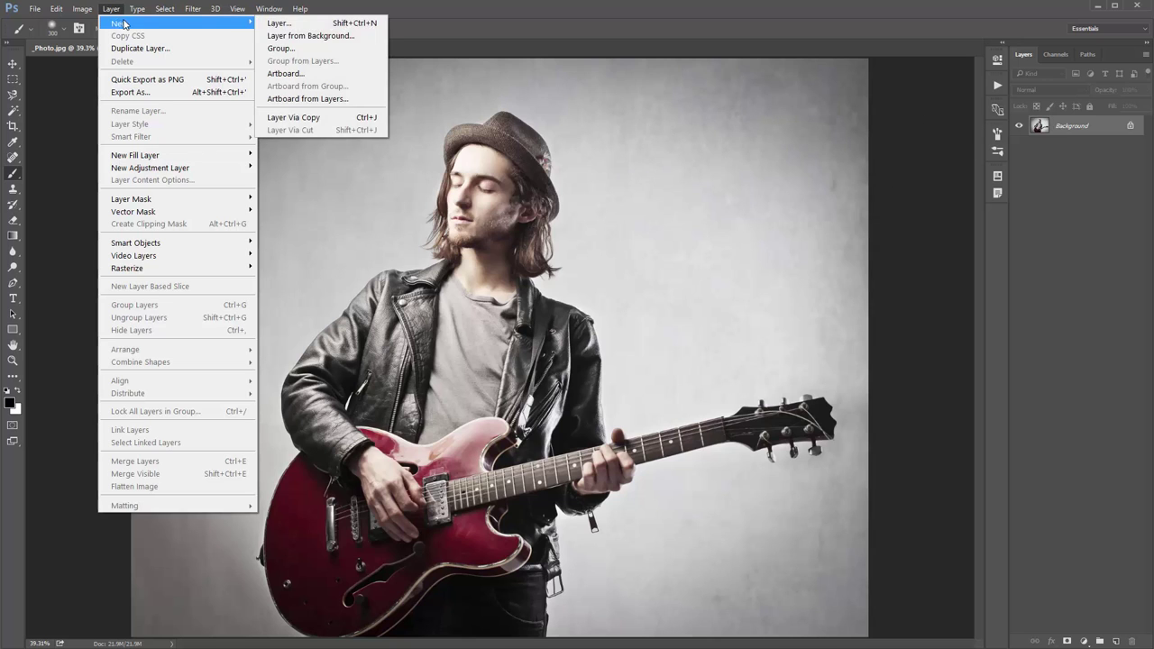
{"action": "left_click", "coordinate": [279, 22]}
{"action": "left_click_drag", "start_coordinate": [605, 195], "coordinate": [327, 156]}
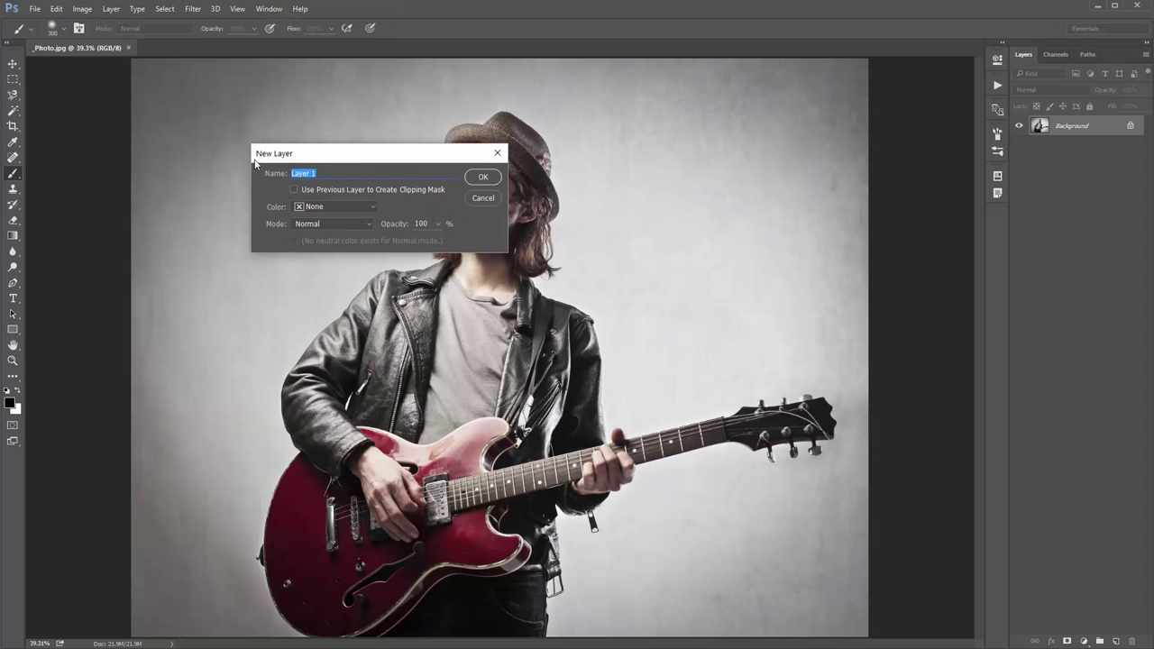
{"action": "type", "text": "brush"}
{"action": "left_click_drag", "start_coordinate": [311, 173], "coordinate": [254, 173]}
{"action": "left_click", "coordinate": [324, 173]}
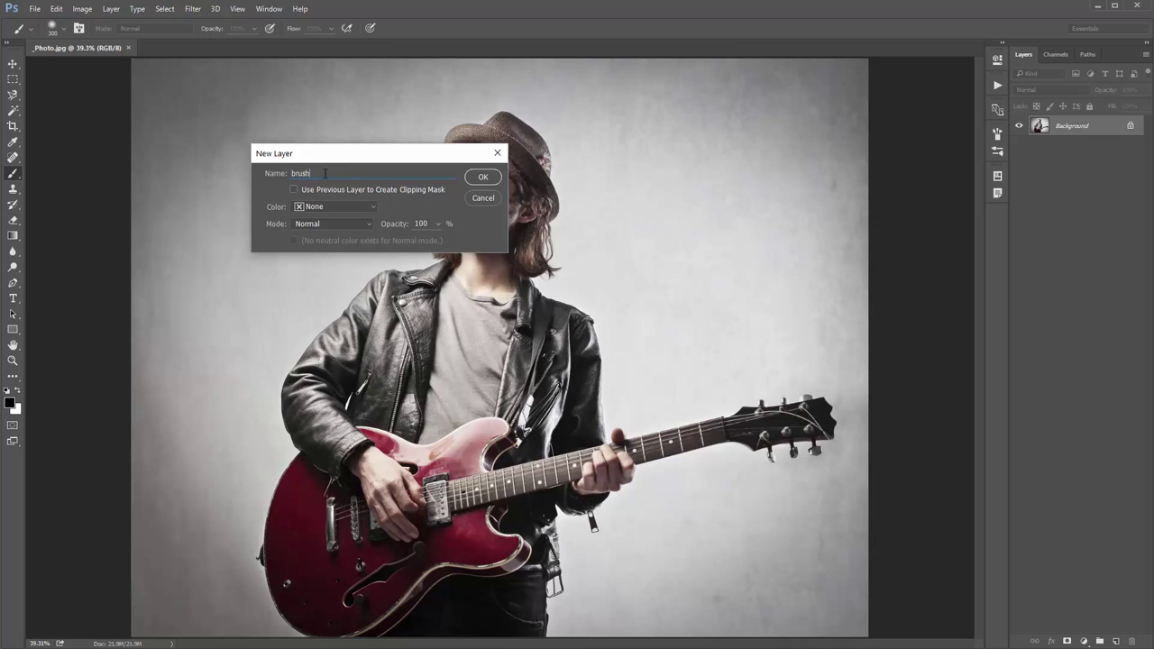
{"action": "left_click", "coordinate": [483, 178]}
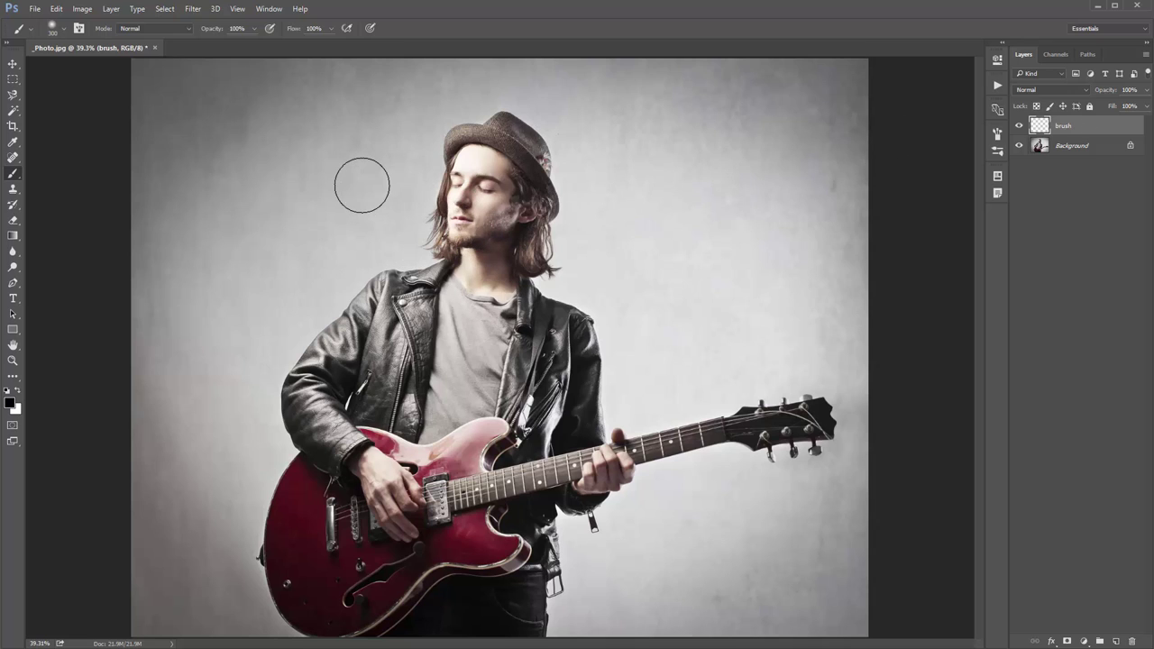
Try a Magic Wand selection of the backdrop with Sample All Layers off, and deselect and turn that option back on
{"action": "key", "text": "w"}
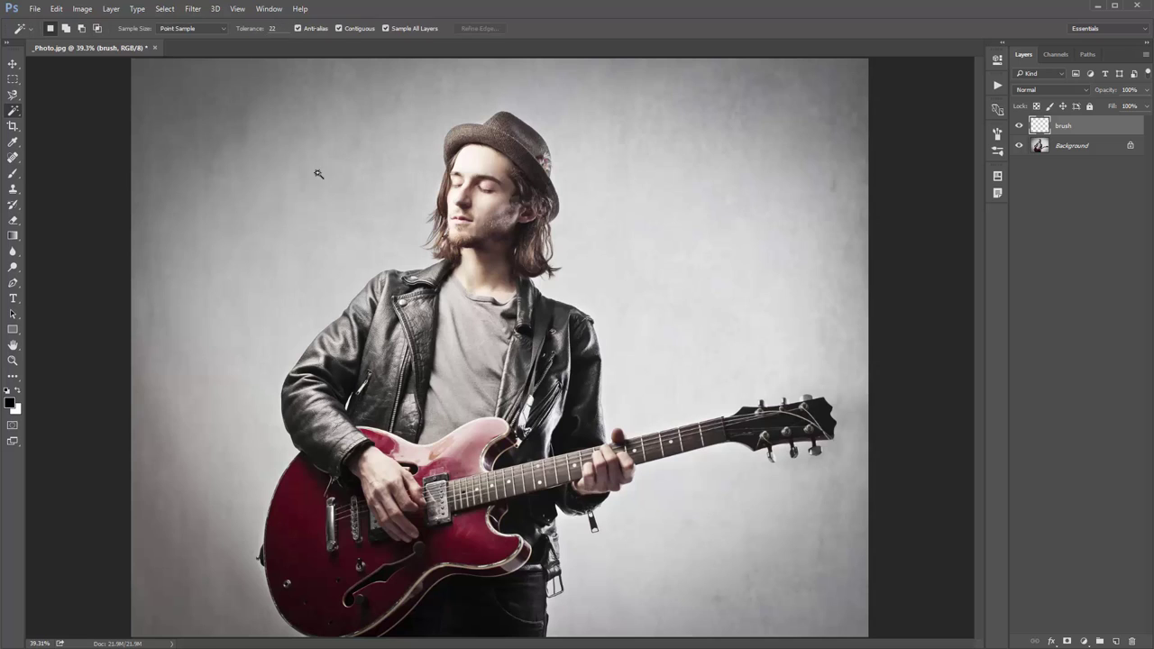
{"action": "left_click", "coordinate": [386, 28]}
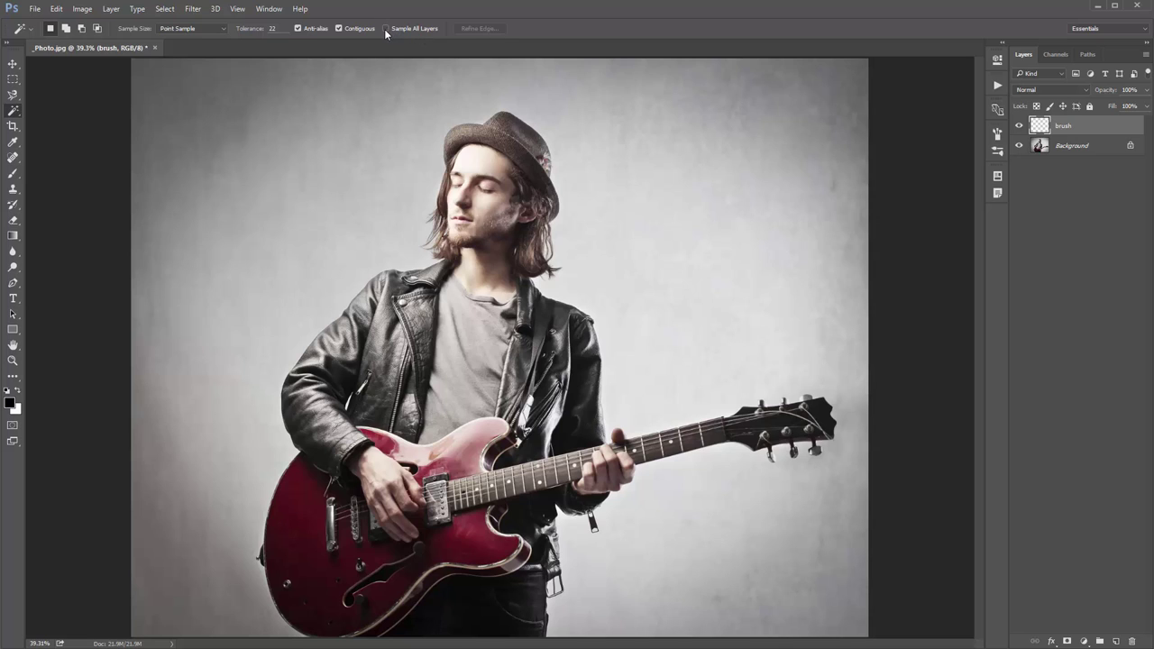
{"action": "left_click", "coordinate": [361, 140]}
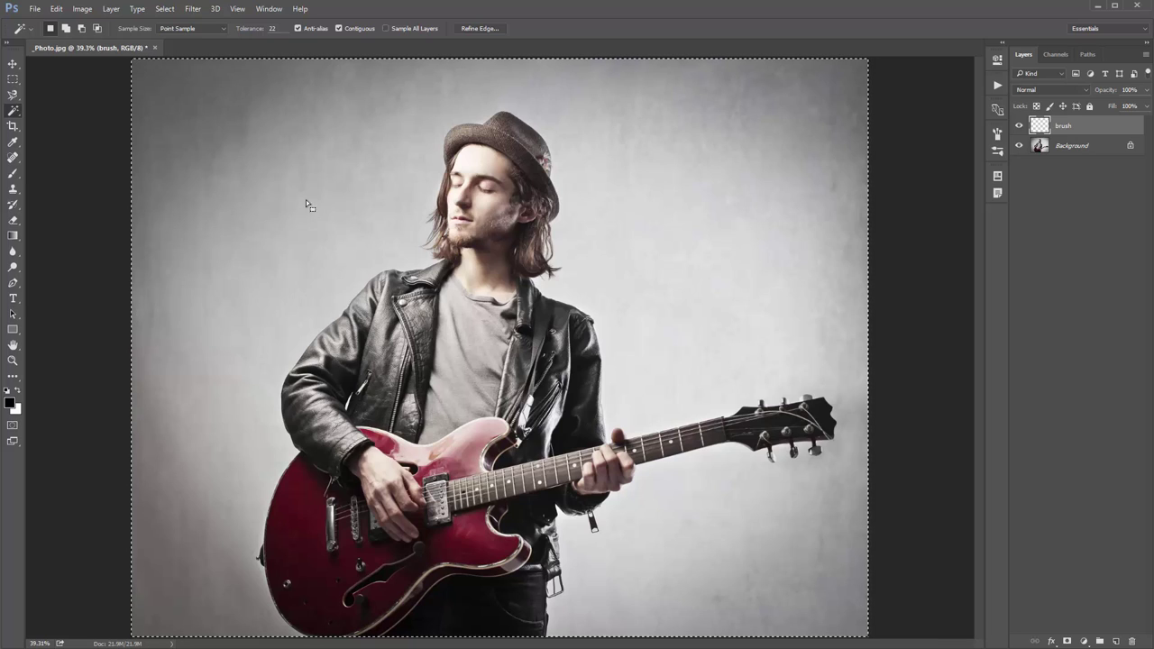
{"action": "key", "text": "ctrl+d"}
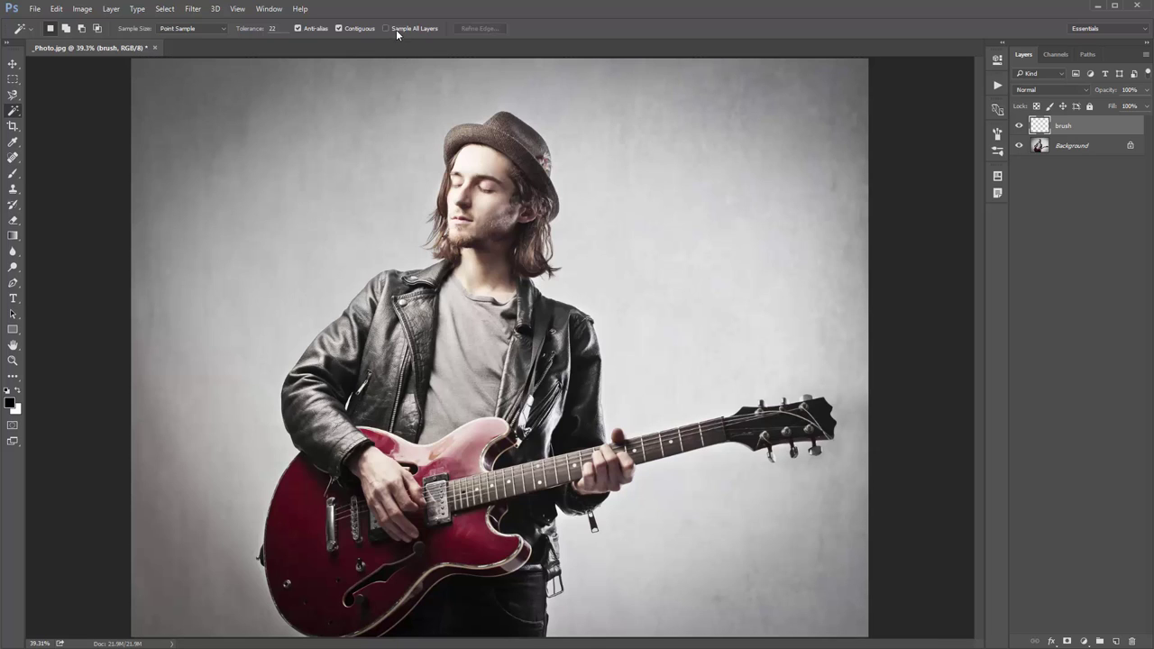
{"action": "left_click", "coordinate": [398, 34]}
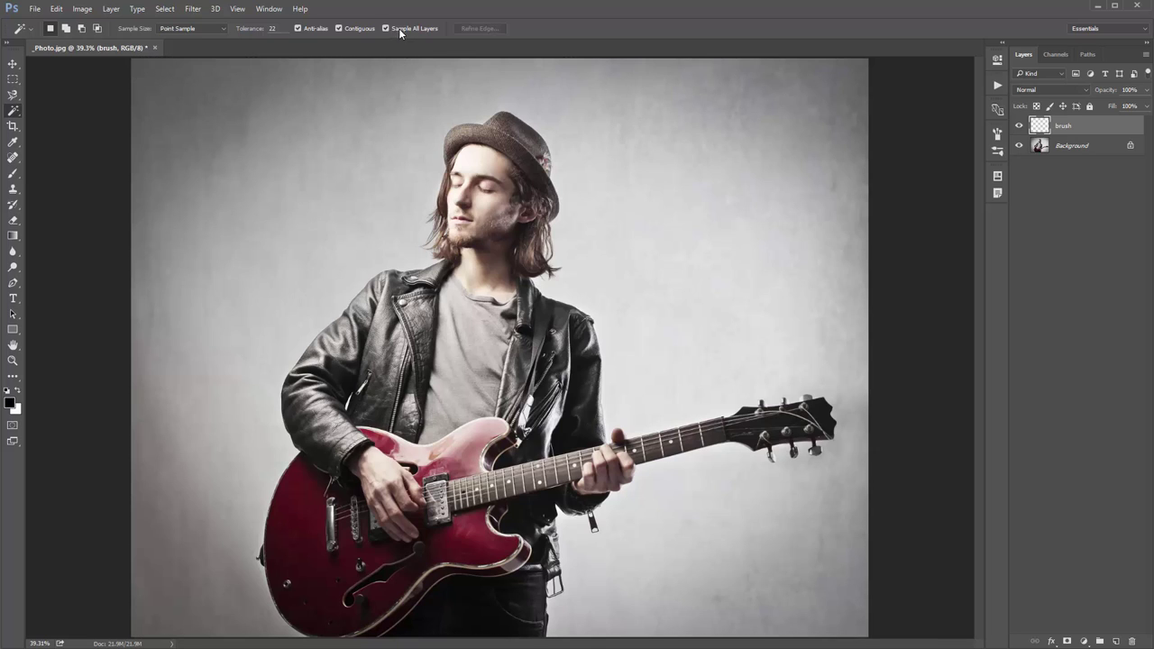
Select the entire backdrop around the guitarist with the Magic Wand, adding every remaining patch and the small gap between sleeve and jacket
{"action": "left_click", "coordinate": [357, 134]}
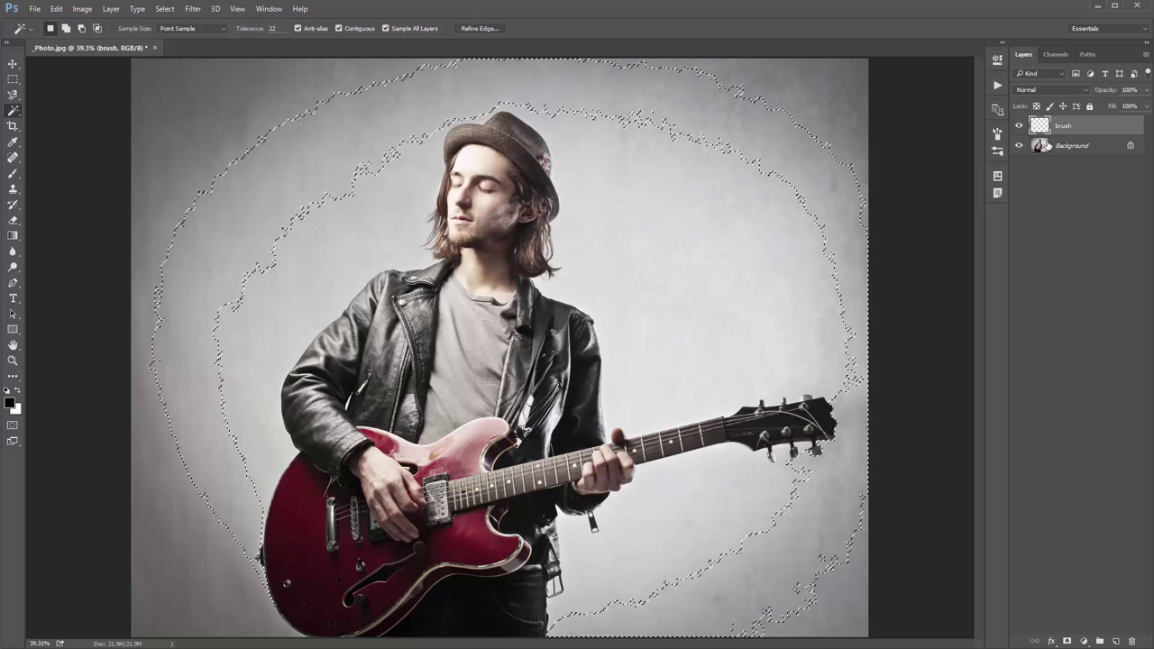
{"action": "left_click", "coordinate": [641, 151], "text": "shift"}
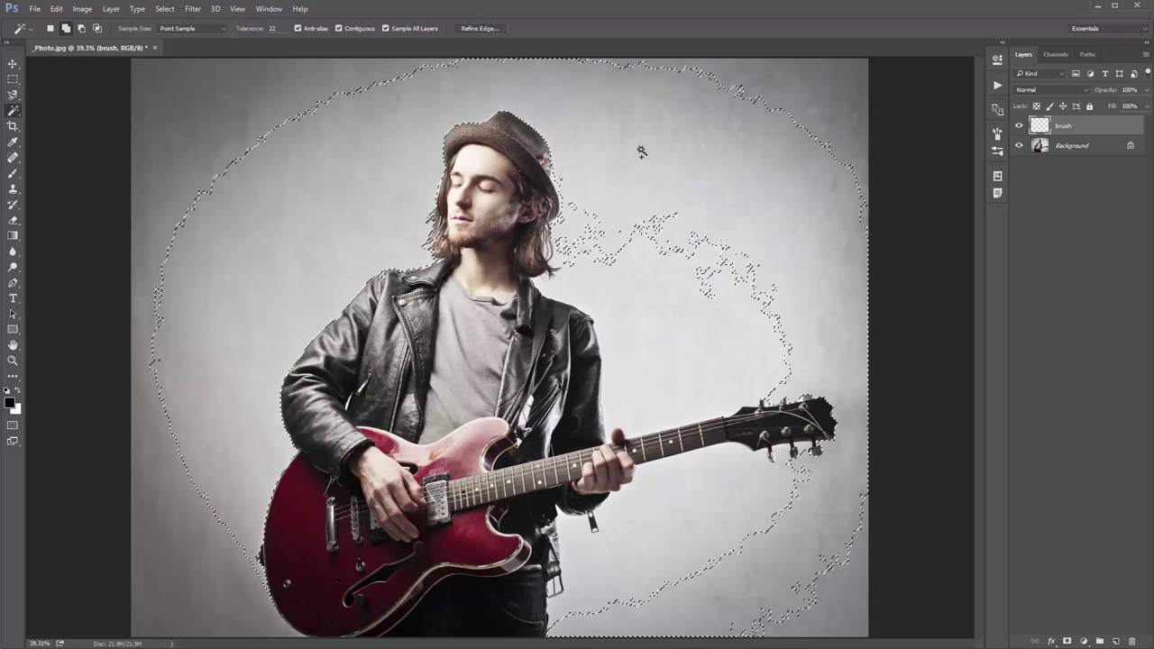
{"action": "left_click", "coordinate": [668, 263], "text": "shift"}
{"action": "left_click", "coordinate": [834, 88], "text": "shift"}
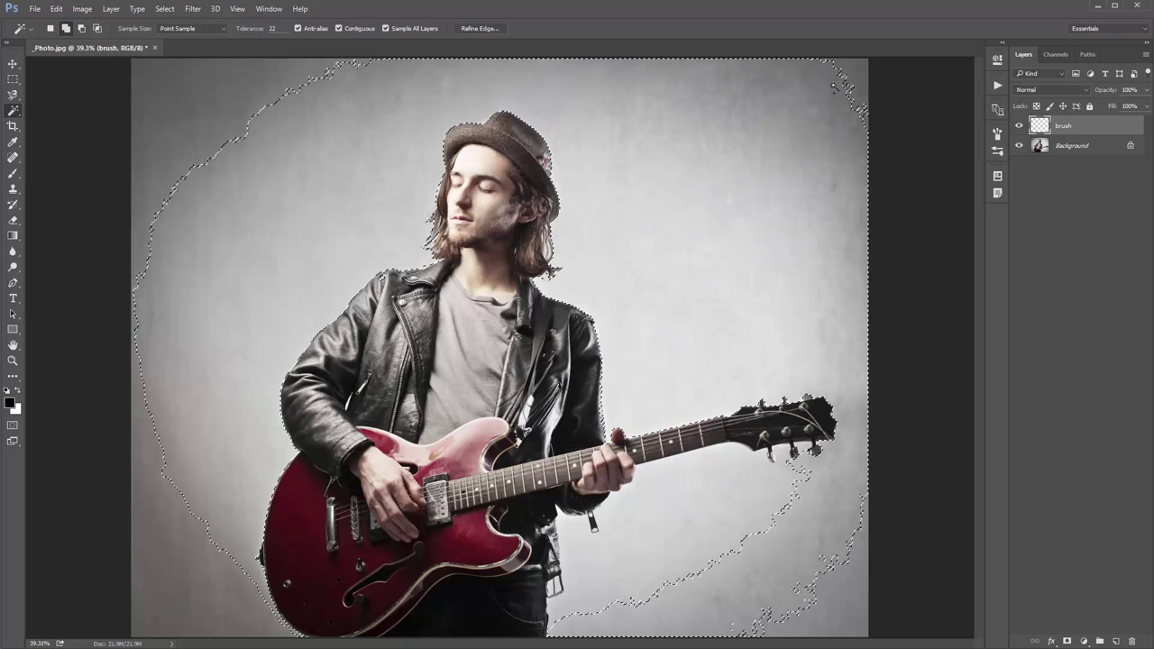
{"action": "left_click", "coordinate": [685, 494], "text": "shift"}
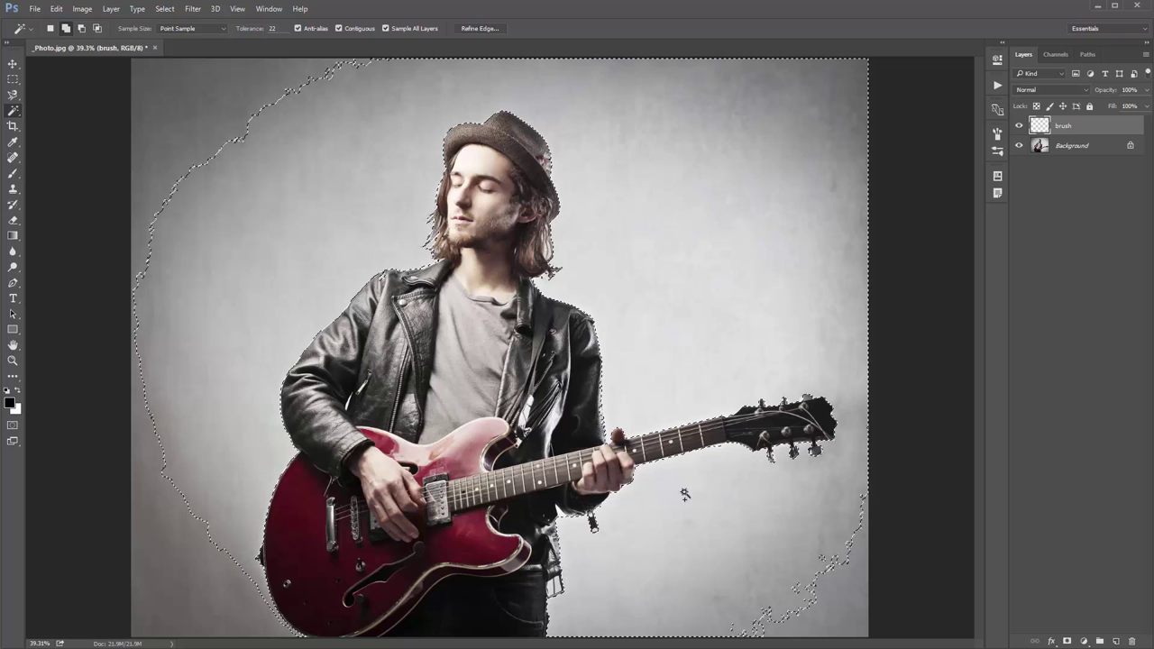
{"action": "left_click", "coordinate": [861, 624], "text": "shift"}
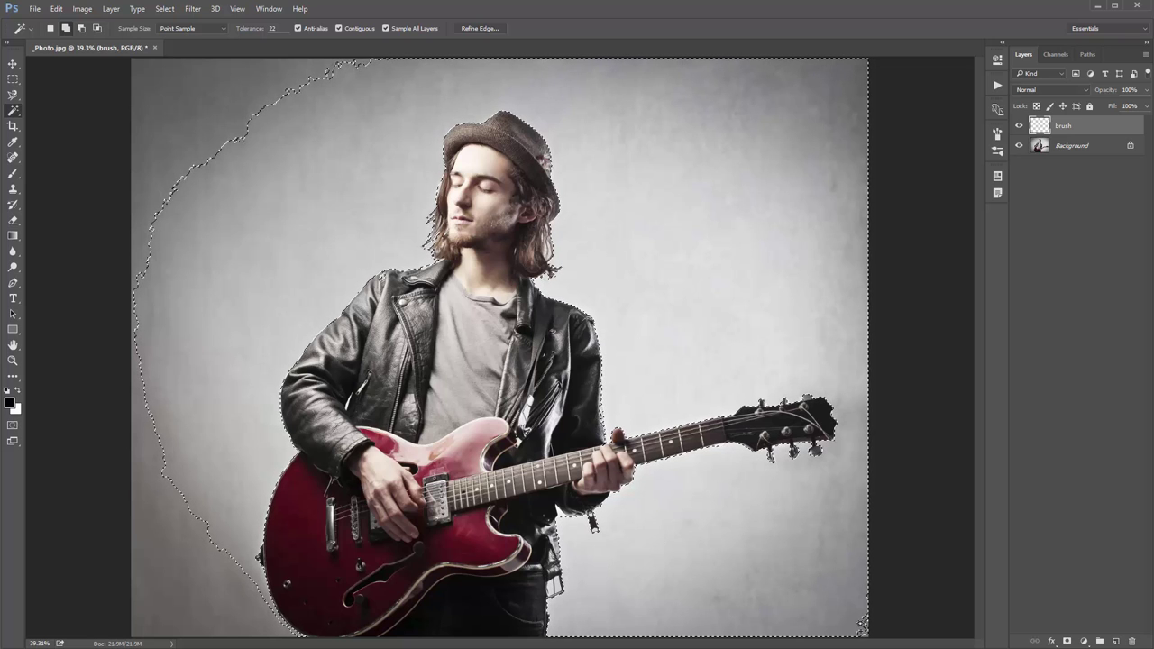
{"action": "left_click", "coordinate": [165, 359], "text": "shift"}
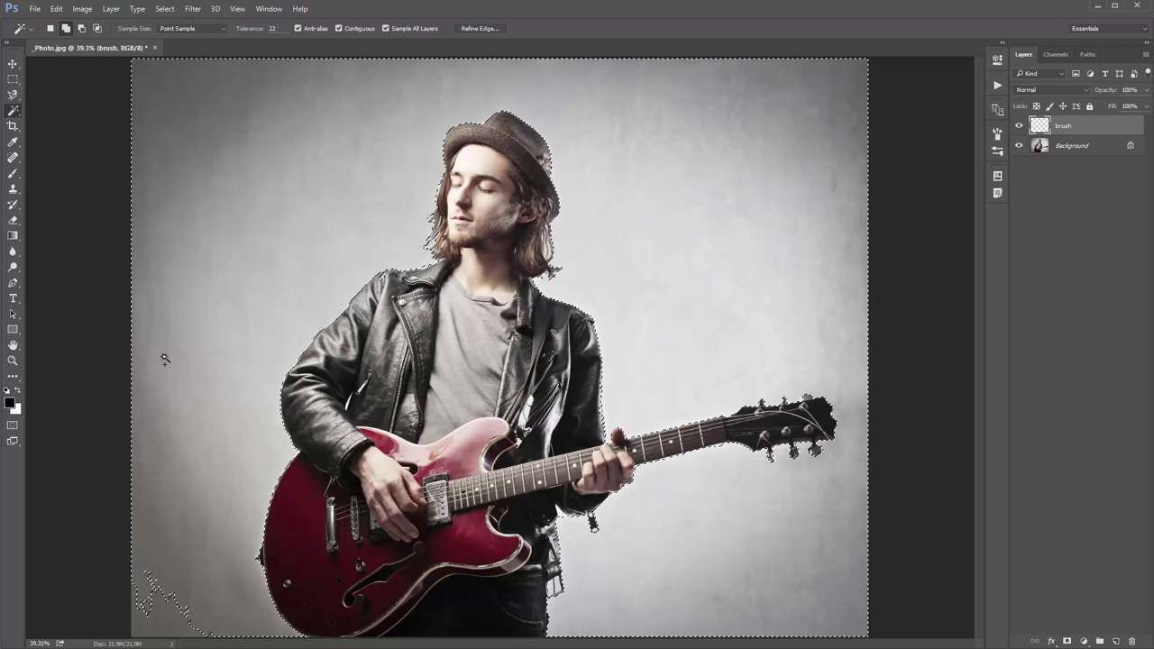
{"action": "left_click", "coordinate": [211, 478], "text": "shift"}
{"action": "scroll", "coordinate": [359, 388], "scroll_direction": "up", "scroll_amount": 10}
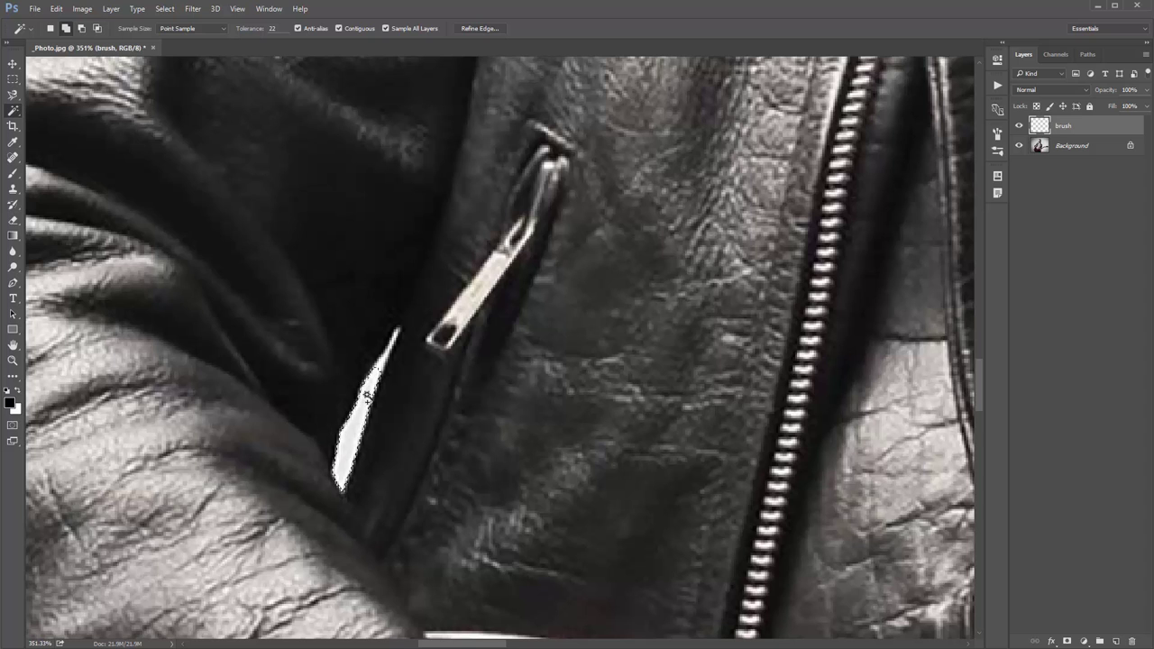
{"action": "scroll", "coordinate": [367, 397], "scroll_direction": "down", "scroll_amount": 10}
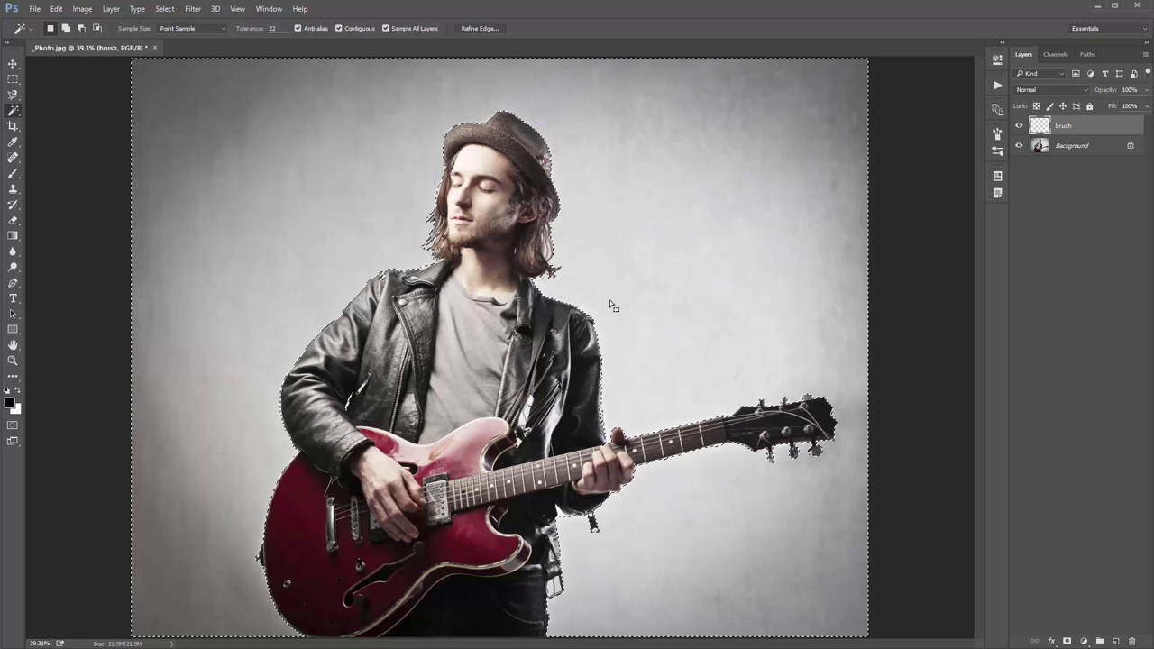
Invert the backdrop selection, fill the guitarist with black on the "brush" layer, and deselect
{"action": "key", "text": "ctrl+shift+i"}
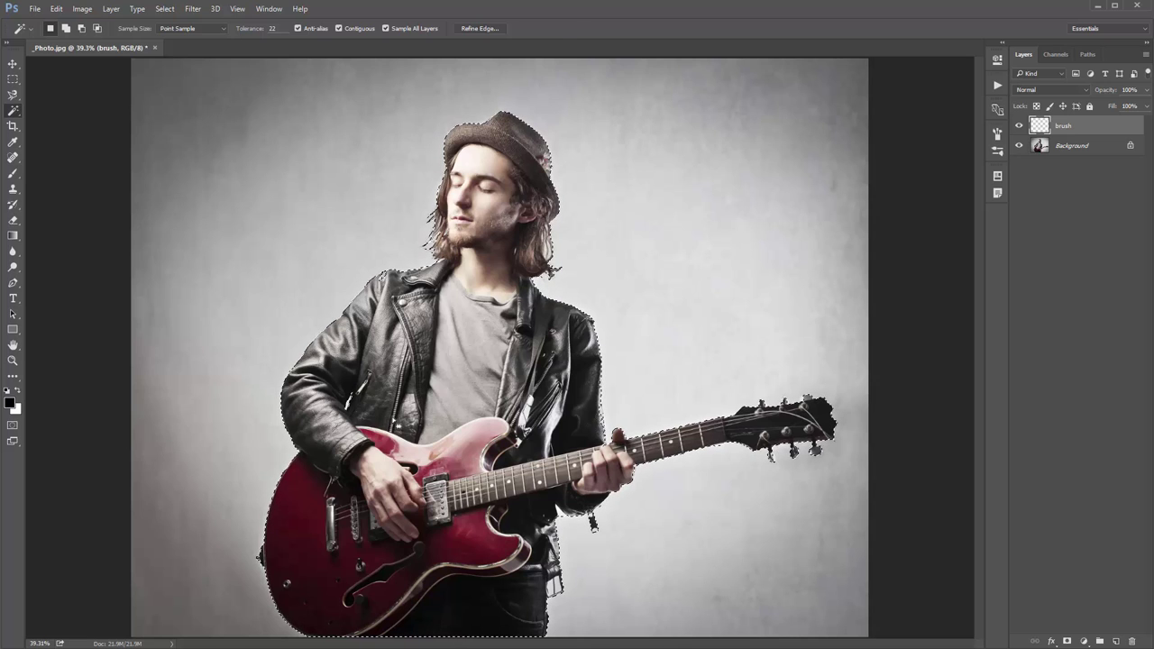
{"action": "key", "text": "v"}
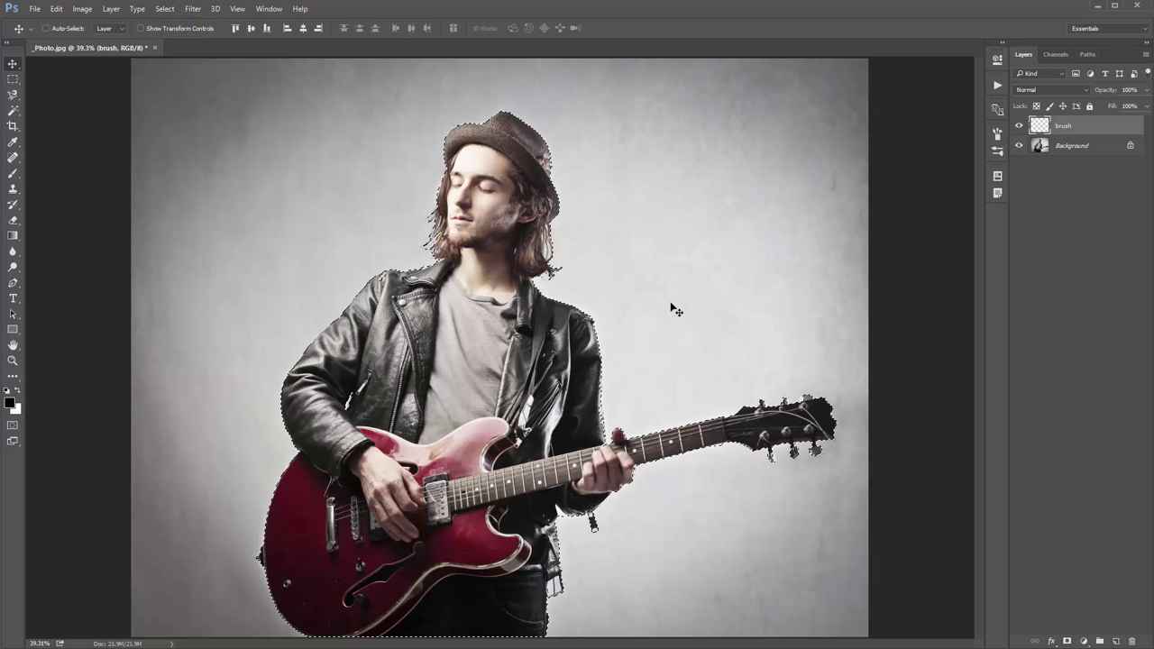
{"action": "key", "text": "alt+BackSpace"}
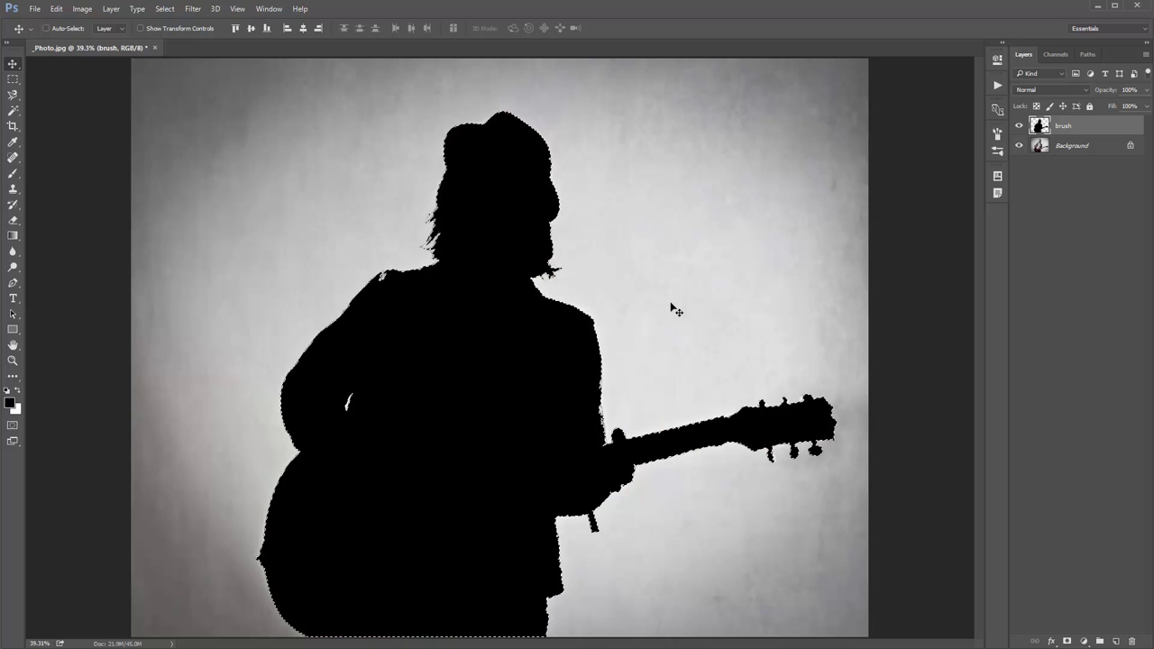
{"action": "key", "text": "ctrl+d"}
Outline the unfilled hole at the silhouette's shoulder with a Pen tool path, convert it to a selection, and fill it with black
{"action": "key", "text": "z"}
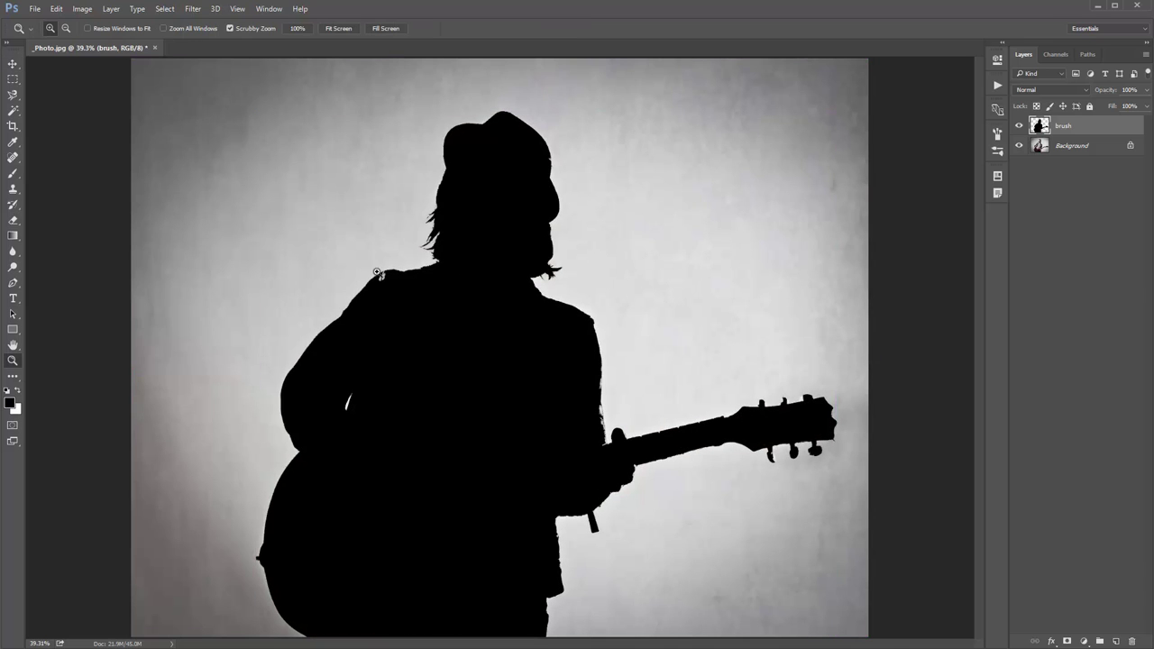
{"action": "left_click_drag", "start_coordinate": [376, 272], "coordinate": [478, 272]}
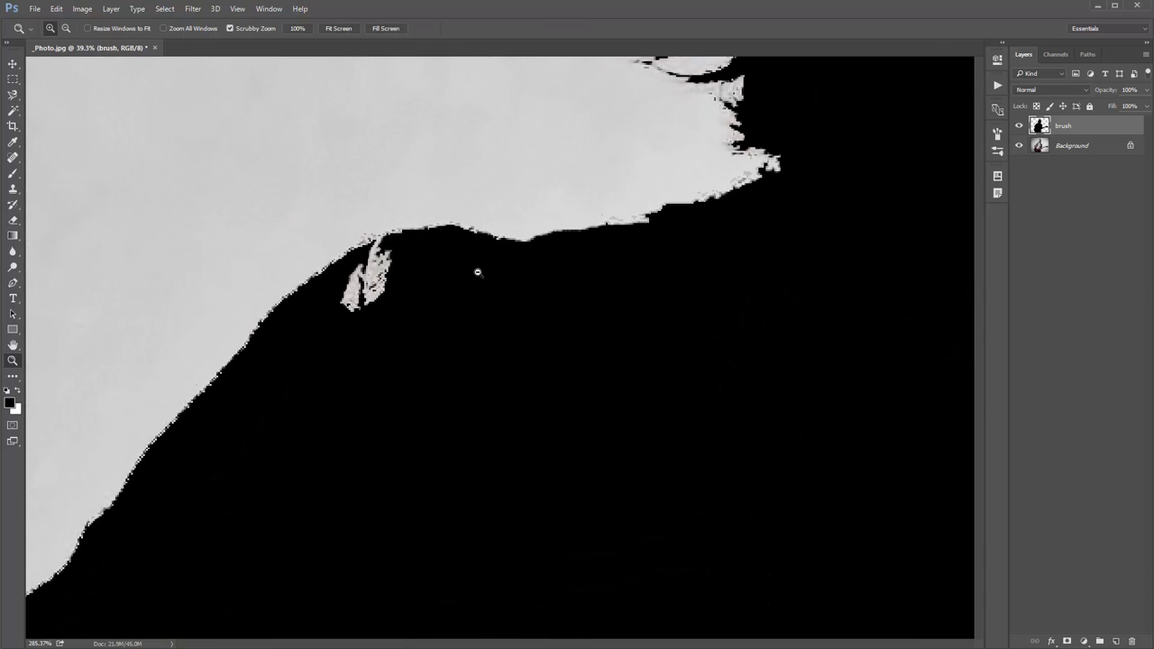
{"action": "key", "text": "p"}
{"action": "left_click", "coordinate": [402, 235]}
{"action": "left_click_drag", "start_coordinate": [322, 327], "coordinate": [336, 357]}
{"action": "left_click_drag", "start_coordinate": [419, 363], "coordinate": [429, 339]}
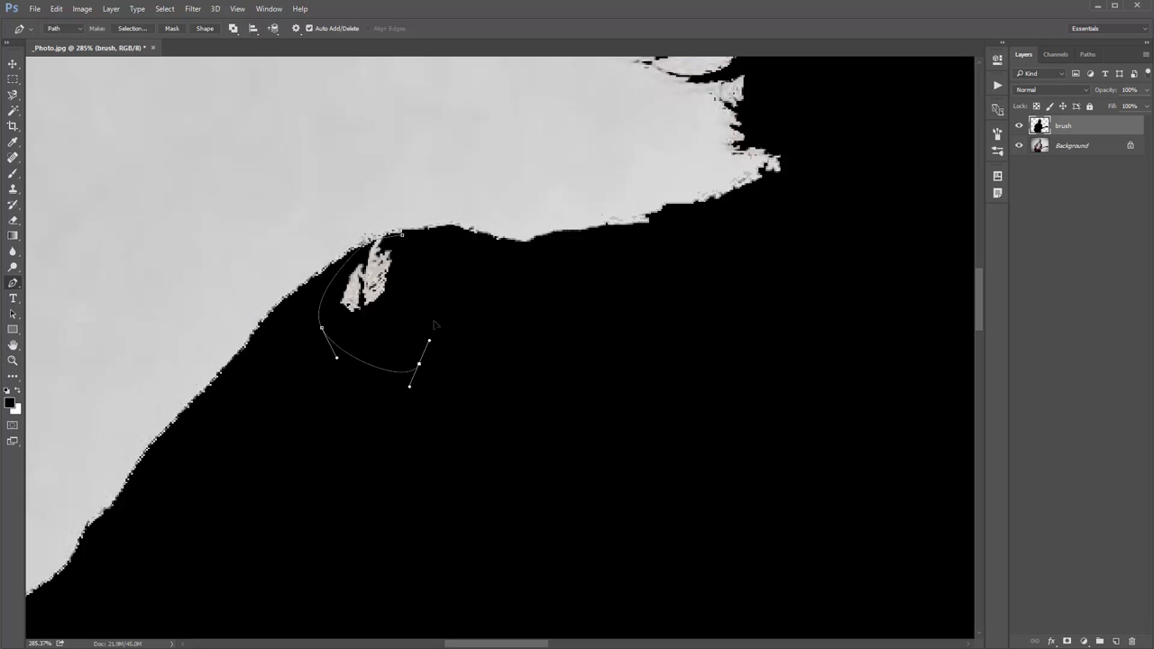
{"action": "left_click_drag", "start_coordinate": [433, 297], "coordinate": [429, 271]}
{"action": "left_click", "coordinate": [402, 234]}
{"action": "key", "text": "ctrl+Return"}
{"action": "key", "text": "alt+BackSpace"}
{"action": "key", "text": "ctrl+d"}
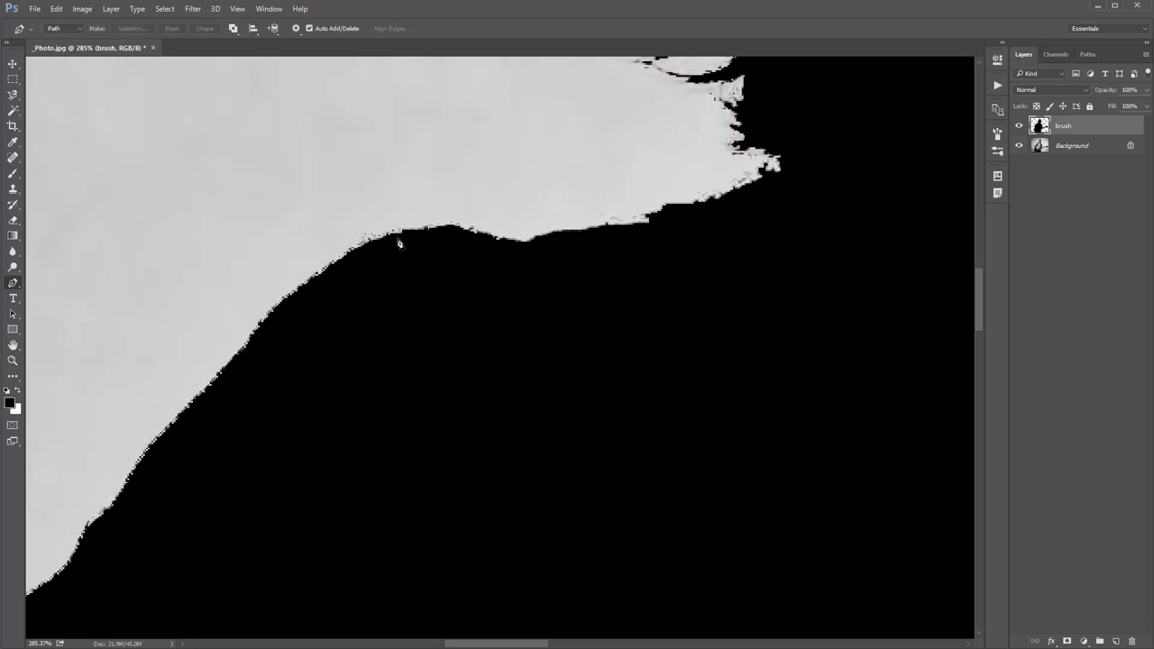
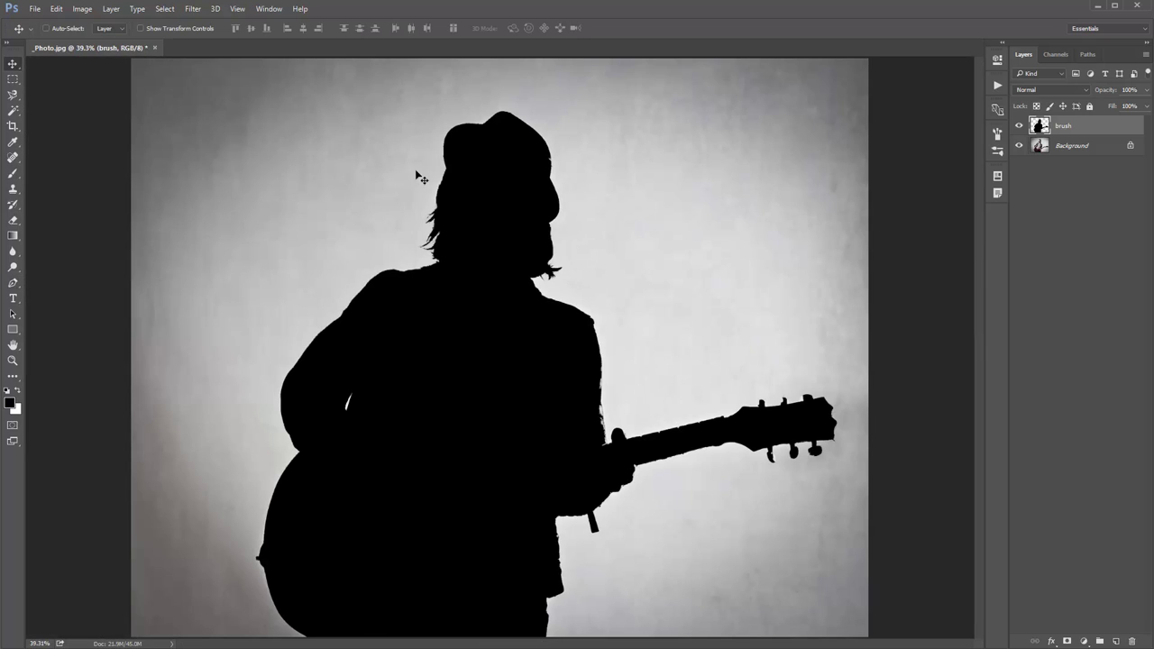
Load the Fragment.atn action set from the Fragment folder on the Desktop
{"action": "left_click", "coordinate": [268, 9]}
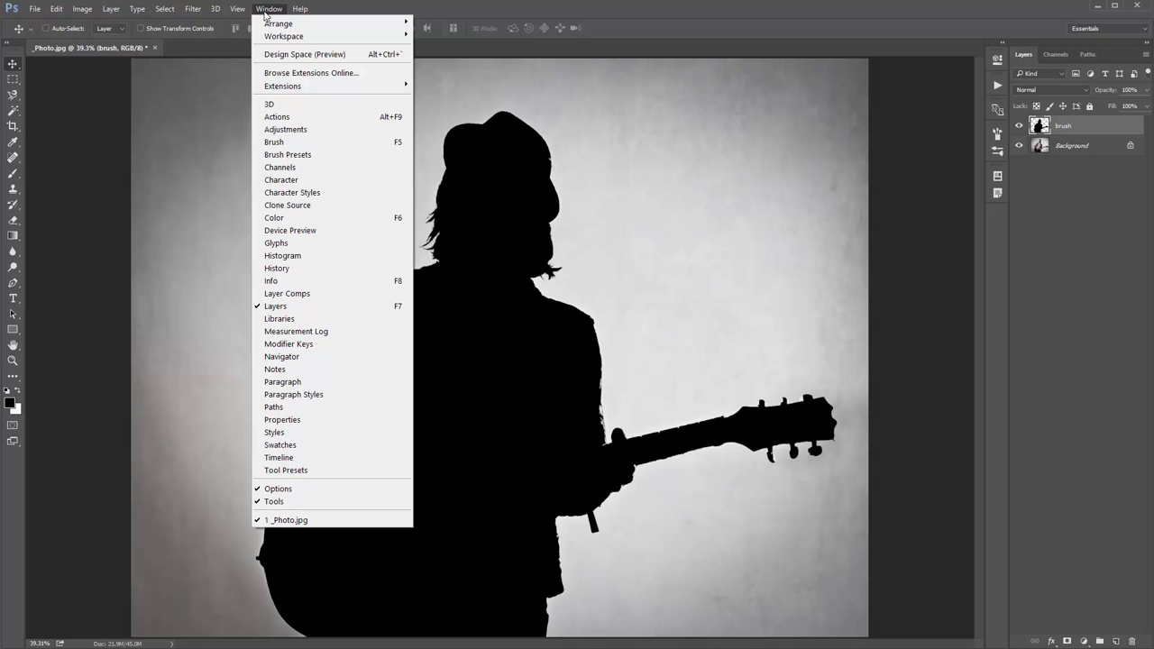
{"action": "left_click", "coordinate": [276, 117]}
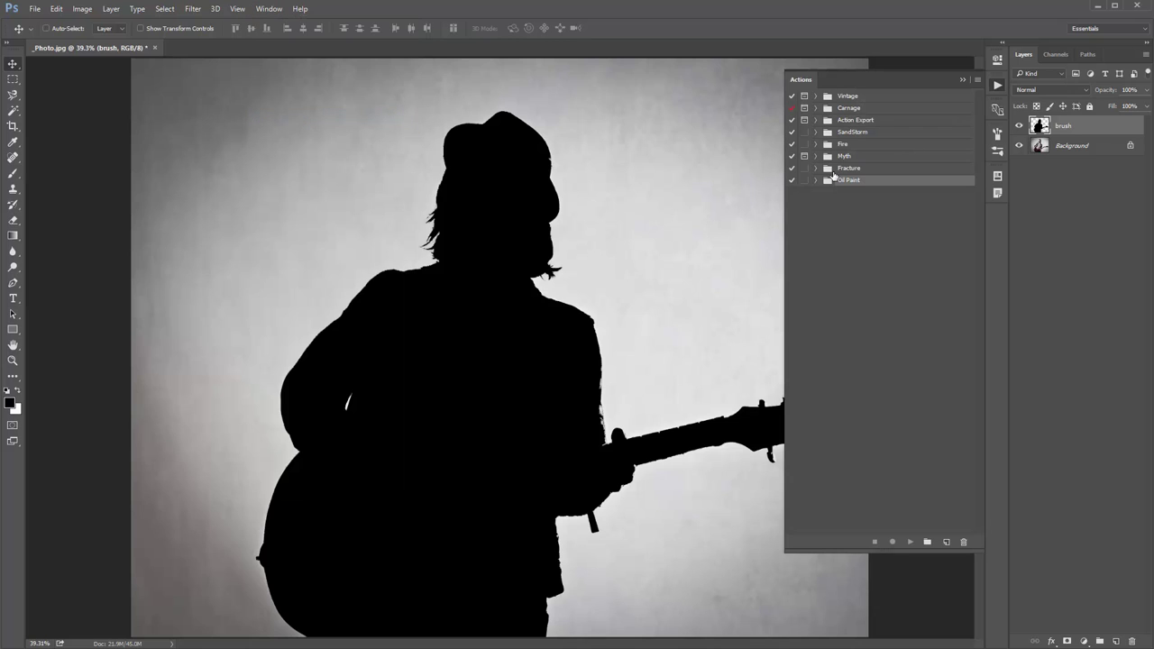
{"action": "left_click", "coordinate": [977, 80]}
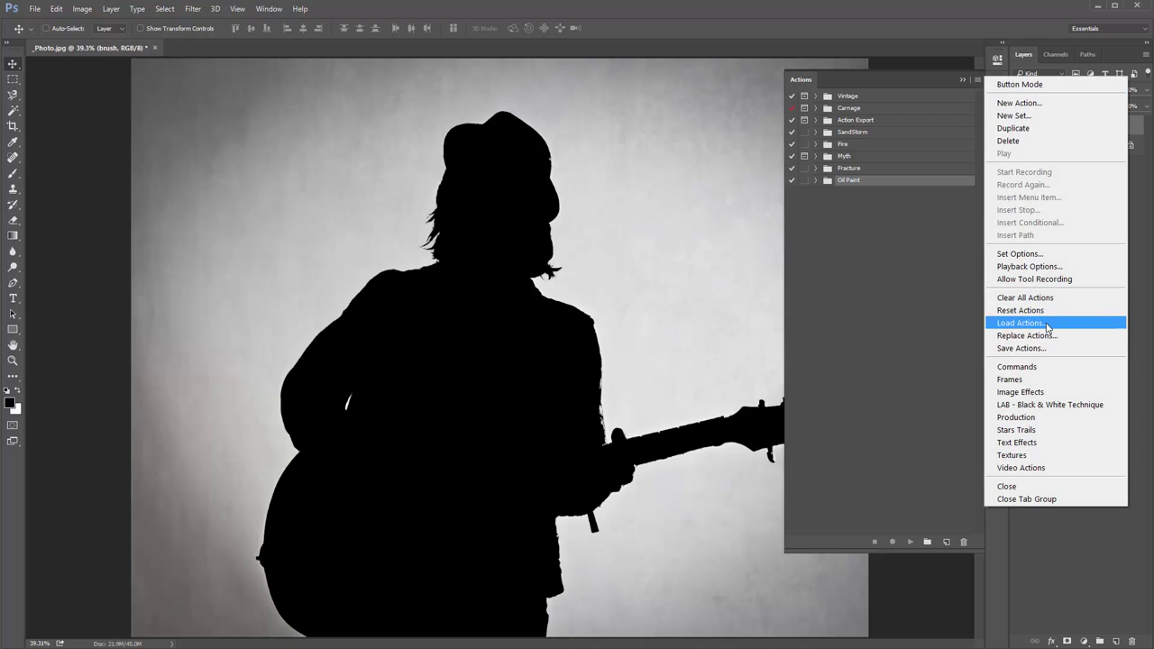
{"action": "left_click", "coordinate": [1048, 325]}
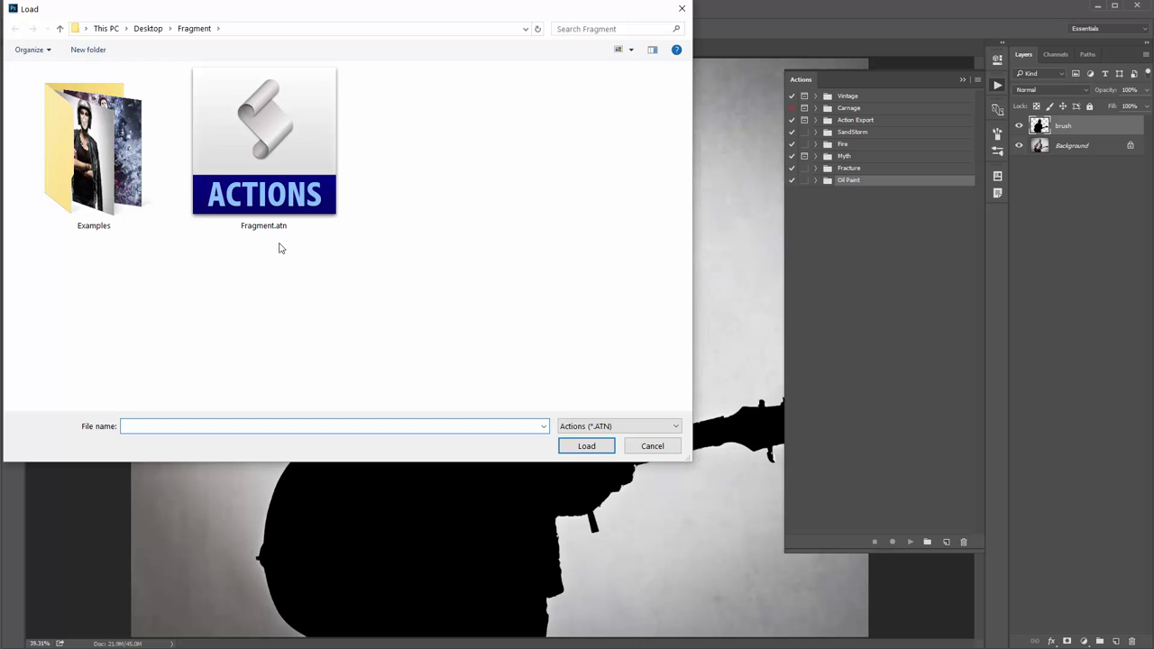
{"action": "double_click", "coordinate": [288, 149]}
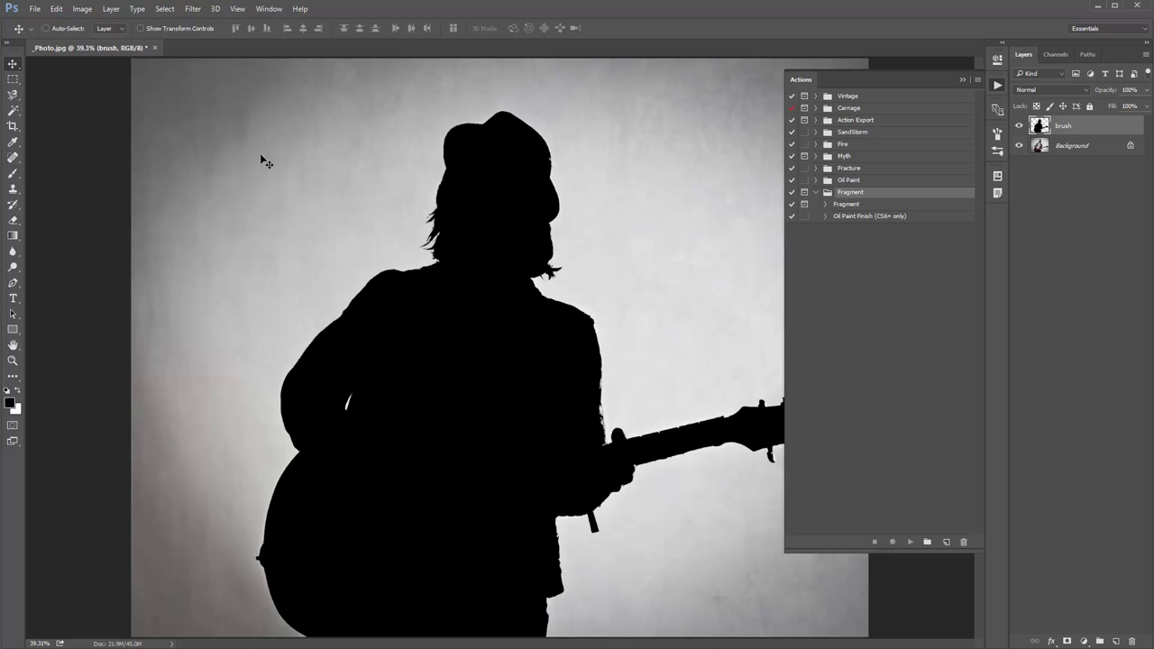
With the Brush tool active, play the Fragment action from the Fragment set
{"action": "key", "text": "b"}
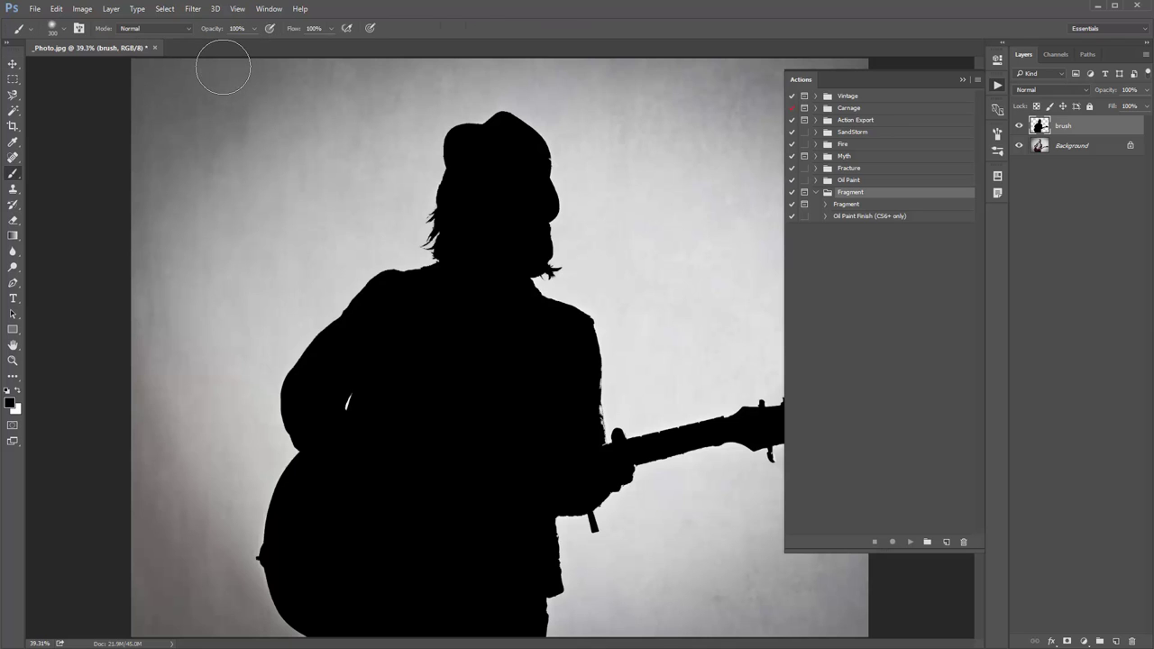
{"action": "left_click", "coordinate": [861, 205]}
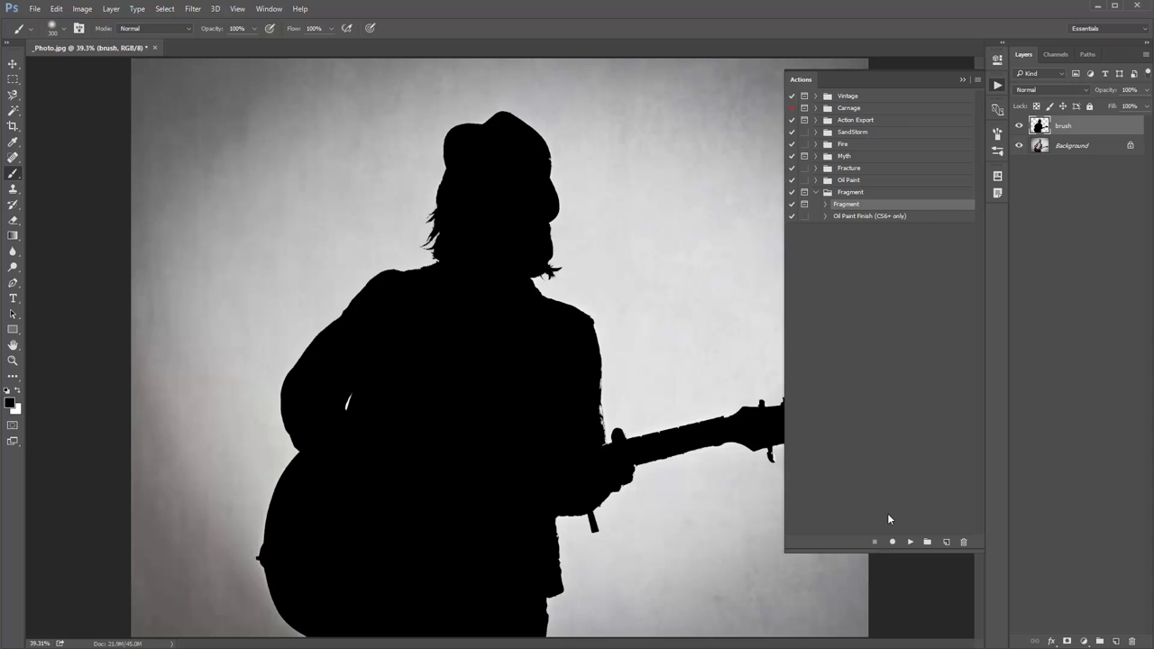
{"action": "left_click", "coordinate": [910, 542]}
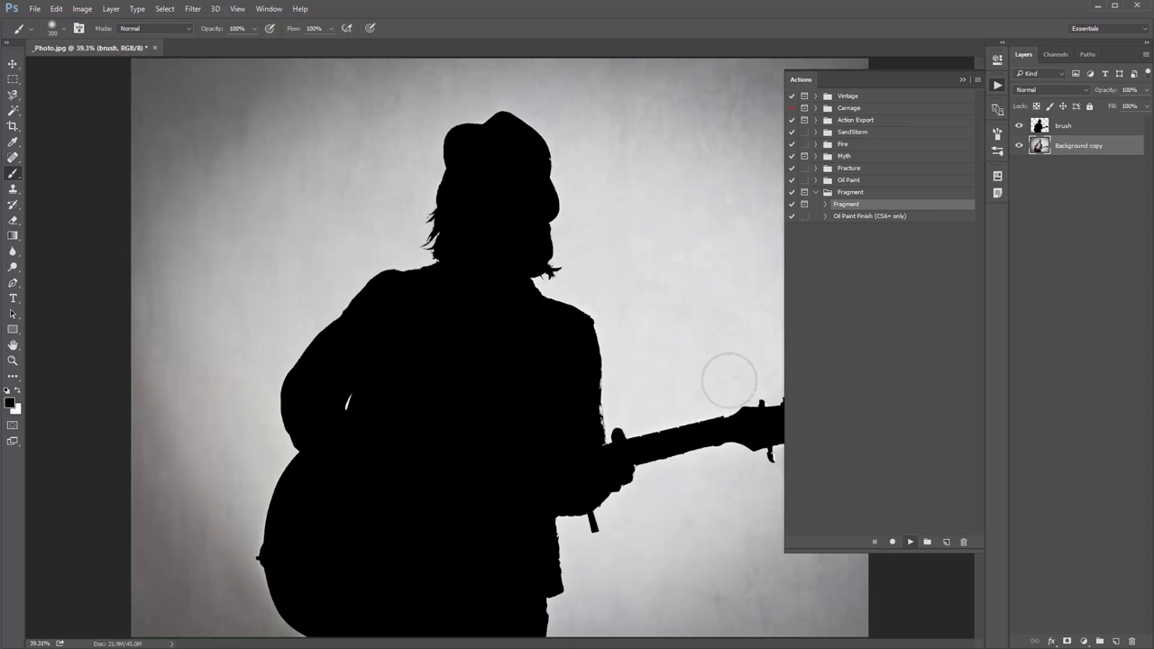
{"action": "mouse_move", "coordinate": [587, 222]}
{"action": "left_mouse_down"}
{"action": "mouse_move", "coordinate": [438, 213]}
{"action": "mouse_move", "coordinate": [592, 247]}
{"action": "mouse_move", "coordinate": [566, 216]}
{"action": "left_mouse_up"}
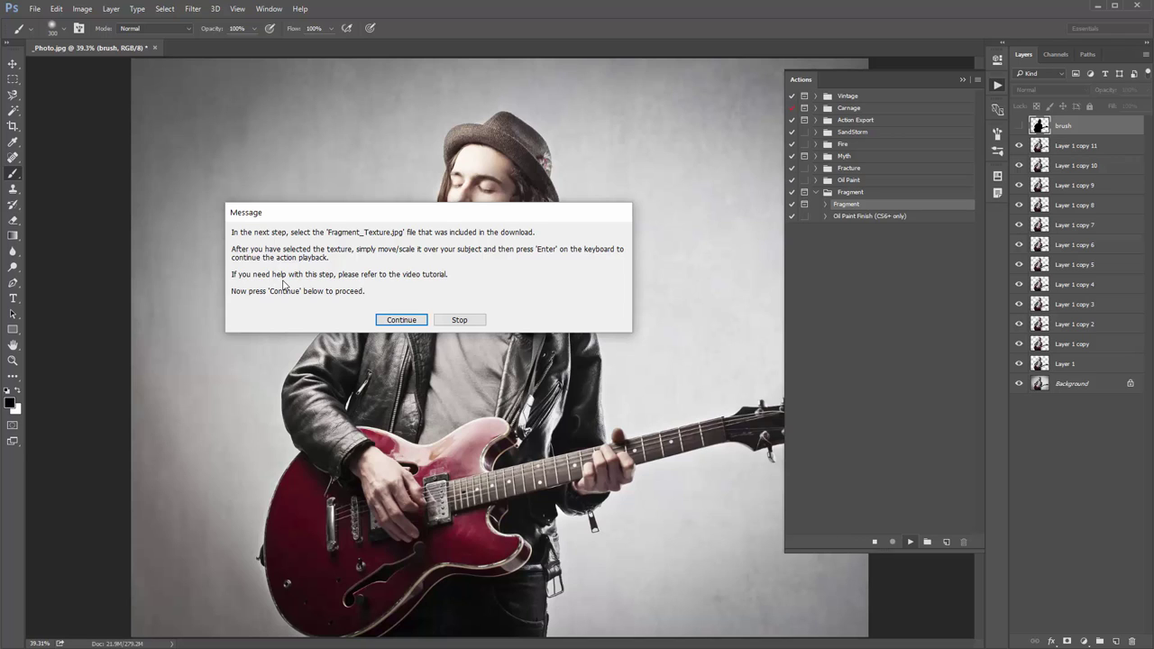
{"action": "left_click_drag", "start_coordinate": [448, 216], "coordinate": [478, 155]}
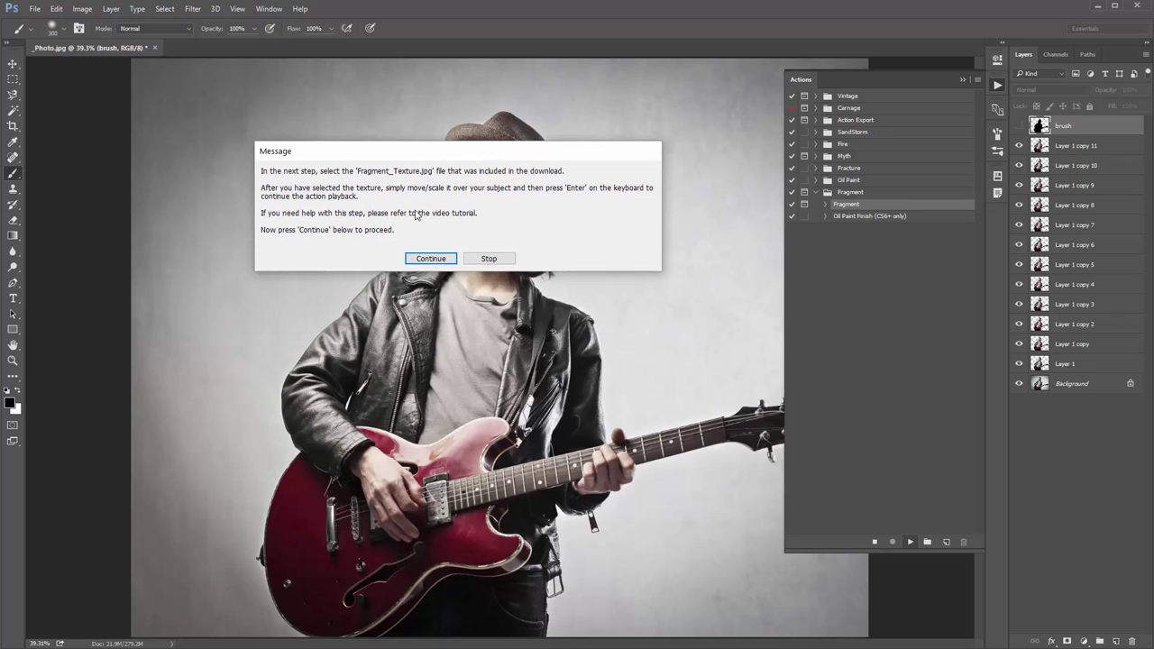
Place Fragment_Texture.jpg over the guitarist, scale it to about 21.66%, and commit the placement so the action continues
{"action": "left_click", "coordinate": [428, 258]}
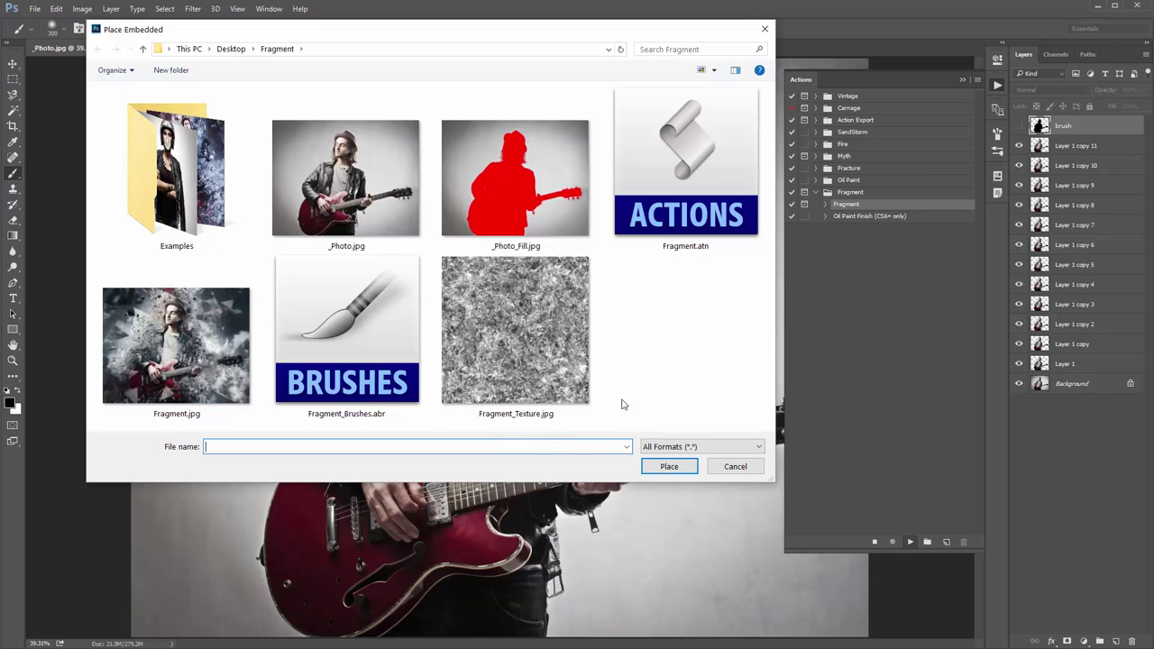
{"action": "double_click", "coordinate": [539, 339]}
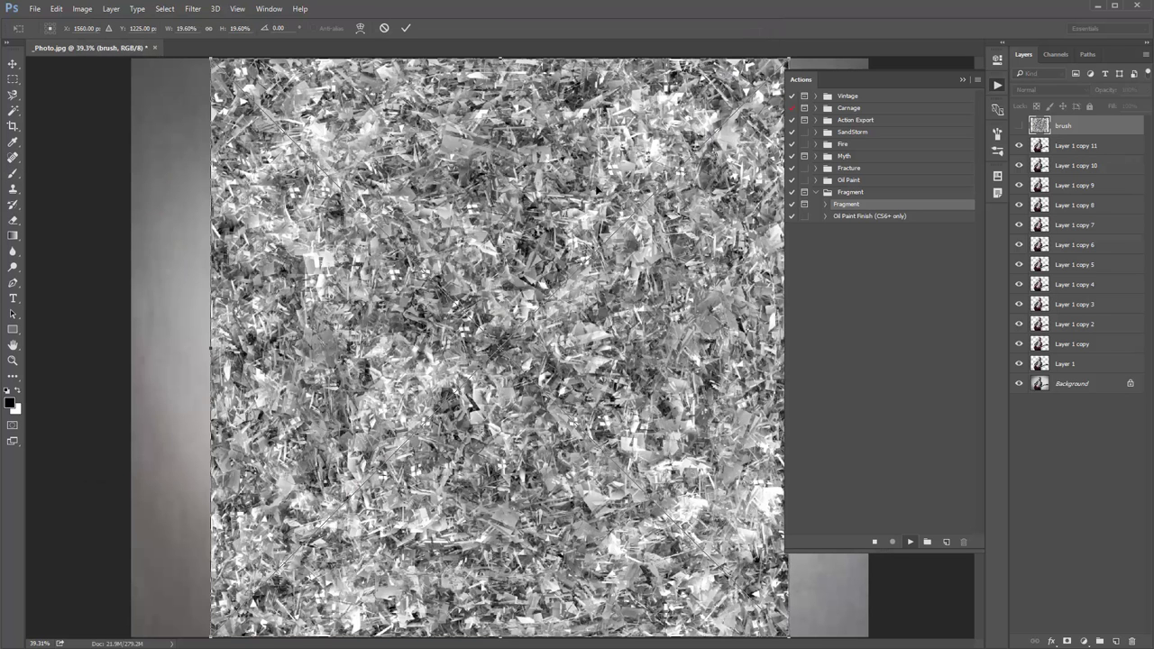
{"action": "left_click_drag", "start_coordinate": [445, 208], "coordinate": [476, 200]}
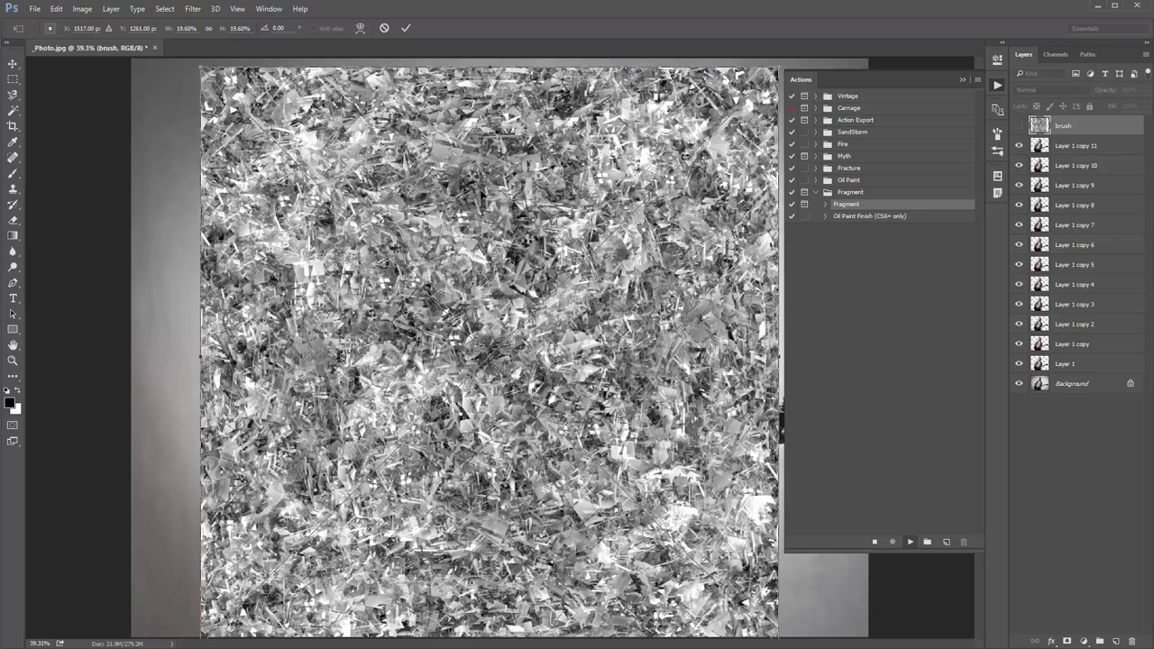
{"action": "left_click_drag", "start_coordinate": [598, 227], "coordinate": [475, 110]}
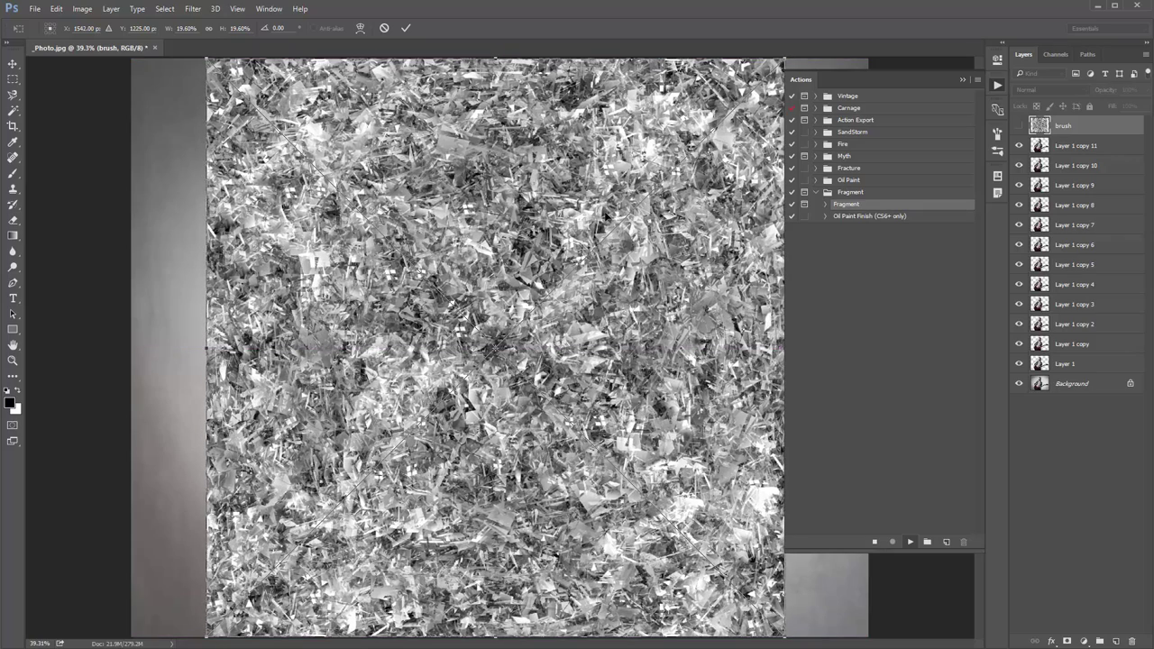
{"action": "key", "text": "ctrl+minus"}
{"action": "key", "text": "ctrl+minus"}
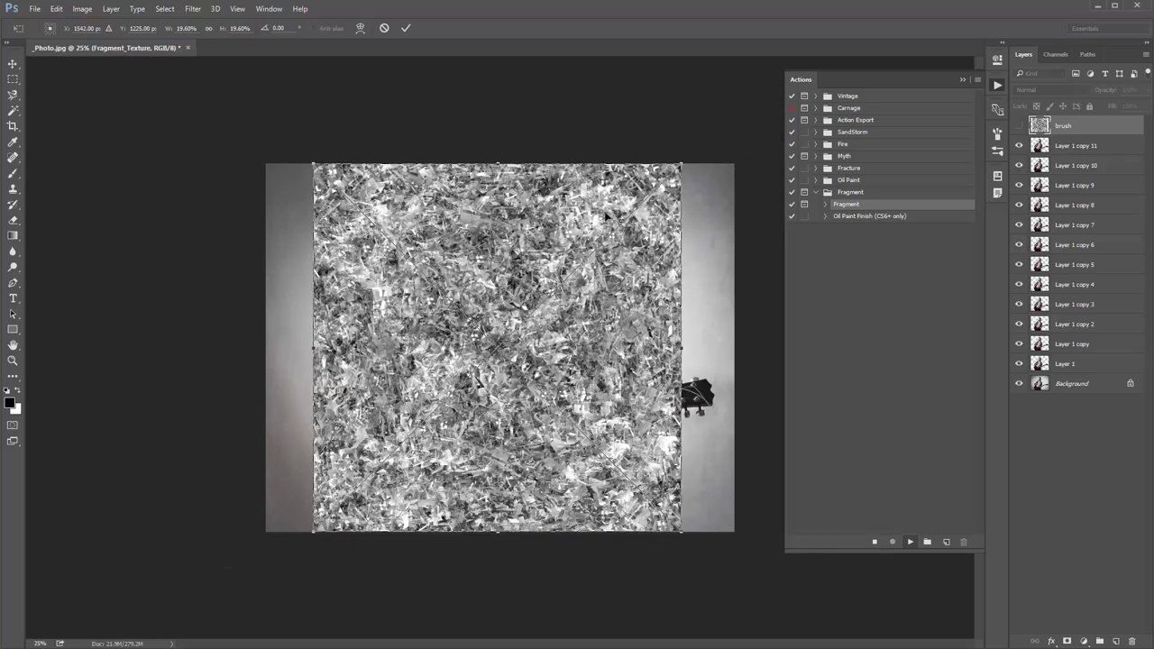
{"action": "left_click_drag", "start_coordinate": [659, 182], "coordinate": [729, 127]}
{"action": "left_click_drag", "start_coordinate": [635, 158], "coordinate": [626, 168]}
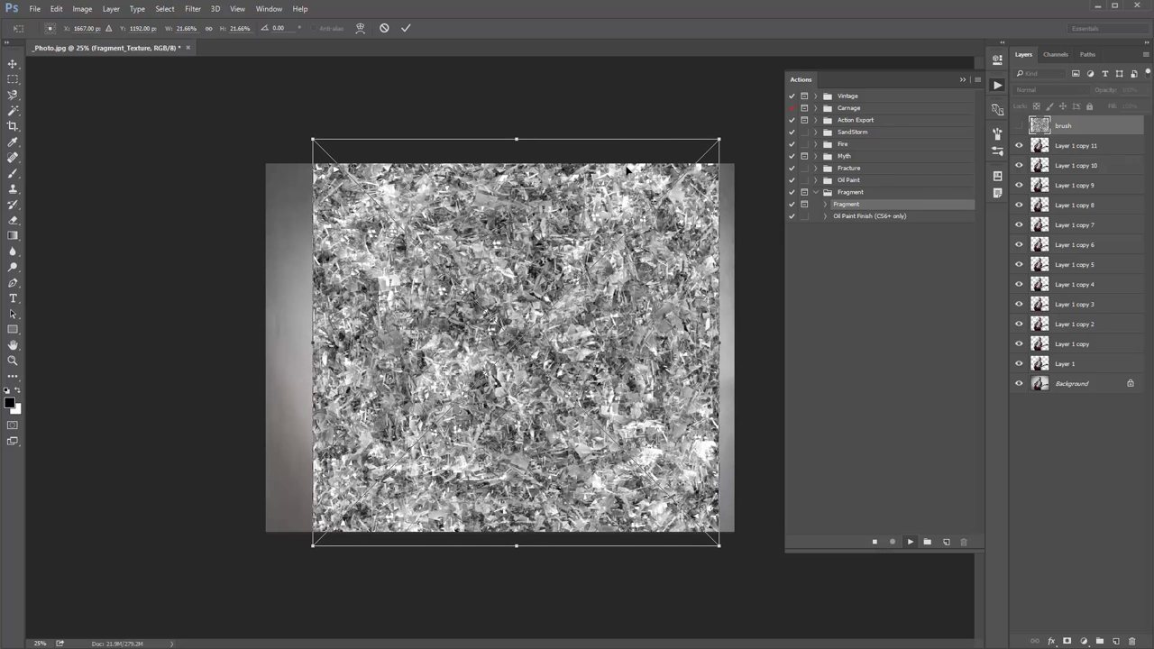
{"action": "key", "text": "Return"}
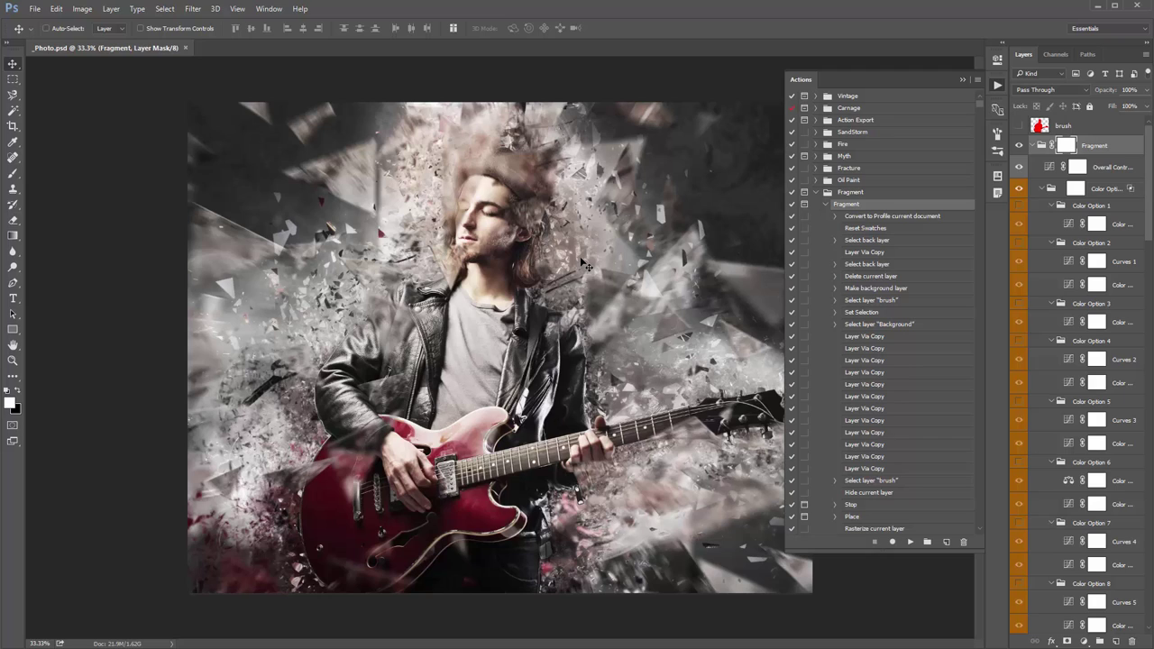
Collapse the Fragment action's steps, highlight the Oil Paint Finish (CS6+ only) action, and put away the action list
{"action": "left_click", "coordinate": [827, 206]}
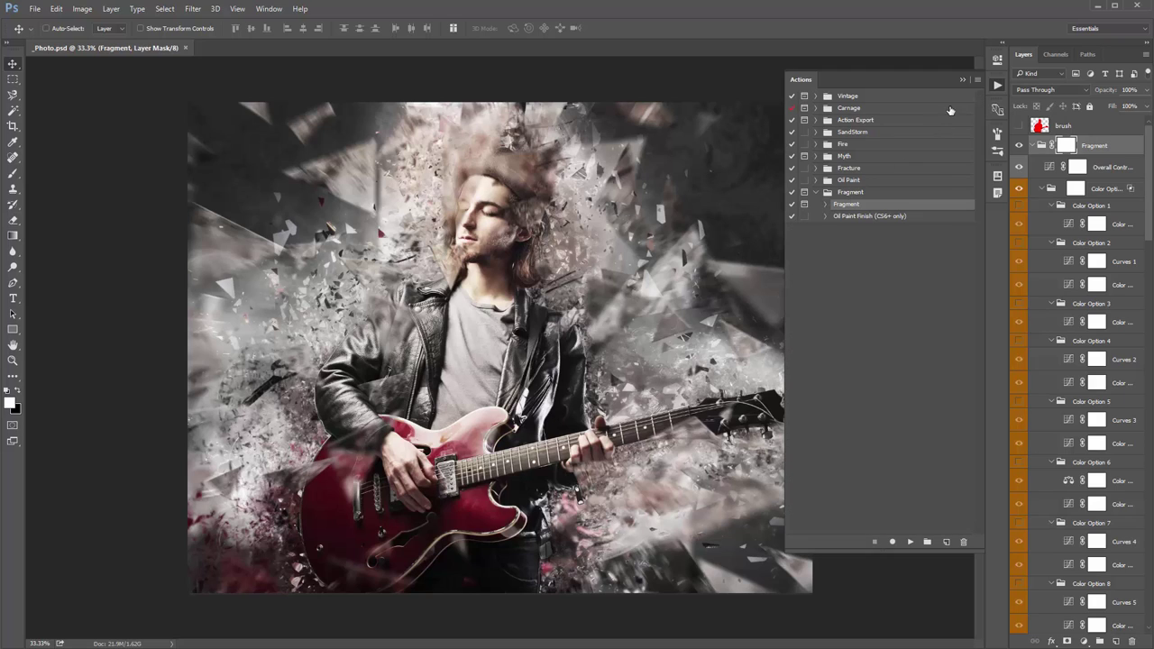
{"action": "left_click", "coordinate": [862, 218]}
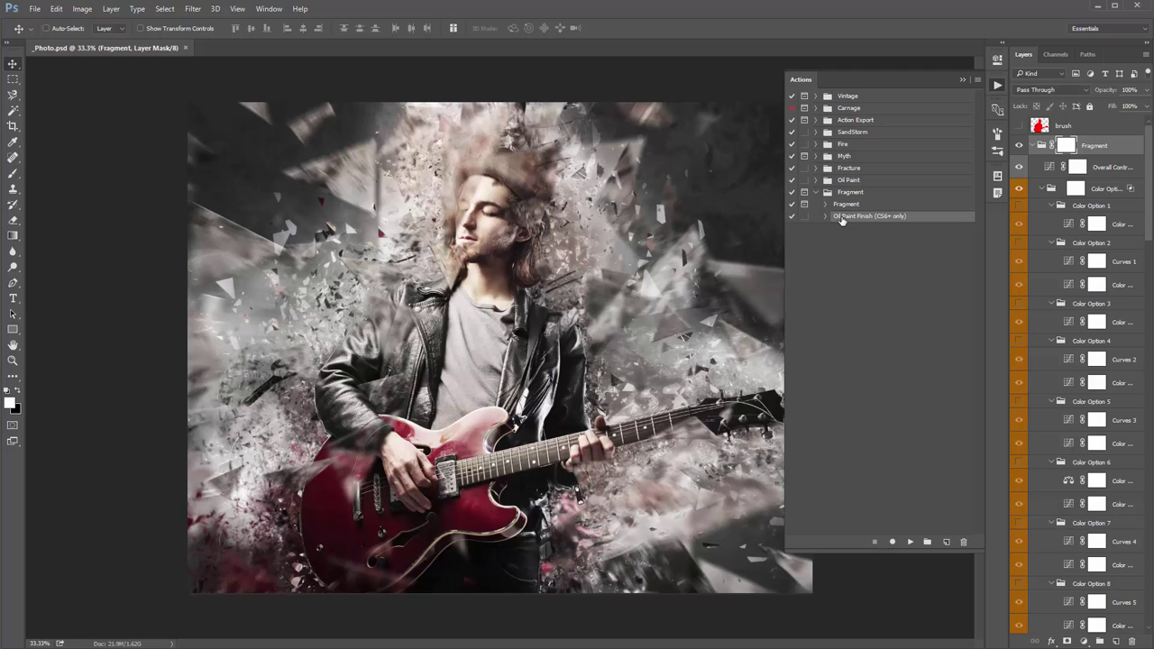
{"action": "left_click", "coordinate": [861, 206]}
{"action": "left_click", "coordinate": [865, 217]}
{"action": "left_click", "coordinate": [962, 79]}
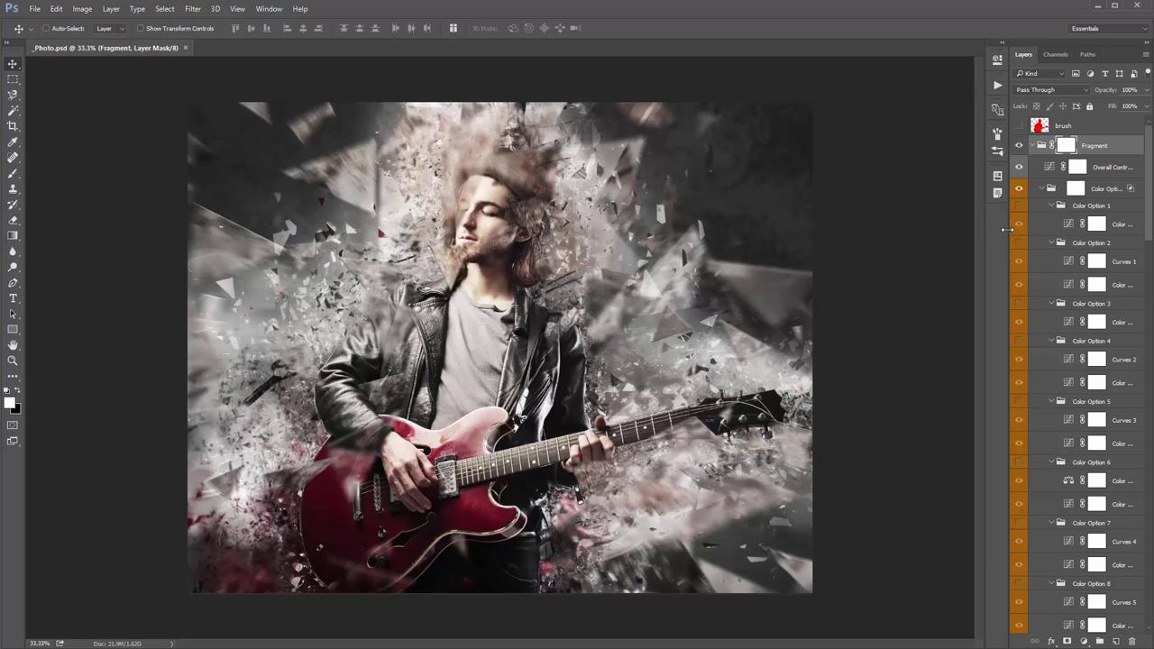
Widen the layer list to show full names and collapse every nested group inside the Fragment group, keeping Fragment itself expanded
{"action": "left_click_drag", "start_coordinate": [1001, 229], "coordinate": [944, 224]}
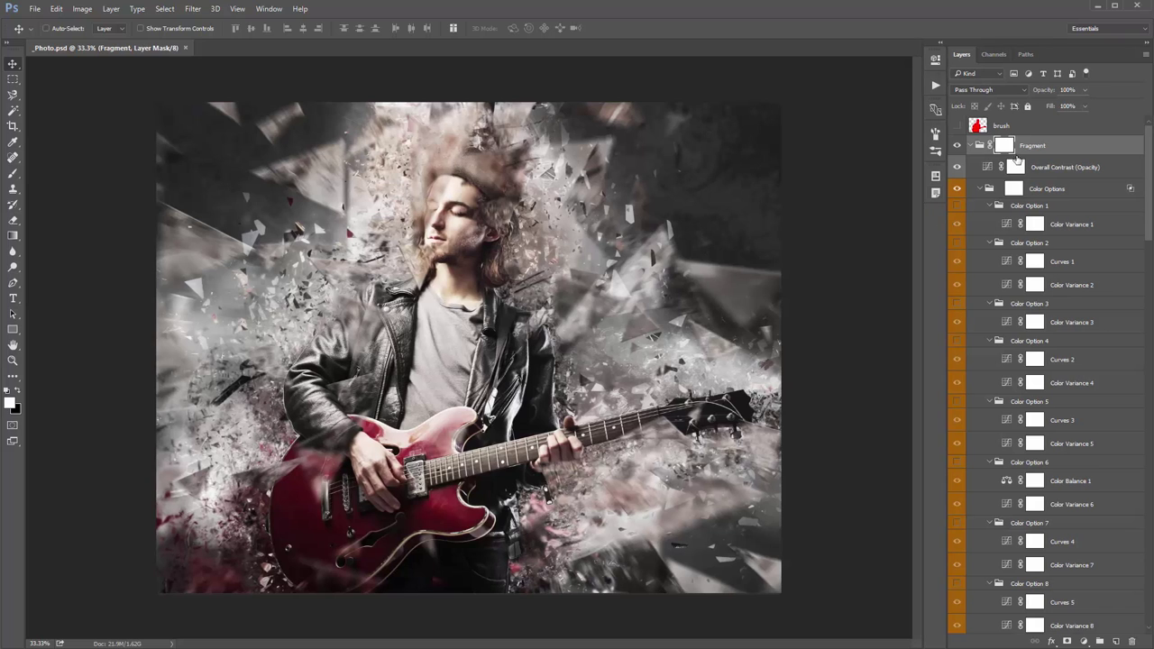
{"action": "left_click", "coordinate": [1042, 149]}
{"action": "left_click_drag", "start_coordinate": [1149, 158], "coordinate": [1134, 481]}
{"action": "scroll", "coordinate": [1046, 360], "scroll_direction": "up", "scroll_amount": 15}
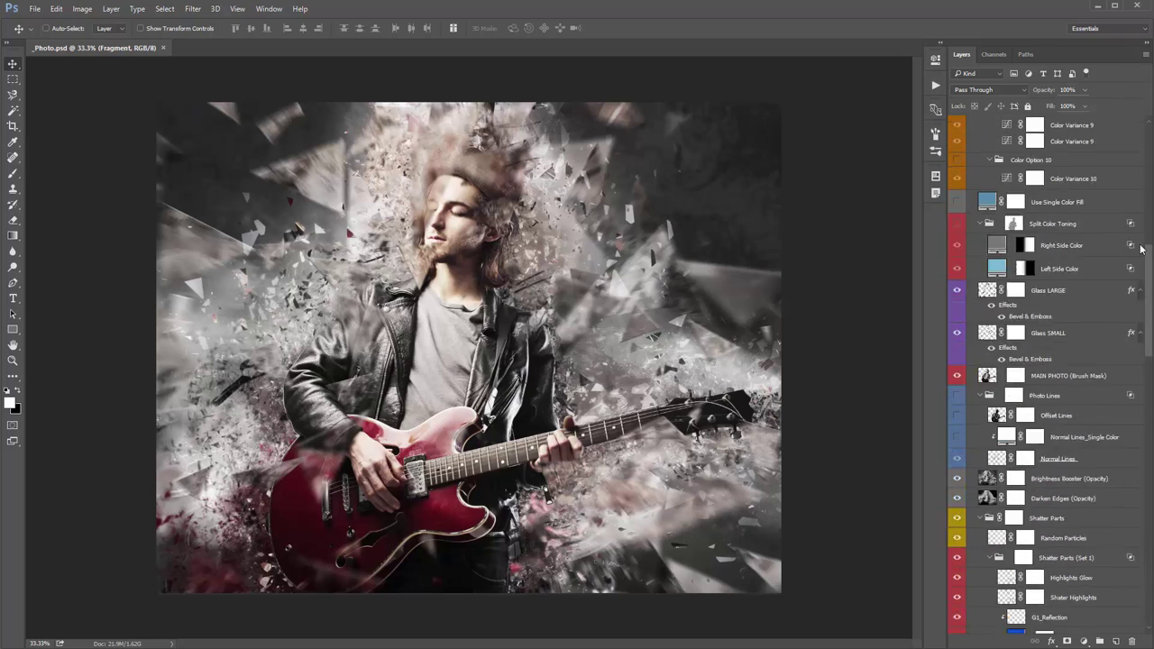
{"action": "left_click", "coordinate": [982, 188]}
{"action": "left_click", "coordinate": [982, 189]}
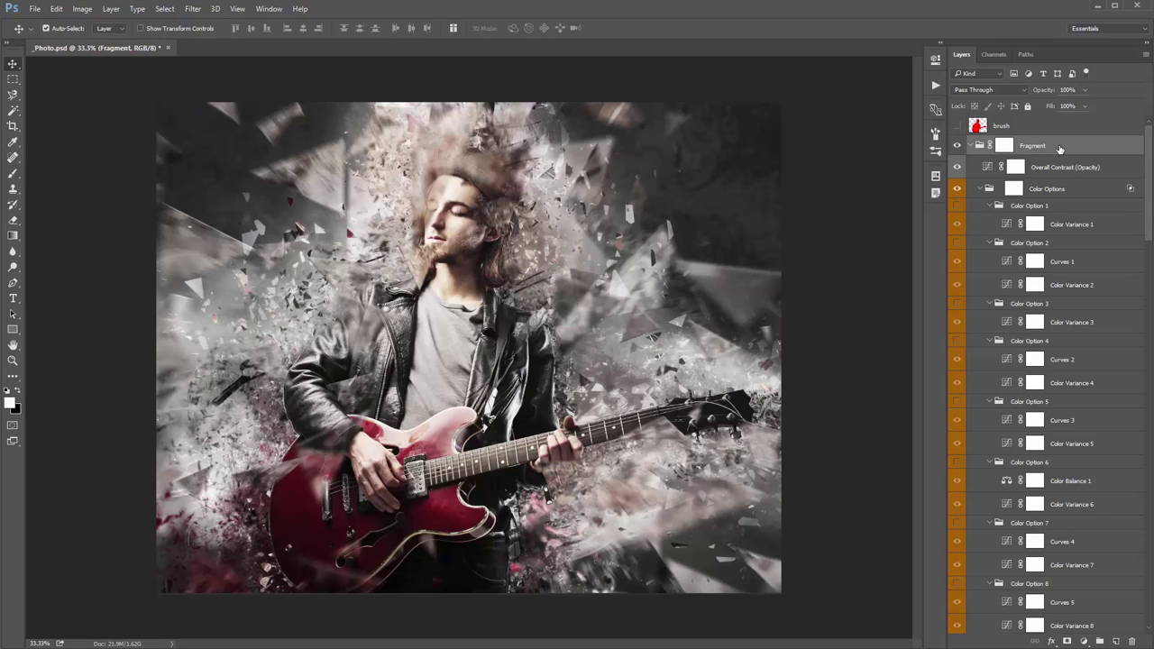
{"action": "left_click", "coordinate": [970, 146]}
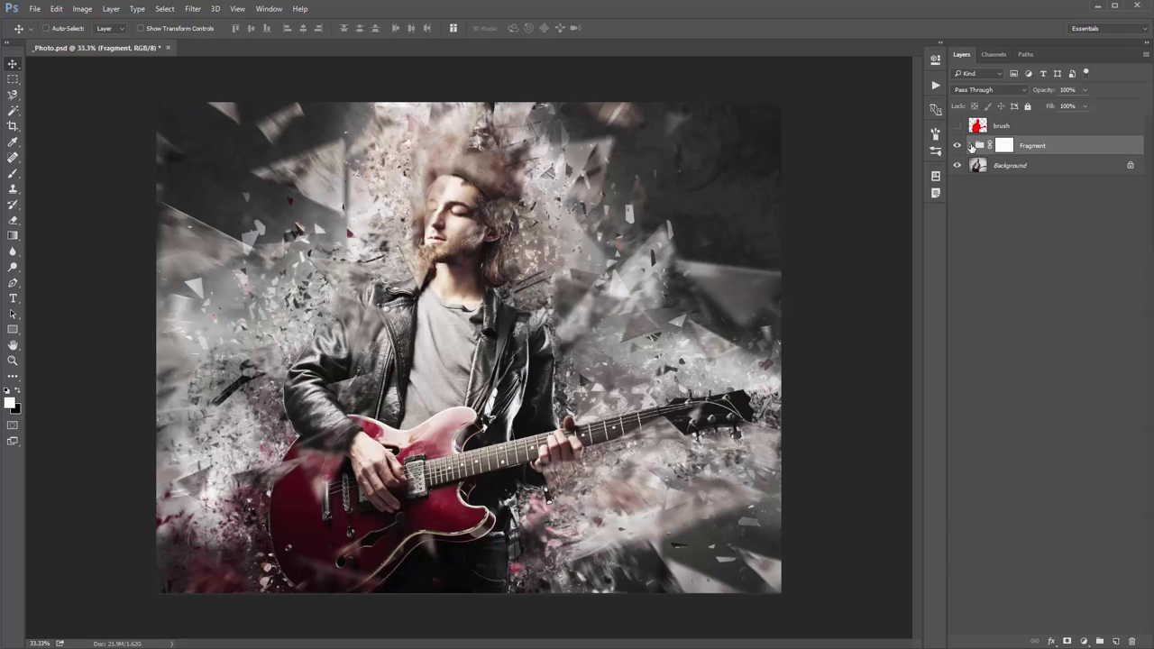
{"action": "left_click", "coordinate": [970, 146]}
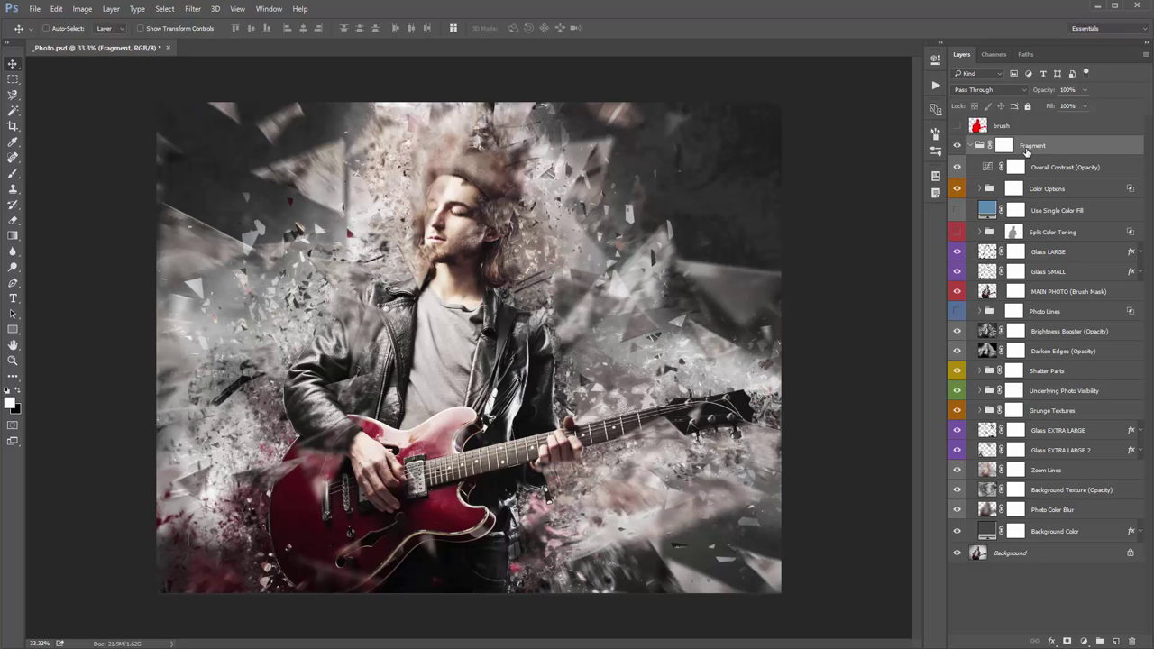
Hide and show the MAIN PHOTO (Brush Mask) layer to examine what it contributes to the image
{"action": "key", "text": "ctrl+plus"}
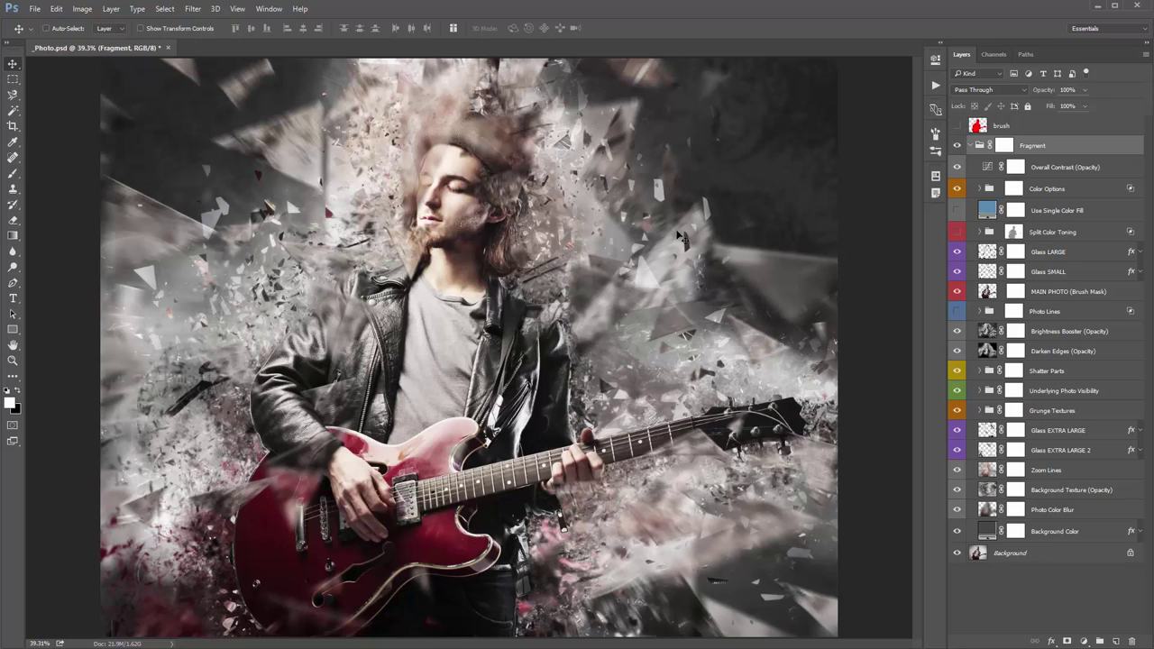
{"action": "left_click", "coordinate": [1073, 294]}
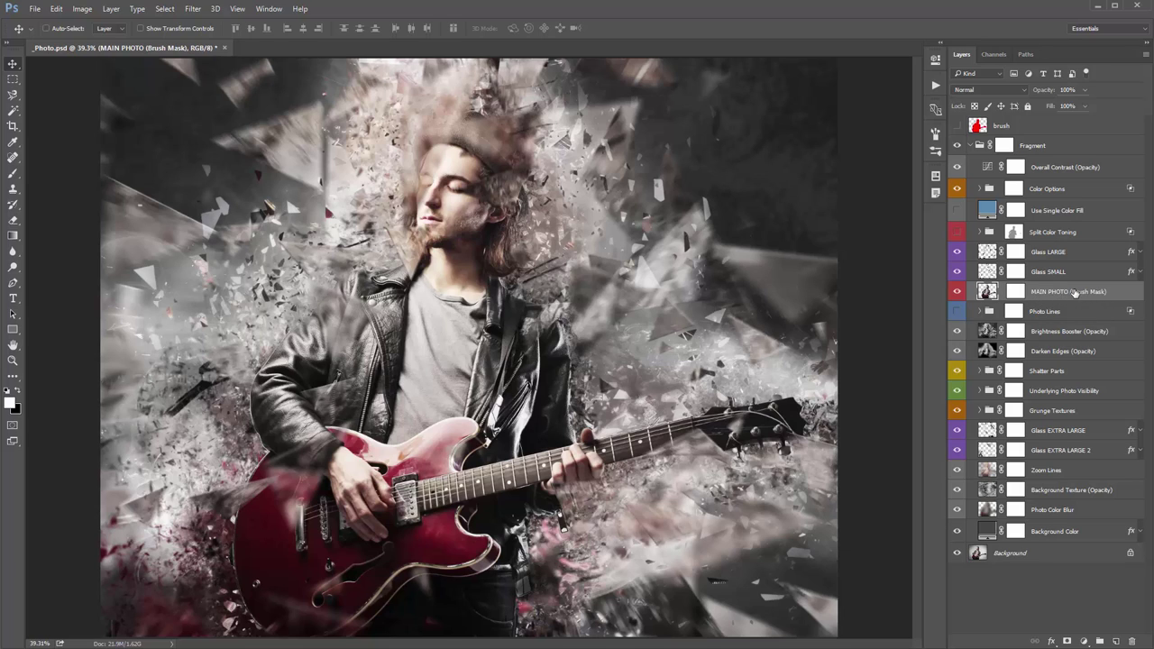
{"action": "left_click", "coordinate": [957, 293]}
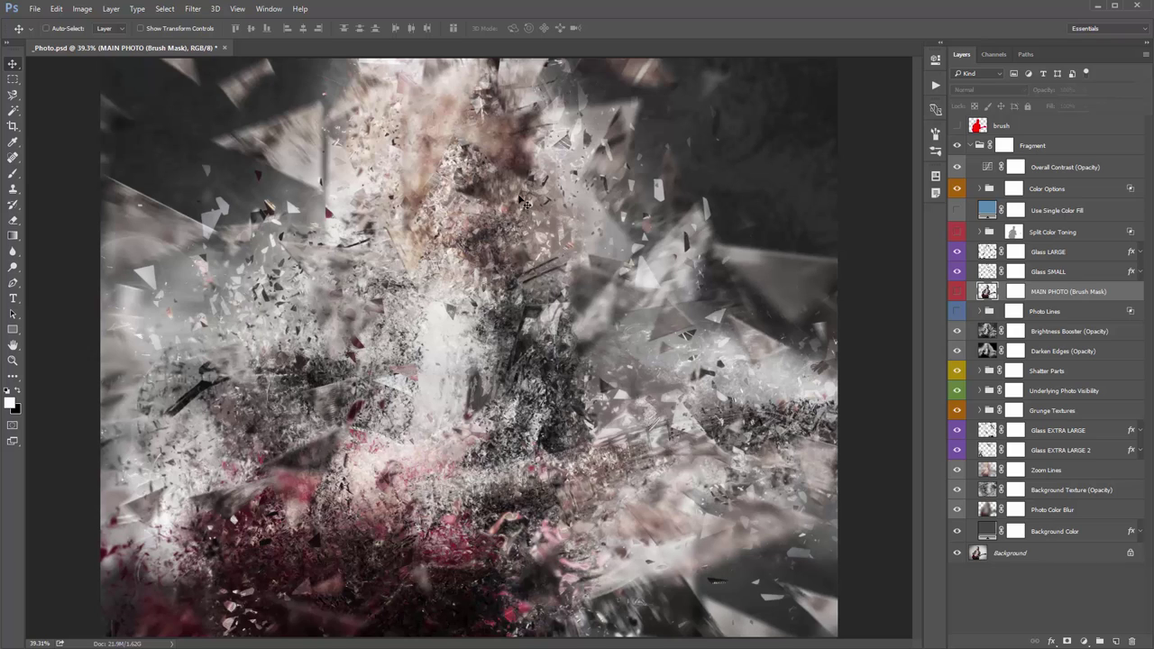
{"action": "left_click", "coordinate": [956, 291]}
On the MAIN PHOTO layer's mask, paint out the outer jacket shoulders and sleeves with the 300 px soft round brush in black
{"action": "left_click", "coordinate": [1015, 291]}
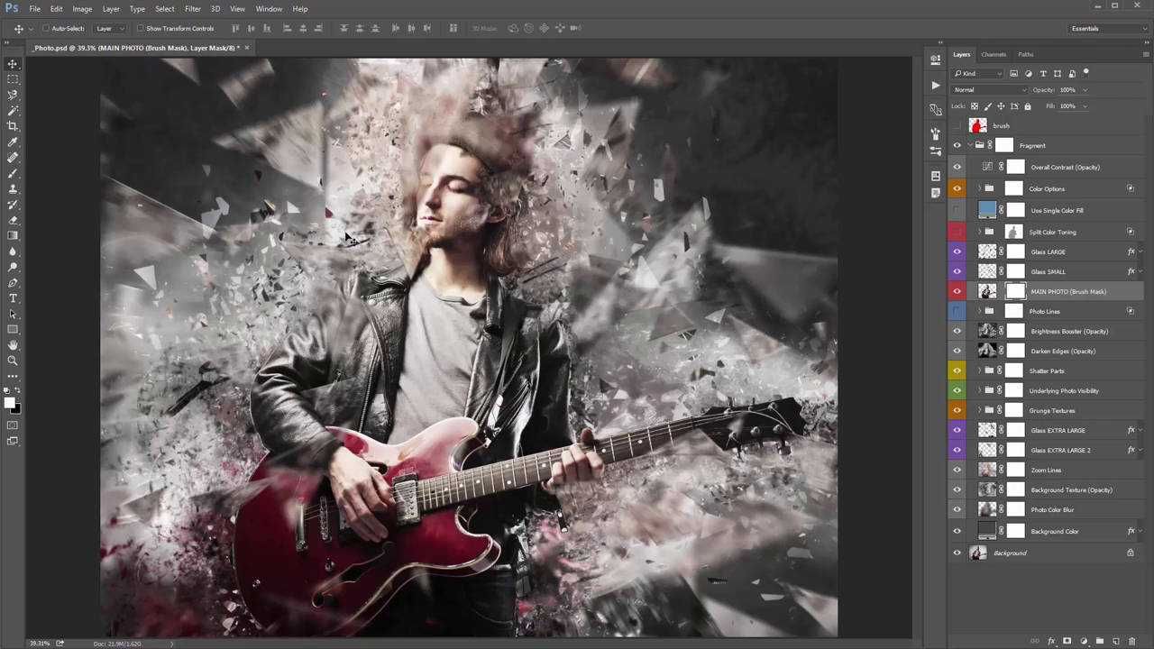
{"action": "key", "text": "b"}
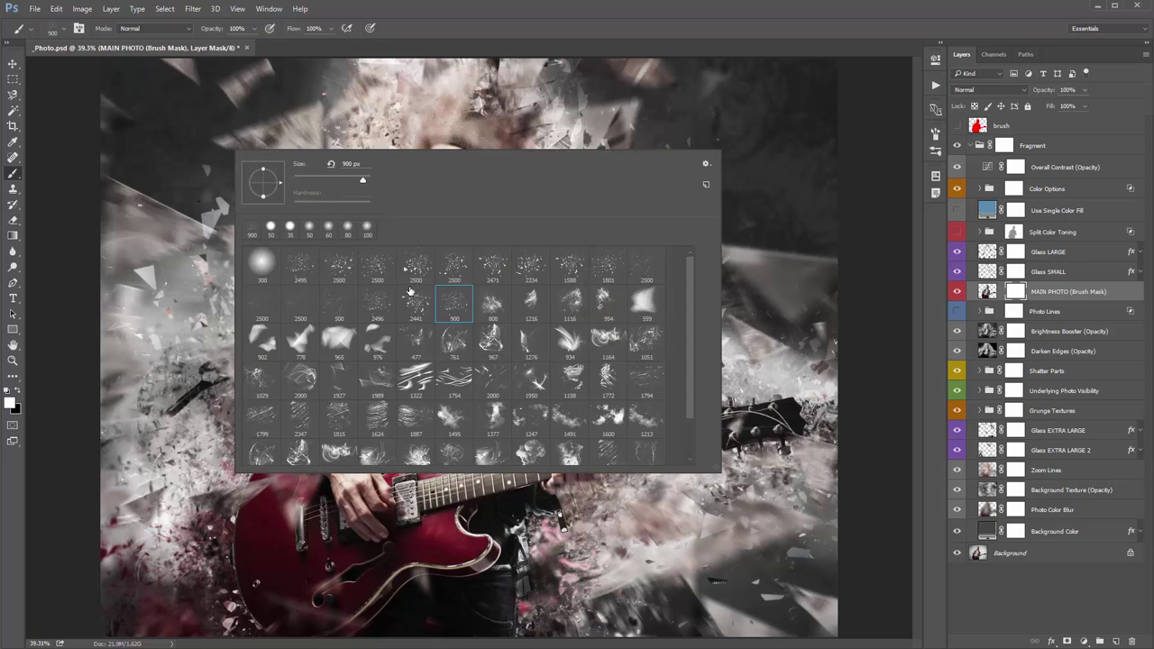
{"action": "double_click", "coordinate": [261, 268]}
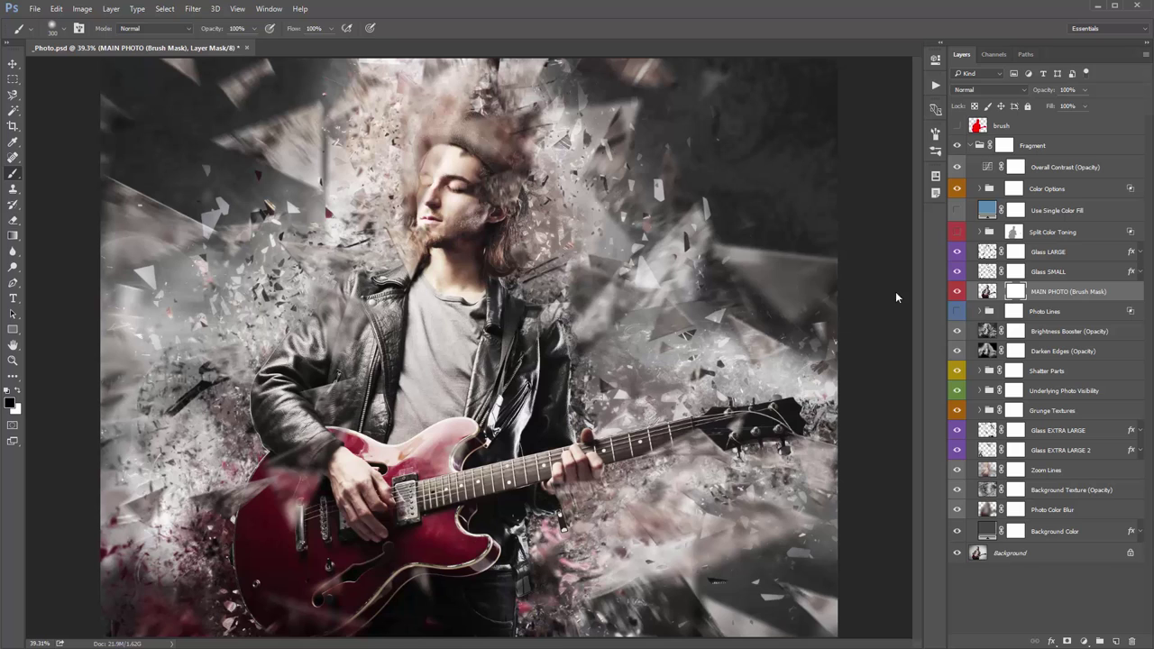
{"action": "mouse_move", "coordinate": [550, 318]}
{"action": "left_mouse_down"}
{"action": "mouse_move", "coordinate": [570, 355]}
{"action": "mouse_move", "coordinate": [541, 403]}
{"action": "mouse_move", "coordinate": [589, 399]}
{"action": "mouse_move", "coordinate": [521, 394]}
{"action": "mouse_move", "coordinate": [550, 312]}
{"action": "mouse_move", "coordinate": [572, 366]}
{"action": "mouse_move", "coordinate": [528, 402]}
{"action": "mouse_move", "coordinate": [545, 324]}
{"action": "left_mouse_up"}
{"action": "mouse_move", "coordinate": [357, 305]}
{"action": "left_mouse_down"}
{"action": "mouse_move", "coordinate": [347, 386]}
{"action": "mouse_move", "coordinate": [359, 377]}
{"action": "mouse_move", "coordinate": [299, 342]}
{"action": "mouse_move", "coordinate": [248, 383]}
{"action": "left_mouse_up"}
{"action": "key", "text": "bracketleft"}
{"action": "key", "text": "bracketleft"}
{"action": "key", "text": "bracketleft"}
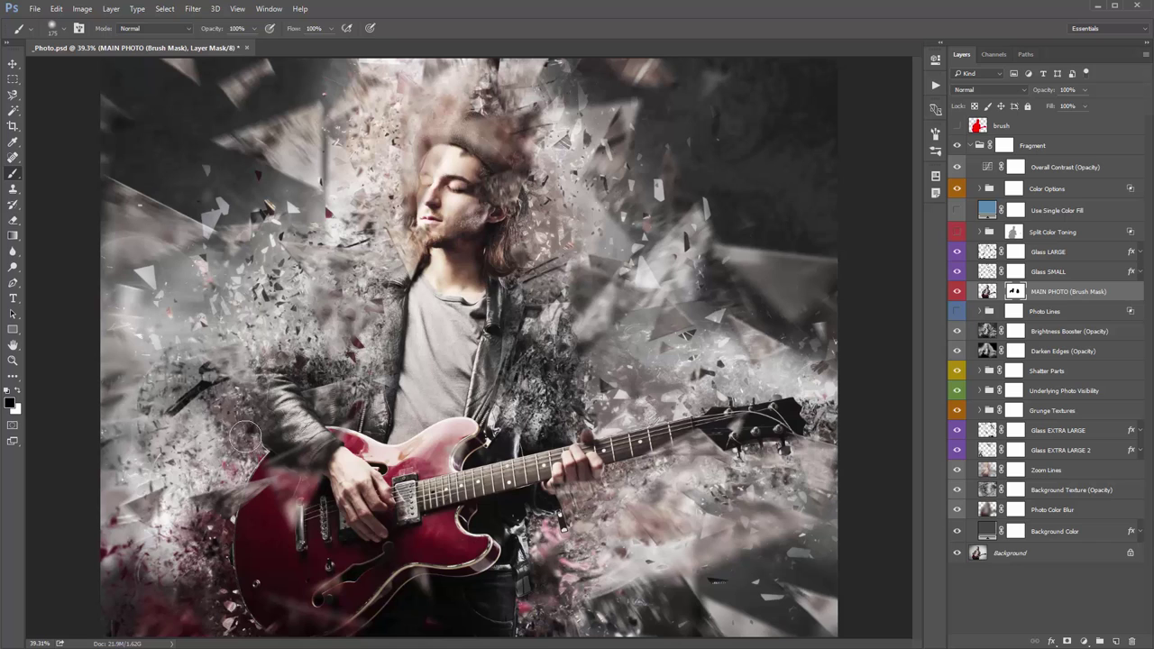
Paint black on the MAIN PHOTO mask to fade the guitar's lower edge and the guitarist's legs into the particles
{"action": "key", "text": "bracketright"}
{"action": "key", "text": "bracketright"}
{"action": "key", "text": "bracketright"}
{"action": "key", "text": "bracketleft"}
{"action": "mouse_move", "coordinate": [568, 561]}
{"action": "left_mouse_down"}
{"action": "mouse_move", "coordinate": [444, 595]}
{"action": "mouse_move", "coordinate": [485, 609]}
{"action": "mouse_move", "coordinate": [399, 620]}
{"action": "mouse_move", "coordinate": [472, 591]}
{"action": "mouse_move", "coordinate": [413, 600]}
{"action": "mouse_move", "coordinate": [391, 620]}
{"action": "mouse_move", "coordinate": [301, 627]}
{"action": "mouse_move", "coordinate": [332, 625]}
{"action": "mouse_move", "coordinate": [230, 607]}
{"action": "mouse_move", "coordinate": [258, 613]}
{"action": "mouse_move", "coordinate": [228, 602]}
{"action": "mouse_move", "coordinate": [221, 583]}
{"action": "mouse_move", "coordinate": [246, 606]}
{"action": "mouse_move", "coordinate": [345, 613]}
{"action": "mouse_move", "coordinate": [467, 596]}
{"action": "mouse_move", "coordinate": [530, 537]}
{"action": "mouse_move", "coordinate": [546, 551]}
{"action": "mouse_move", "coordinate": [517, 595]}
{"action": "mouse_move", "coordinate": [566, 595]}
{"action": "mouse_move", "coordinate": [529, 580]}
{"action": "mouse_move", "coordinate": [565, 590]}
{"action": "mouse_move", "coordinate": [584, 563]}
{"action": "left_mouse_up"}
{"action": "key", "text": "bracketright"}
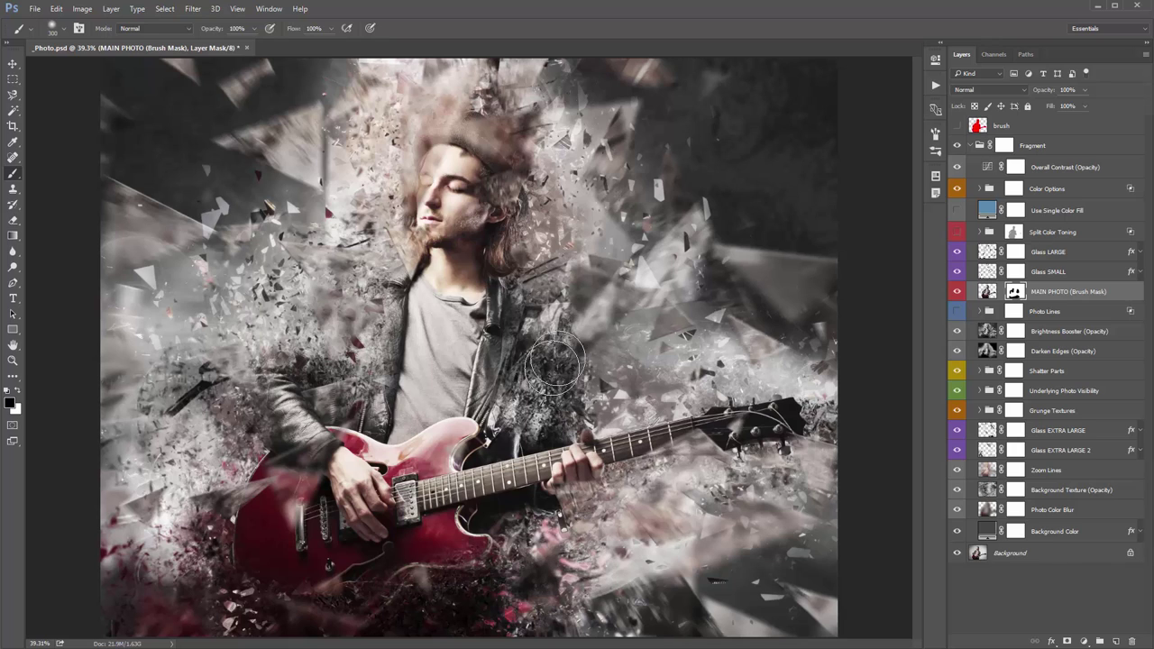
Fade the hair edge beside the neck on the MAIN PHOTO mask with a smaller brush, and return to the Move tool on the layer image
{"action": "key", "text": "bracketleft"}
{"action": "key", "text": "bracketleft"}
{"action": "key", "text": "bracketleft"}
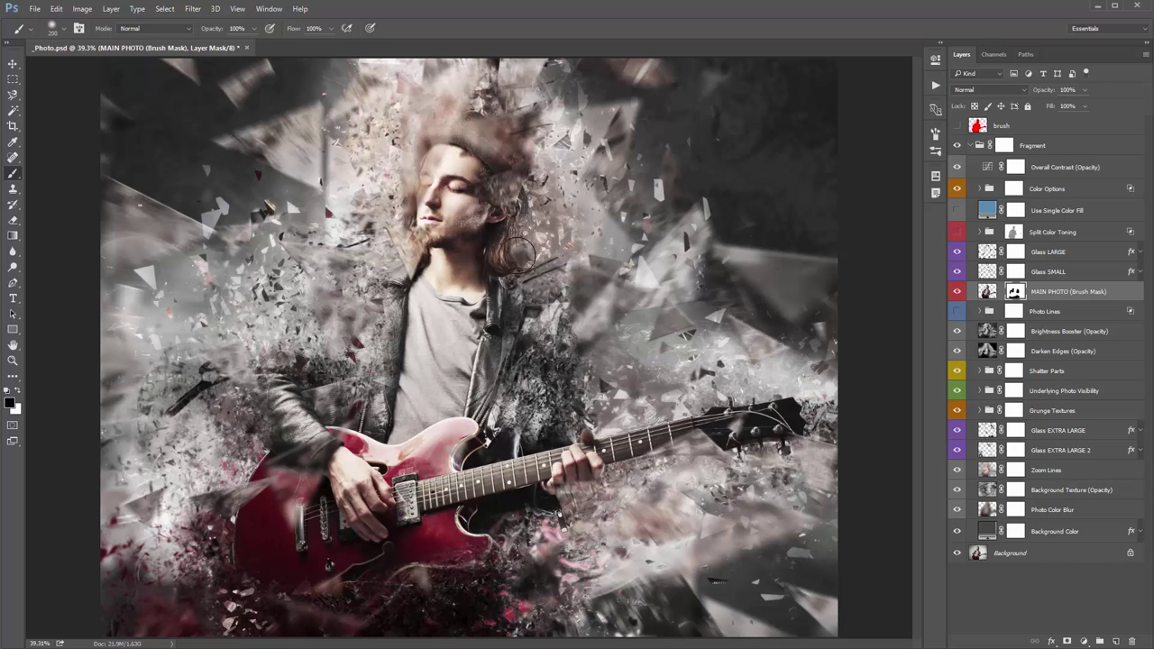
{"action": "left_click", "coordinate": [532, 262]}
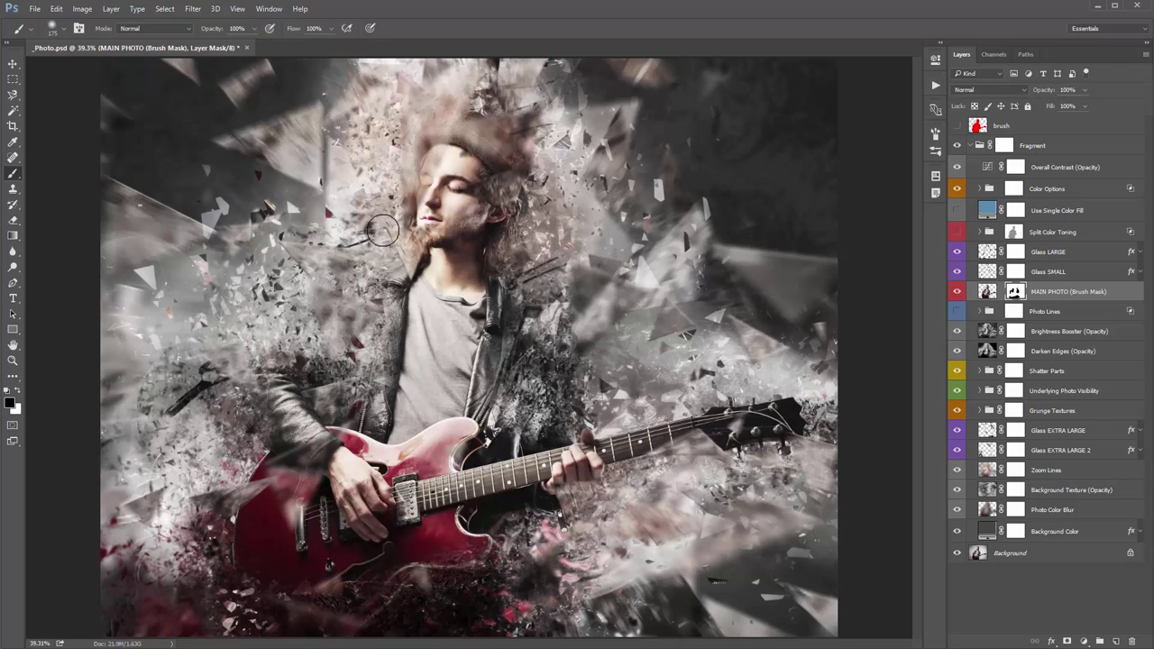
{"action": "key", "text": "v"}
{"action": "key", "text": "x"}
{"action": "left_click", "coordinate": [989, 290]}
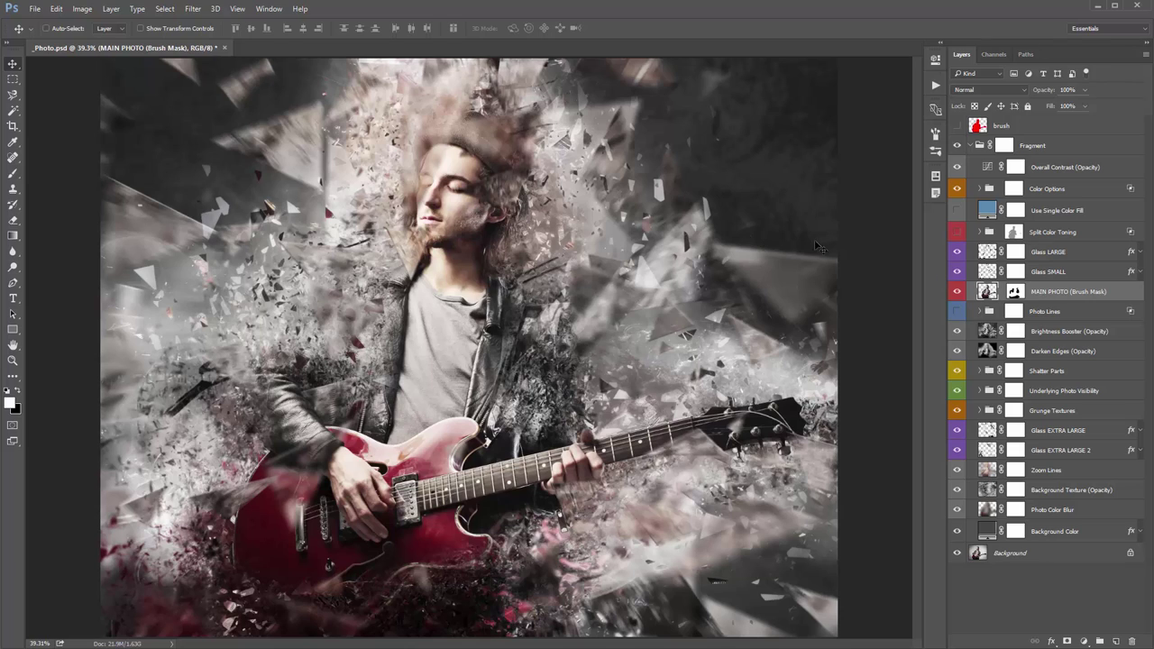
Toggle the Glass LARGE and Glass SMALL layers to compare their effect, leaving Glass LARGE hidden and Glass SMALL visible
{"action": "left_click", "coordinate": [1055, 260]}
{"action": "left_click", "coordinate": [1087, 273], "text": "shift"}
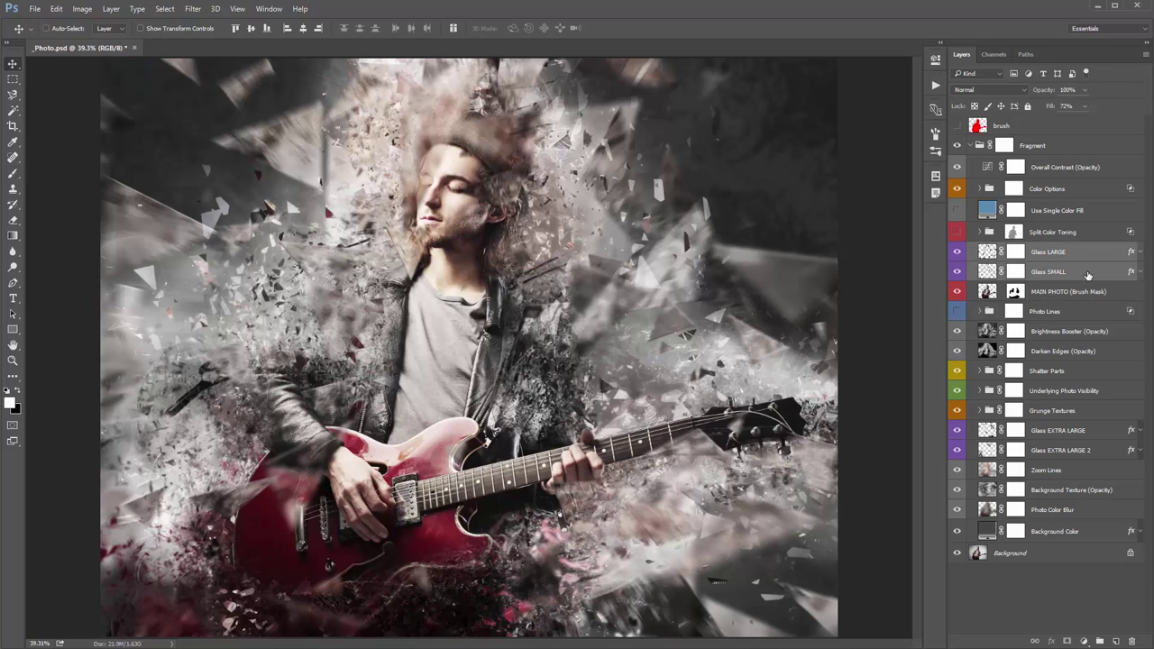
{"action": "left_click", "coordinate": [1052, 259]}
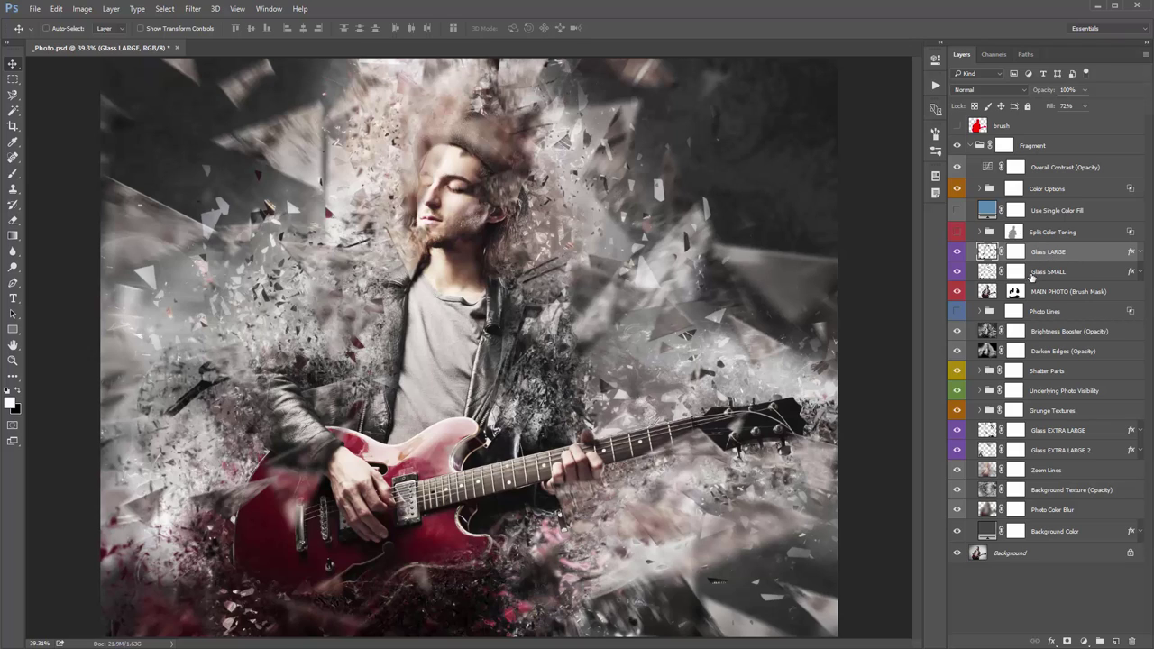
{"action": "left_click", "coordinate": [1059, 272]}
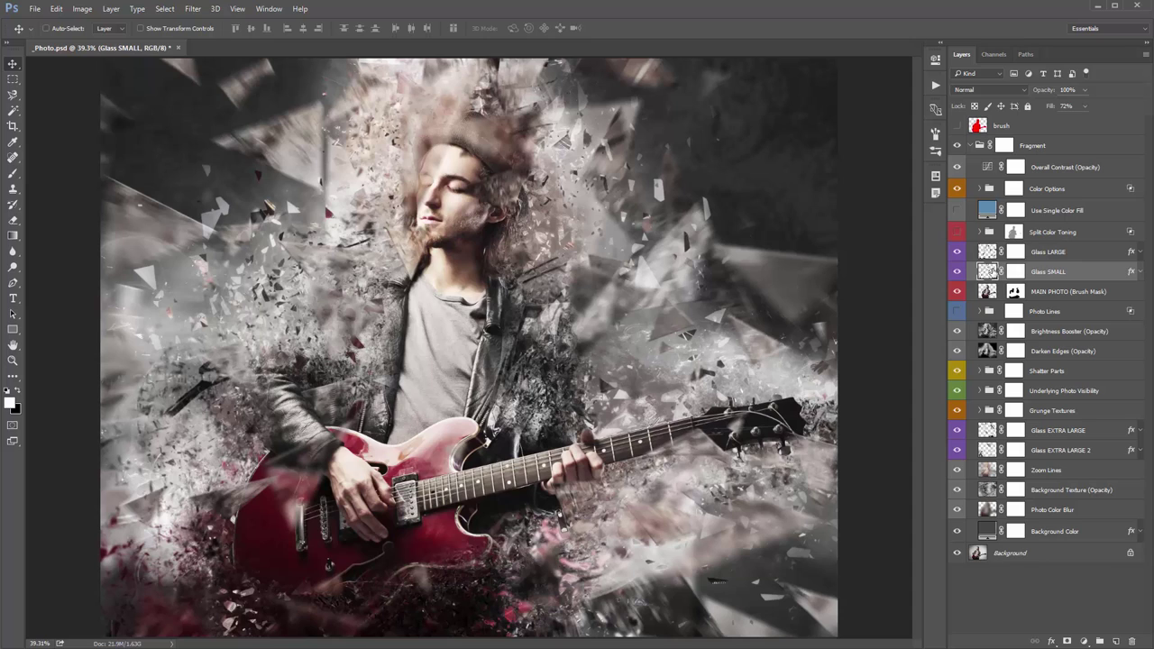
{"action": "left_click", "coordinate": [1043, 258]}
{"action": "left_click", "coordinate": [956, 271]}
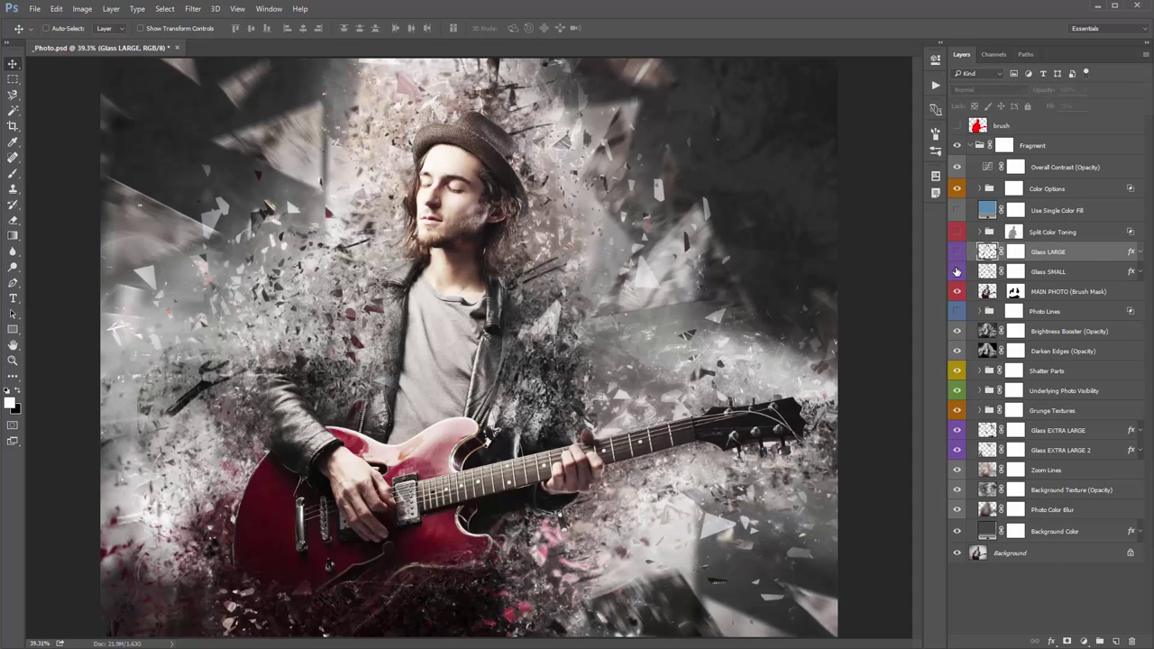
{"action": "left_click", "coordinate": [957, 271]}
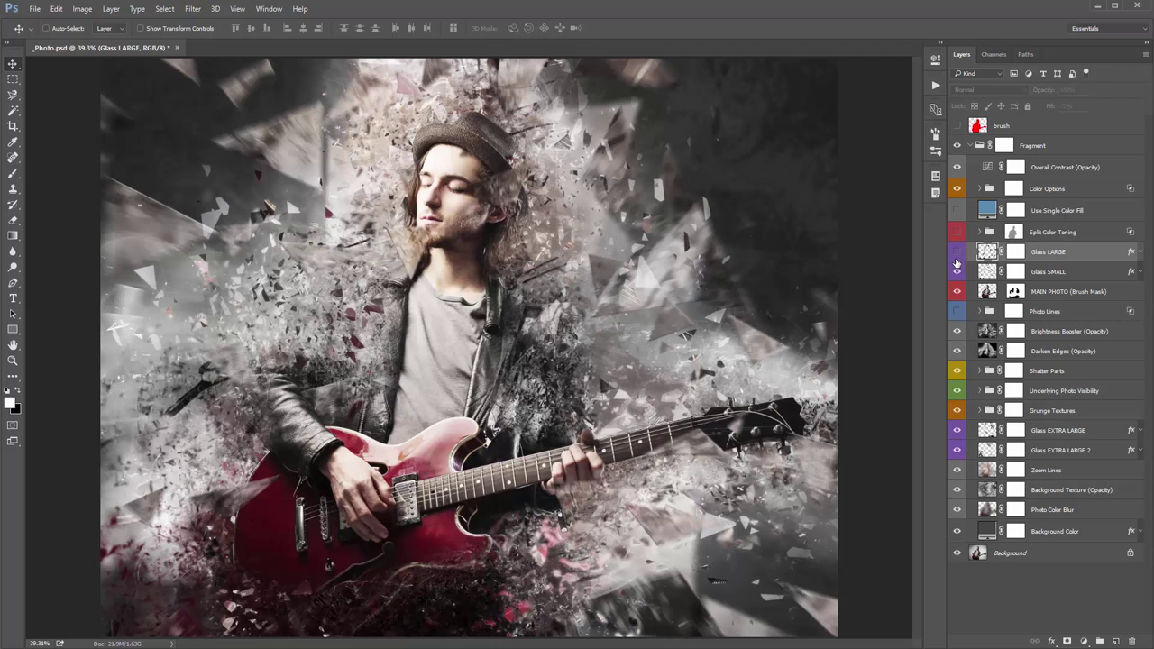
{"action": "left_click", "coordinate": [957, 254]}
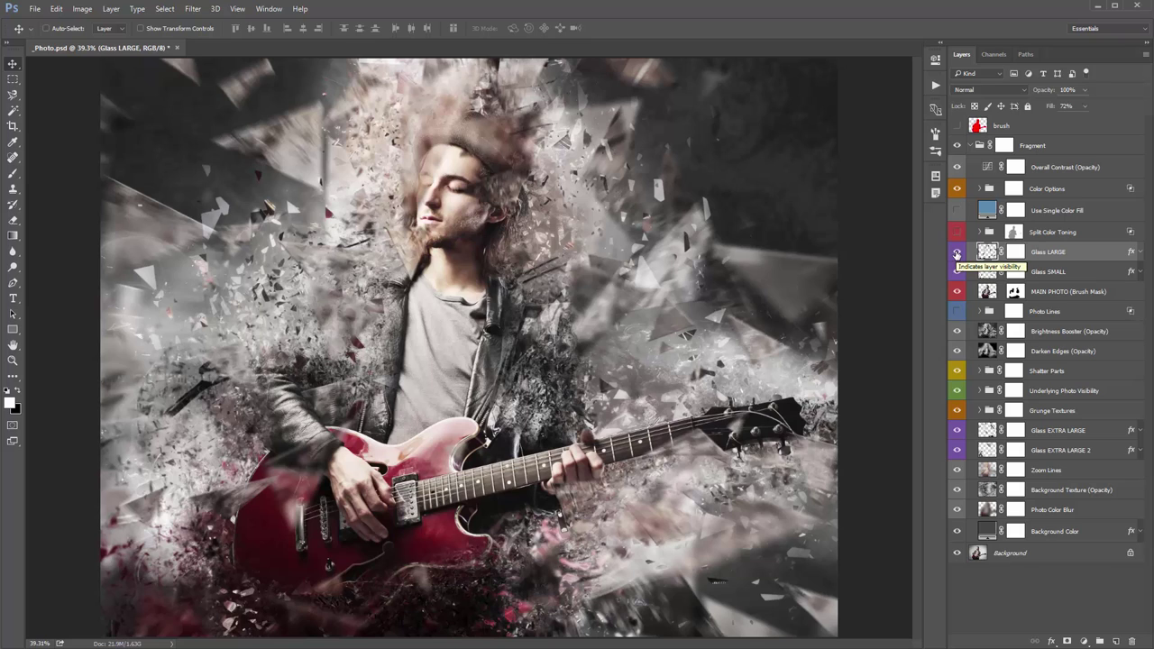
{"action": "left_click", "coordinate": [956, 253]}
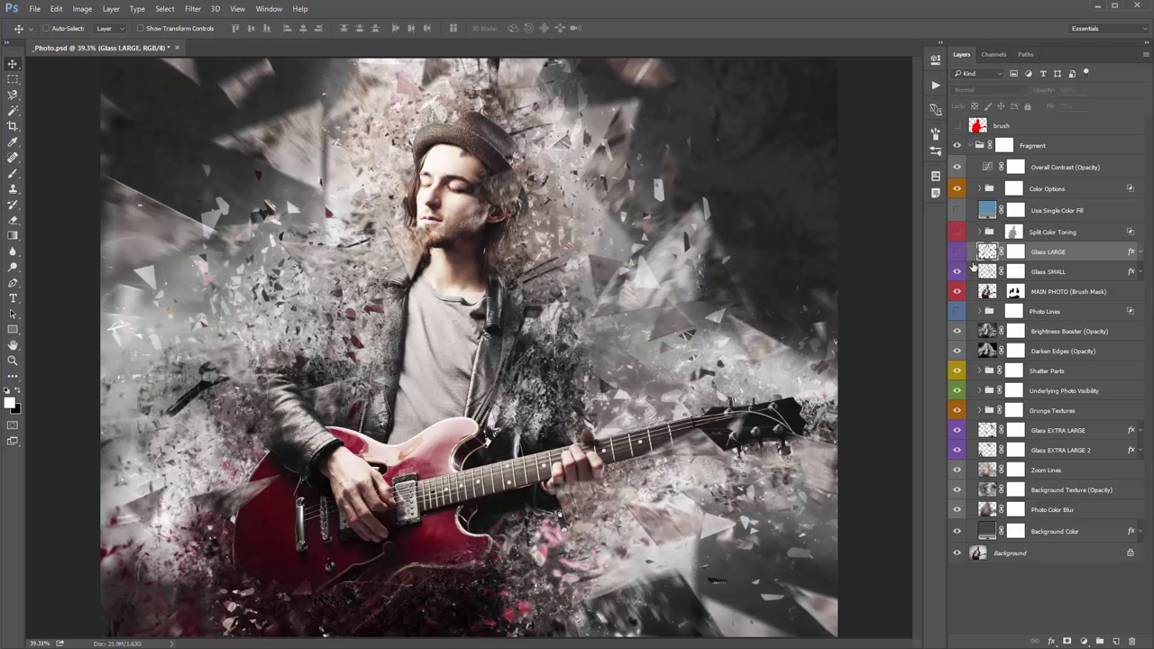
{"action": "key", "text": "m"}
{"action": "left_click_drag", "start_coordinate": [374, 157], "coordinate": [541, 273]}
{"action": "left_click", "coordinate": [533, 271]}
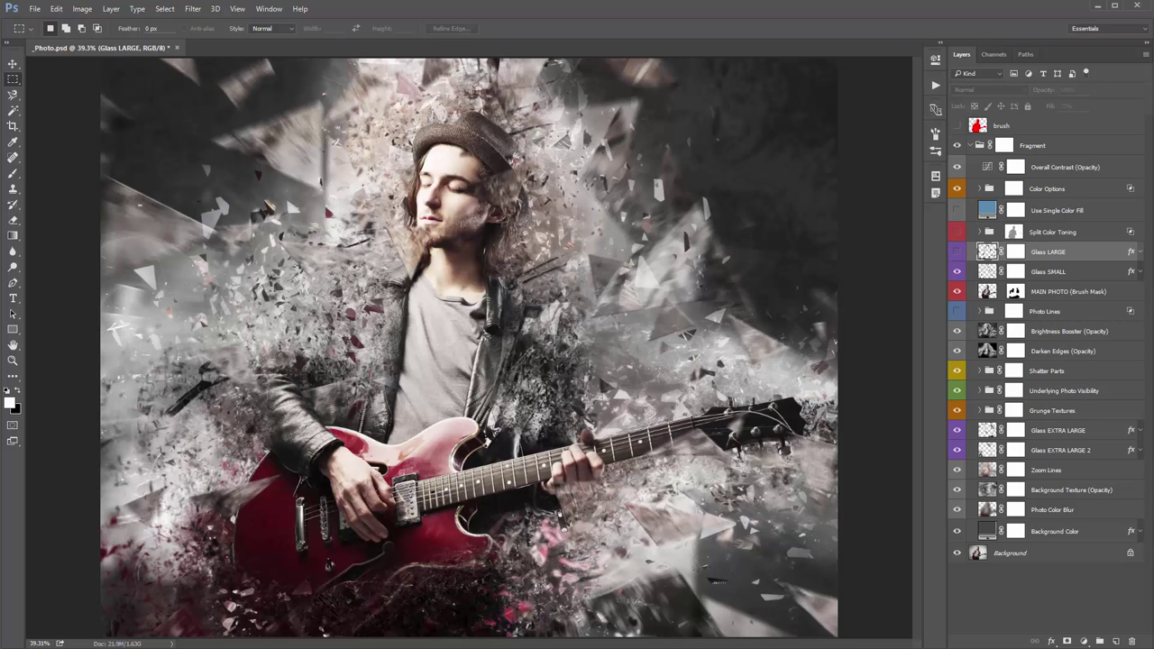
On the Glass SMALL layer, try to move the shards over the face with a Rectangular Marquee selection, undo the move and deselect
{"action": "left_click", "coordinate": [991, 273]}
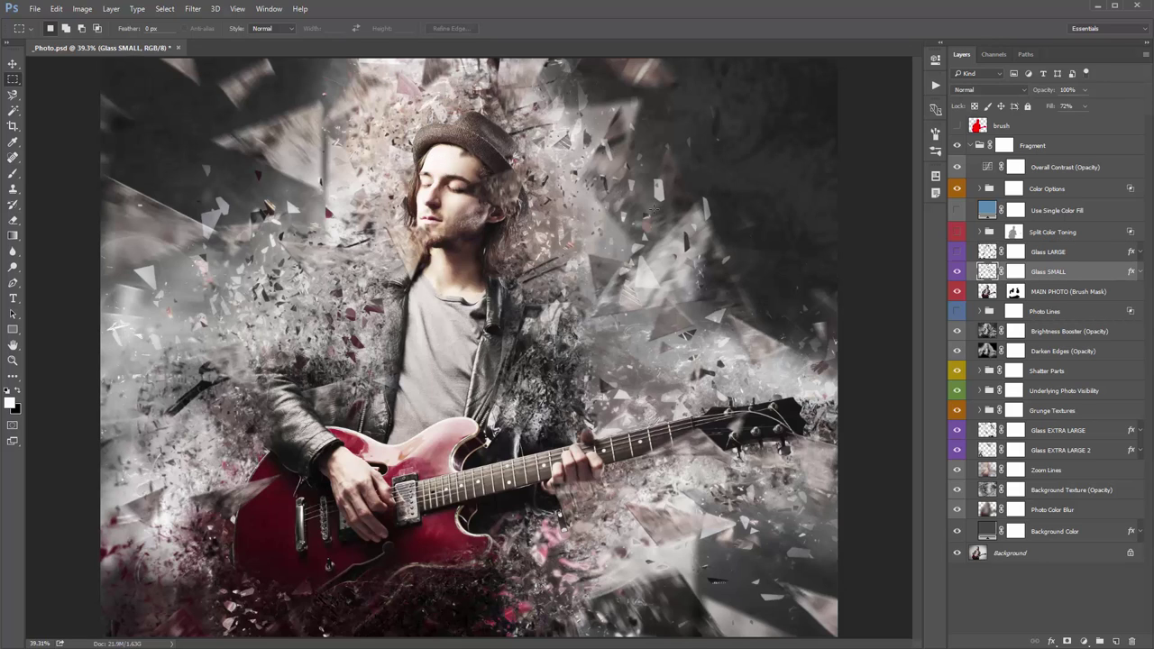
{"action": "left_click", "coordinate": [14, 83]}
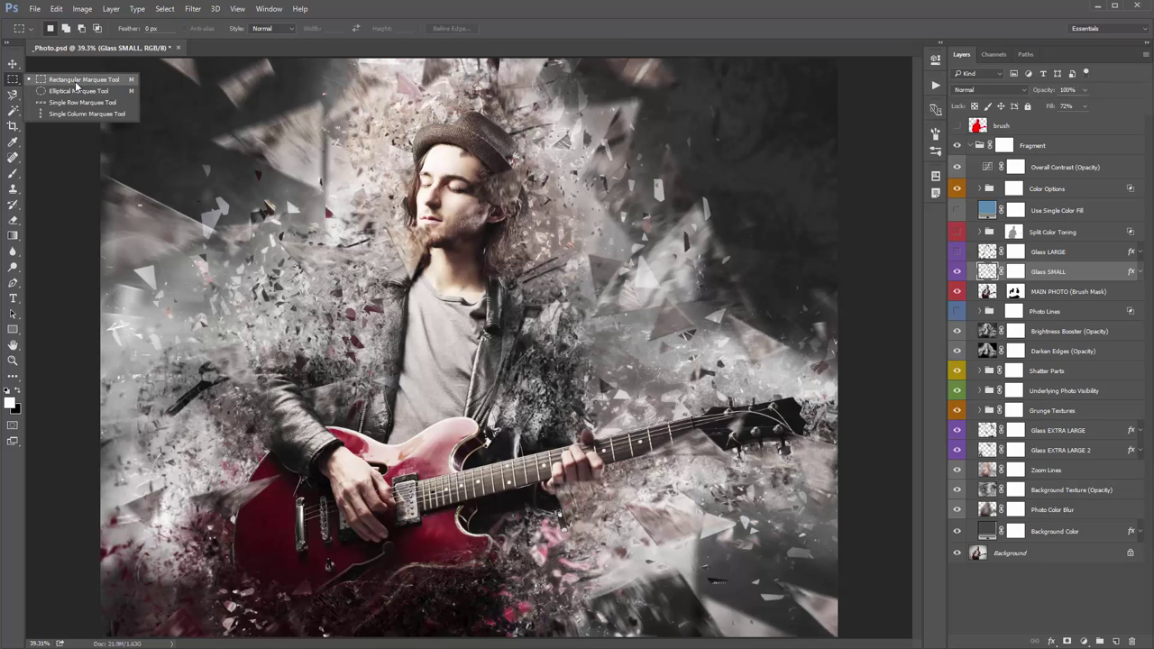
{"action": "left_click", "coordinate": [94, 81]}
{"action": "left_click_drag", "start_coordinate": [435, 149], "coordinate": [541, 216]}
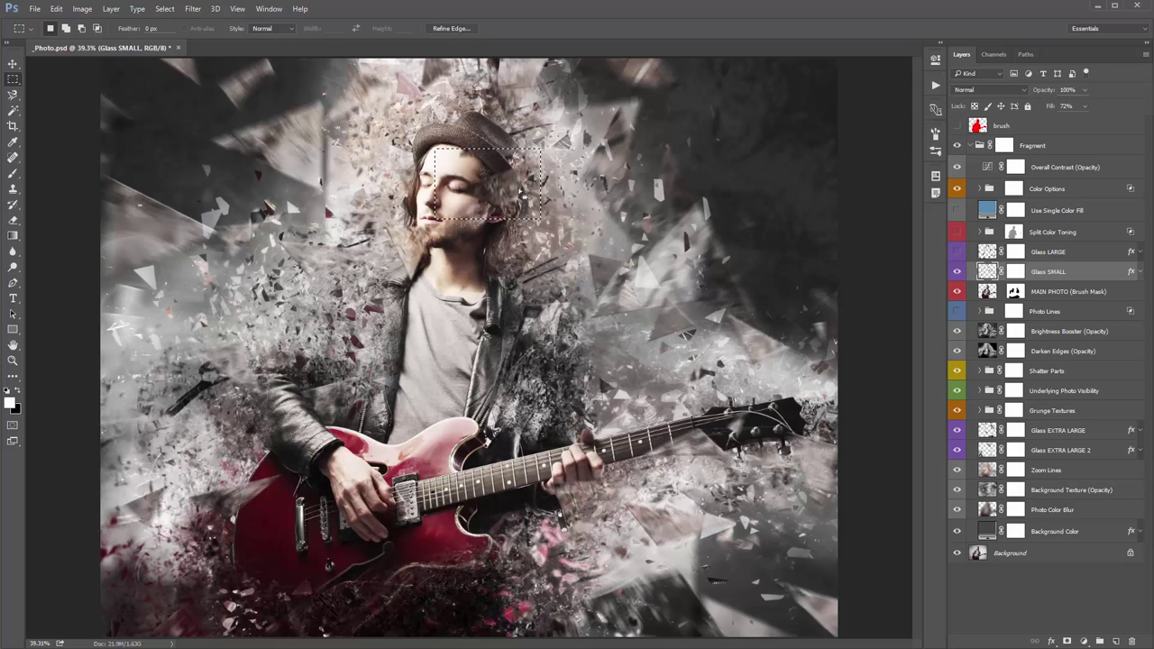
{"action": "key", "text": "v"}
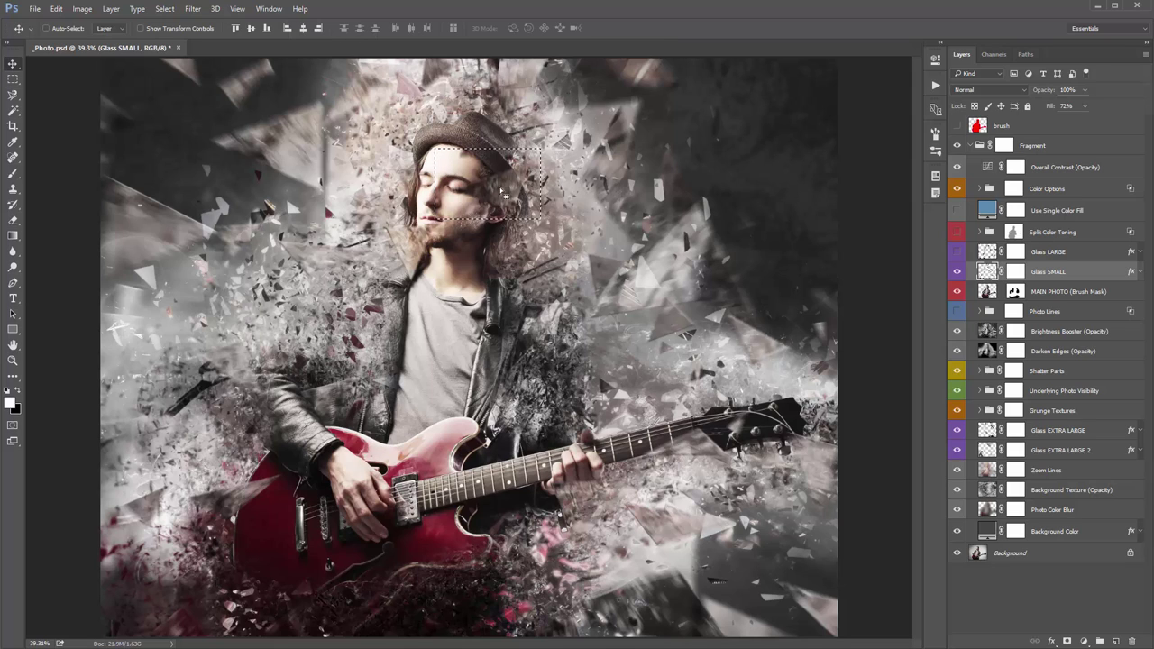
{"action": "left_click_drag", "start_coordinate": [504, 186], "coordinate": [549, 225]}
{"action": "key", "text": "ctrl+z"}
{"action": "key", "text": "ctrl+d"}
Select the glass shards beside the face with a Rectangular Marquee and make the Glass SMALL layer image active
{"action": "left_click", "coordinate": [1015, 272]}
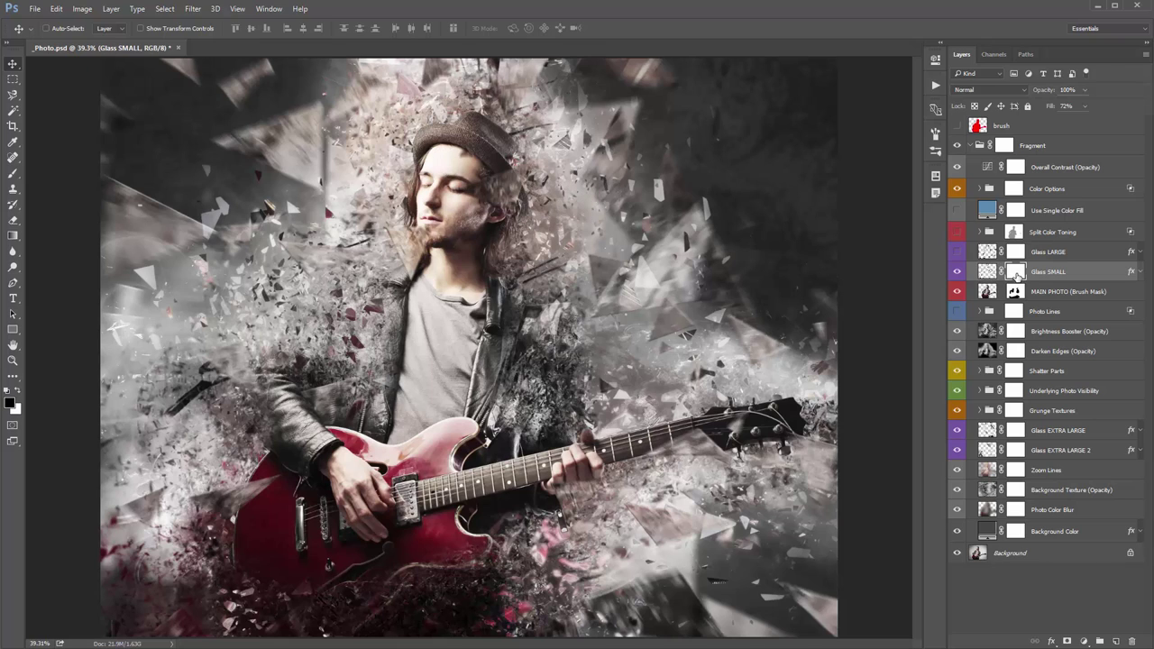
{"action": "key", "text": "b"}
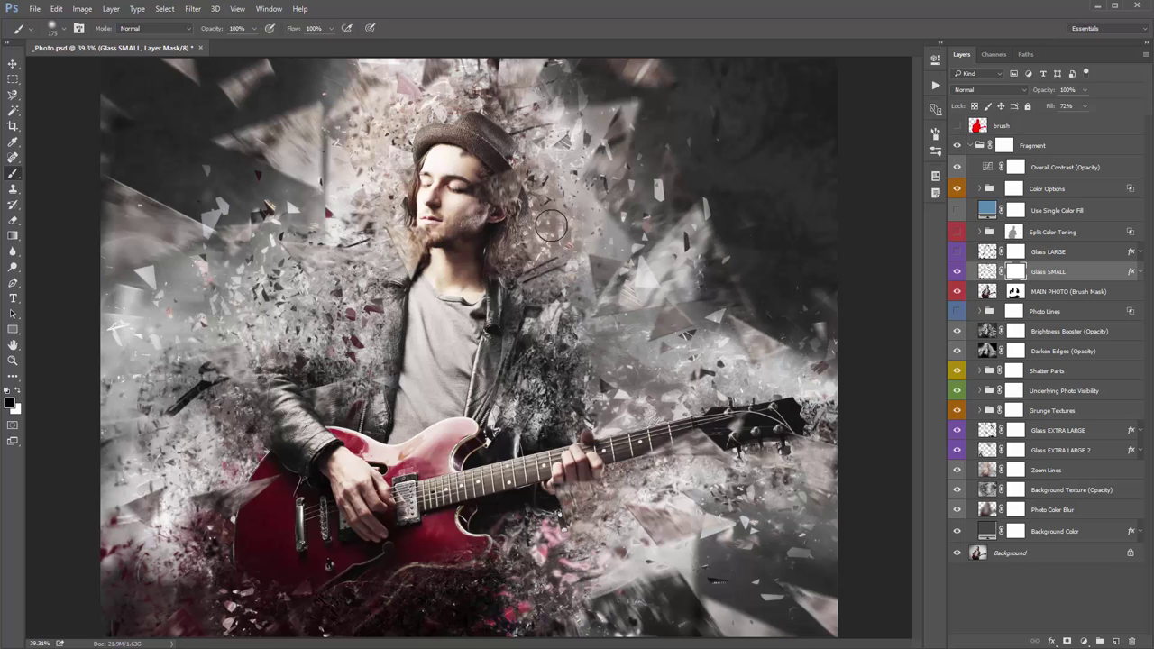
{"action": "key", "text": "m"}
{"action": "left_click_drag", "start_coordinate": [449, 151], "coordinate": [547, 216]}
{"action": "key", "text": "v"}
{"action": "key", "text": "ctrl+z"}
{"action": "left_click", "coordinate": [988, 272]}
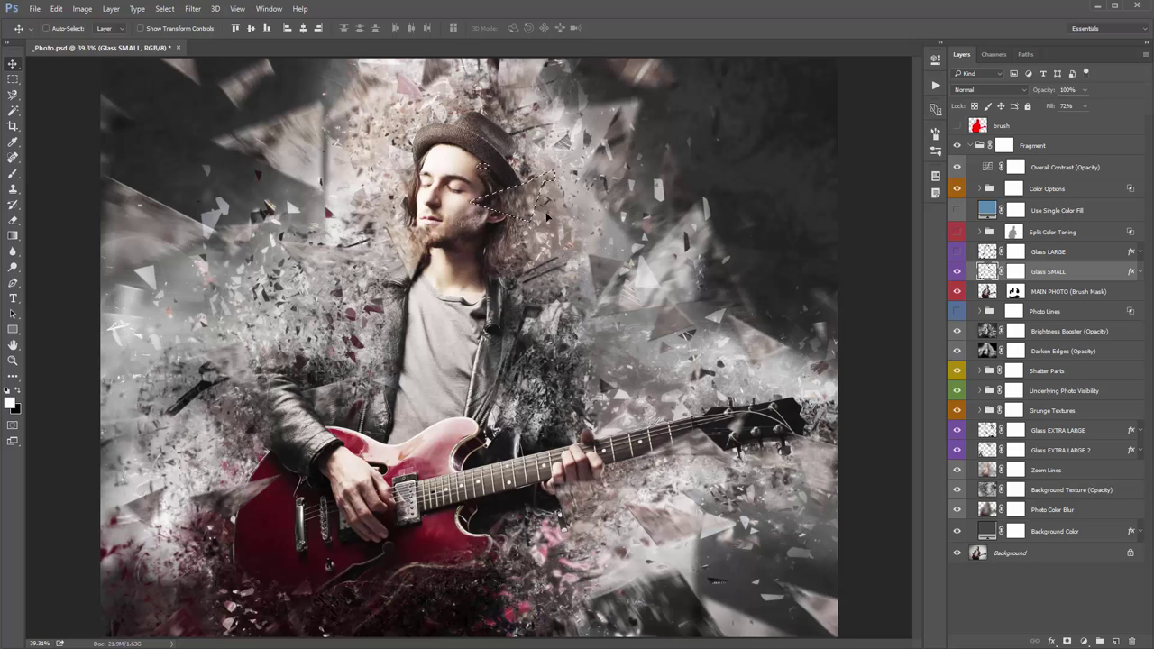
Rotate the selected shards beside the face about -17.9° with Free Transform, apply the rotation and deselect
{"action": "key", "text": "ctrl+t"}
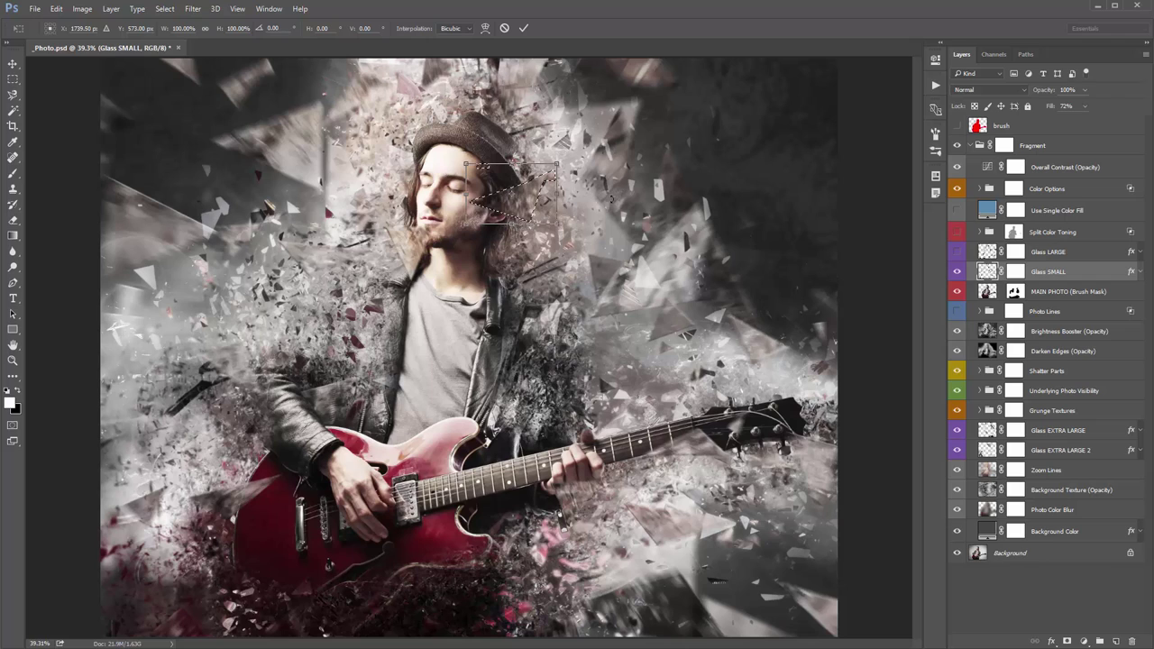
{"action": "left_click_drag", "start_coordinate": [604, 171], "coordinate": [618, 155]}
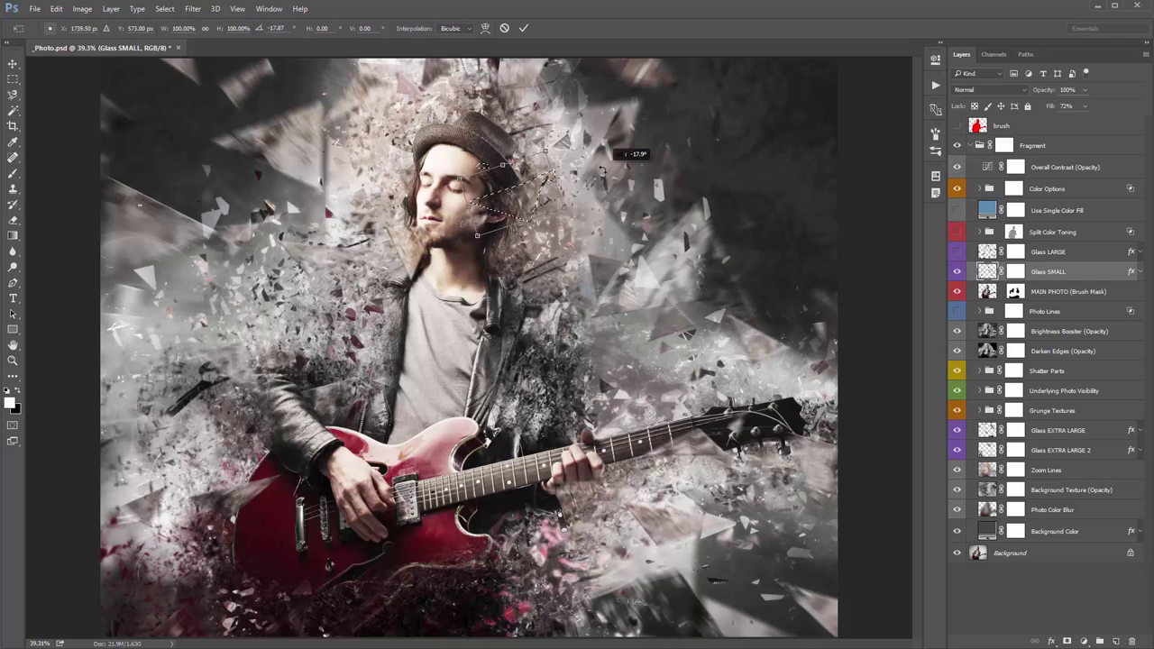
{"action": "key", "text": "Return"}
{"action": "key", "text": "ctrl+d"}
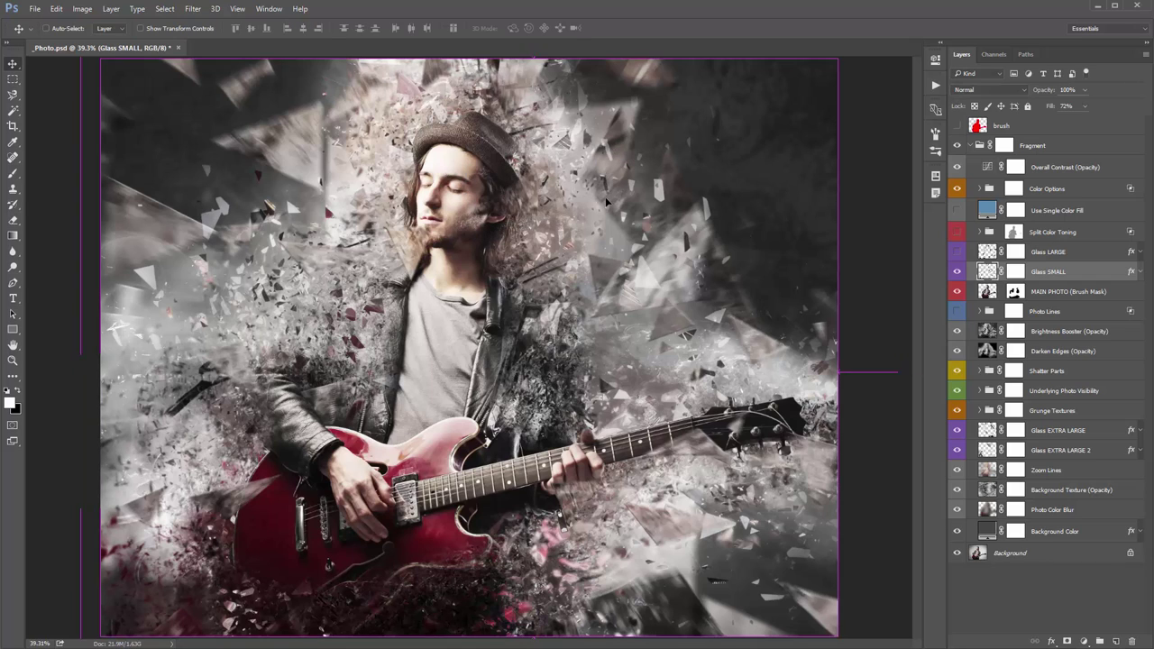
Lasso the Glass SMALL shards beside the guitarist's neck and shoulder, reposition them with Free Transform, and deselect
{"action": "key", "text": "l"}
{"action": "mouse_move", "coordinate": [386, 229]}
{"action": "left_mouse_down"}
{"action": "mouse_move", "coordinate": [410, 272]}
{"action": "mouse_move", "coordinate": [386, 231]}
{"action": "mouse_move", "coordinate": [403, 243]}
{"action": "mouse_move", "coordinate": [389, 256]}
{"action": "left_mouse_up"}
{"action": "key", "text": "v"}
{"action": "key", "text": "ctrl+t"}
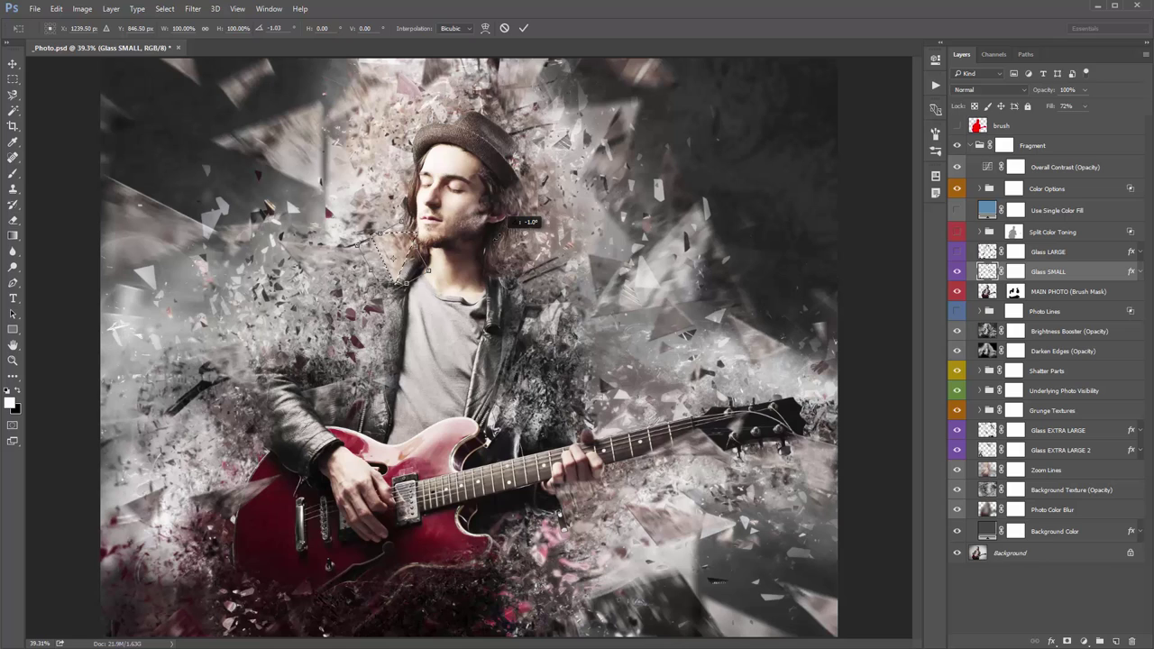
{"action": "key", "text": "Return"}
{"action": "key", "text": "ctrl+d"}
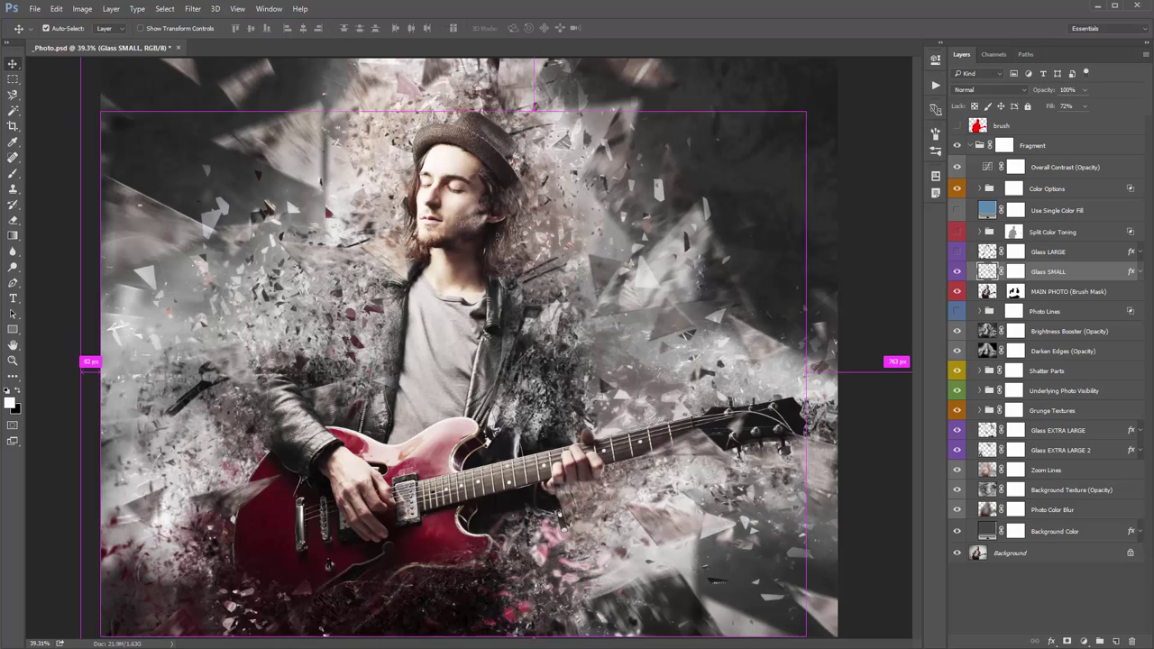
Show the Glass LARGE layer and paint black on its mask to clear the glass from the hat and face
{"action": "left_click", "coordinate": [1064, 255]}
{"action": "left_click", "coordinate": [956, 251]}
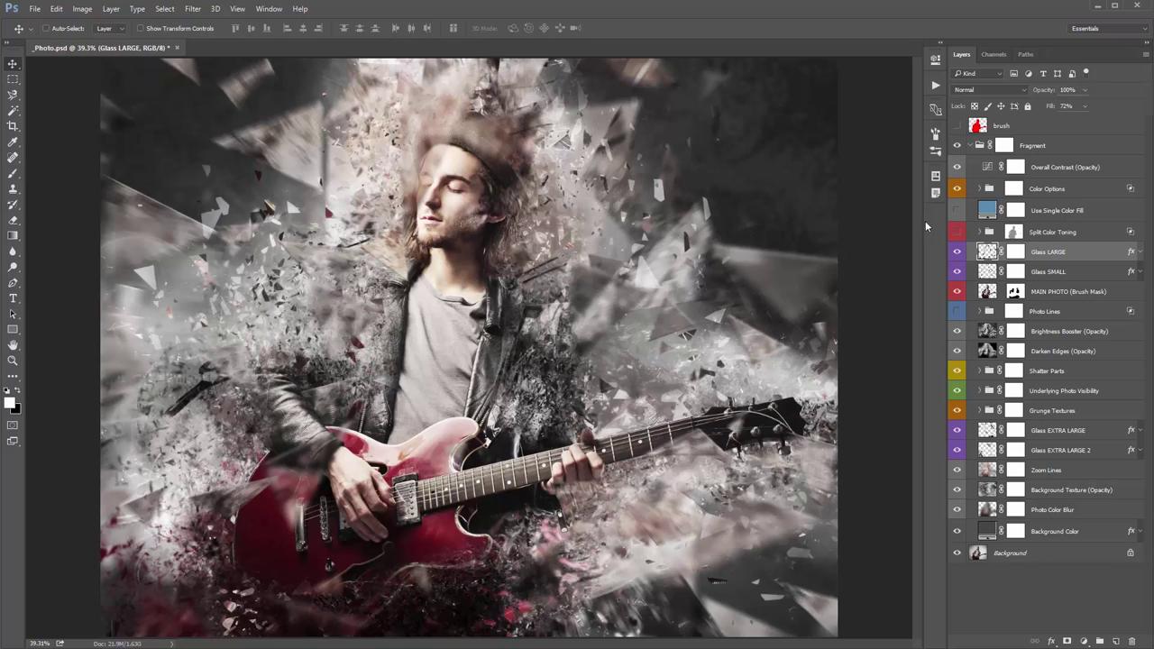
{"action": "left_click", "coordinate": [1014, 253]}
{"action": "key", "text": "x"}
{"action": "key", "text": "b"}
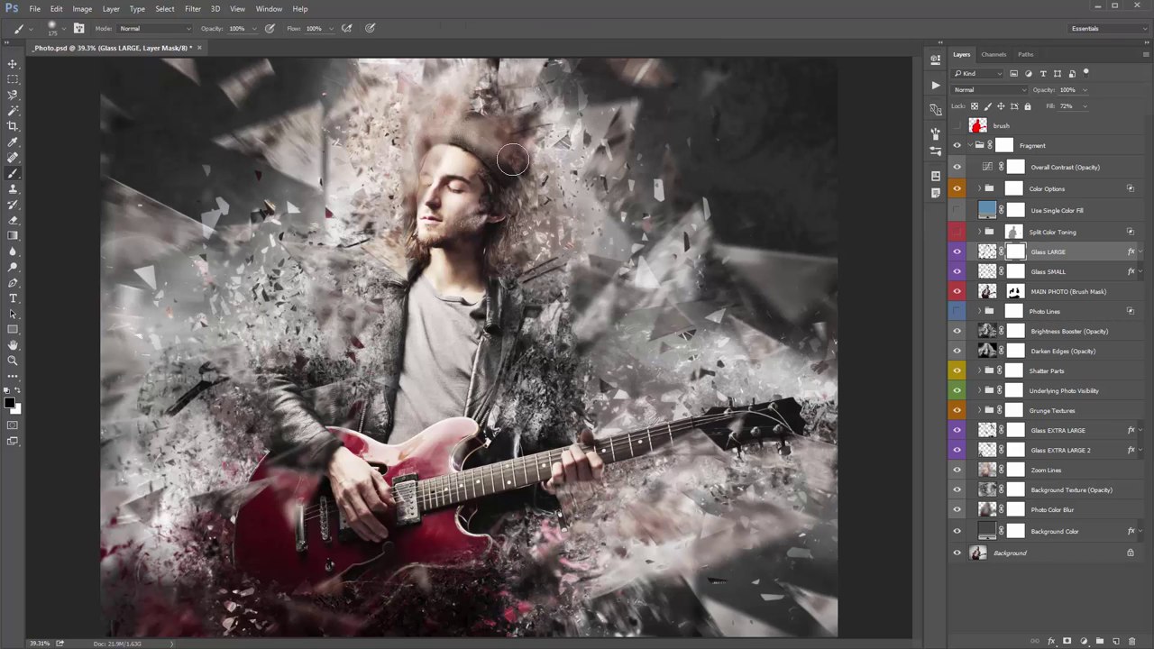
{"action": "mouse_move", "coordinate": [503, 129]}
{"action": "left_mouse_down"}
{"action": "mouse_move", "coordinate": [480, 144]}
{"action": "mouse_move", "coordinate": [403, 87]}
{"action": "mouse_move", "coordinate": [405, 194]}
{"action": "mouse_move", "coordinate": [479, 142]}
{"action": "mouse_move", "coordinate": [429, 116]}
{"action": "mouse_move", "coordinate": [457, 106]}
{"action": "mouse_move", "coordinate": [408, 153]}
{"action": "mouse_move", "coordinate": [439, 166]}
{"action": "left_mouse_up"}
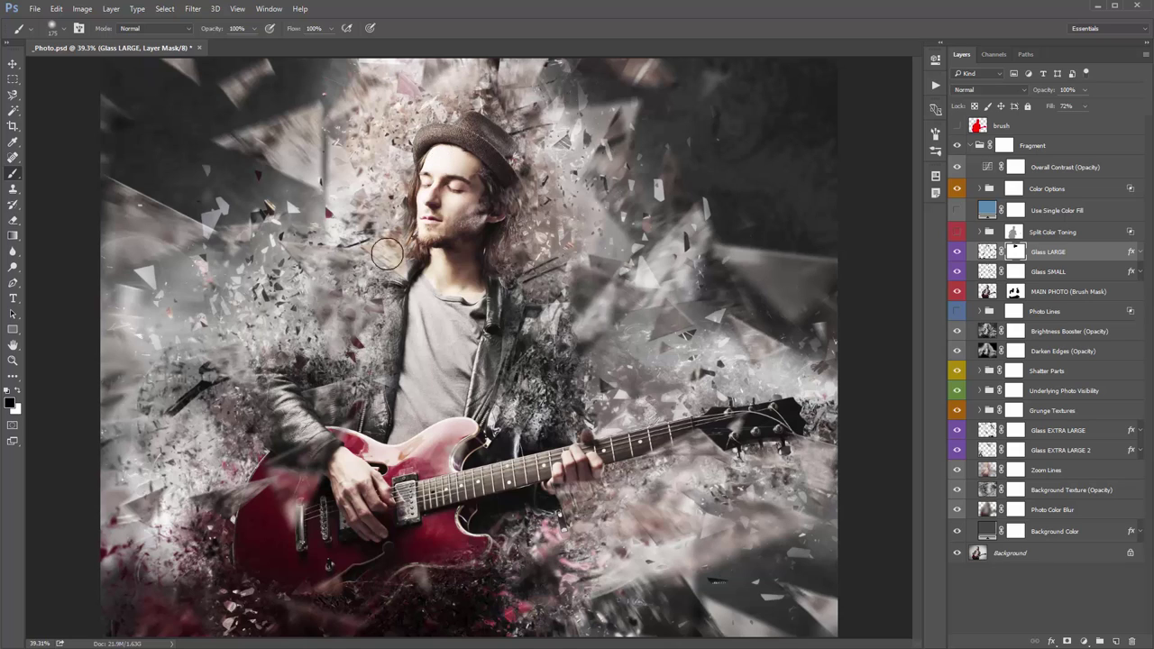
{"action": "key", "text": "v"}
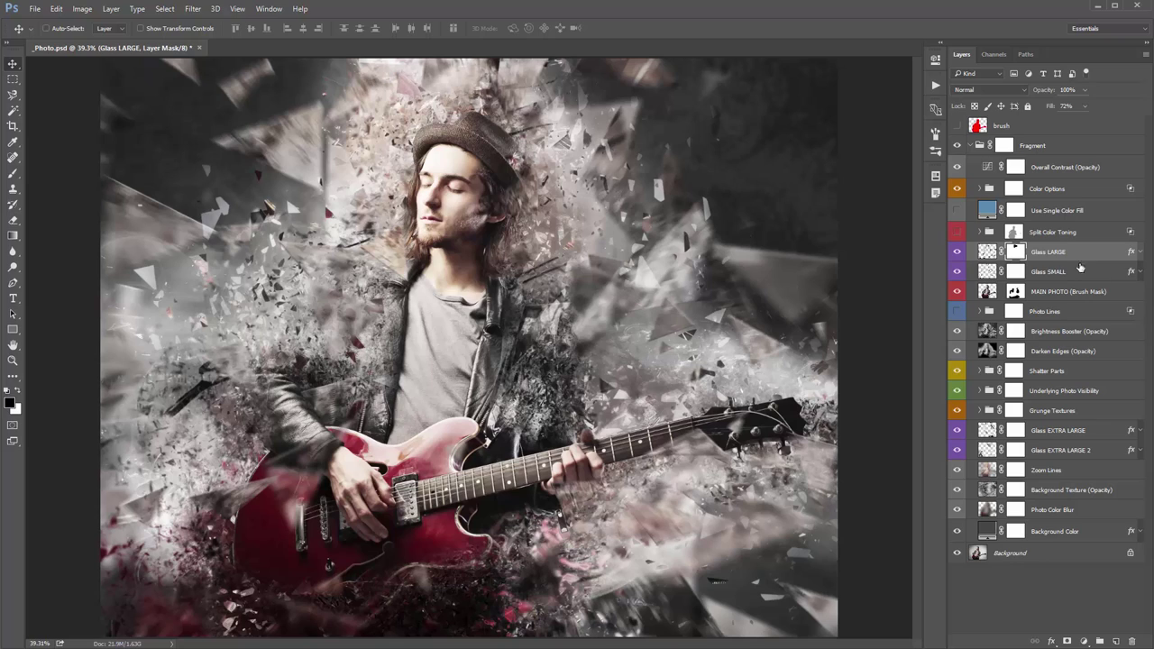
Duplicate the Glass SMALL layer and flip the copy vertically to add more shards
{"action": "left_click", "coordinate": [1055, 270]}
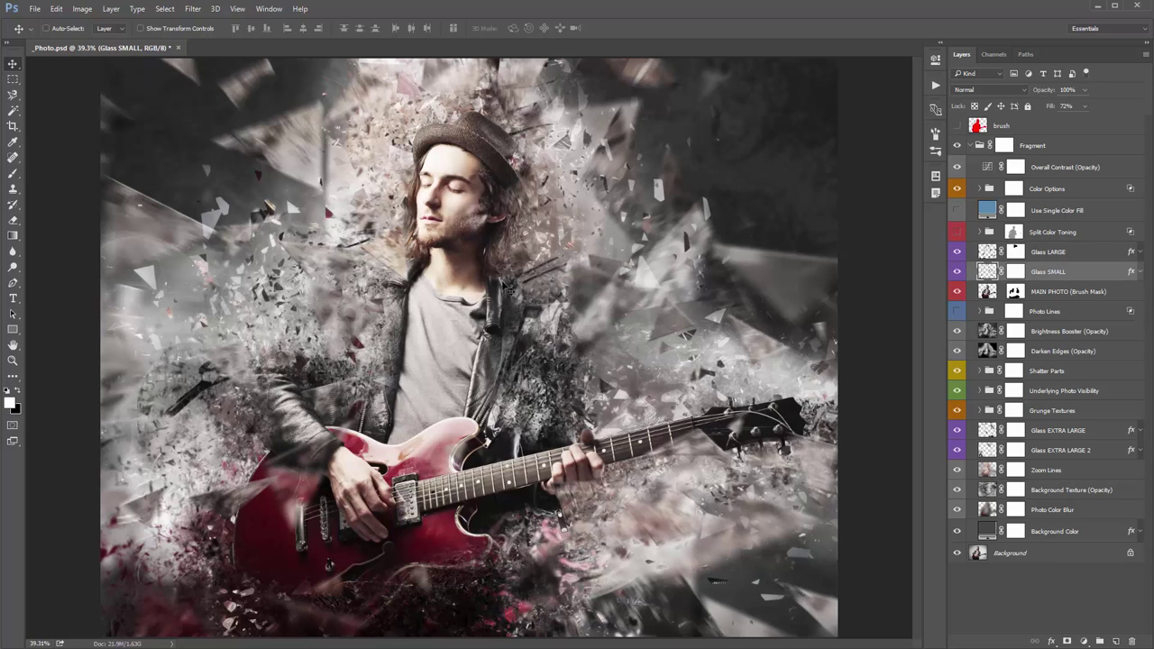
{"action": "mouse_move", "coordinate": [516, 264]}
{"action": "left_mouse_down"}
{"action": "mouse_move", "coordinate": [537, 233]}
{"action": "mouse_move", "coordinate": [560, 249]}
{"action": "mouse_move", "coordinate": [520, 253]}
{"action": "left_mouse_up"}
{"action": "key", "text": "ctrl"}
{"action": "key", "text": "ctrl+j"}
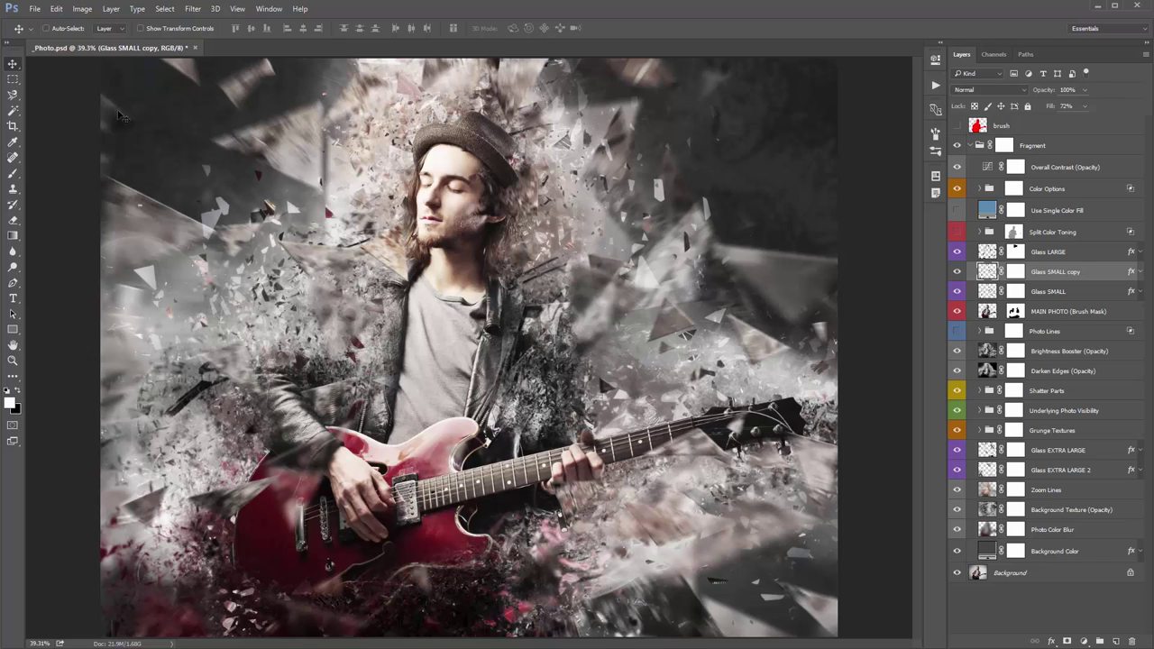
{"action": "left_click", "coordinate": [55, 8]}
{"action": "mouse_move", "coordinate": [112, 282]}
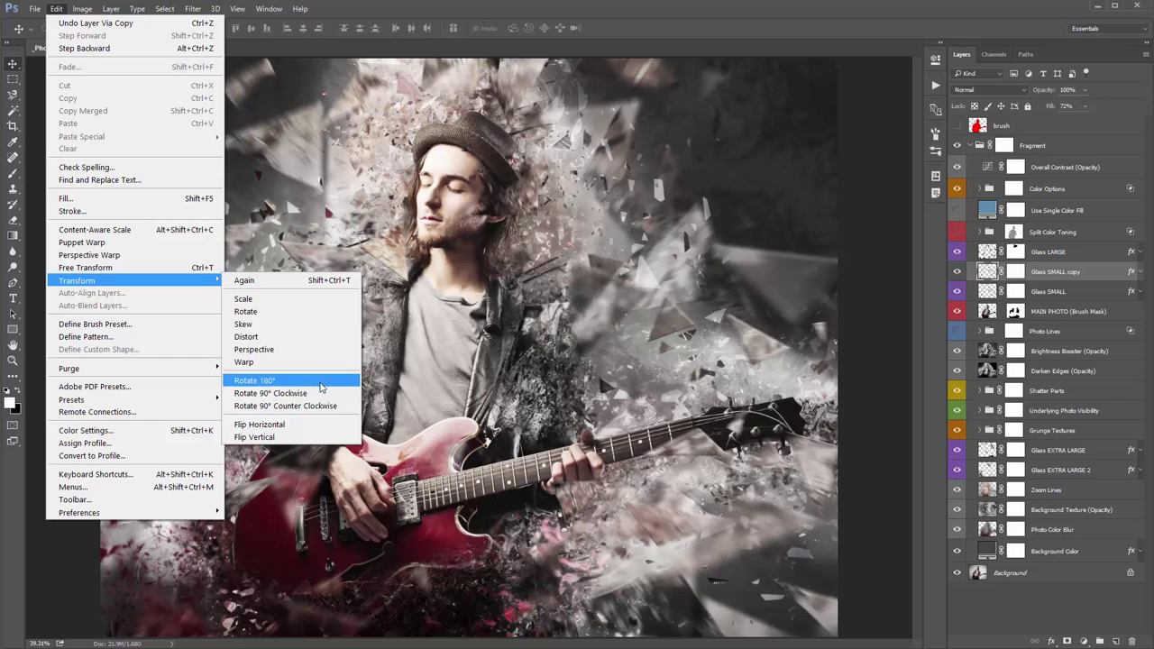
{"action": "left_click", "coordinate": [307, 437]}
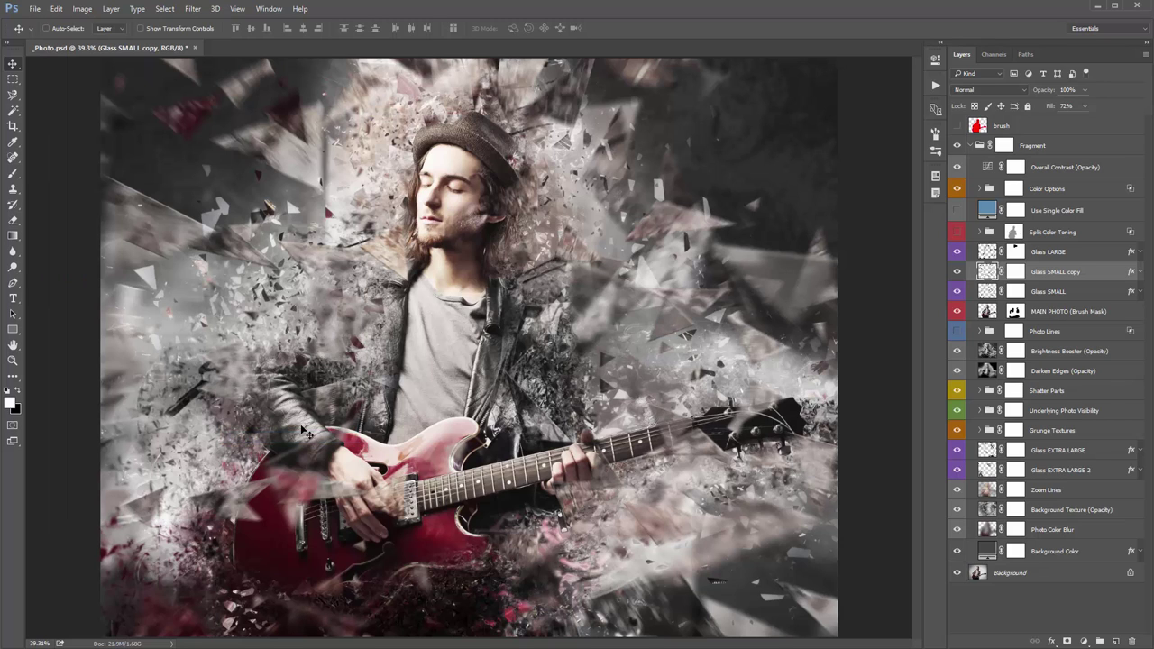
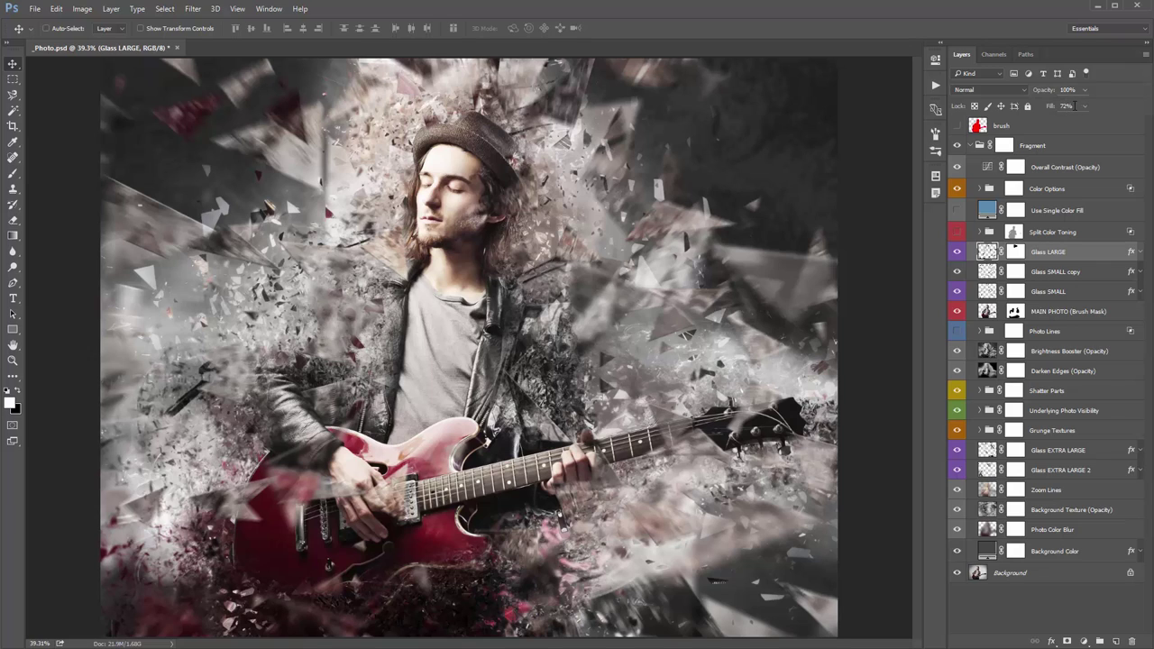
Try different fill amounts on the Glass LARGE layer and set its fill to 100%
{"action": "left_click", "coordinate": [1048, 291]}
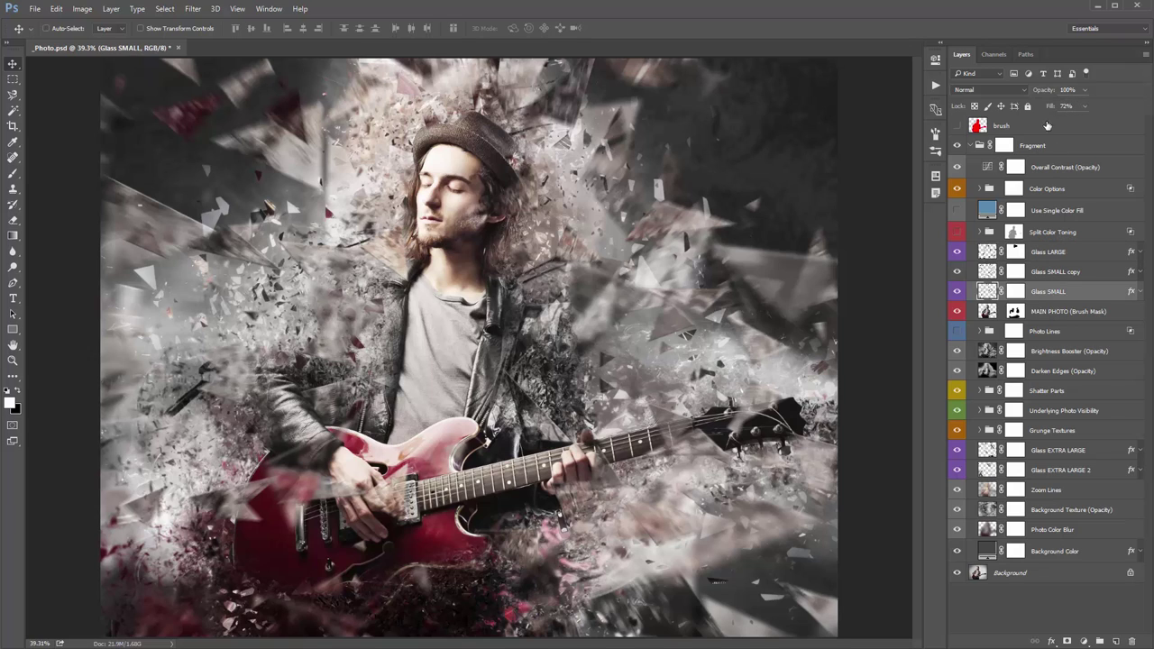
{"action": "left_click", "coordinate": [1051, 252]}
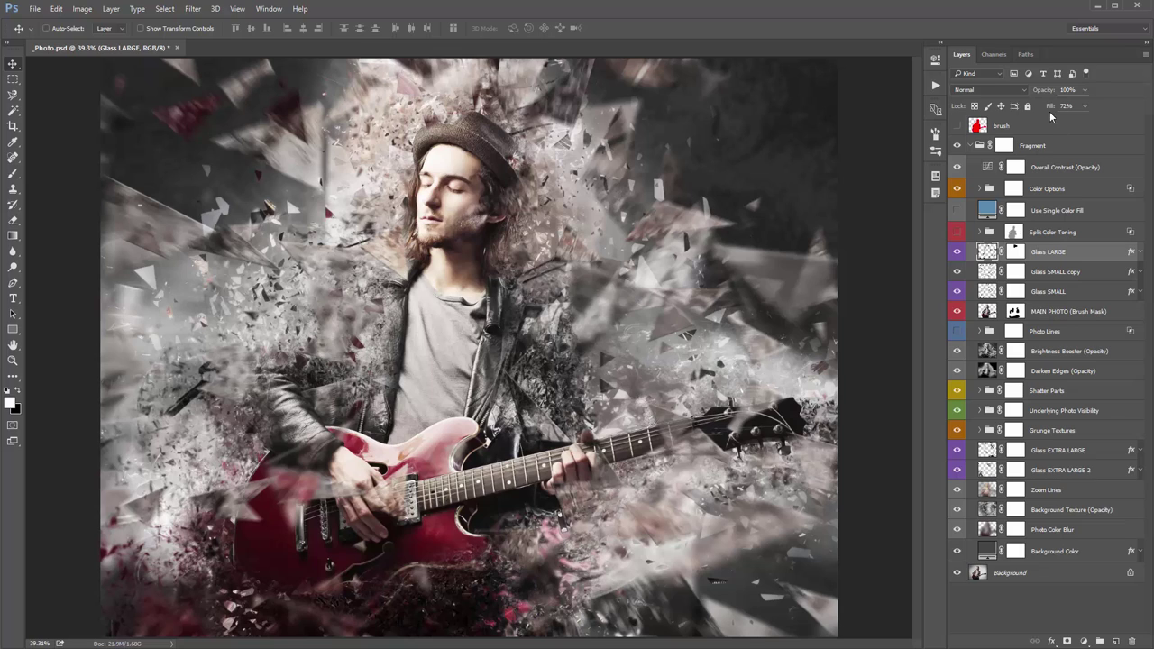
{"action": "left_click_drag", "start_coordinate": [1049, 107], "coordinate": [1109, 110]}
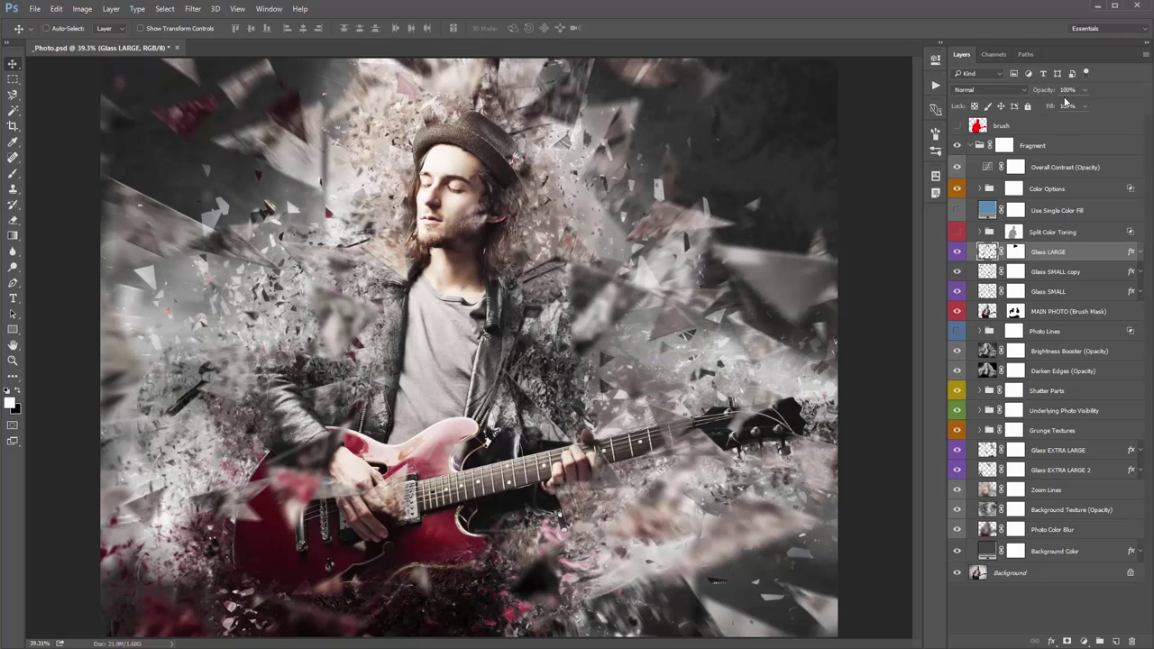
{"action": "left_click_drag", "start_coordinate": [1053, 107], "coordinate": [747, 117]}
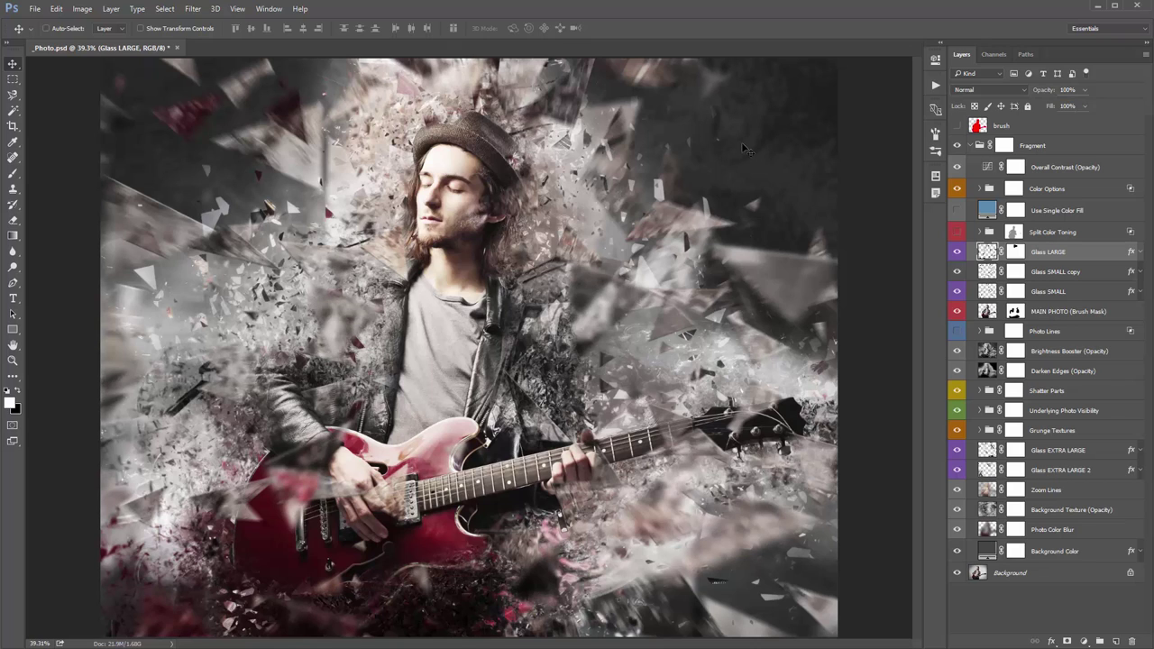
{"action": "left_click_drag", "start_coordinate": [1062, 107], "coordinate": [1052, 108]}
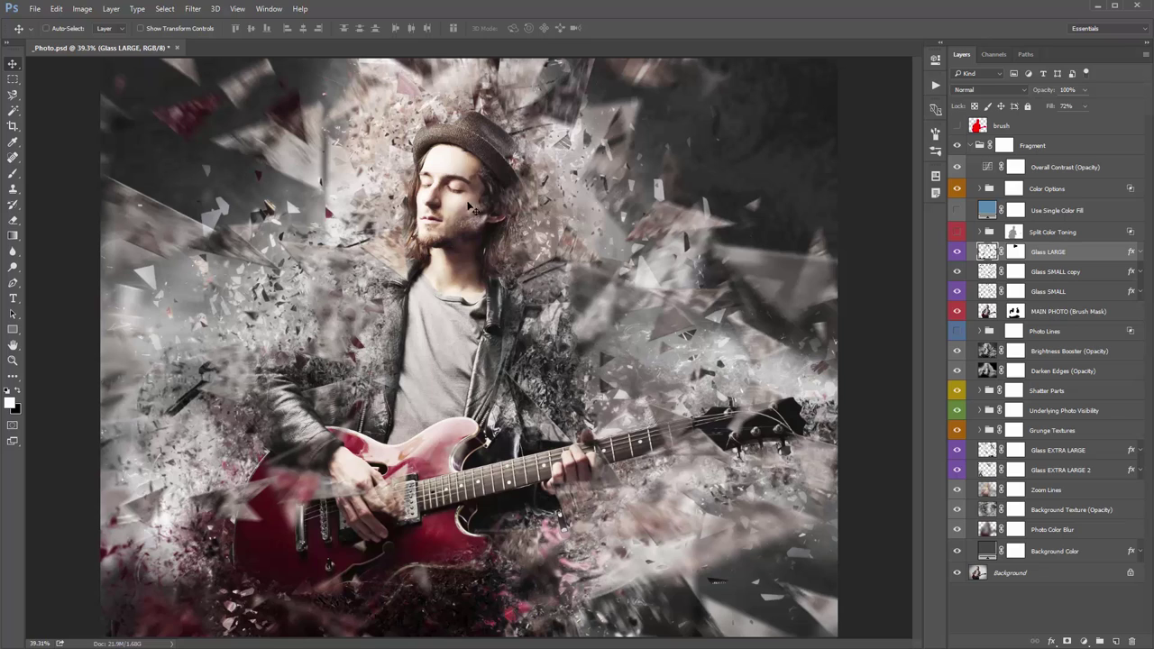
{"action": "left_click_drag", "start_coordinate": [1045, 106], "coordinate": [1143, 108]}
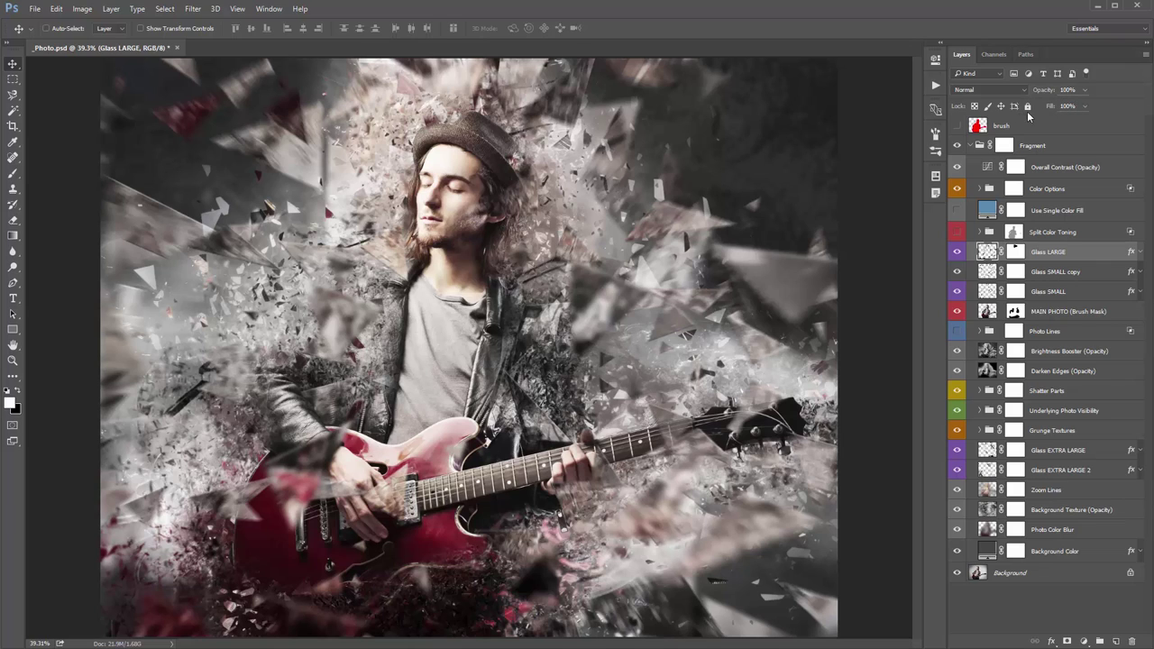
Set the Glass SMALL layer's fill to 83%
{"action": "left_click", "coordinate": [1063, 291]}
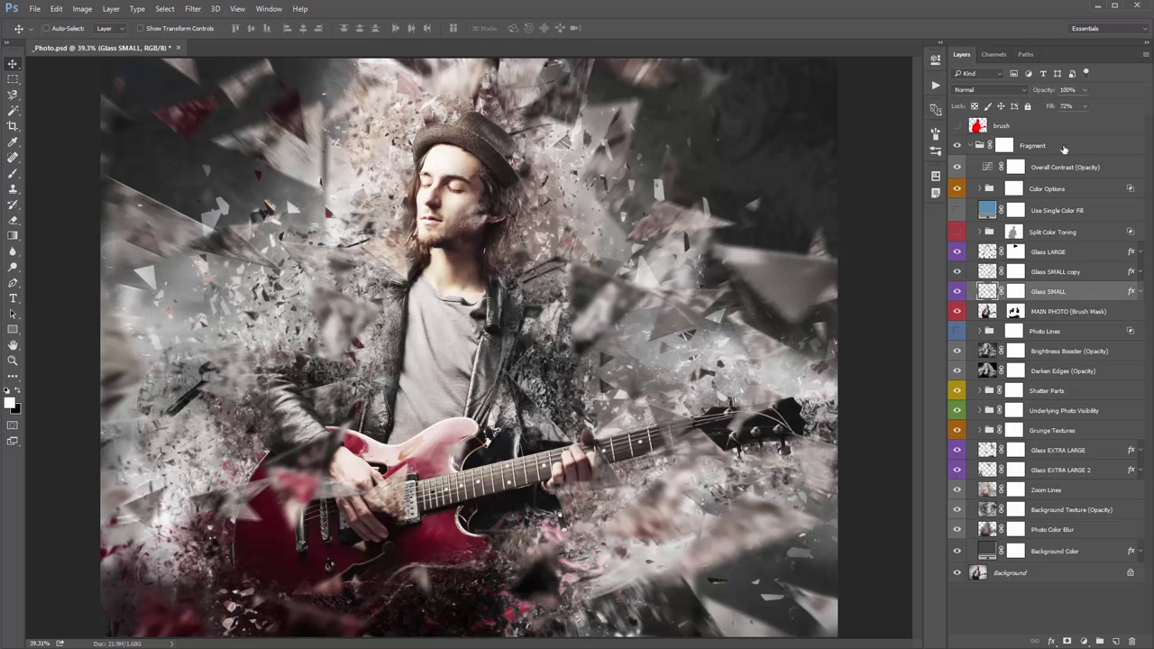
{"action": "left_click", "coordinate": [1047, 108]}
{"action": "type", "text": "100"}
{"action": "key", "text": "Return"}
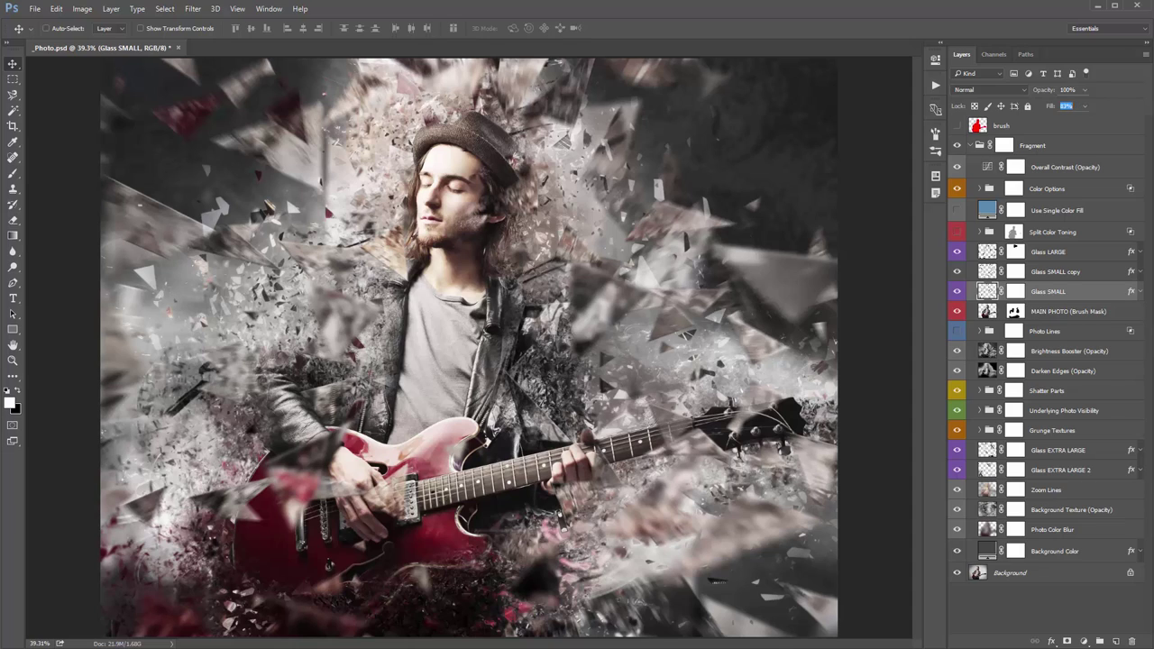
{"action": "key", "text": "Return"}
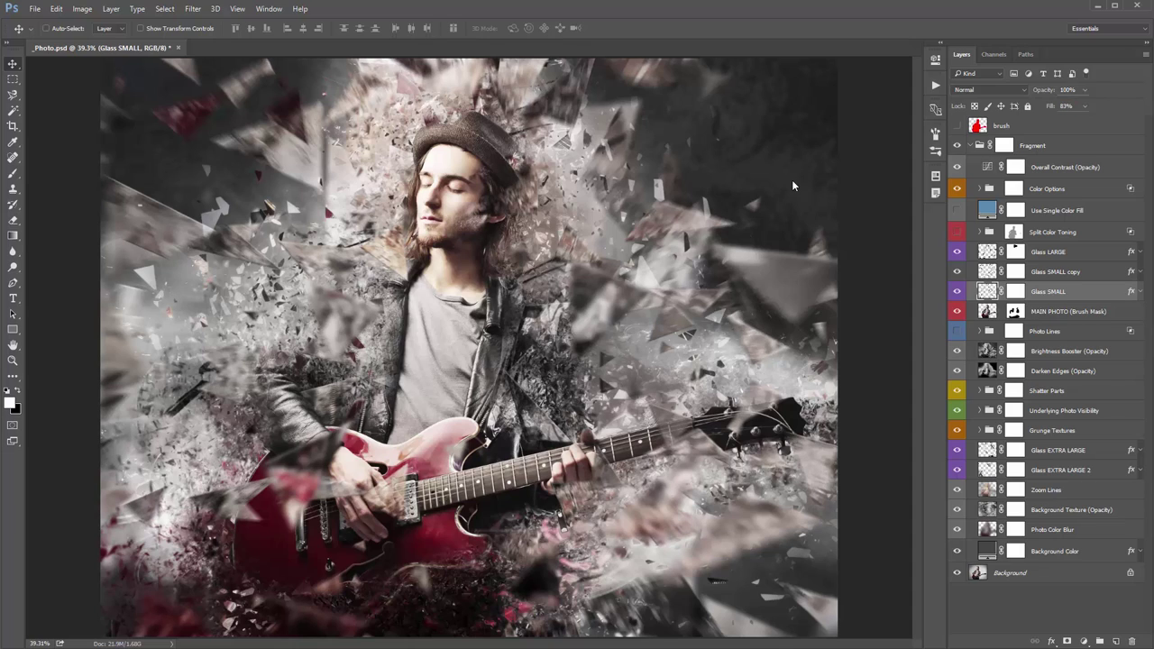
Examine where the glass layers sit relative to MAIN PHOTO, from Glass LARGE down to both Glass EXTRA LARGE layers
{"action": "left_click", "coordinate": [1051, 257]}
{"action": "left_click", "coordinate": [1050, 314]}
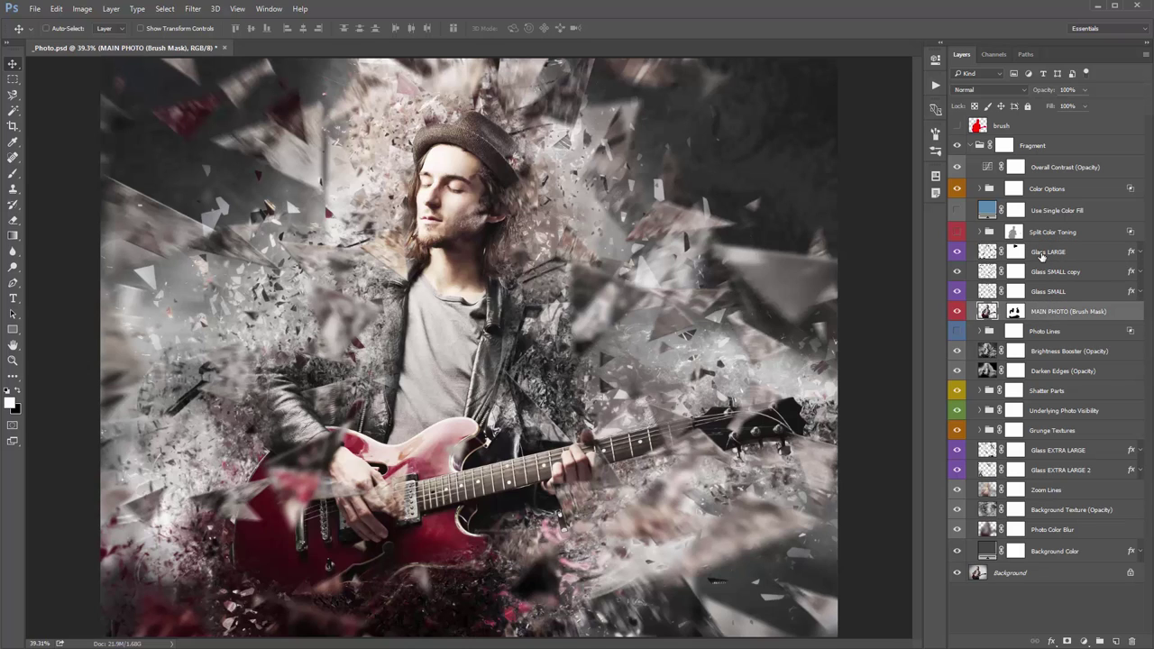
{"action": "left_click", "coordinate": [1043, 257]}
{"action": "left_click", "coordinate": [1061, 278]}
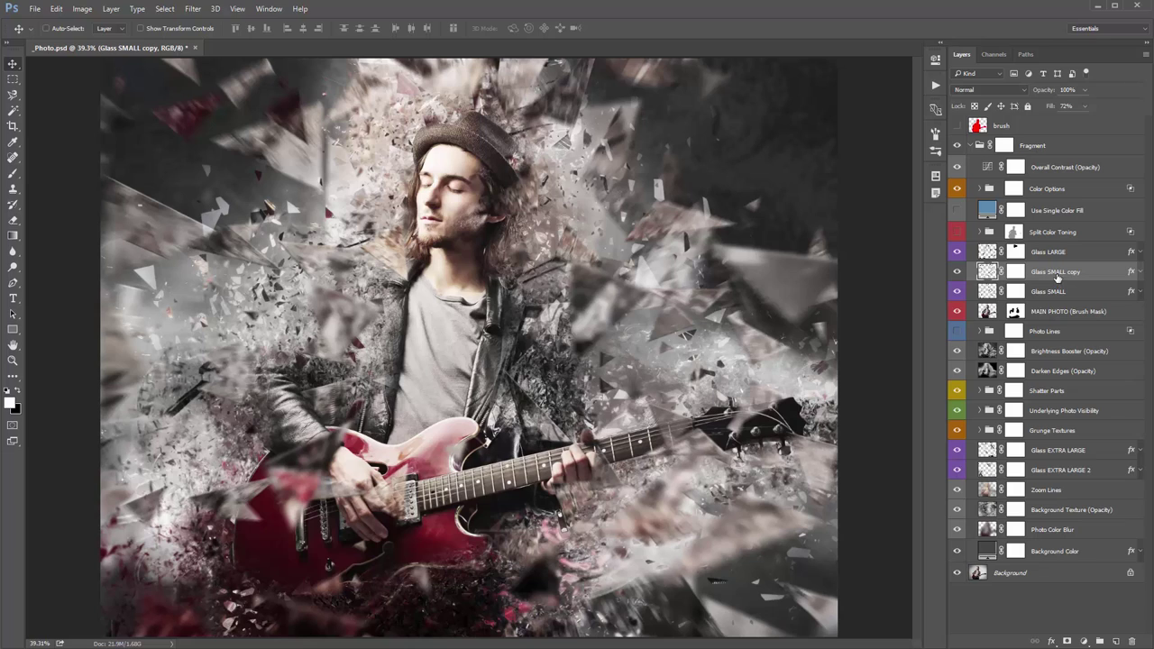
{"action": "left_click", "coordinate": [1068, 457]}
{"action": "left_click", "coordinate": [1061, 472], "text": "shift"}
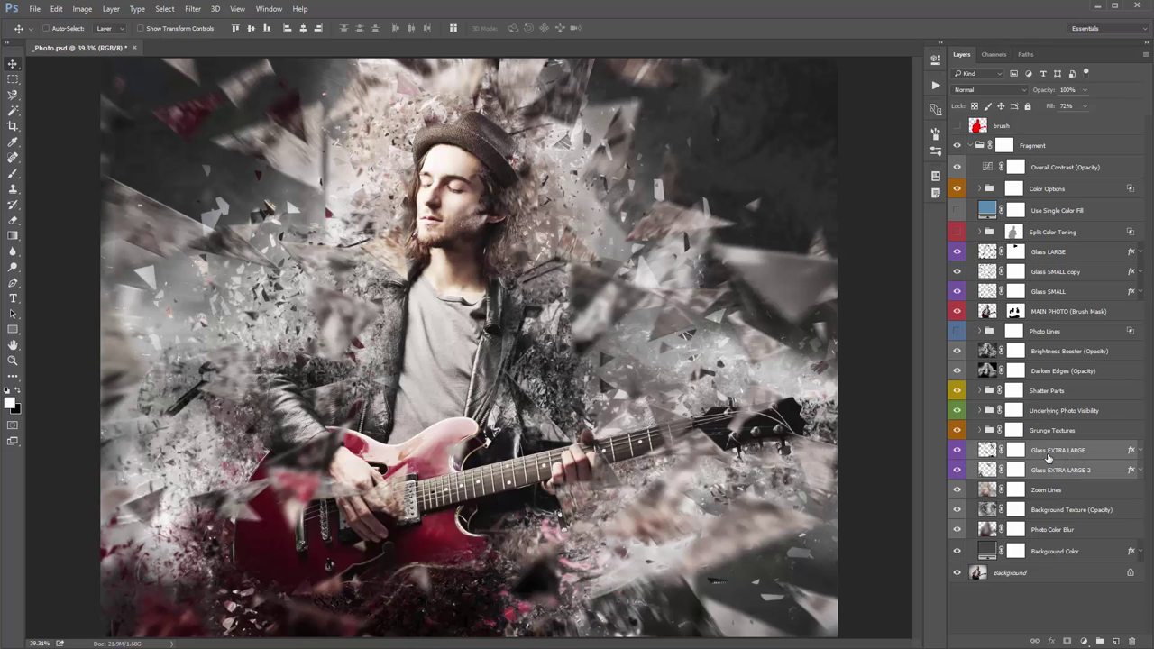
{"action": "left_click", "coordinate": [1043, 458]}
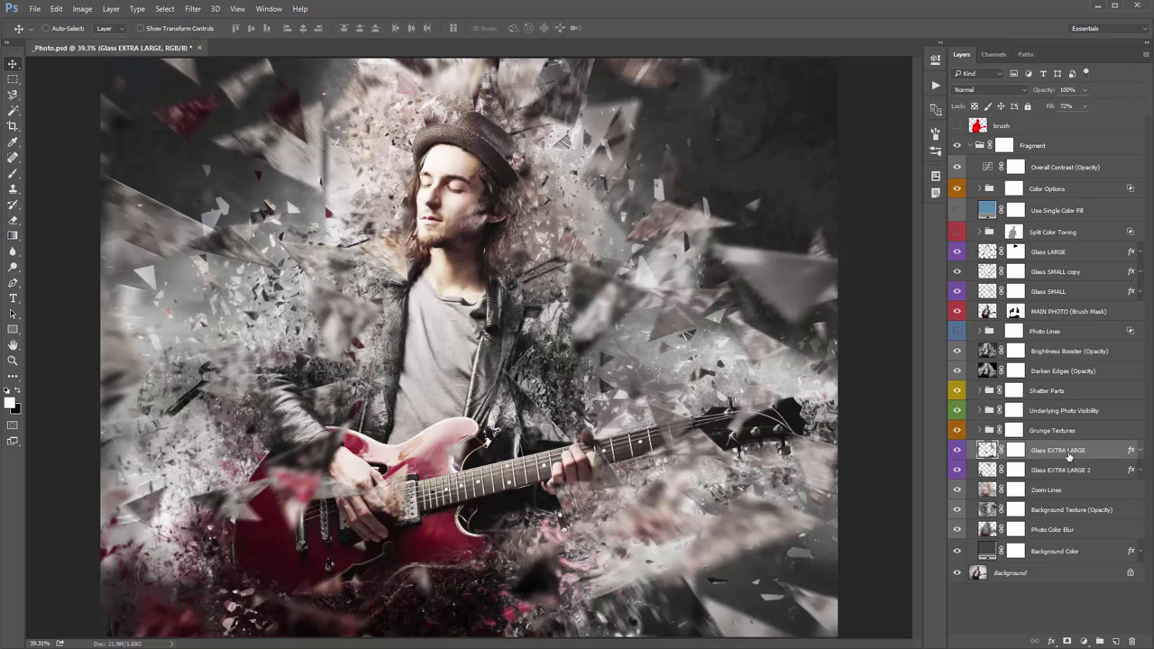
{"action": "left_click", "coordinate": [1037, 477]}
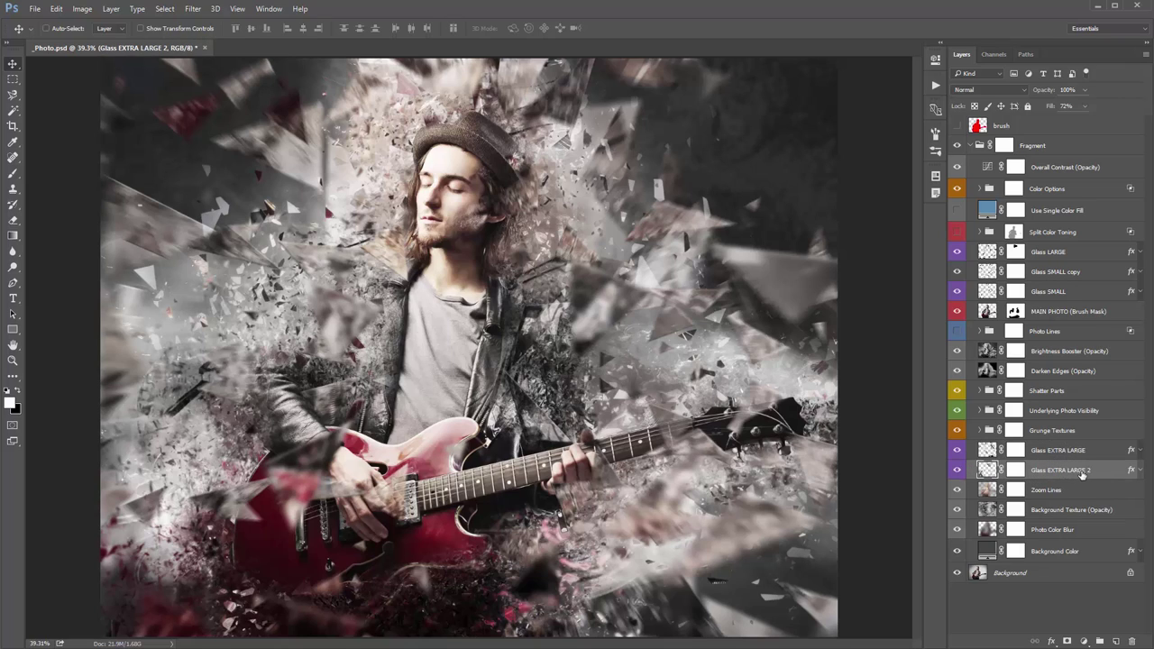
Move the Glass EXTRA LARGE shards up and to the left, and move the Glass EXTRA LARGE 2 shards upward
{"action": "key", "text": "ctrl+minus"}
{"action": "key", "text": "ctrl+minus"}
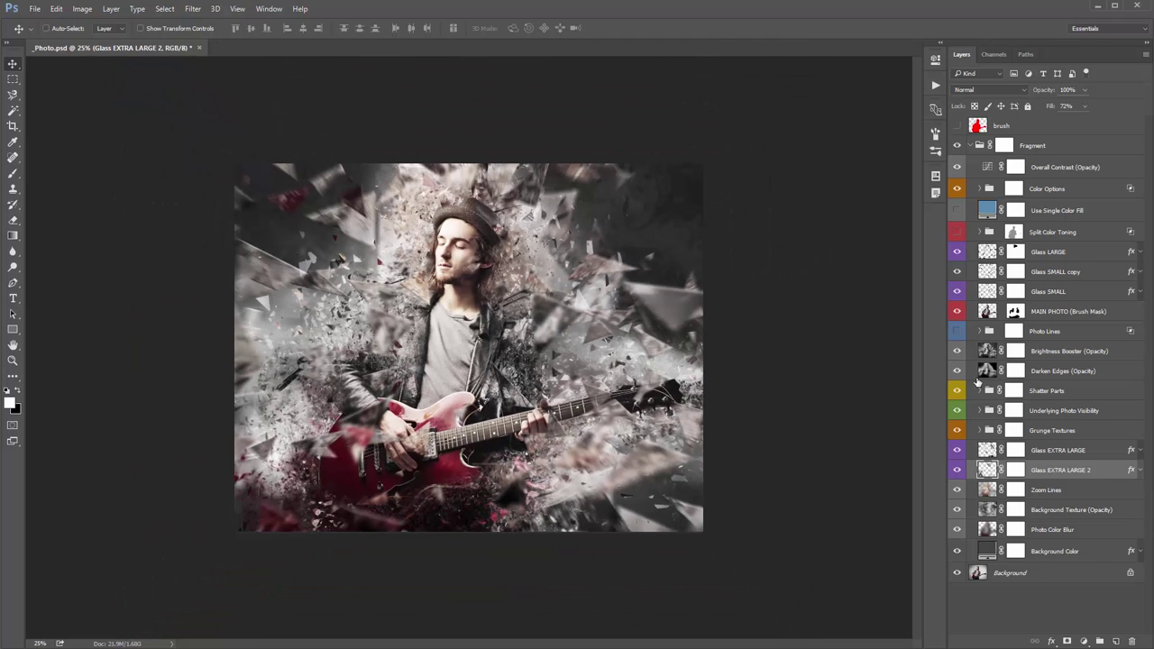
{"action": "left_click", "coordinate": [1060, 455]}
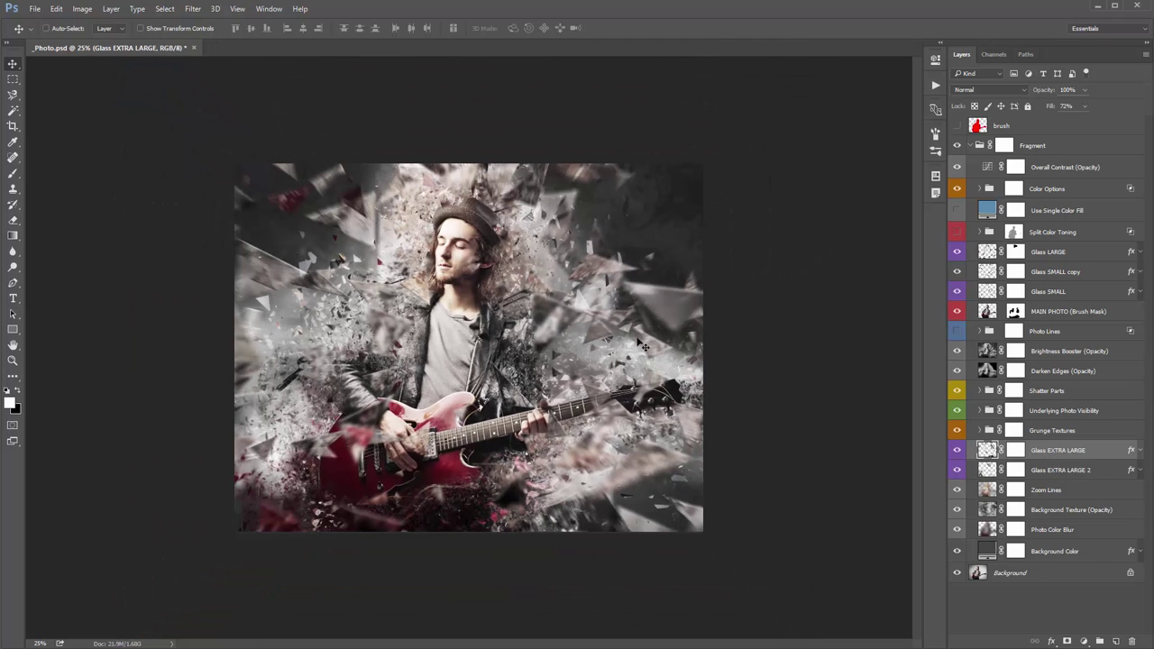
{"action": "left_click_drag", "start_coordinate": [643, 345], "coordinate": [607, 289]}
{"action": "mouse_move", "coordinate": [569, 235]}
{"action": "left_mouse_down"}
{"action": "mouse_move", "coordinate": [572, 270]}
{"action": "mouse_move", "coordinate": [566, 248]}
{"action": "left_mouse_up"}
{"action": "left_click", "coordinate": [1060, 473]}
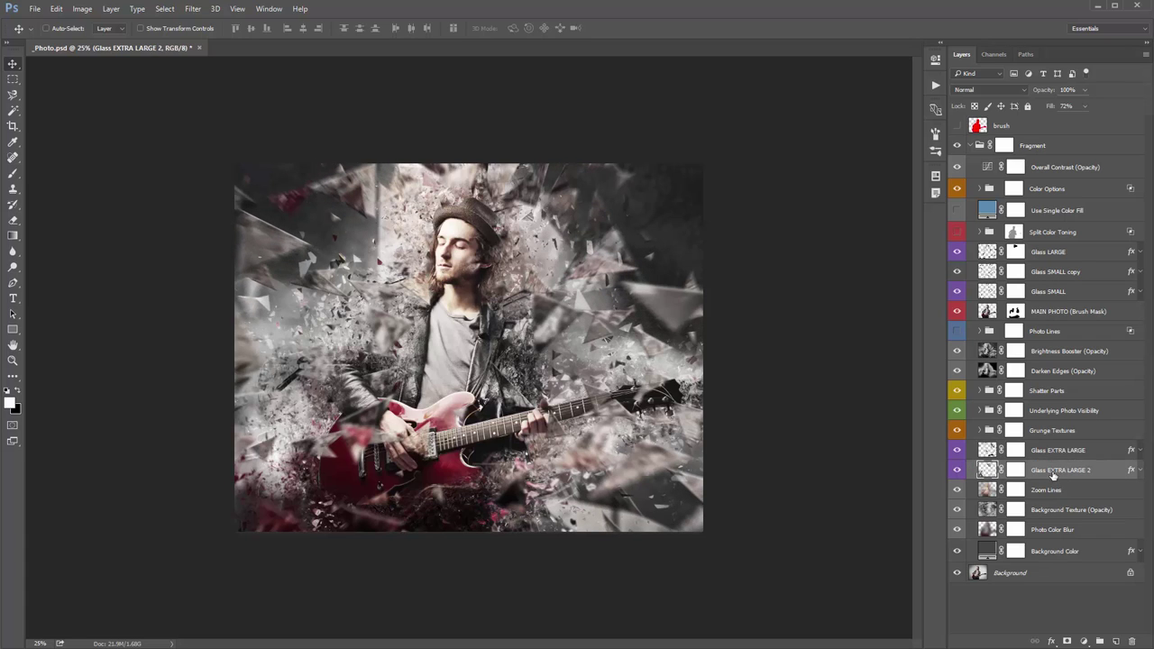
{"action": "left_click_drag", "start_coordinate": [707, 374], "coordinate": [712, 298]}
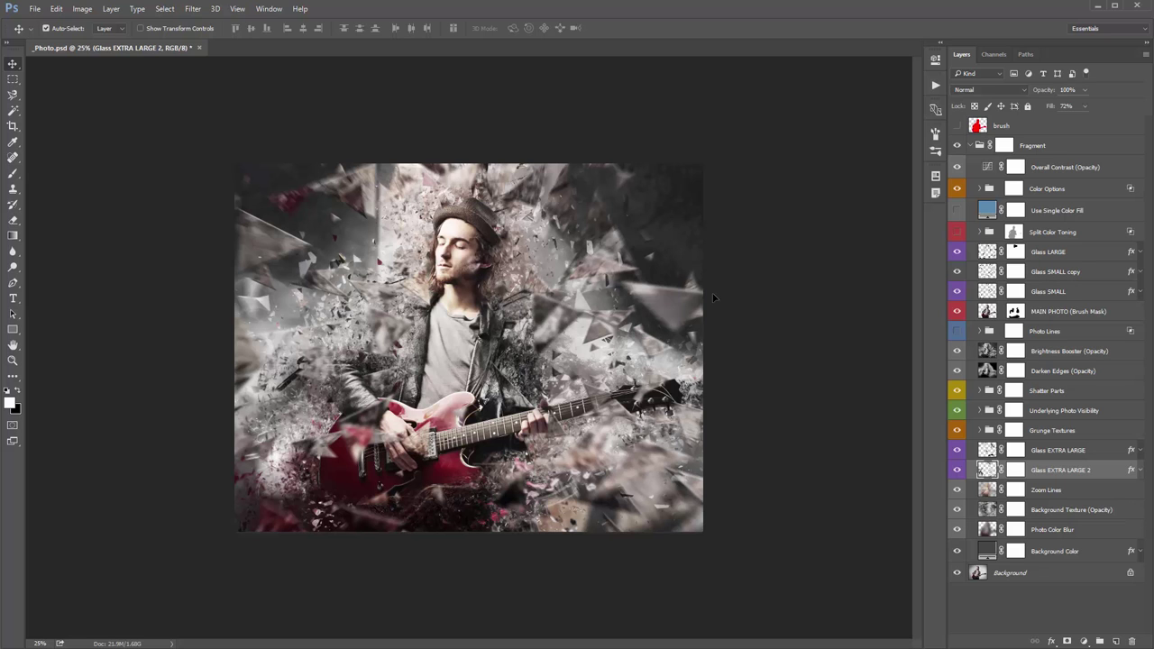
Try opacities from 0% upward on the Overall Contrast layer and set its opacity to 41%
{"action": "scroll", "coordinate": [712, 293], "scroll_direction": "up", "scroll_amount": 5}
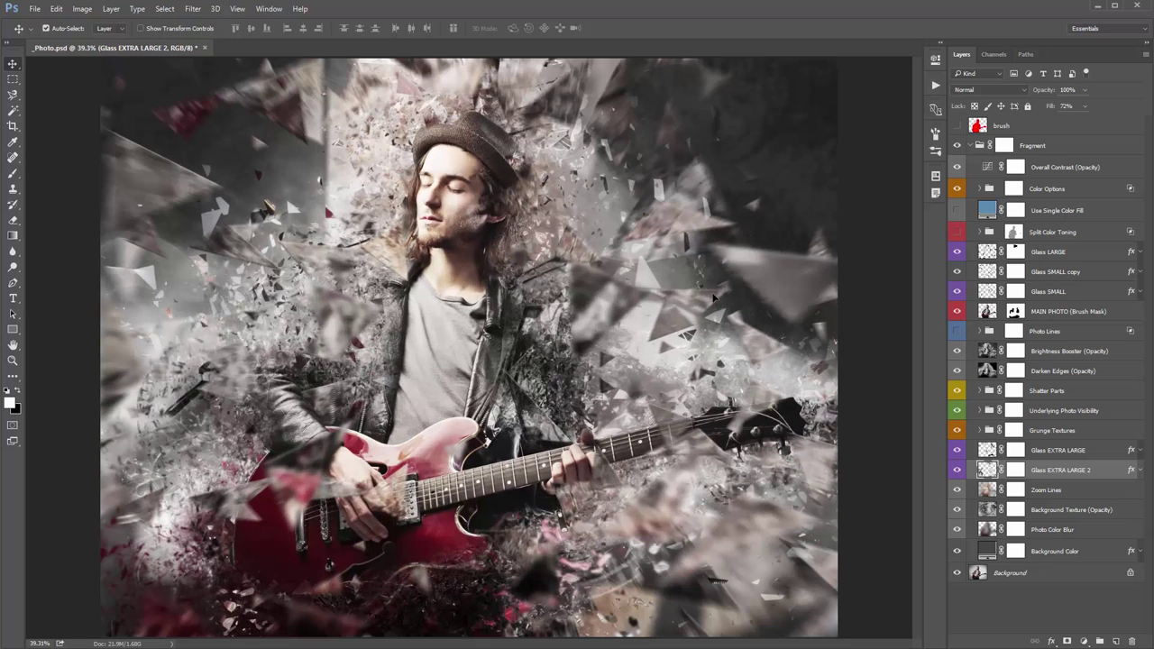
{"action": "left_click", "coordinate": [1059, 215]}
{"action": "left_click", "coordinate": [1054, 171]}
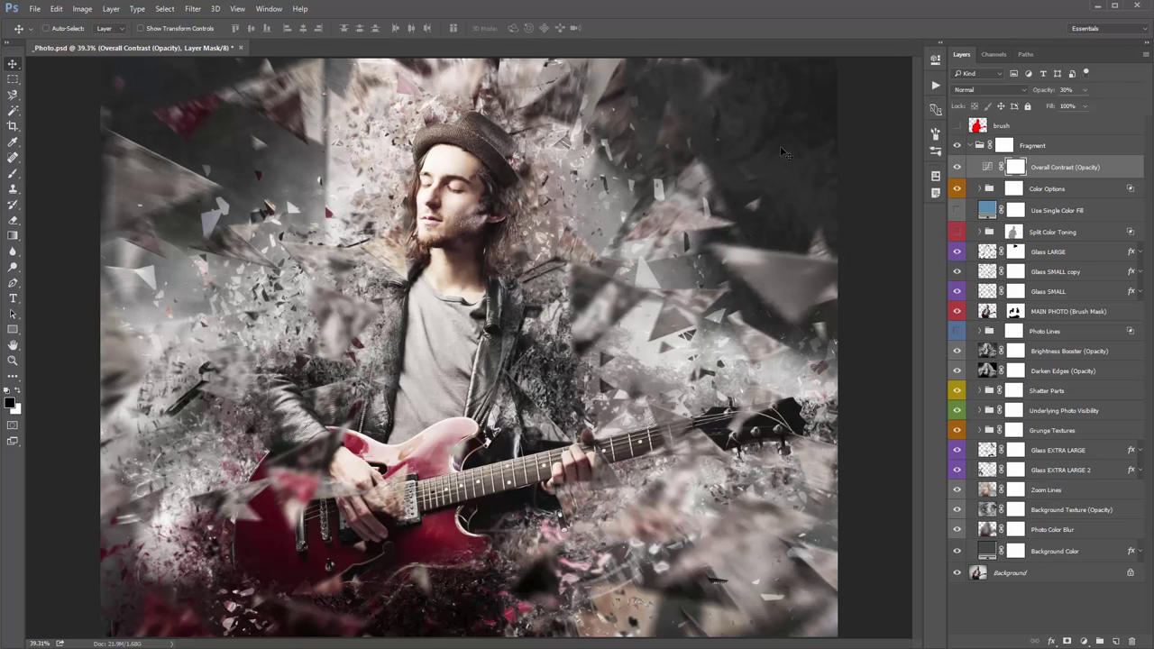
{"action": "key", "text": "0"}
{"action": "left_click", "coordinate": [1074, 89]}
{"action": "type", "text": "0"}
{"action": "key", "text": "Return"}
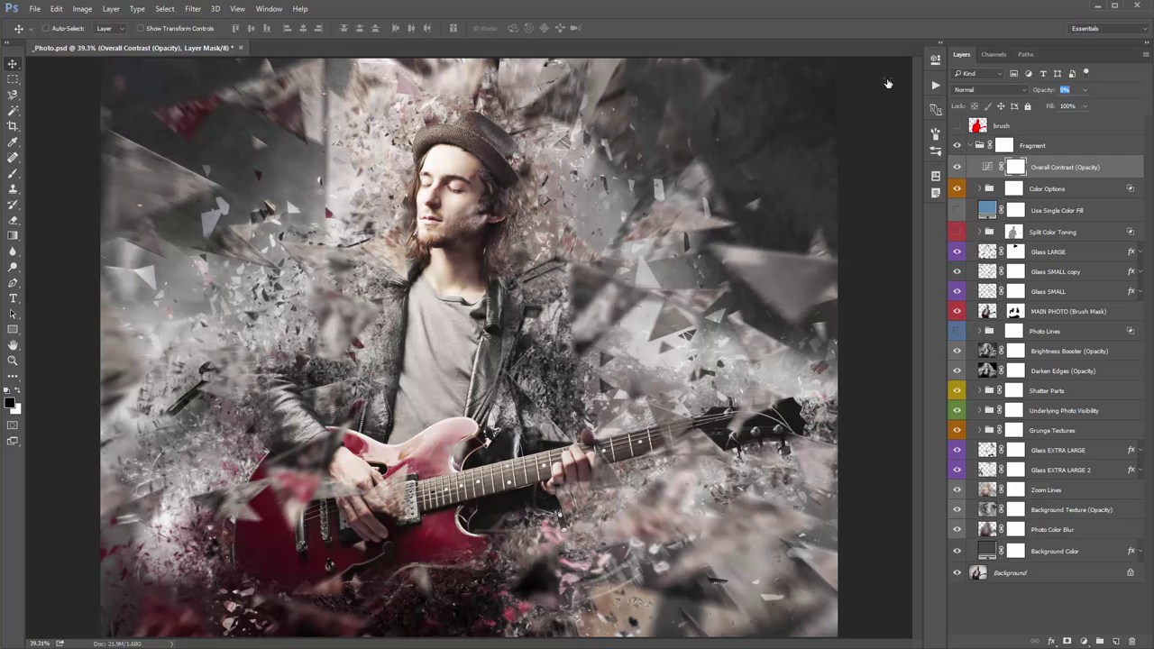
{"action": "type", "text": "11"}
{"action": "key", "text": "Return"}
{"action": "type", "text": "24"}
{"action": "key", "text": "Return"}
{"action": "type", "text": "32"}
{"action": "key", "text": "Return"}
{"action": "type", "text": "39"}
{"action": "key", "text": "Return"}
{"action": "type", "text": "41"}
{"action": "key", "text": "Return"}
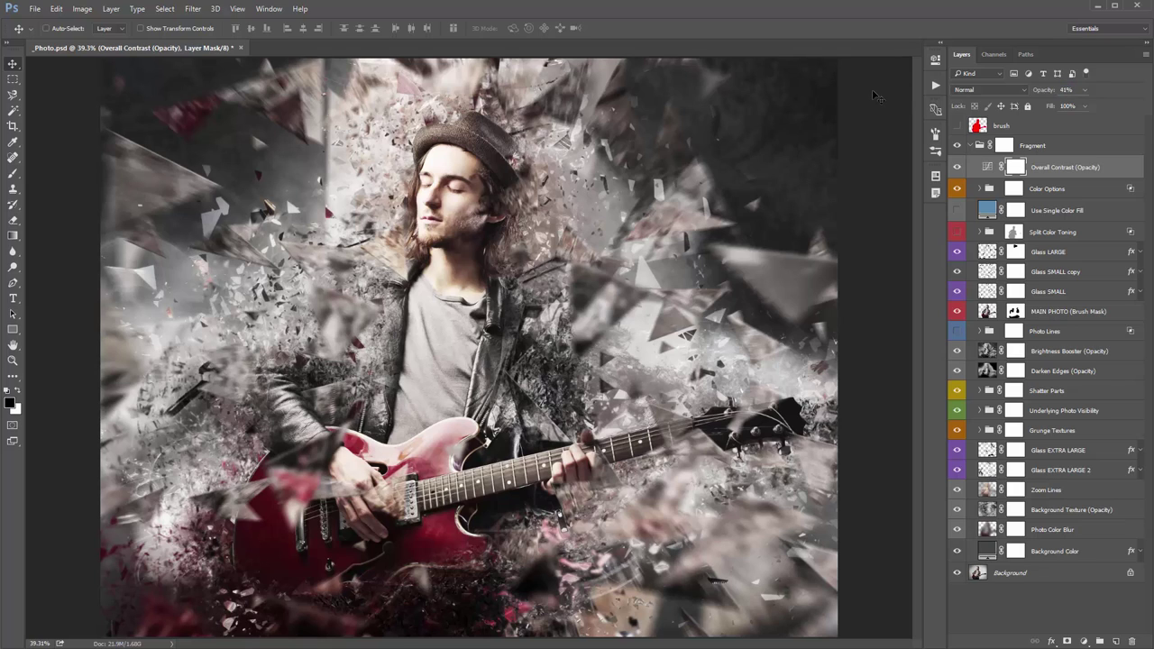
Expand the Color Options group, preview Color Options 2 and 3, and make Color Option 9 the only visible one
{"action": "left_click", "coordinate": [1074, 192]}
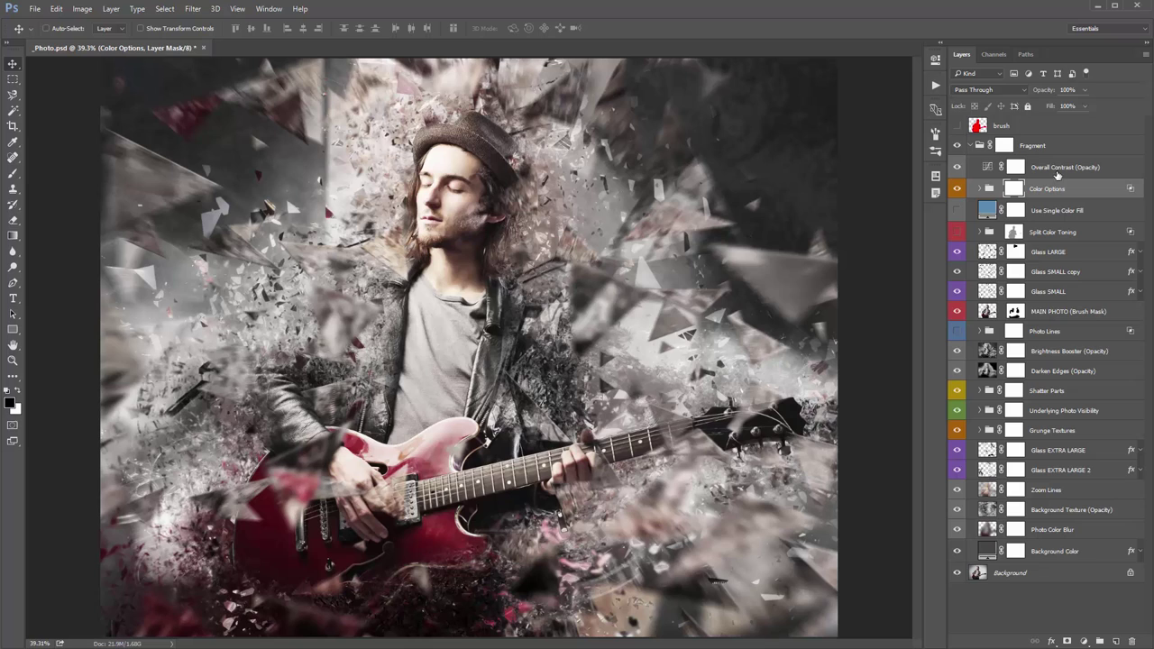
{"action": "left_click", "coordinate": [980, 188]}
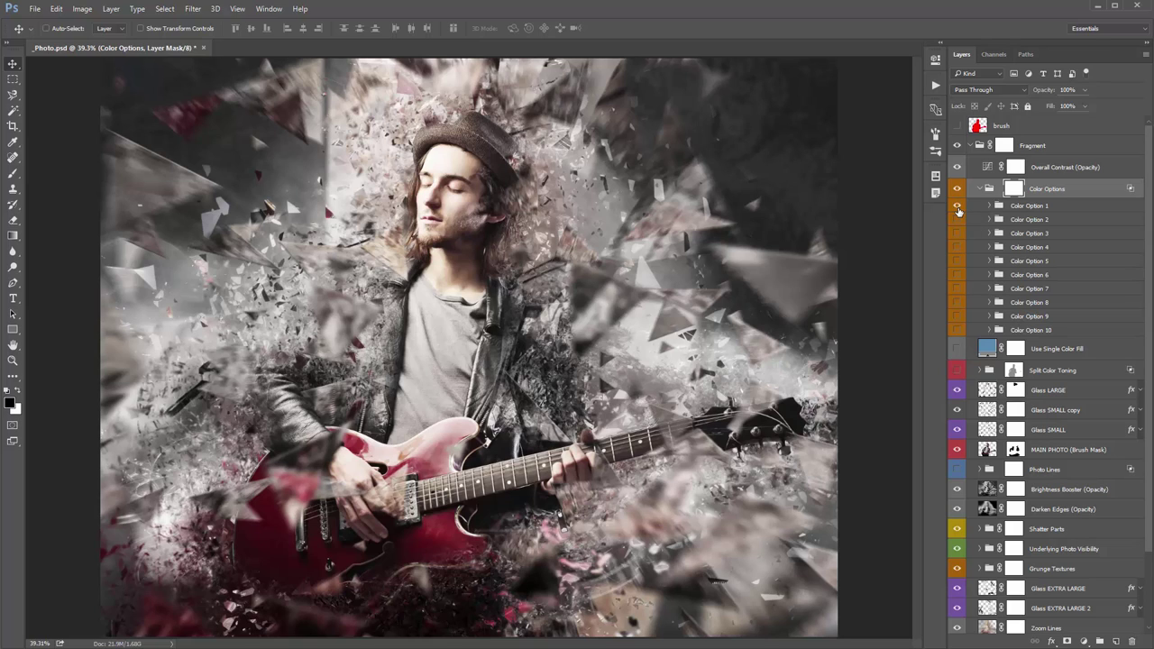
{"action": "left_click", "coordinate": [957, 207]}
{"action": "left_click", "coordinate": [958, 220]}
{"action": "left_click", "coordinate": [957, 234]}
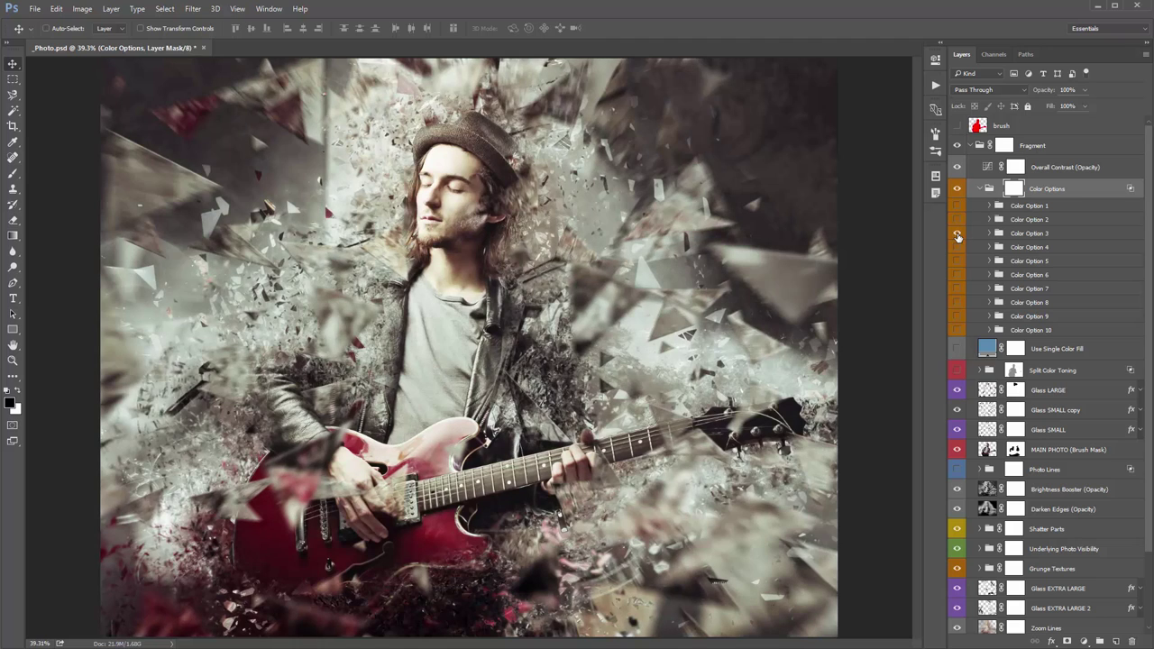
{"action": "left_click", "coordinate": [957, 317]}
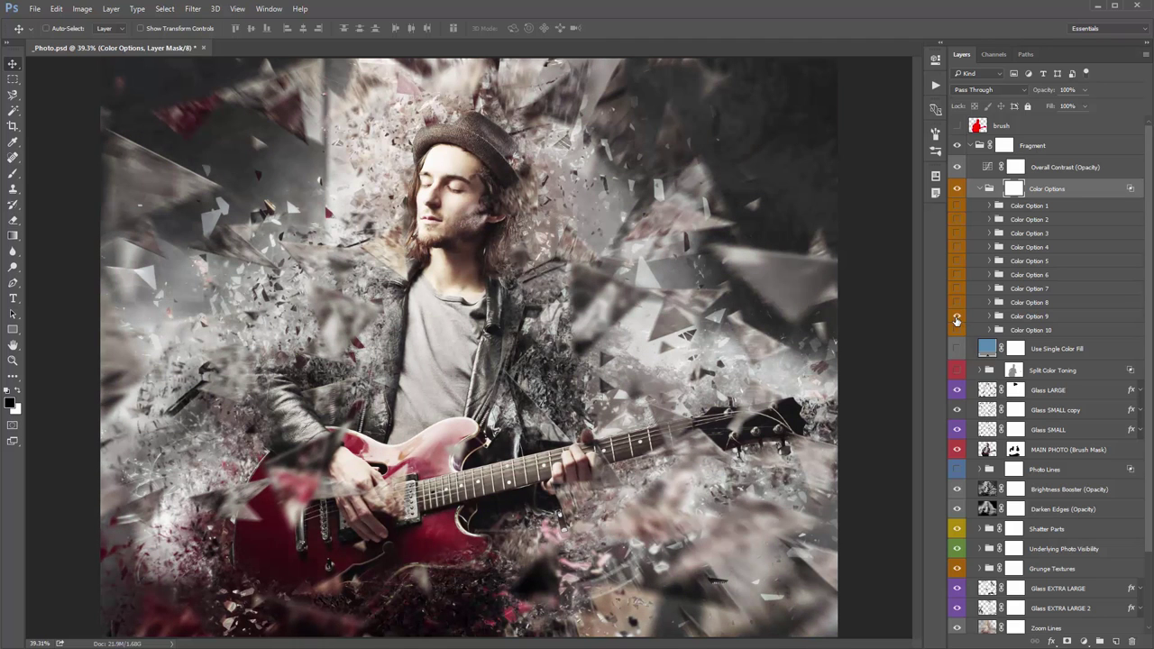
{"action": "left_click", "coordinate": [1037, 318]}
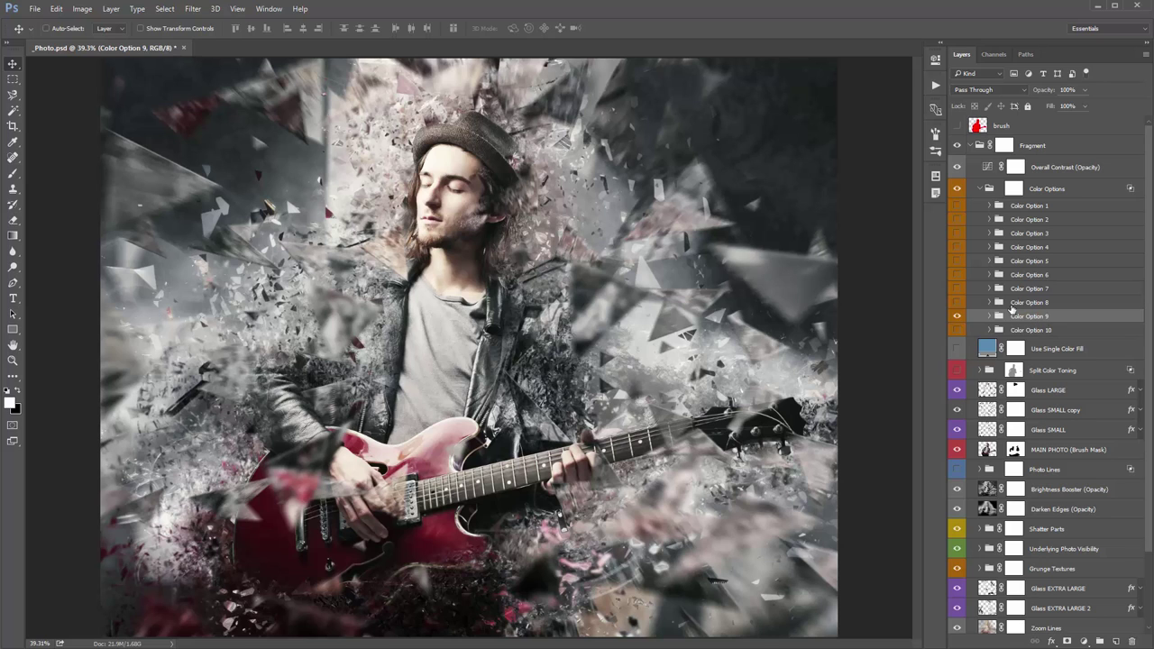
Show Color Option 1 together with Color Option 9, lower its opacity, and collapse the Color Options group
{"action": "left_click", "coordinate": [957, 260]}
{"action": "left_click", "coordinate": [956, 258]}
{"action": "left_click", "coordinate": [957, 208]}
{"action": "left_click", "coordinate": [1024, 213]}
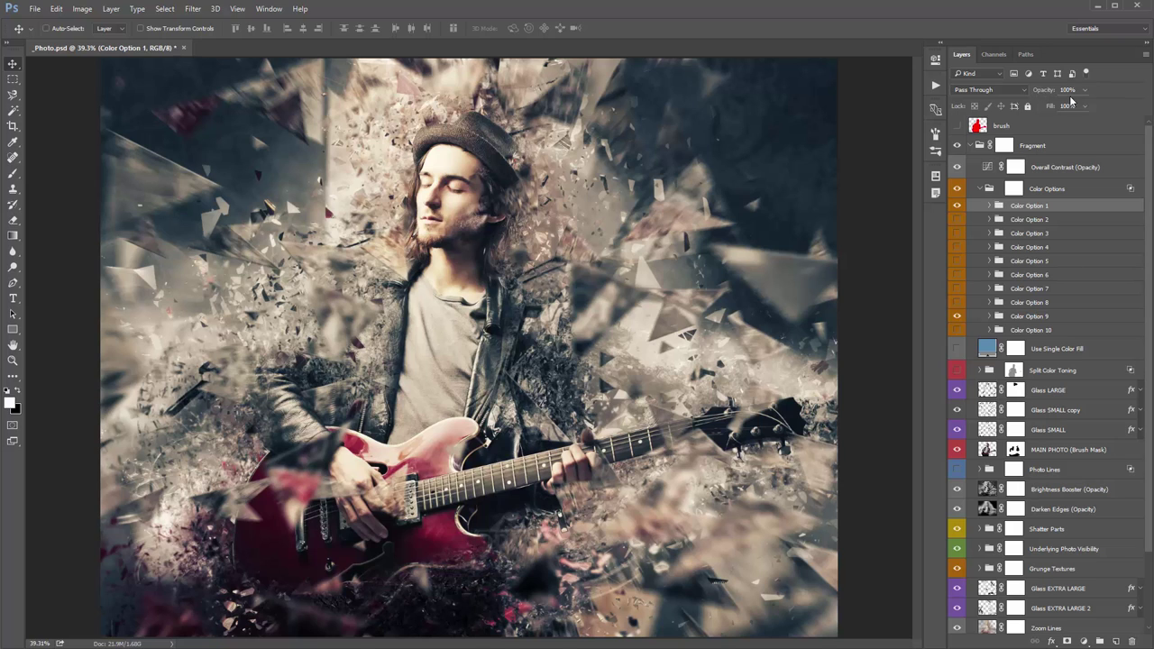
{"action": "left_click_drag", "start_coordinate": [1045, 92], "coordinate": [900, 99]}
{"action": "left_click_drag", "start_coordinate": [523, 120], "coordinate": [543, 122]}
{"action": "key", "text": "4"}
{"action": "left_click", "coordinate": [981, 188]}
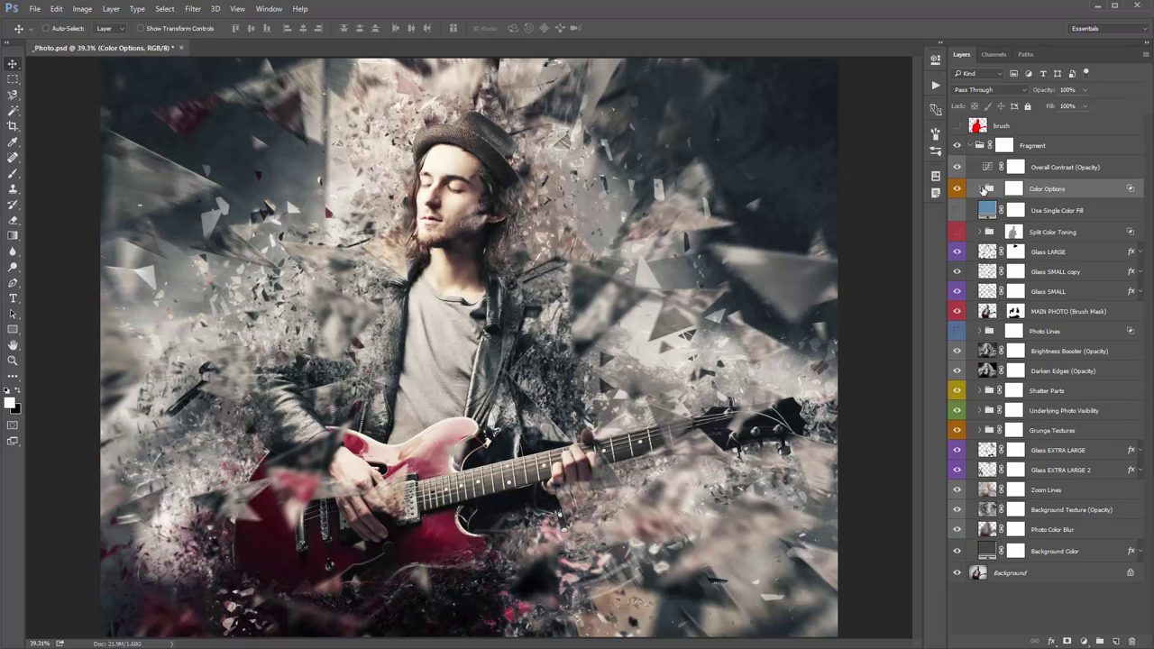
Try a purple-pink color on the Use Single Color Fill layer and hide the layer again
{"action": "left_click", "coordinate": [1037, 209]}
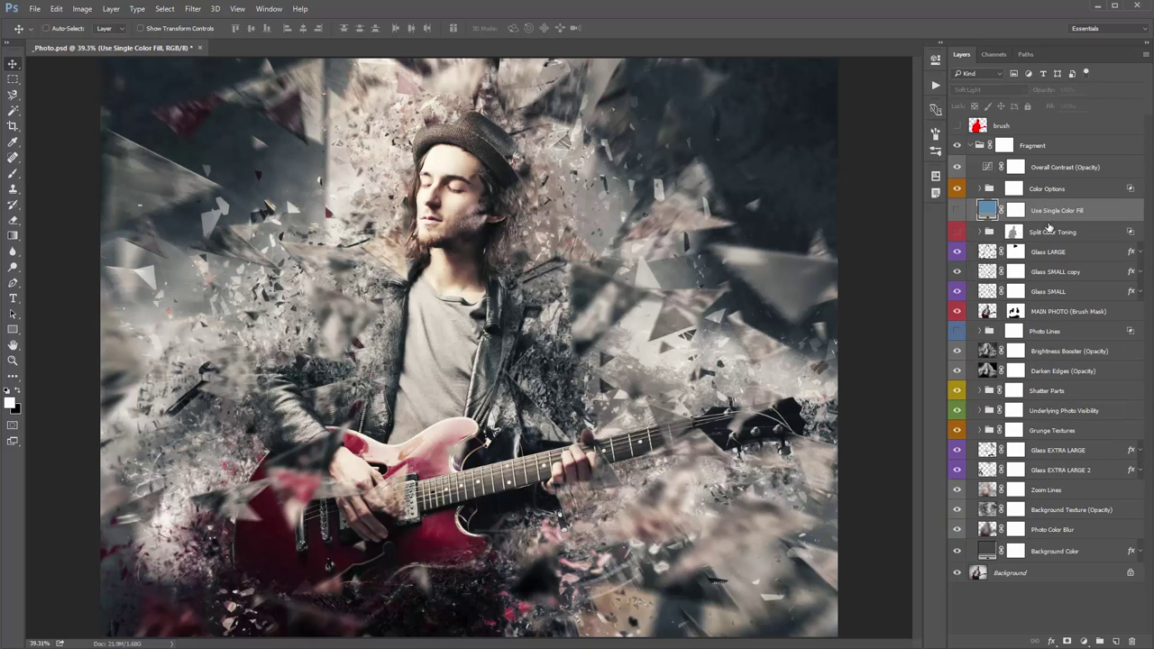
{"action": "left_click", "coordinate": [958, 210]}
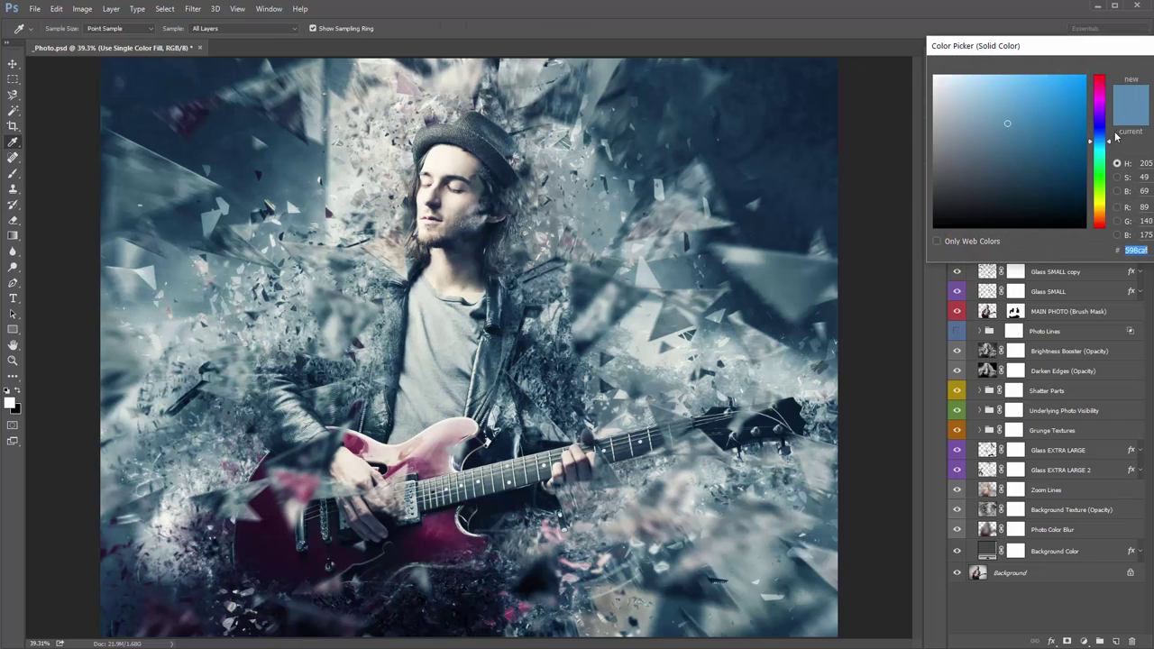
{"action": "left_click_drag", "start_coordinate": [1099, 137], "coordinate": [1099, 97]}
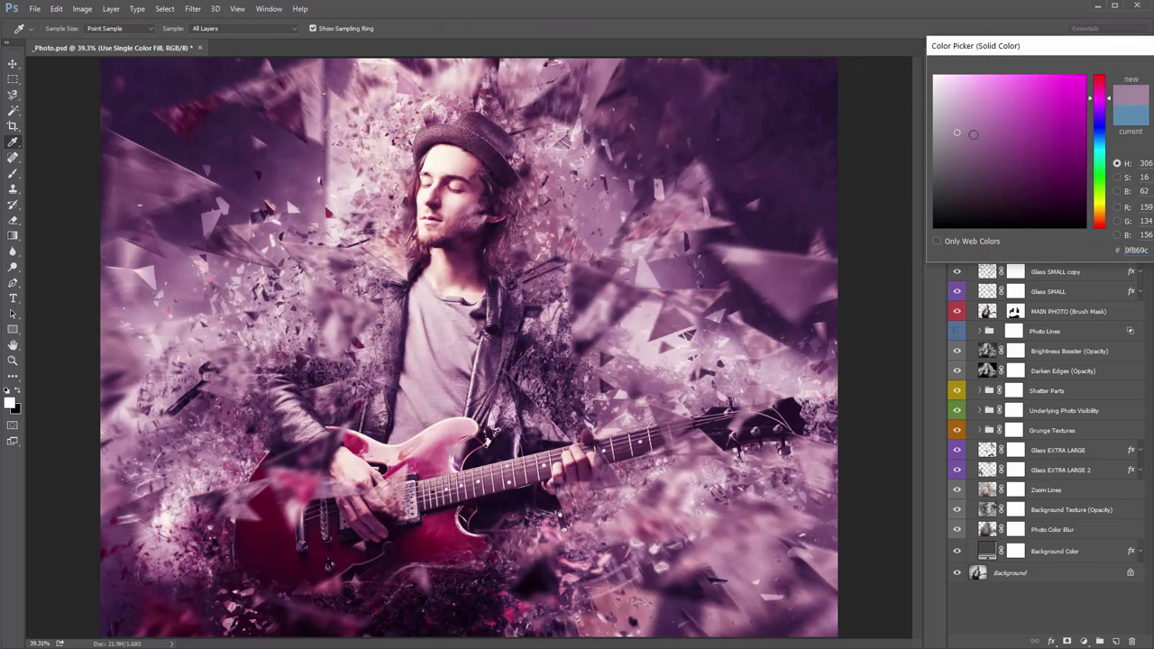
{"action": "left_click_drag", "start_coordinate": [967, 137], "coordinate": [976, 120]}
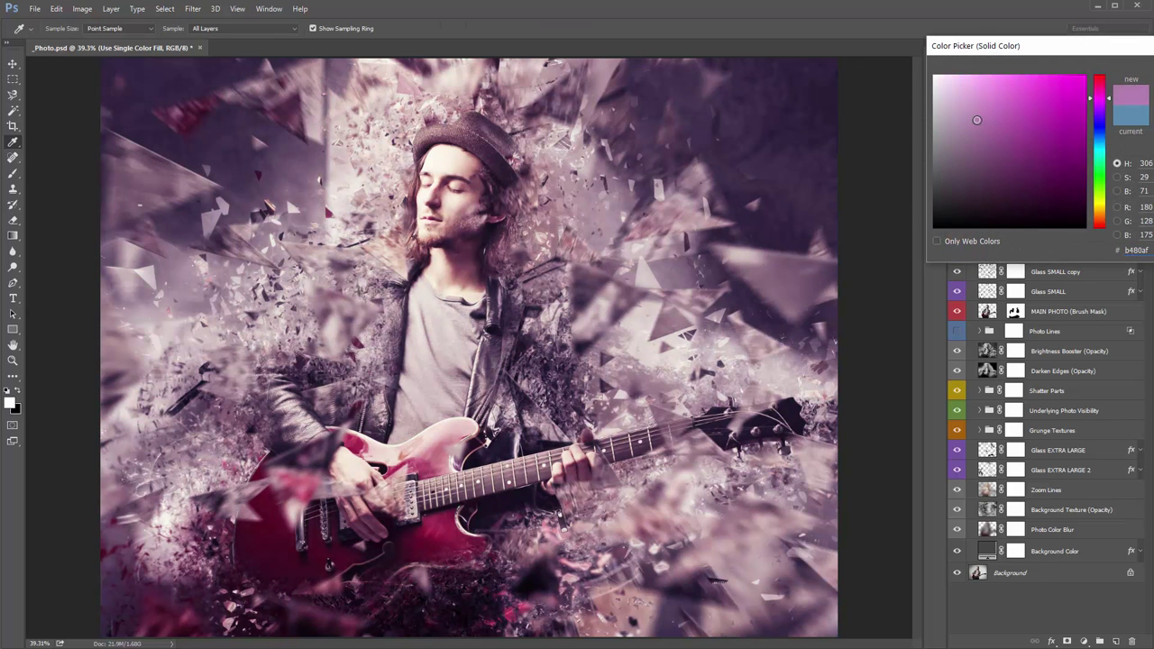
{"action": "key", "text": "Return"}
{"action": "left_click", "coordinate": [956, 210]}
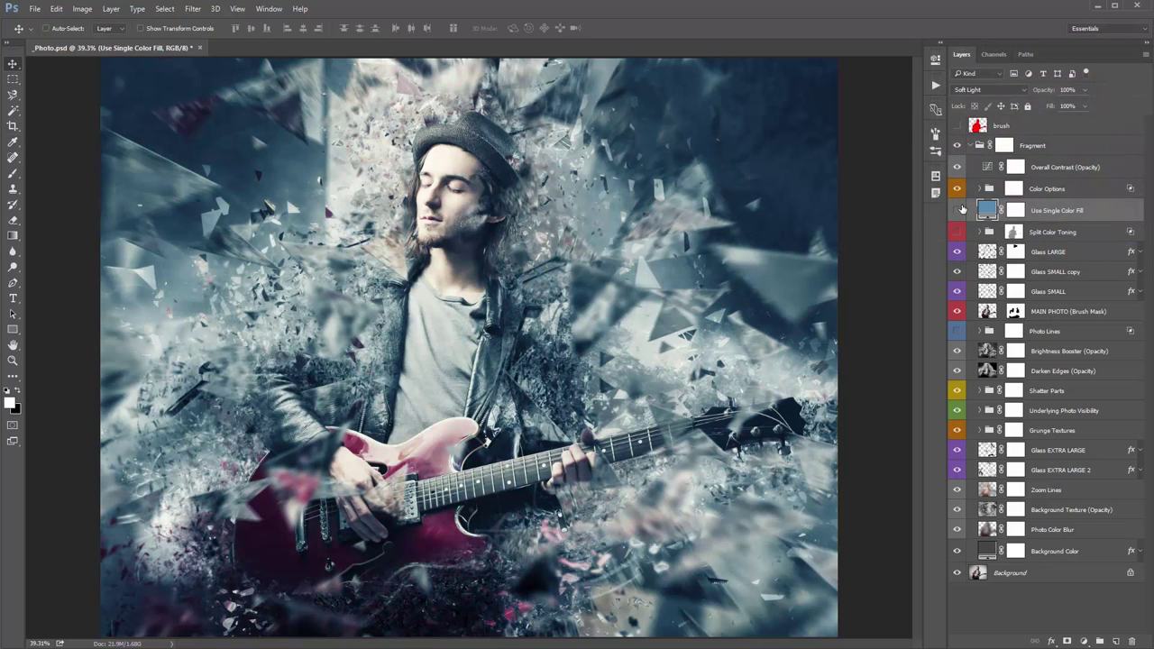
Make the Split Color Toning group visible and expand it to its Right Side Color and Left Side Color layers
{"action": "left_click", "coordinate": [1082, 234]}
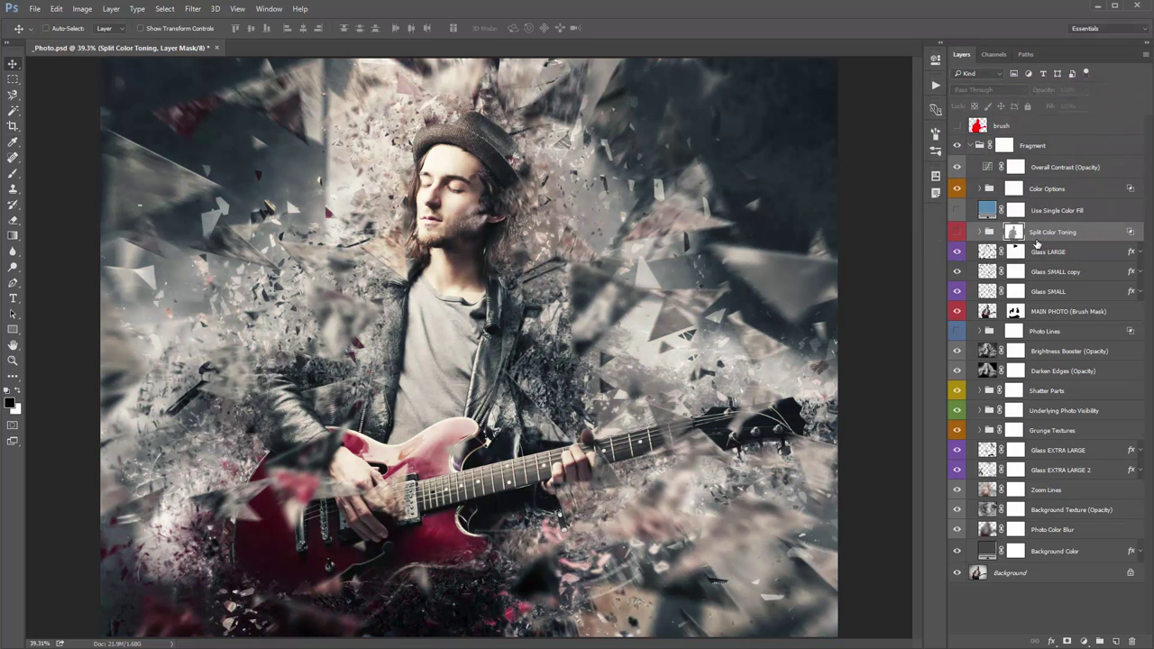
{"action": "left_click", "coordinate": [957, 233]}
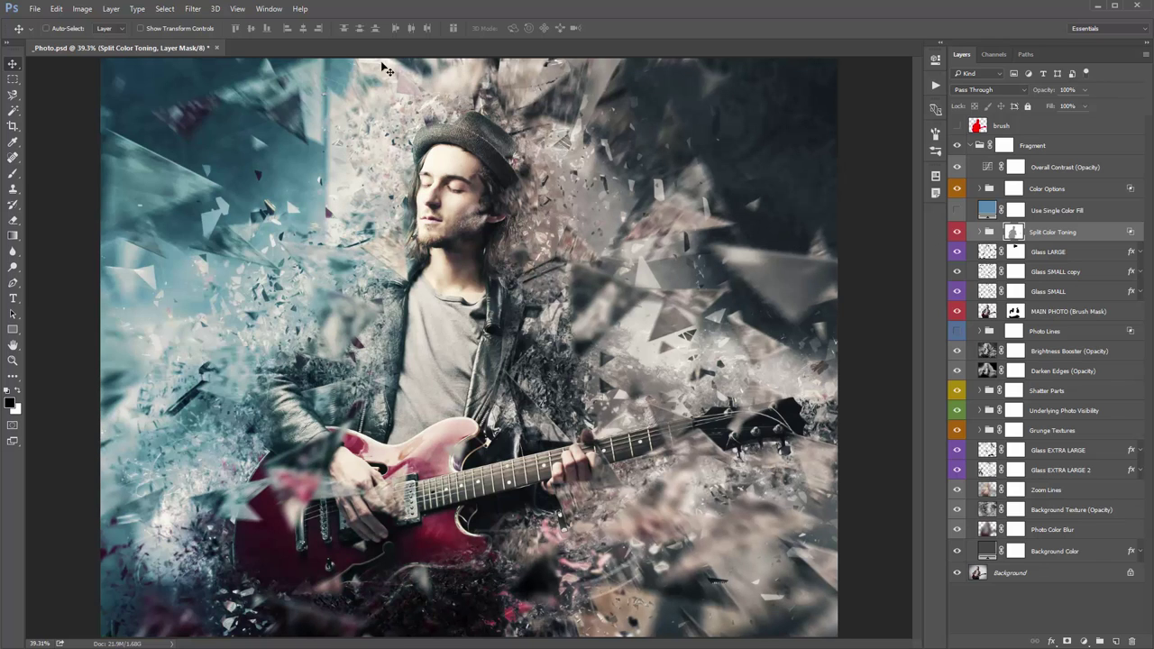
{"action": "left_click", "coordinate": [1045, 233]}
{"action": "left_click", "coordinate": [979, 232]}
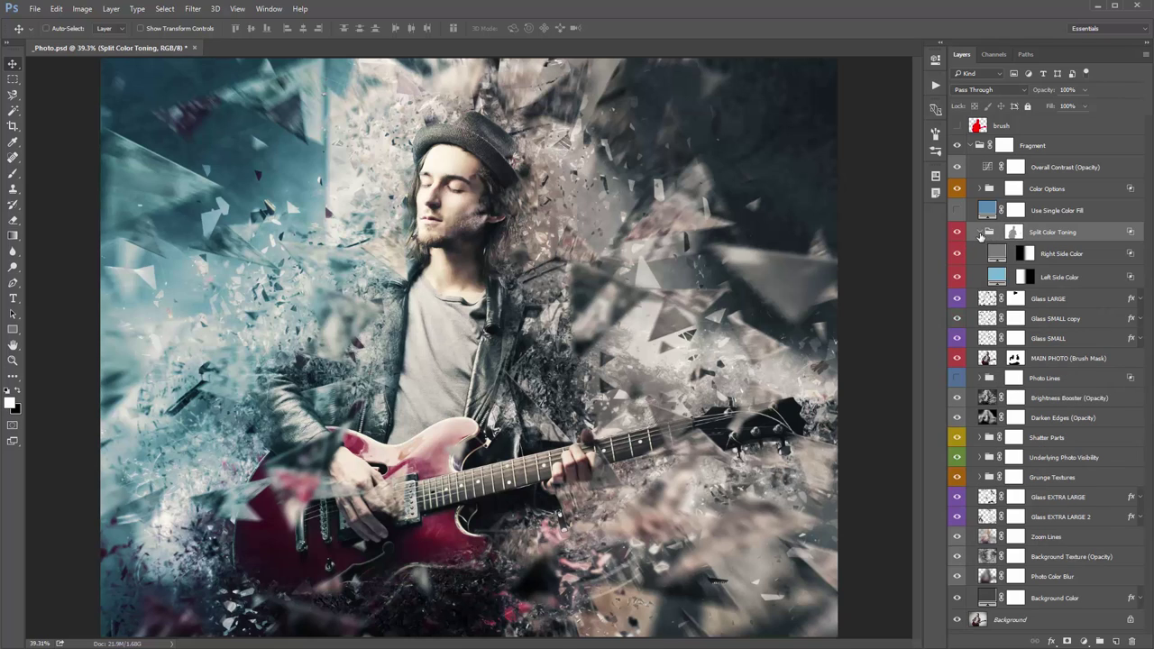
{"action": "left_click", "coordinate": [1052, 253]}
{"action": "left_click", "coordinate": [1087, 282], "text": "shift"}
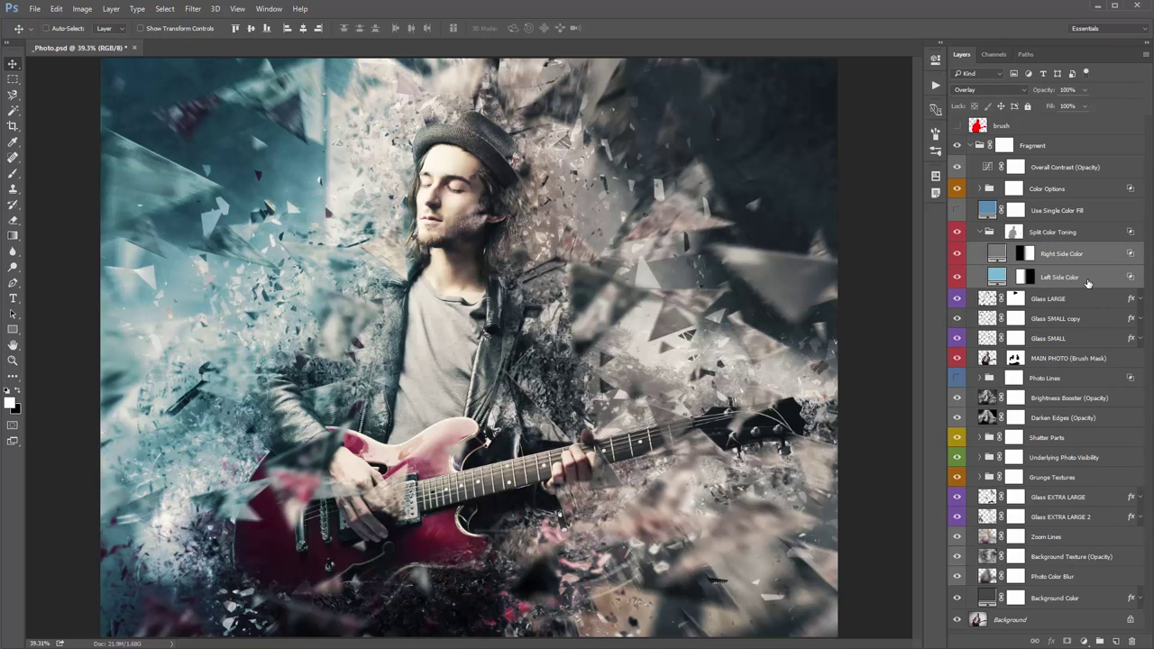
Try a pink fill color on the Left Side Color layer
{"action": "left_click", "coordinate": [1087, 281]}
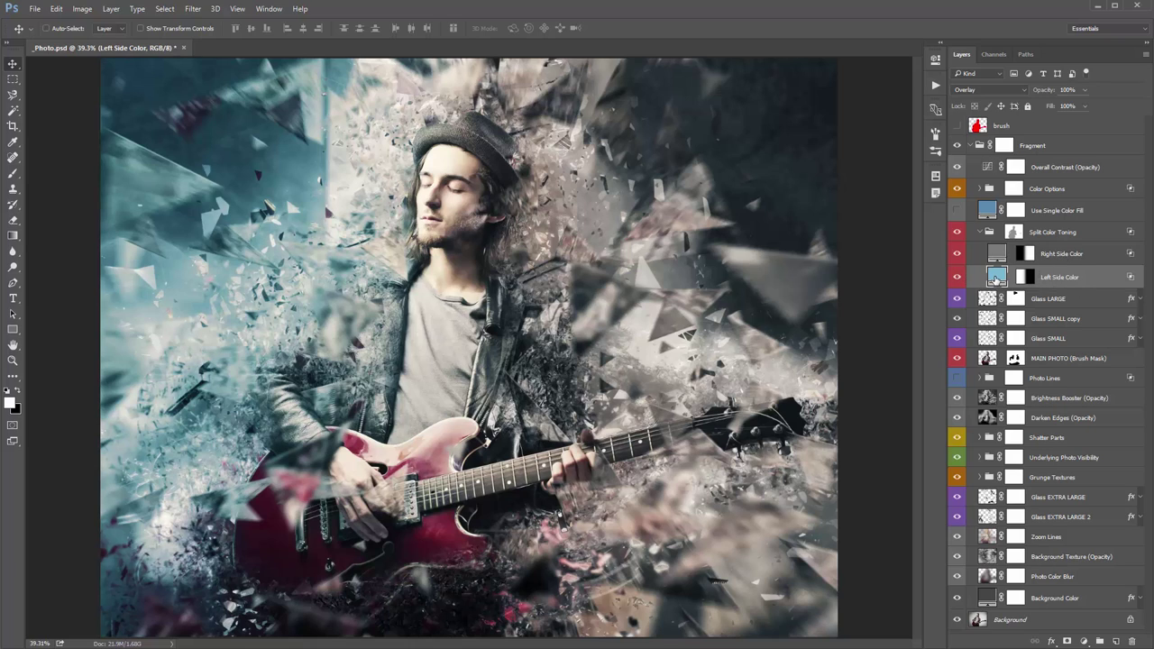
{"action": "double_click", "coordinate": [995, 277]}
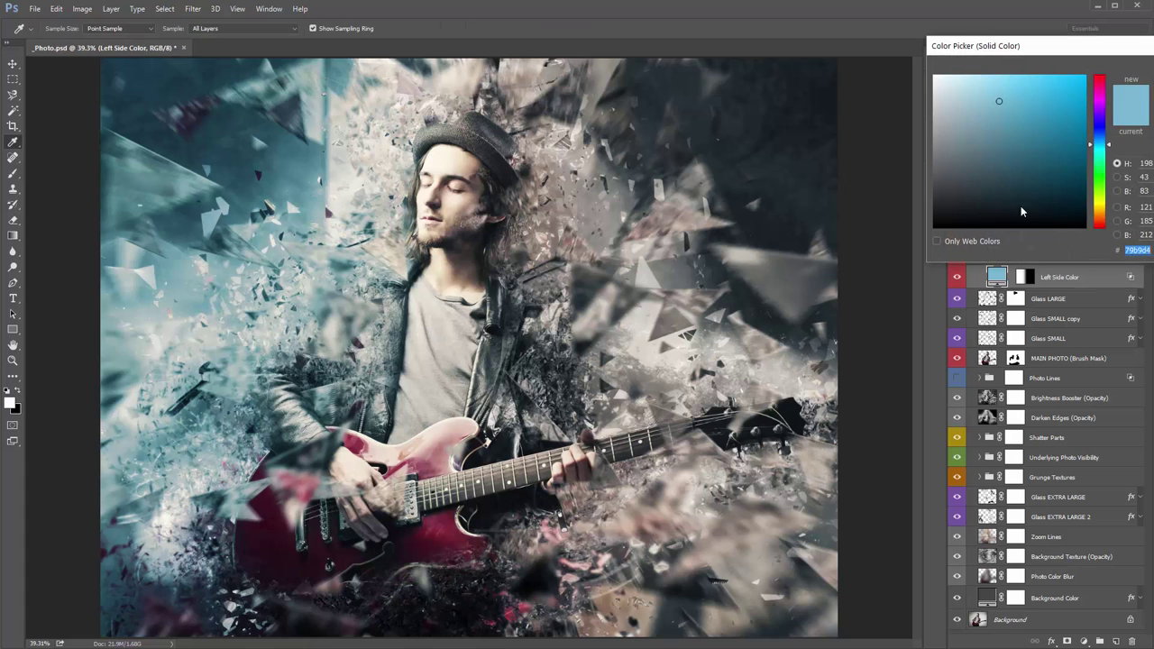
{"action": "left_click", "coordinate": [1098, 91]}
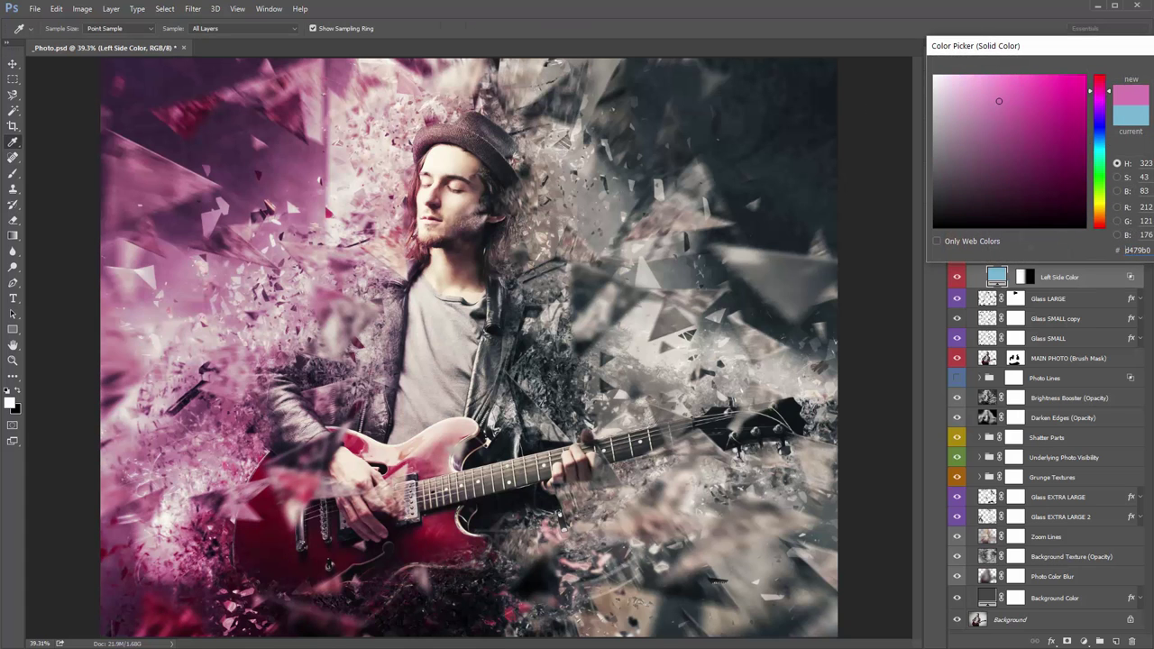
{"action": "key", "text": "Escape"}
Try a soft pink fill color on the Right Side Color layer
{"action": "double_click", "coordinate": [996, 257]}
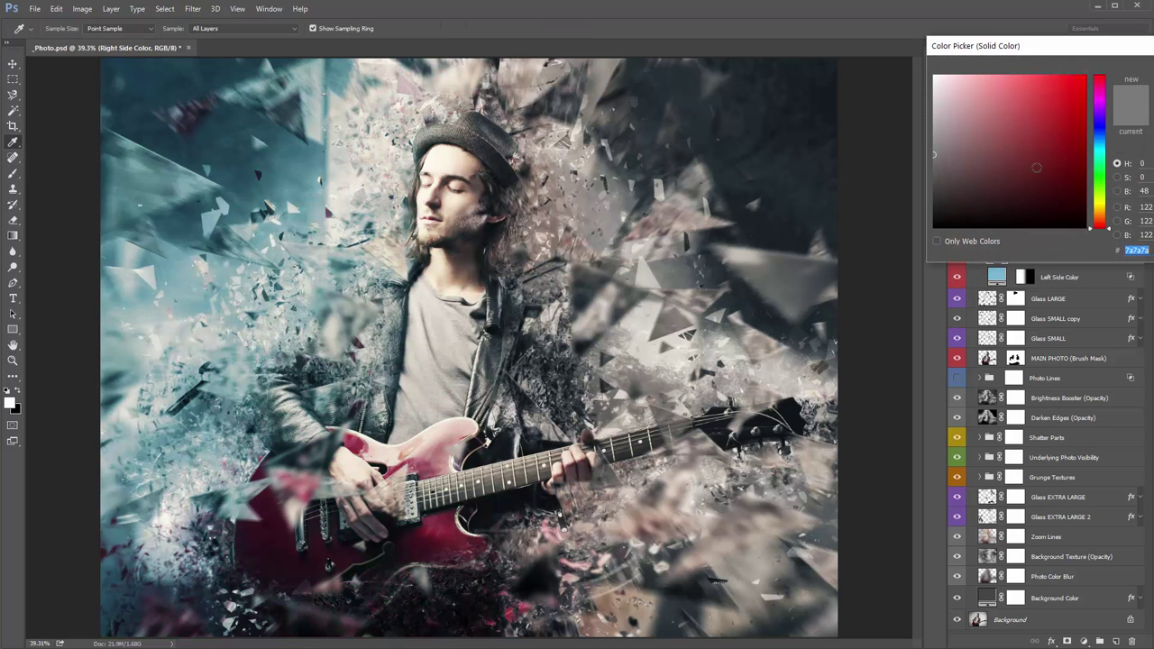
{"action": "left_click", "coordinate": [1101, 92]}
{"action": "left_click", "coordinate": [986, 108]}
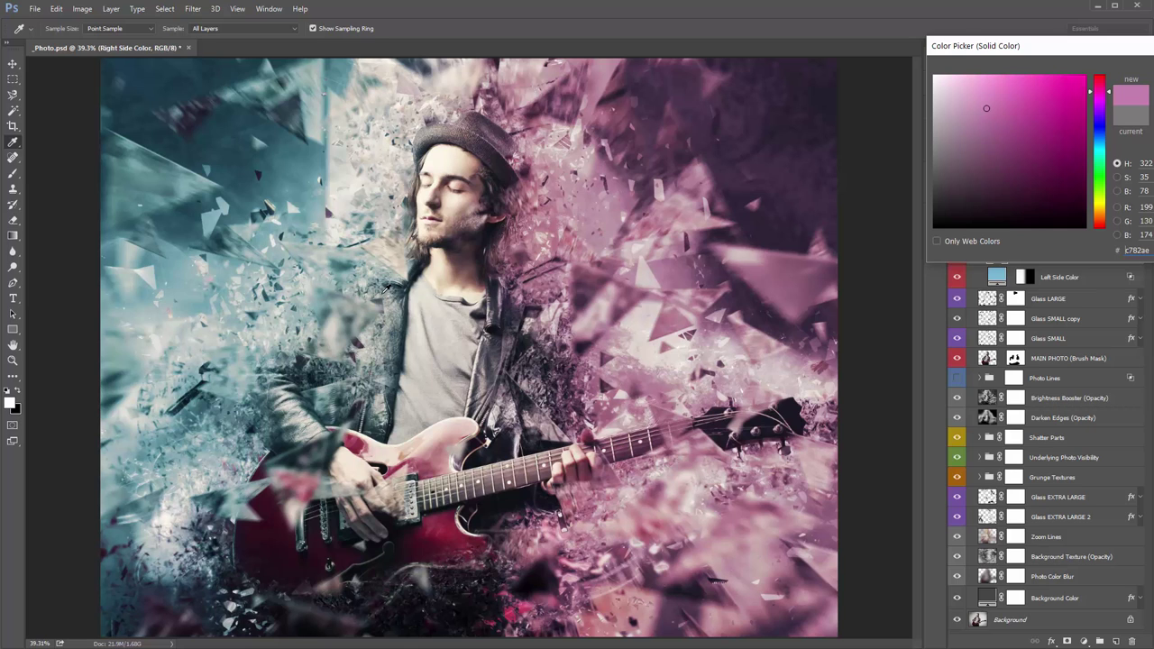
{"action": "key", "text": "Escape"}
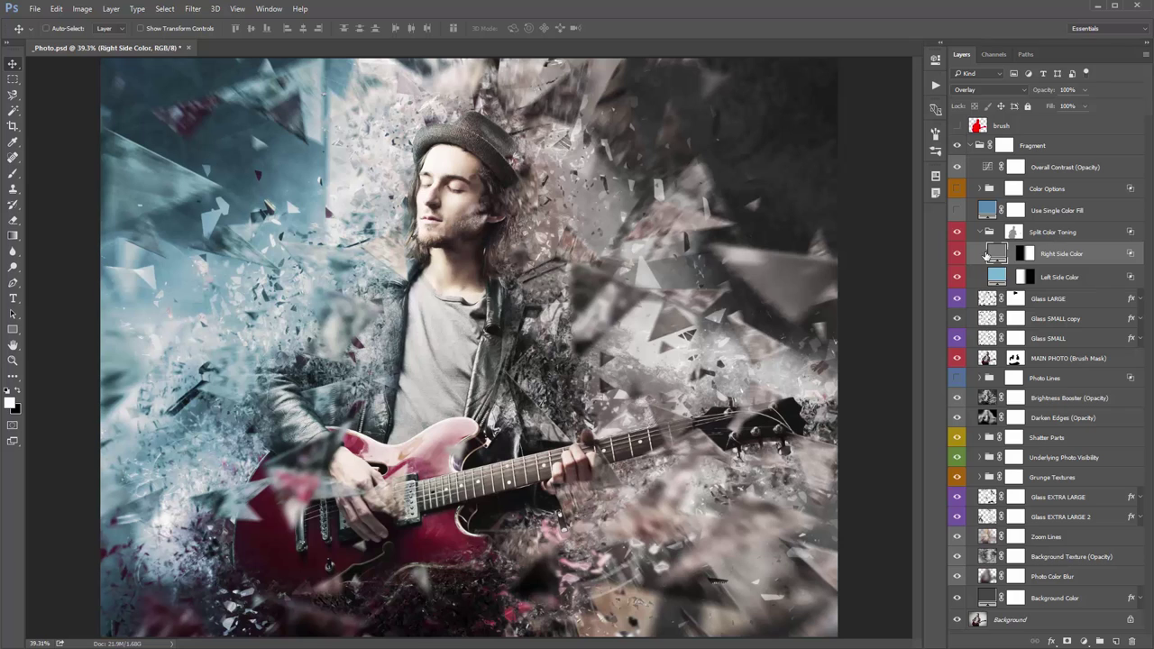
Make the Color Options group visible again, collapse it, and compare the image with and without Split Color Toning
{"action": "left_click", "coordinate": [979, 189]}
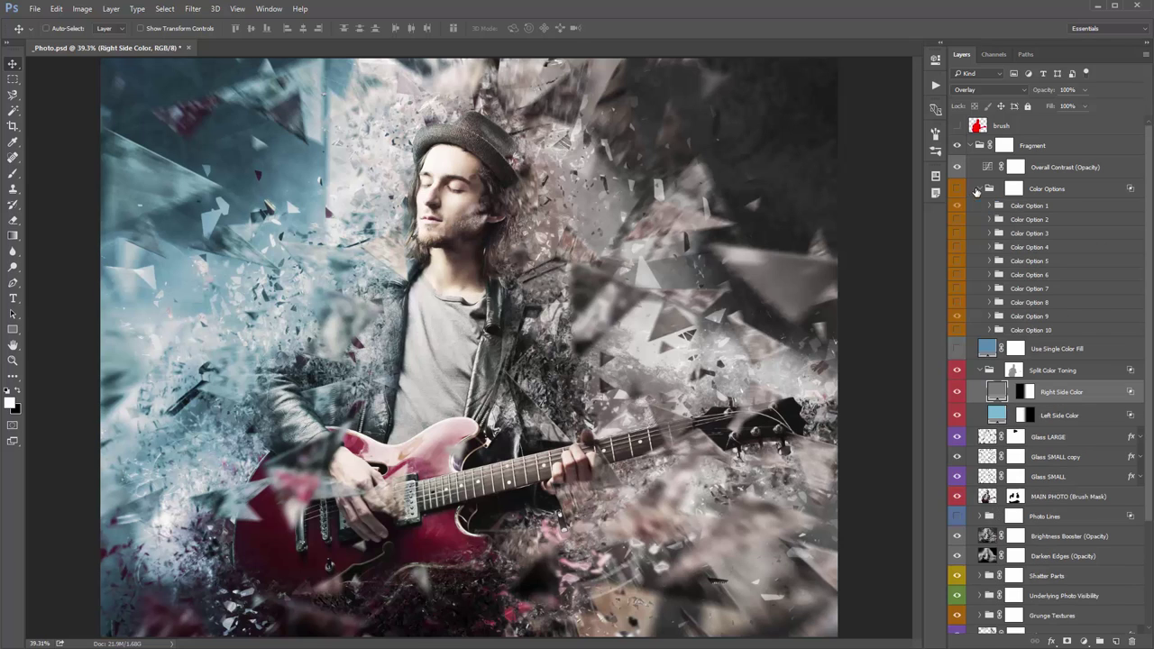
{"action": "left_click", "coordinate": [956, 188]}
{"action": "left_click", "coordinate": [989, 188]}
{"action": "left_click", "coordinate": [981, 188]}
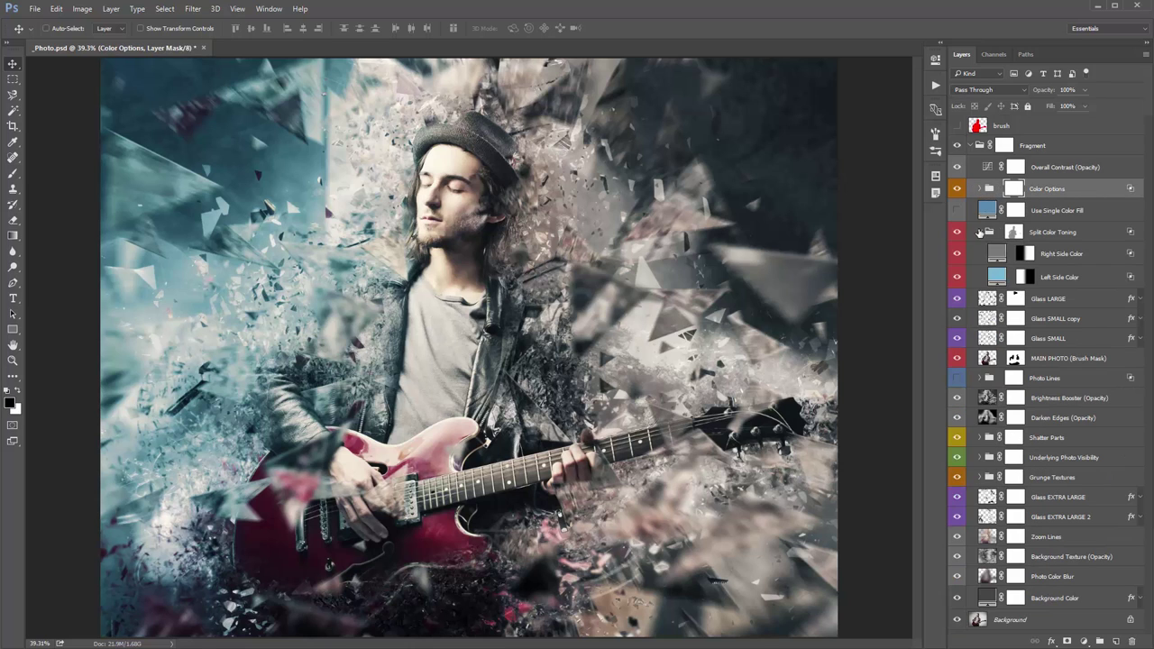
{"action": "left_click", "coordinate": [964, 232]}
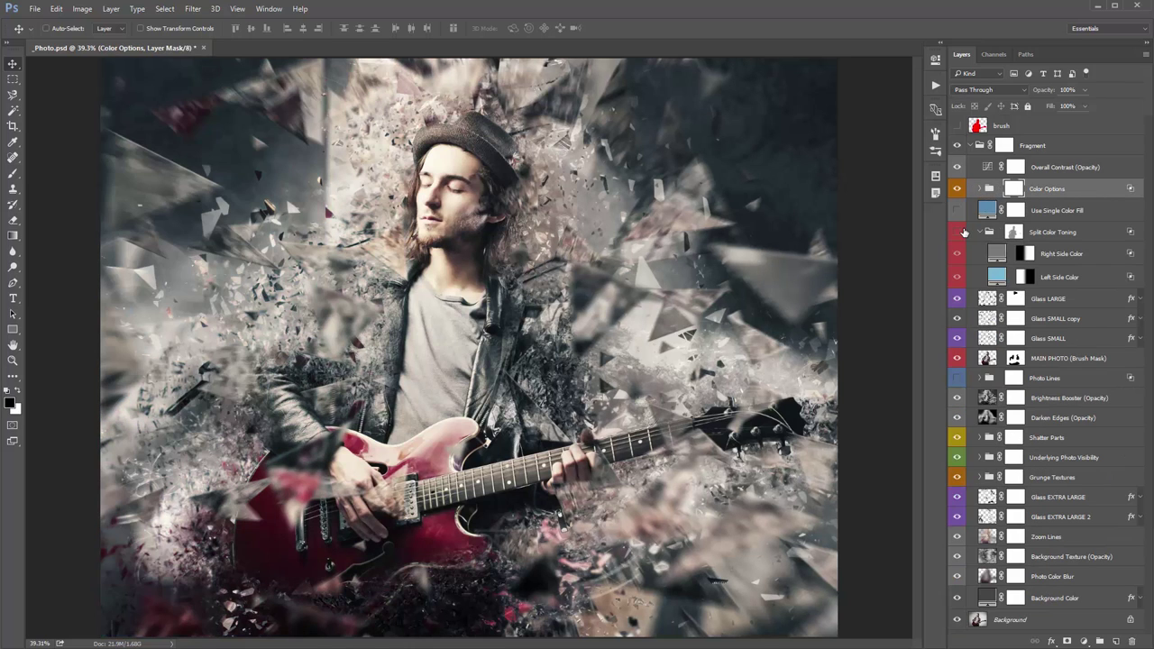
{"action": "left_click", "coordinate": [964, 232]}
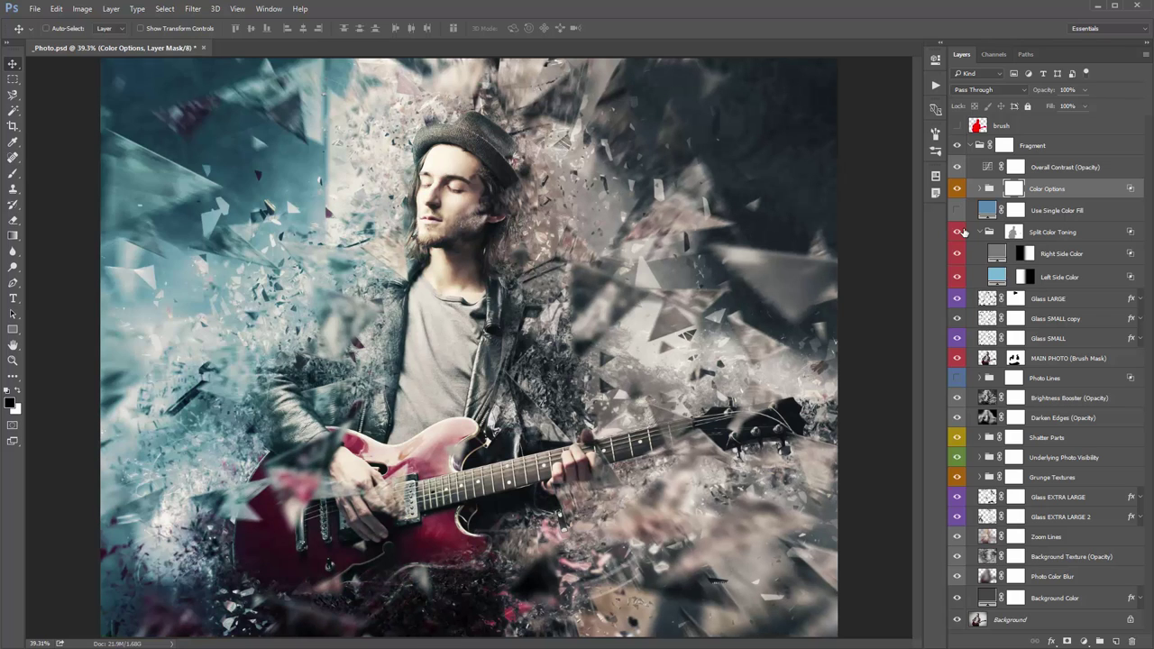
Set the Left Side Color fill to the muted blue #87a7b5 and collapse the Split Color Toning group
{"action": "double_click", "coordinate": [996, 277]}
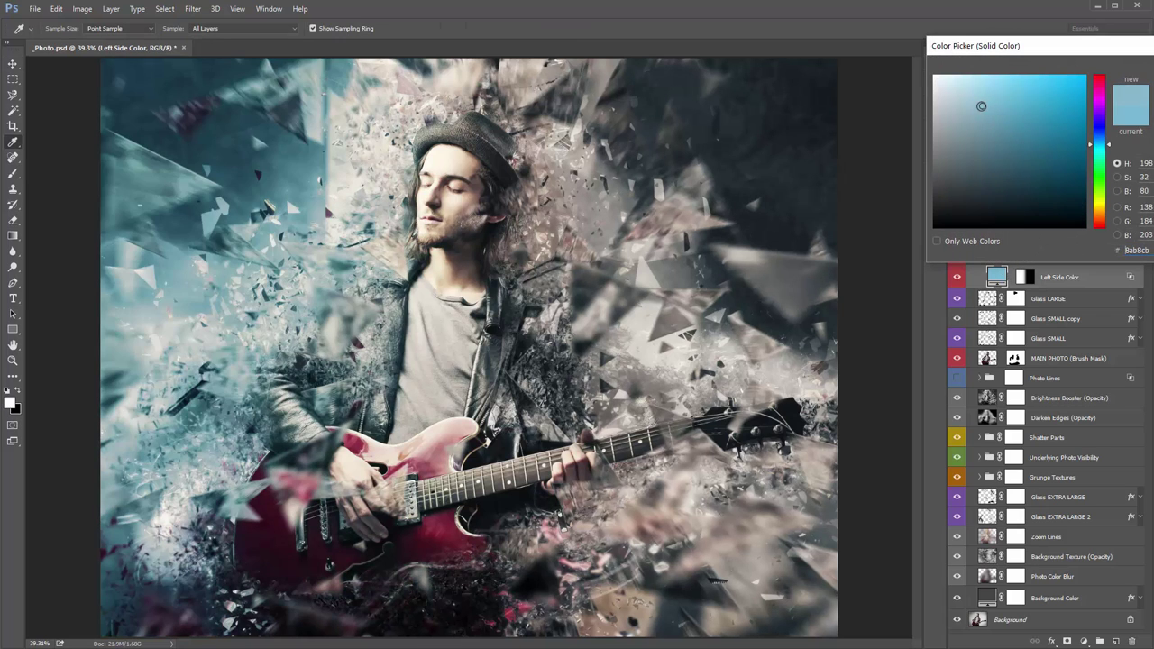
{"action": "left_click_drag", "start_coordinate": [980, 106], "coordinate": [972, 119]}
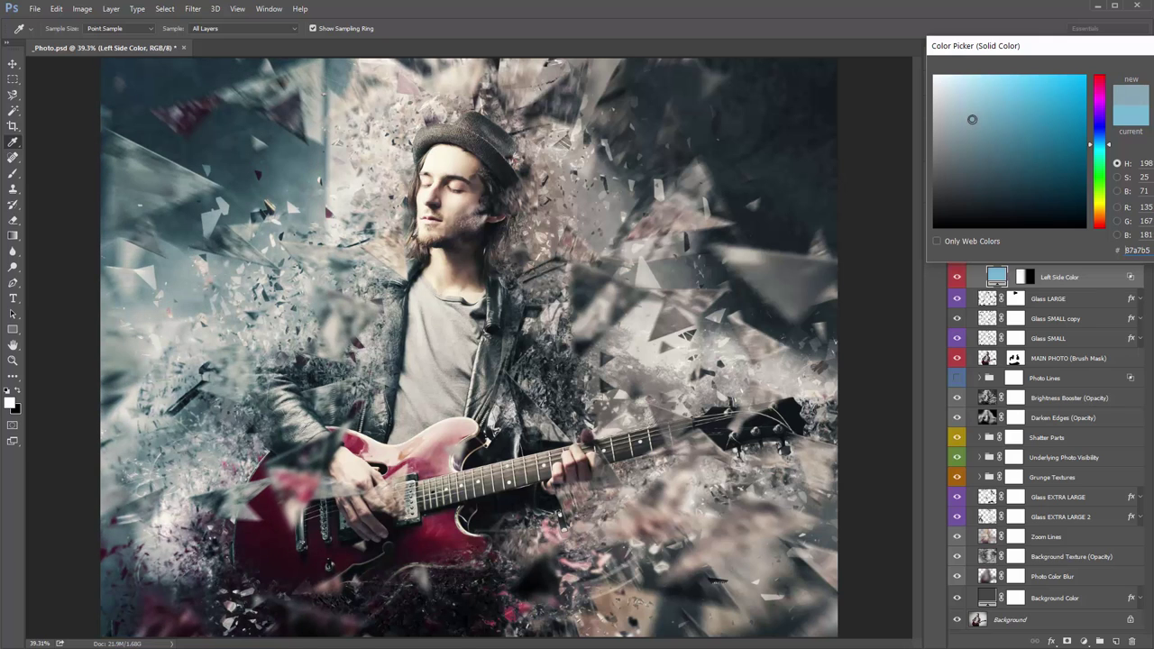
{"action": "key", "text": "Return"}
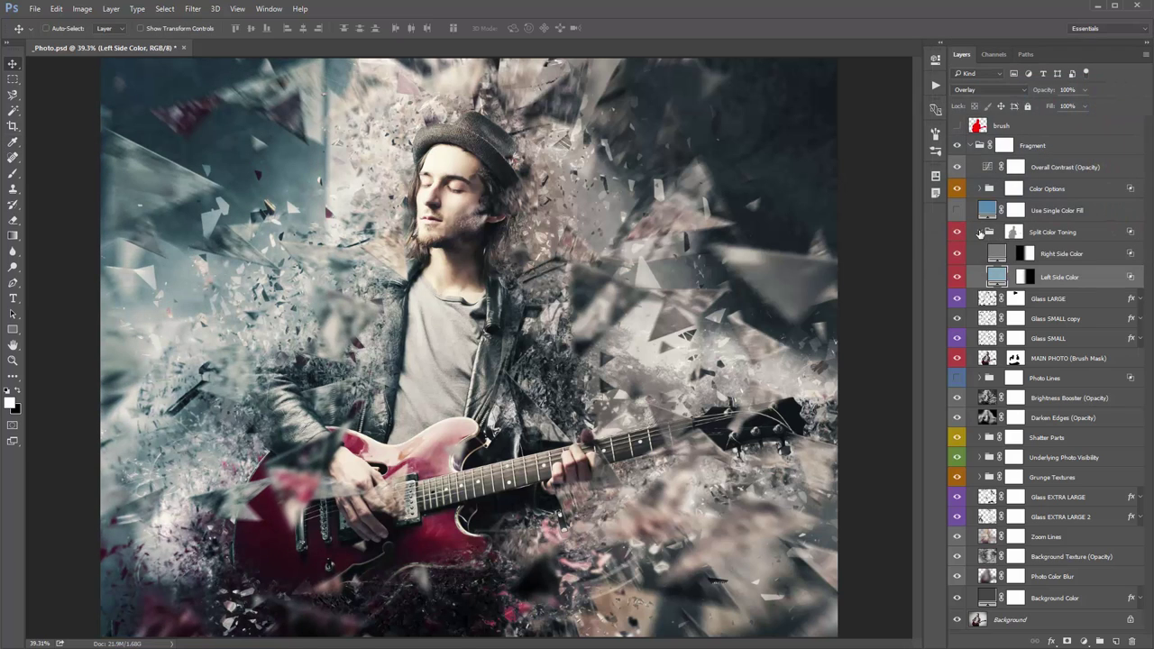
{"action": "left_click", "coordinate": [980, 232]}
Compare the image with the MAIN PHOTO layer's brush mask disabled and enabled
{"action": "left_click", "coordinate": [1056, 253]}
{"action": "left_click", "coordinate": [1062, 273]}
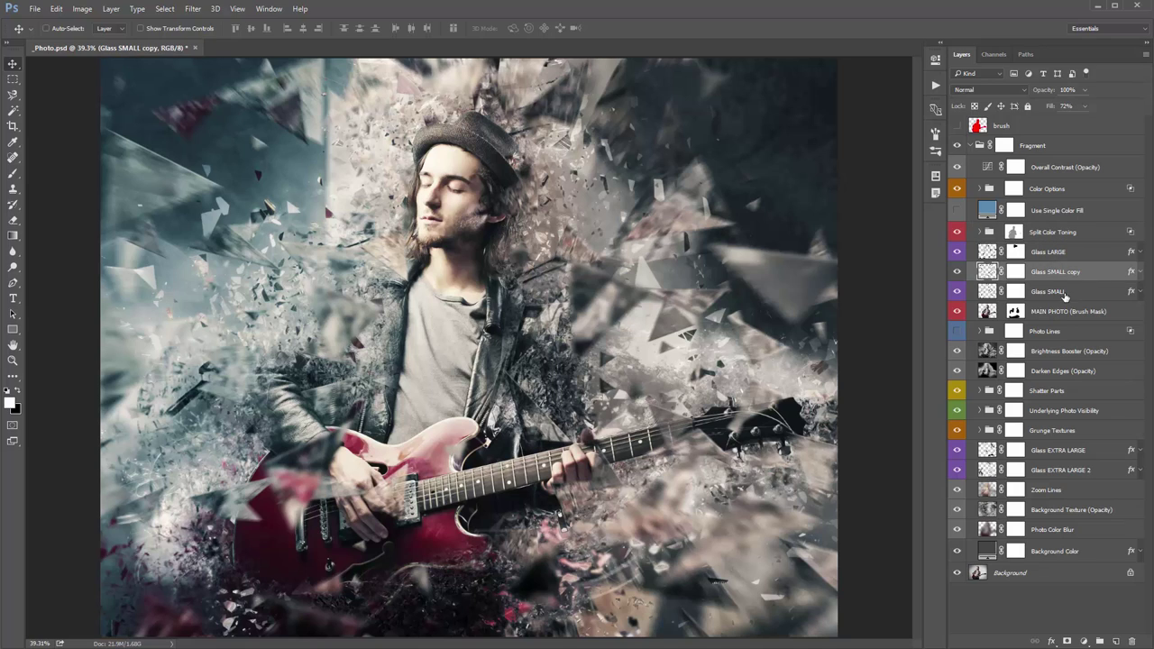
{"action": "left_click", "coordinate": [1064, 292]}
{"action": "left_click", "coordinate": [1044, 332]}
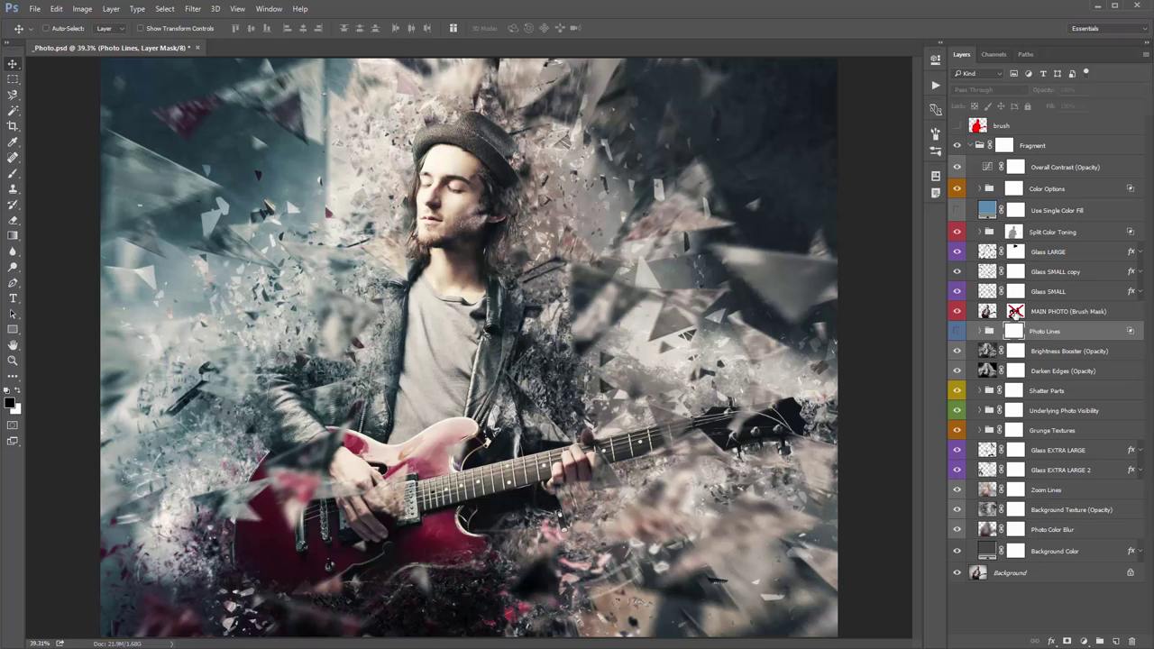
{"action": "left_click", "coordinate": [1016, 312], "text": "shift"}
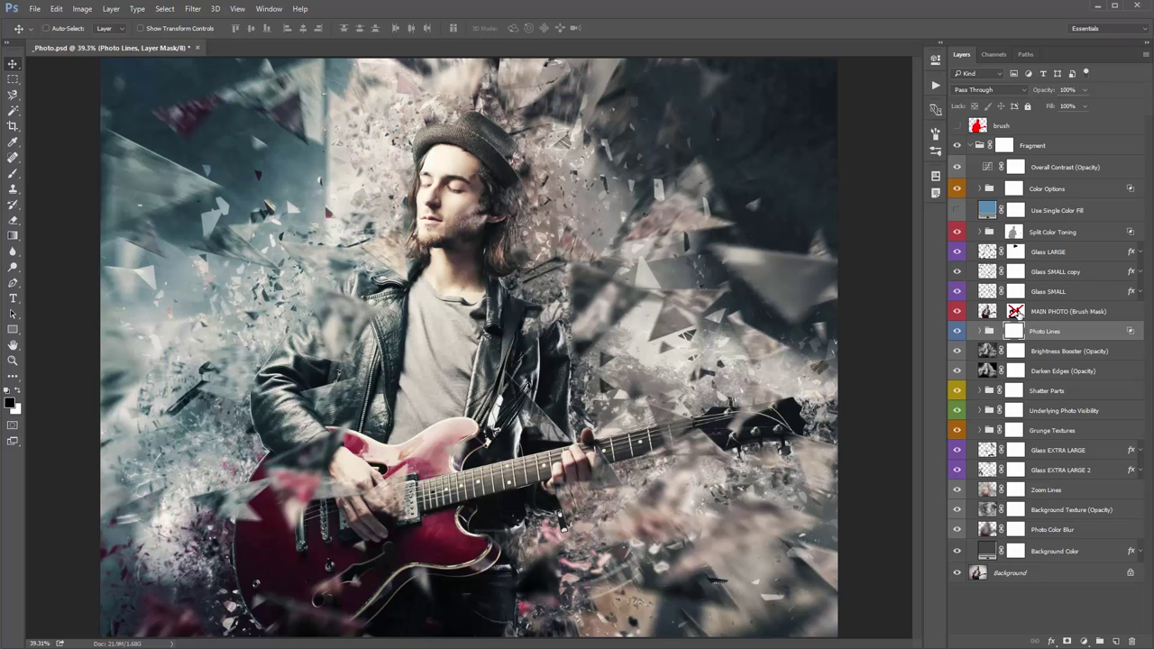
{"action": "left_click", "coordinate": [1014, 312]}
{"action": "left_click", "coordinate": [1014, 312], "text": "shift"}
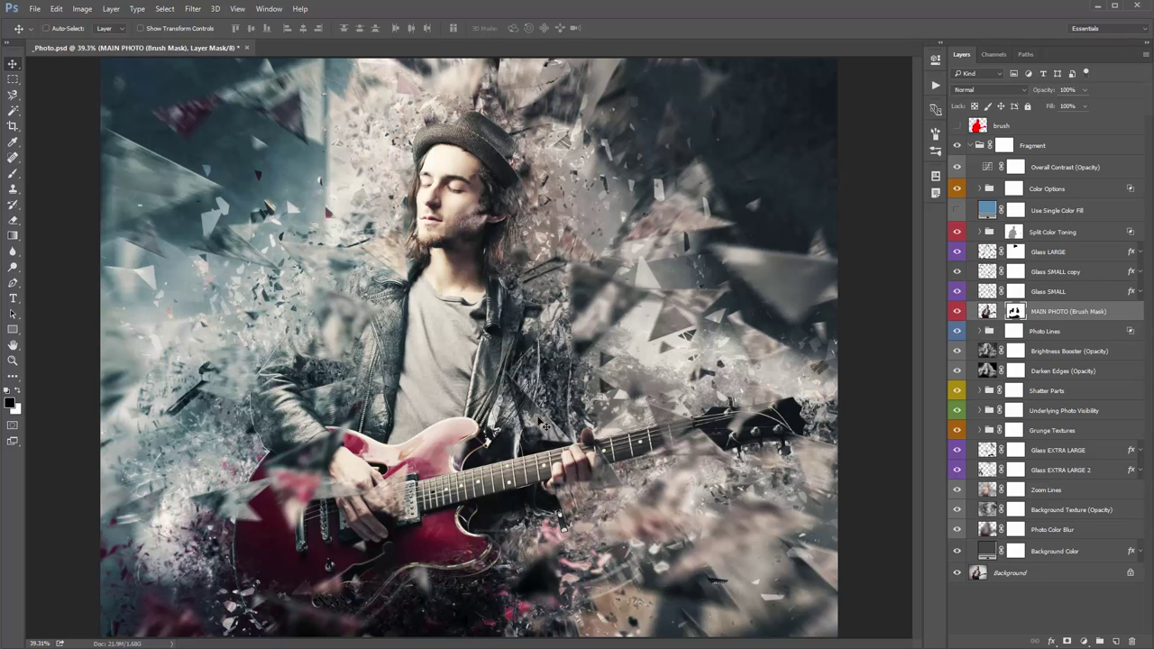
Expand the visible Photo Lines group and compare the image with and without the Normal Lines layer
{"action": "left_click", "coordinate": [955, 332]}
{"action": "left_click", "coordinate": [980, 332]}
{"action": "left_click", "coordinate": [980, 333]}
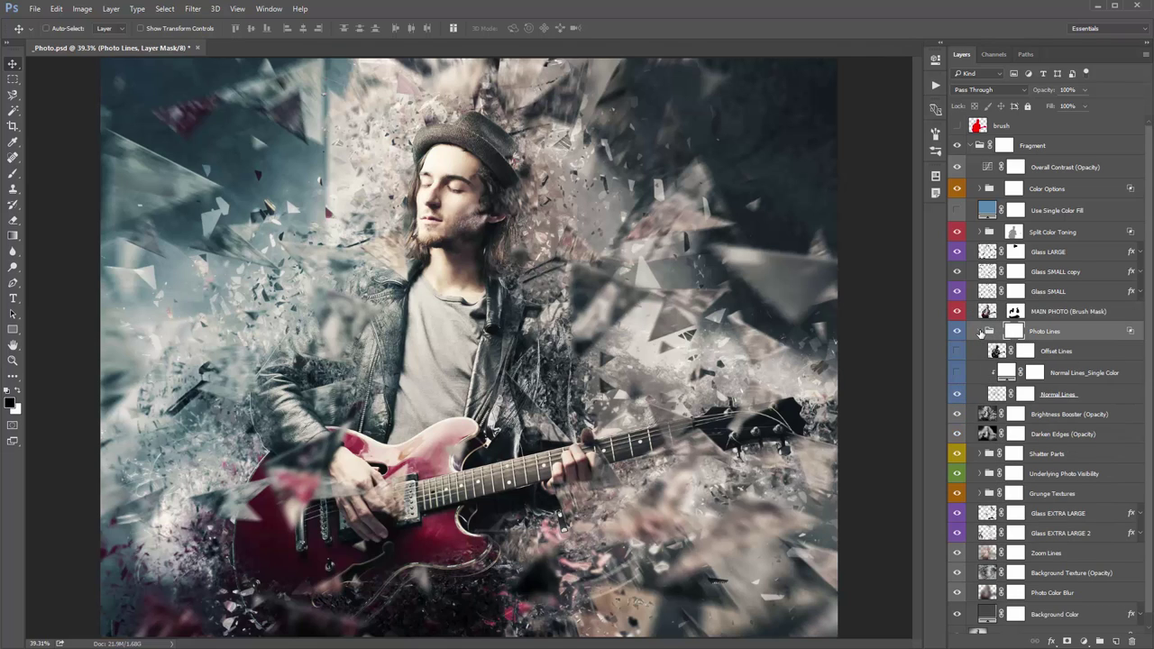
{"action": "left_click", "coordinate": [1052, 394]}
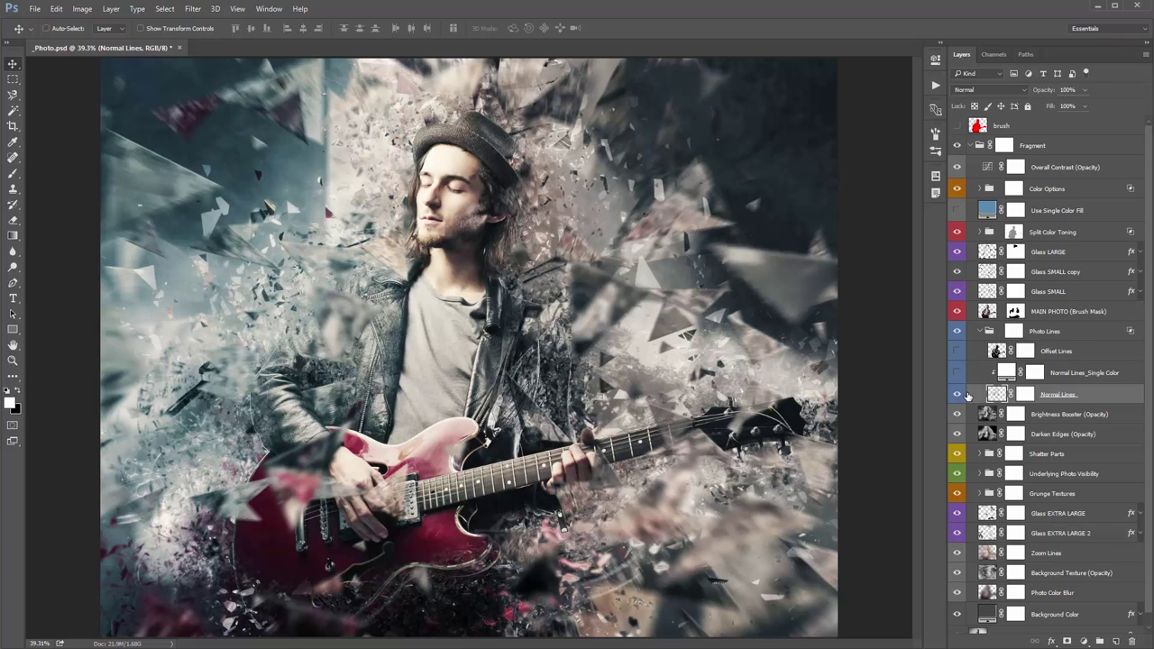
{"action": "left_click", "coordinate": [957, 396]}
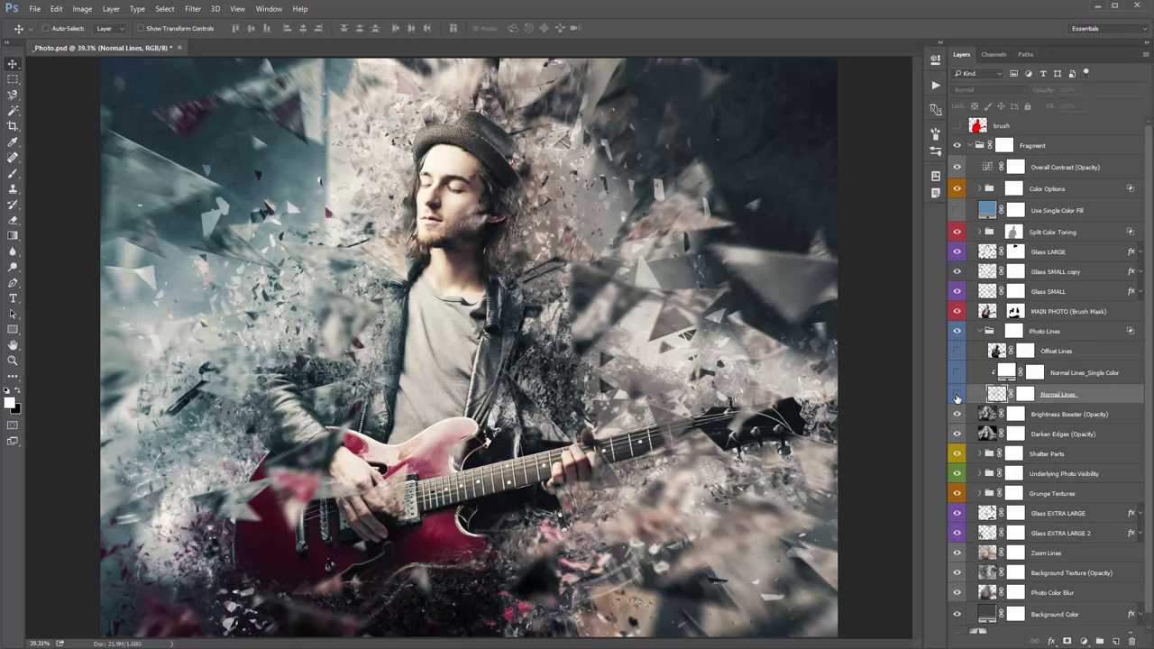
{"action": "left_click", "coordinate": [957, 396]}
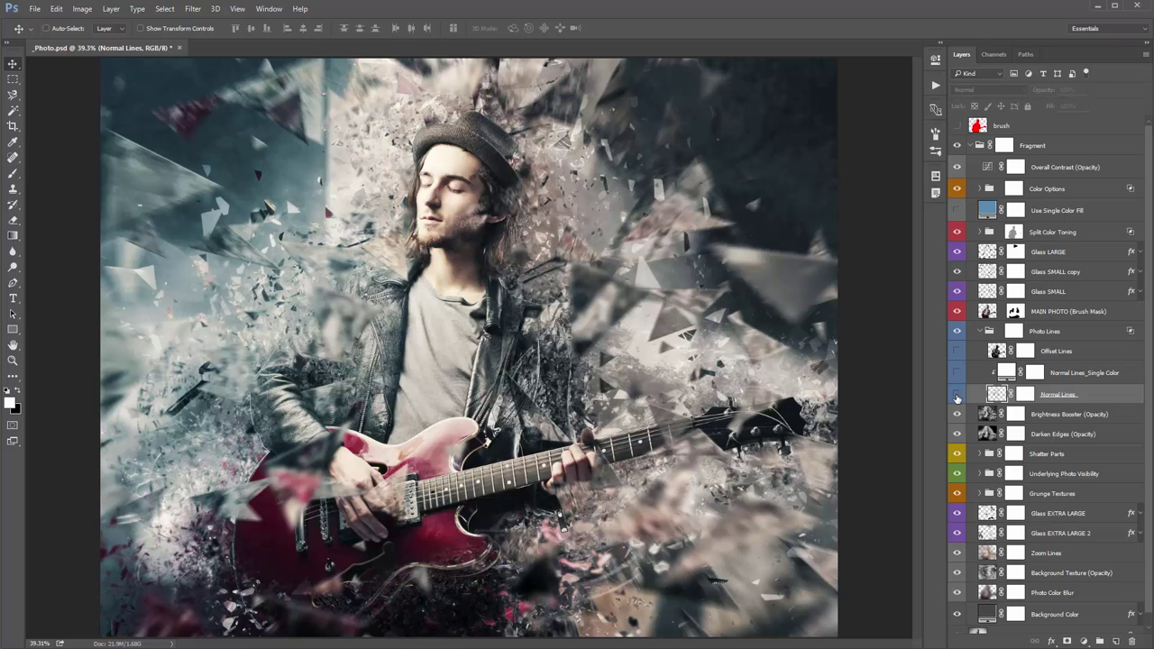
{"action": "left_click", "coordinate": [957, 396]}
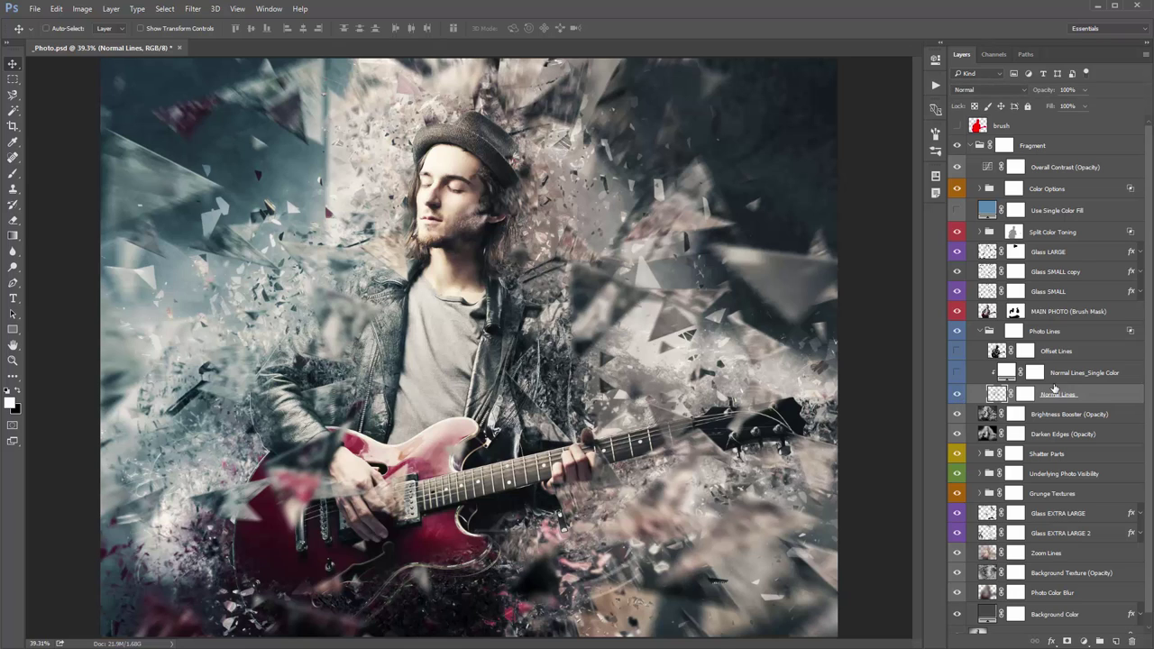
Try blue #3a7ee2 and red #e23a3b fills on the Normal Lines_Single Color layer, and hide that layer again
{"action": "left_click", "coordinate": [1058, 379]}
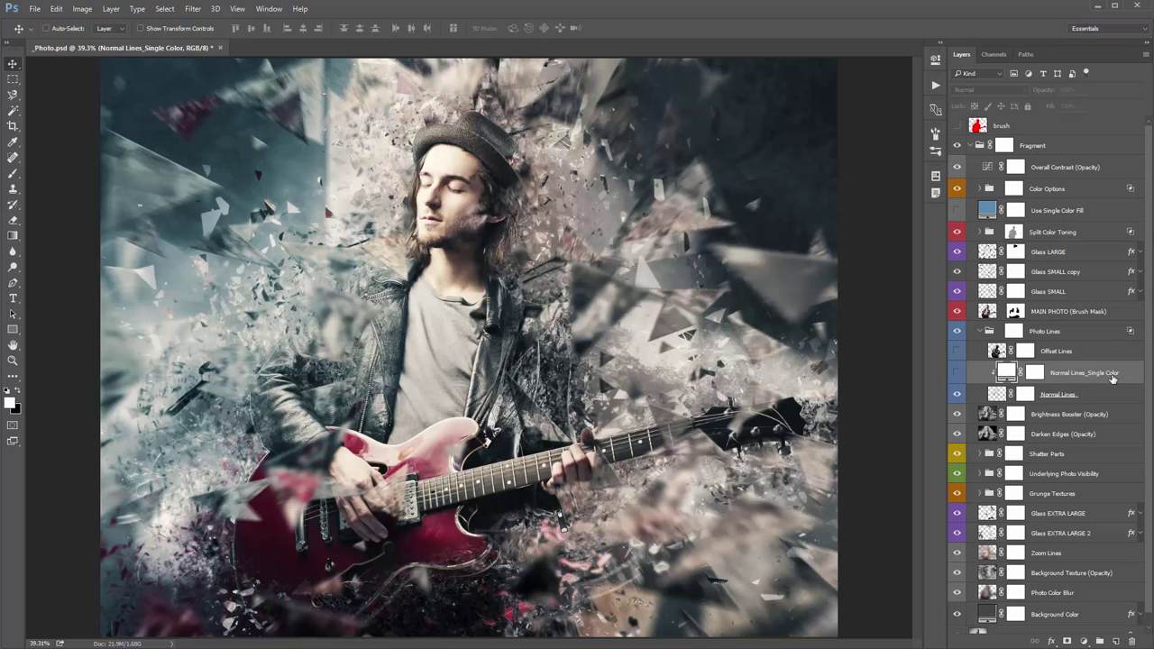
{"action": "left_click", "coordinate": [957, 373]}
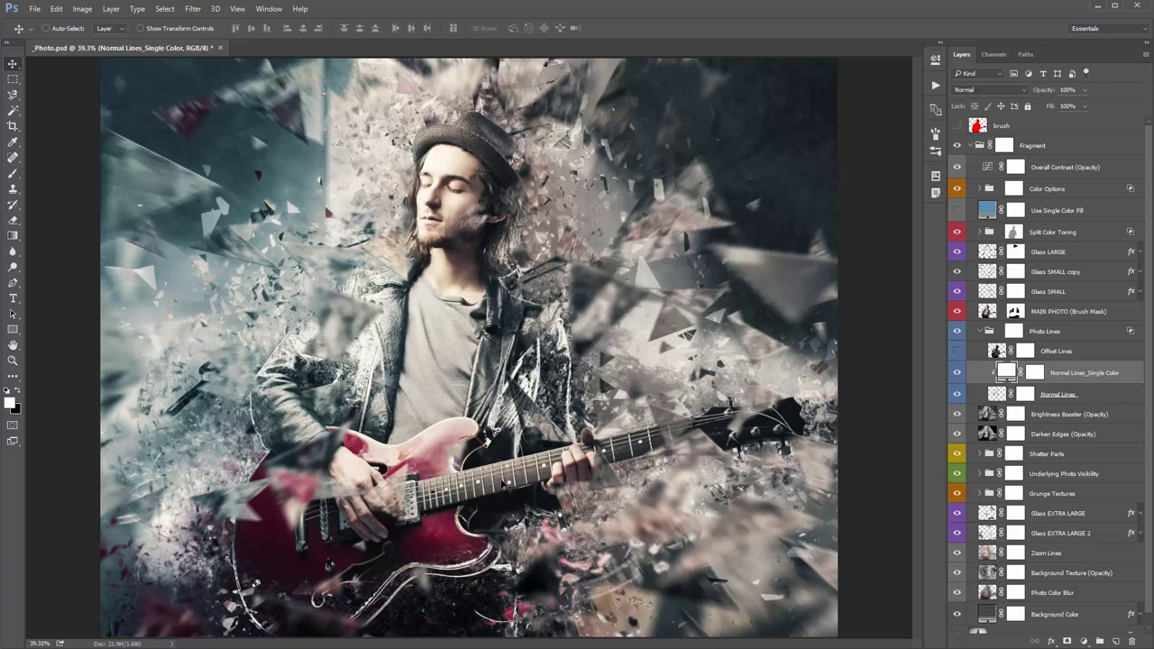
{"action": "double_click", "coordinate": [1006, 373]}
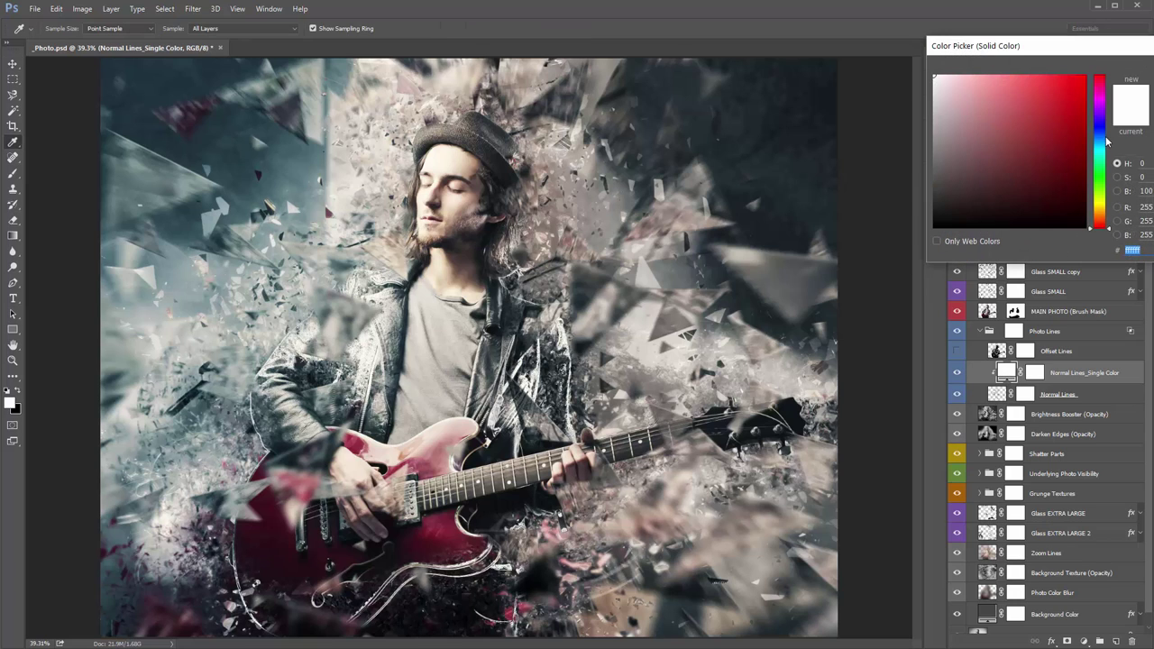
{"action": "left_click", "coordinate": [1103, 137]}
{"action": "left_click", "coordinate": [1045, 91]}
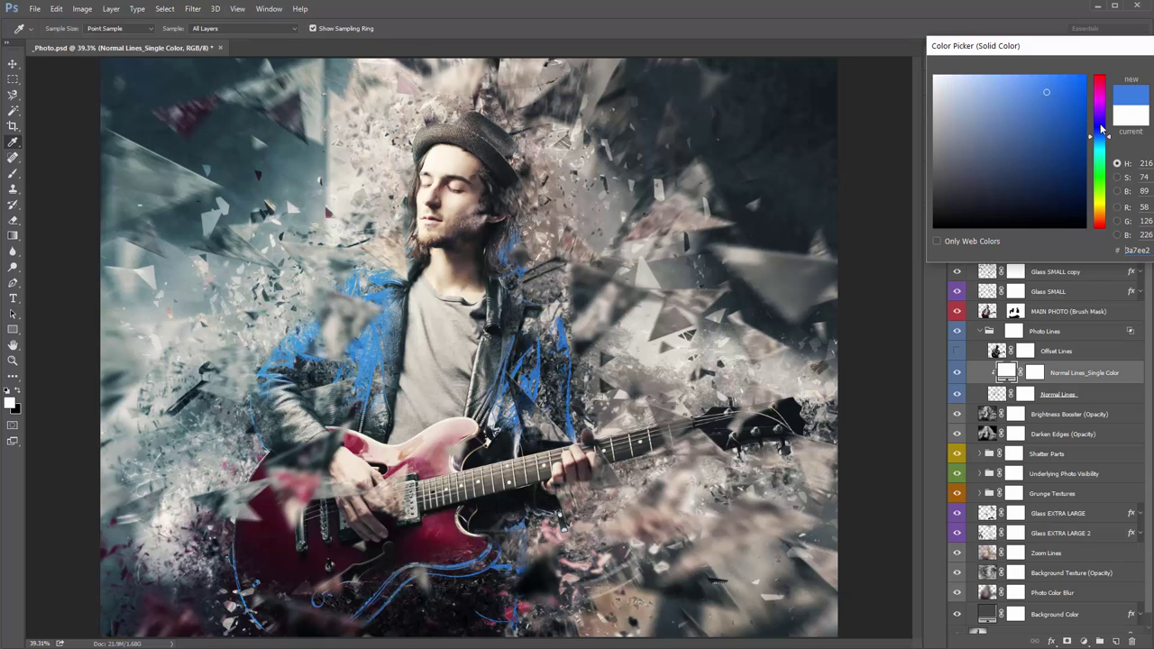
{"action": "left_click_drag", "start_coordinate": [1099, 137], "coordinate": [1097, 78]}
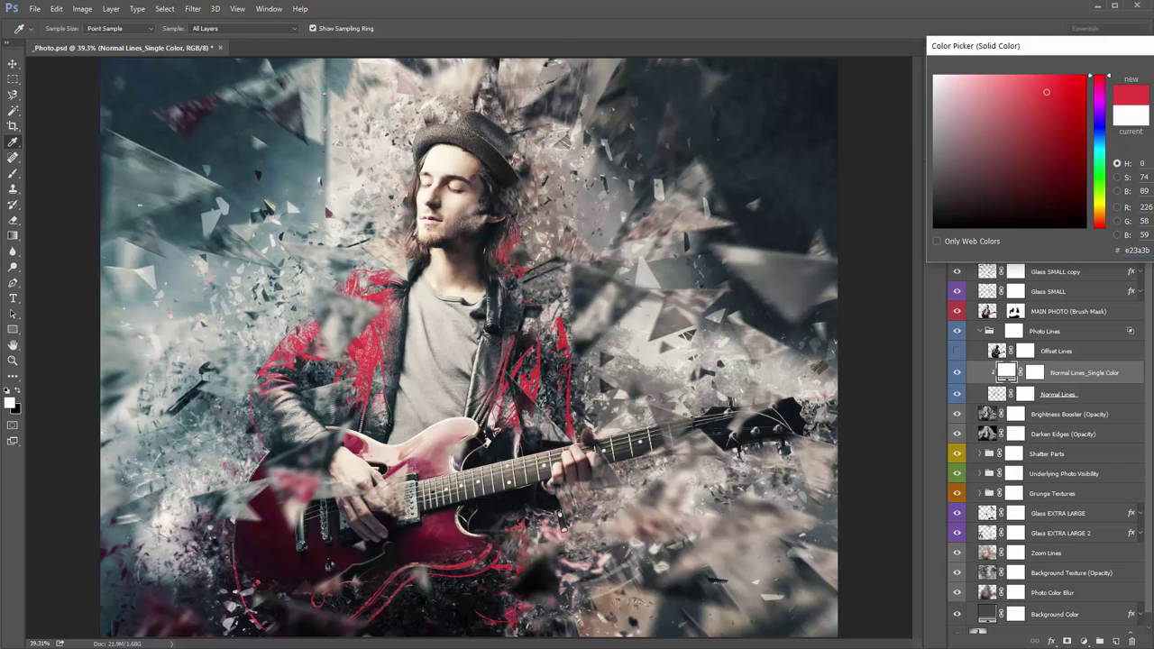
{"action": "key", "text": "Return"}
{"action": "left_click", "coordinate": [957, 371]}
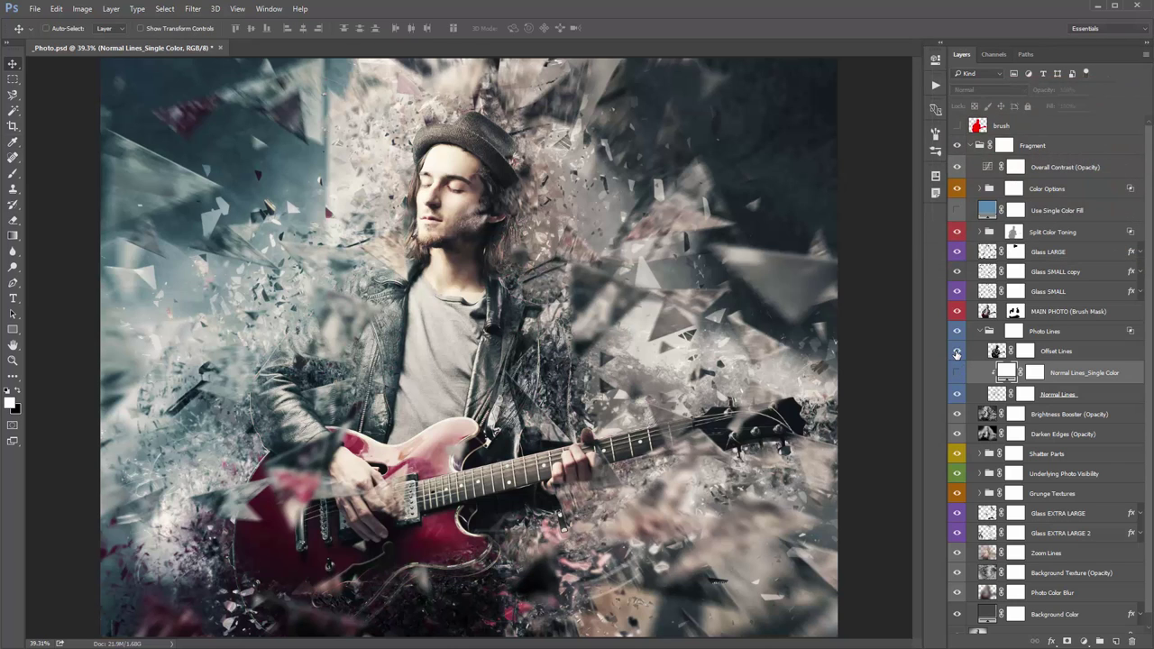
Compare the image with and without the Offset Lines layer, and hide the collapsed Photo Lines group
{"action": "left_click", "coordinate": [956, 352]}
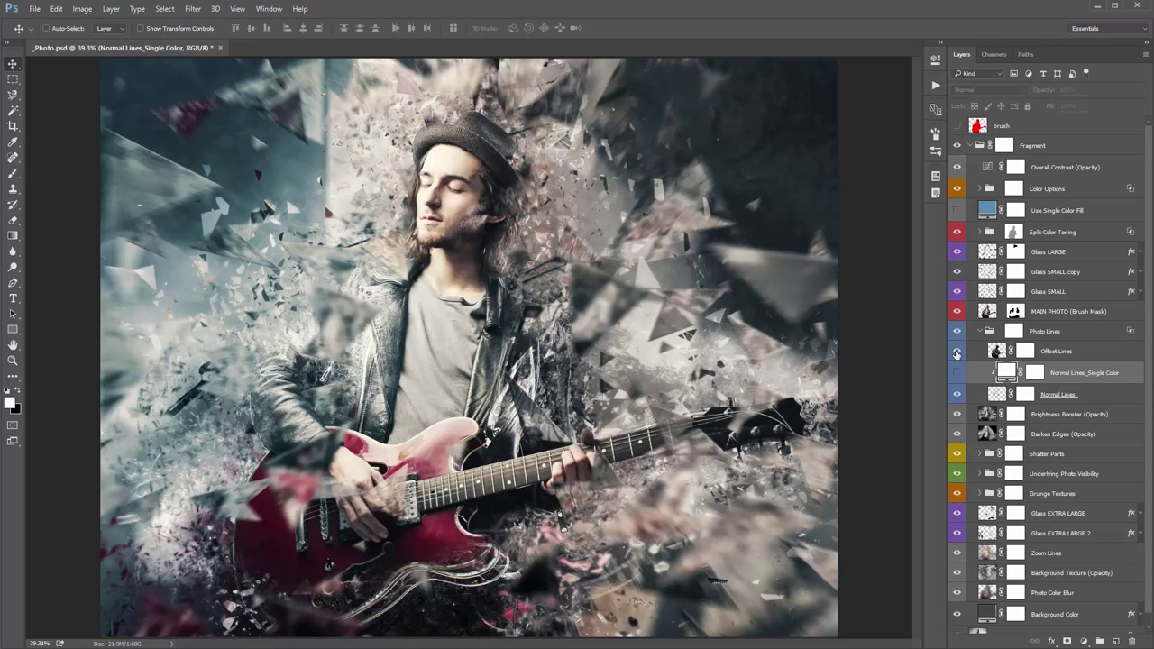
{"action": "left_click", "coordinate": [1039, 396]}
{"action": "left_click", "coordinate": [1037, 352]}
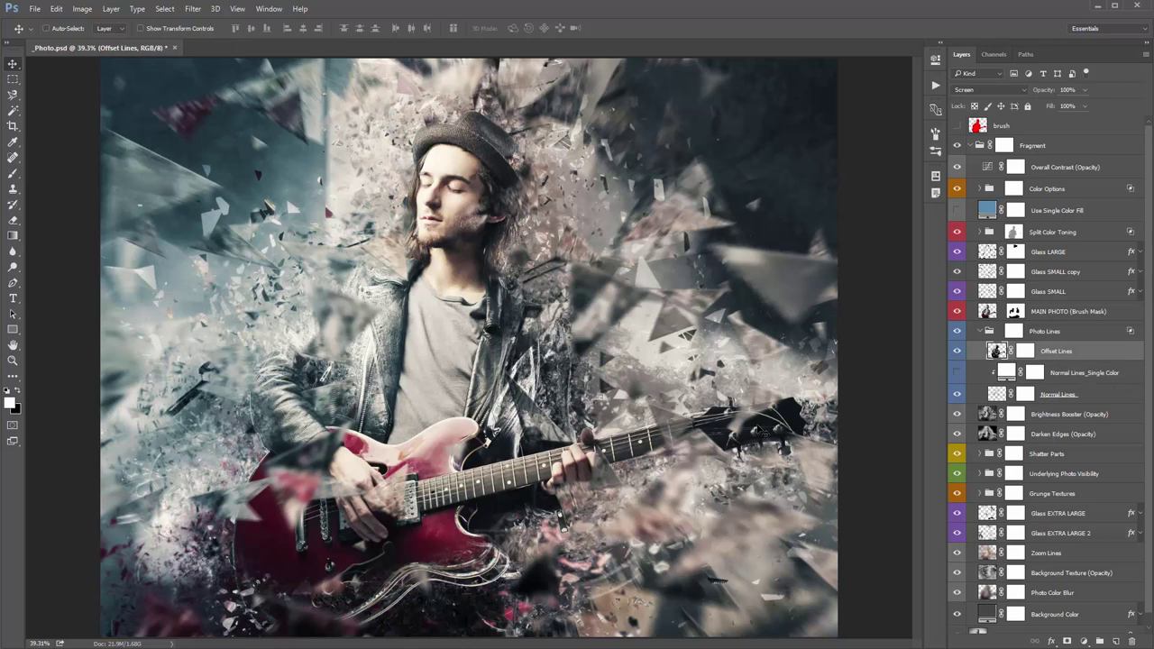
{"action": "left_click", "coordinate": [957, 351]}
{"action": "left_click", "coordinate": [956, 350]}
{"action": "left_click", "coordinate": [957, 350]}
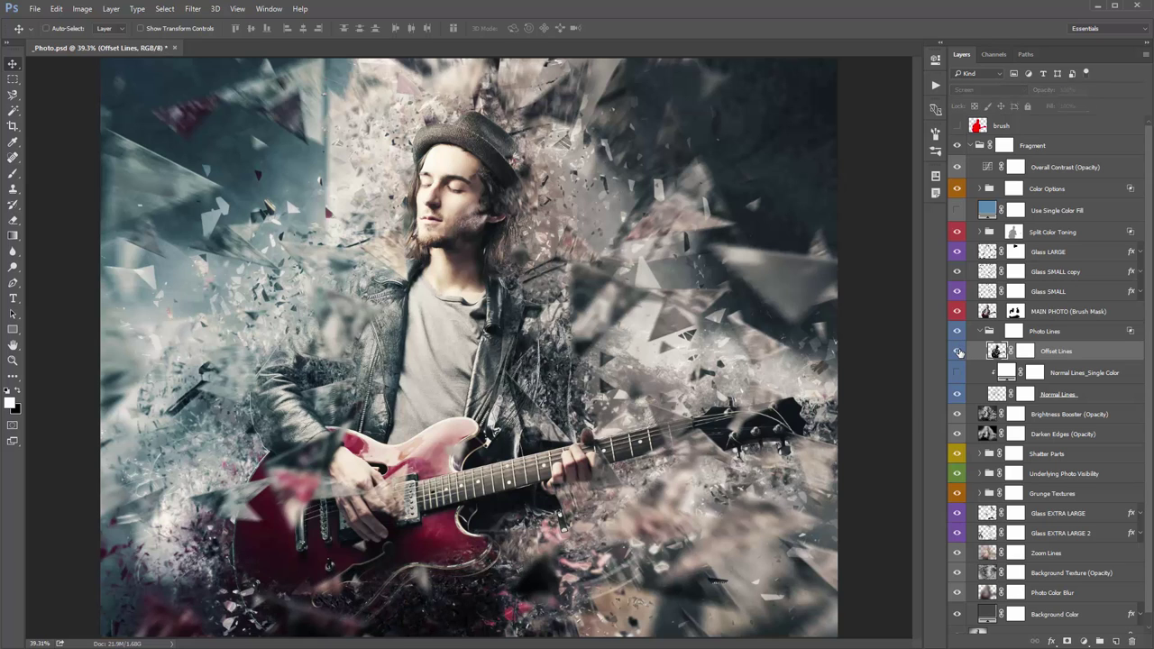
{"action": "left_click", "coordinate": [956, 351]}
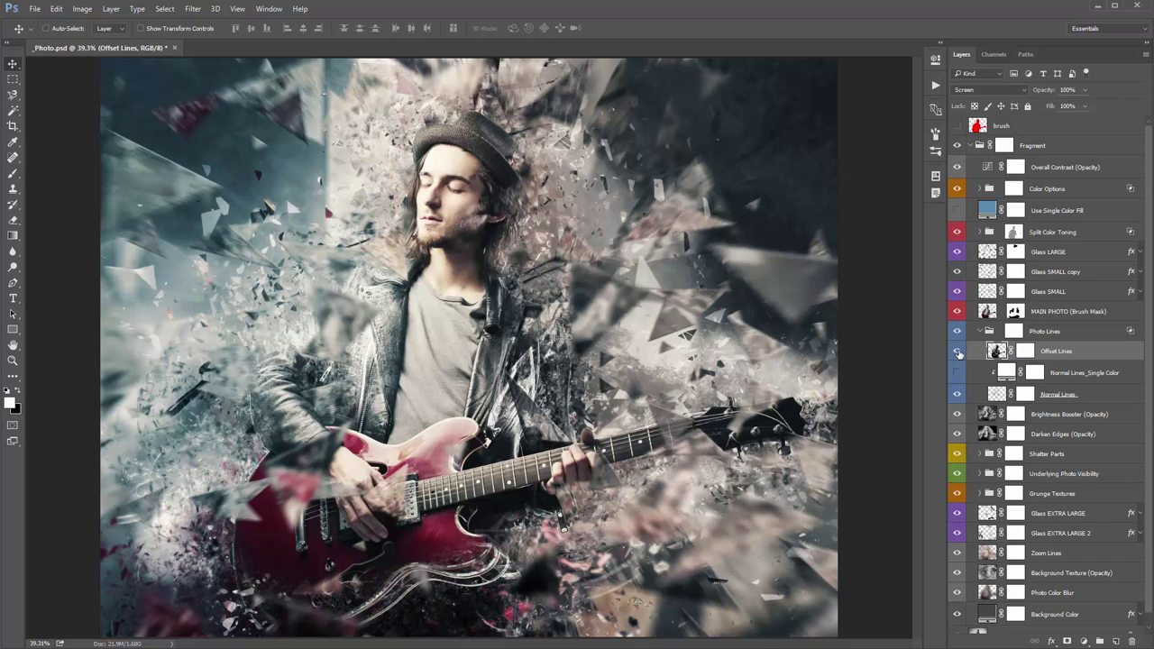
{"action": "left_click", "coordinate": [956, 351]}
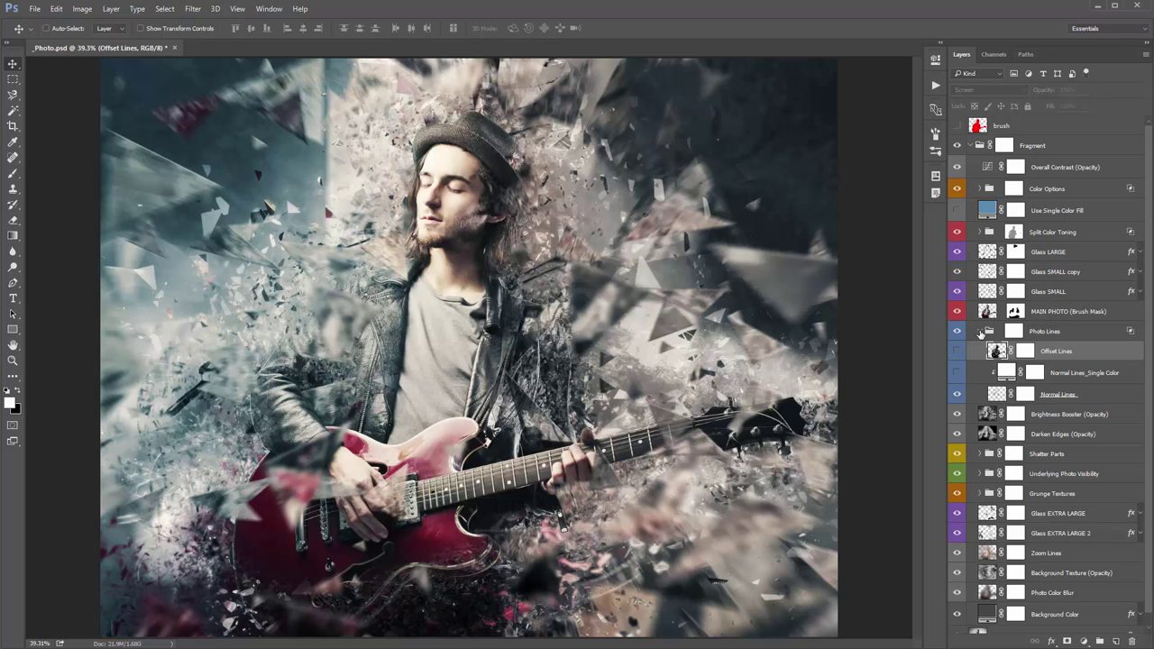
{"action": "left_click", "coordinate": [980, 332]}
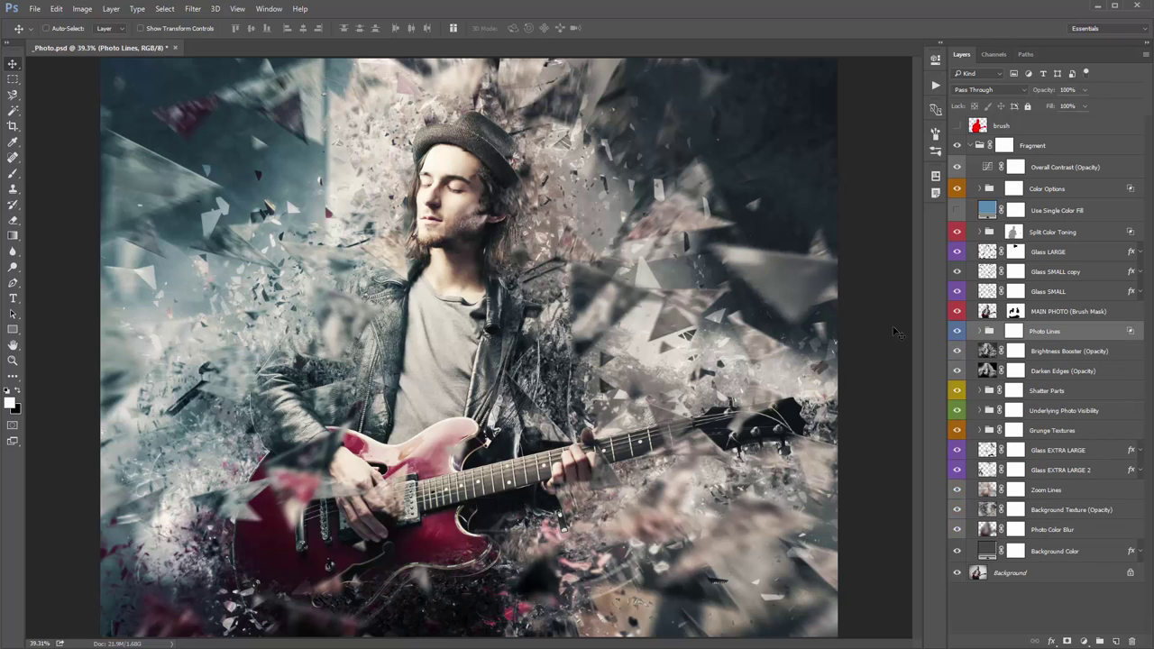
{"action": "left_click", "coordinate": [956, 332]}
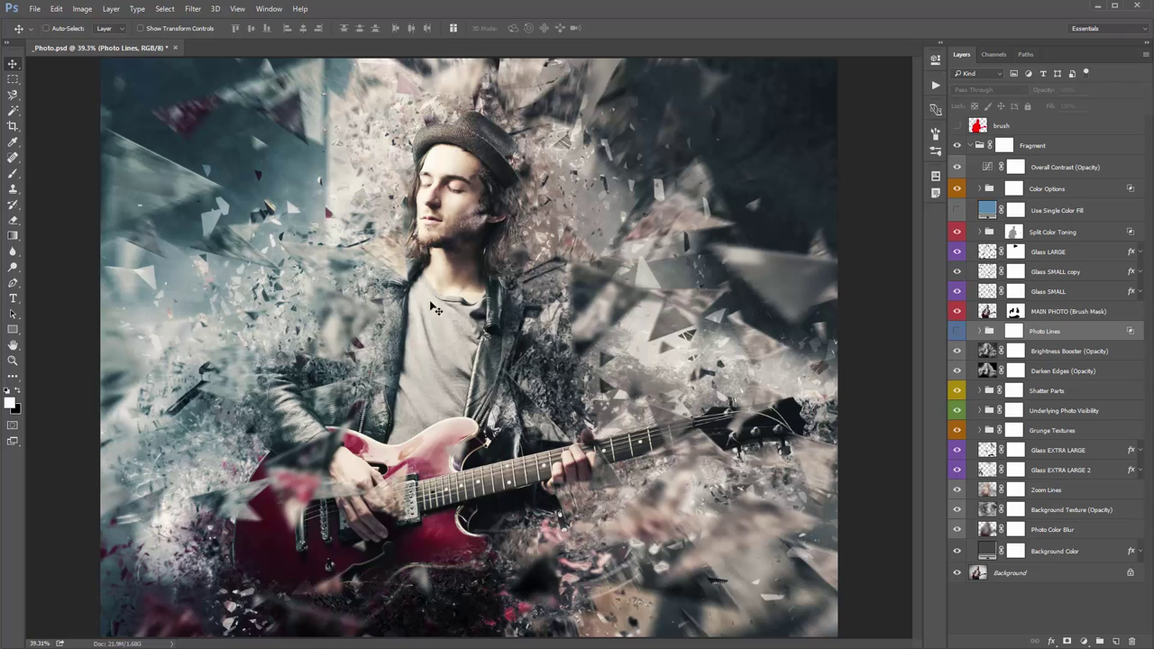
Try a higher opacity on the Brightness Booster layer and restore it to 10%
{"action": "left_click", "coordinate": [1046, 352]}
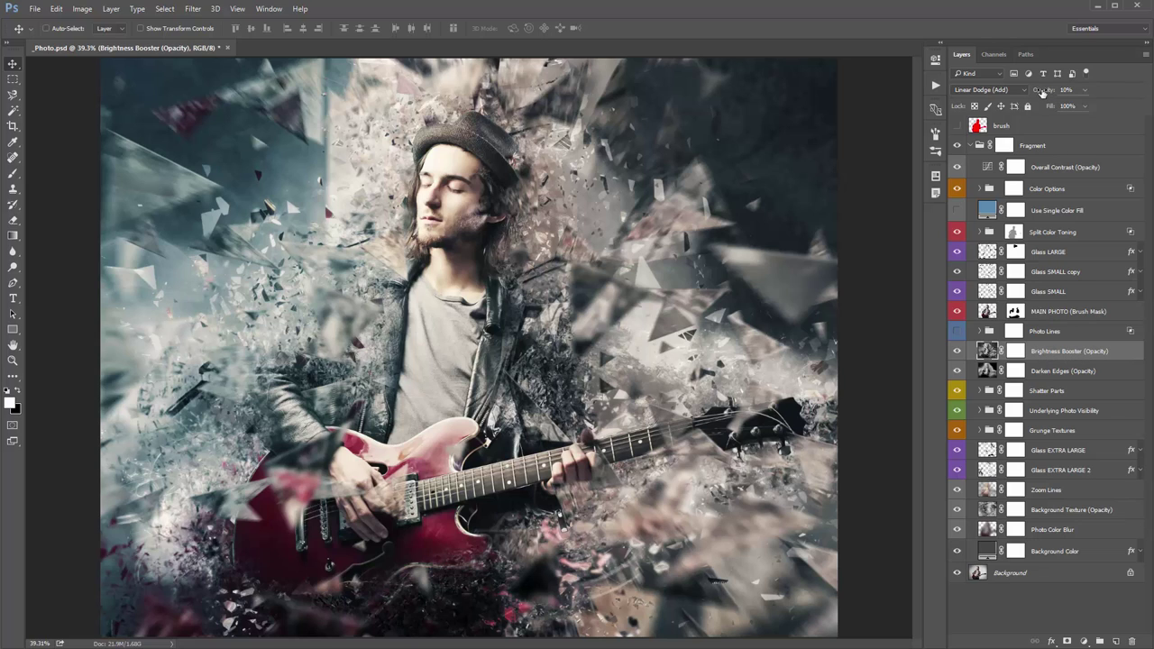
{"action": "left_click_drag", "start_coordinate": [1041, 91], "coordinate": [1077, 93]}
{"action": "type", "text": "10"}
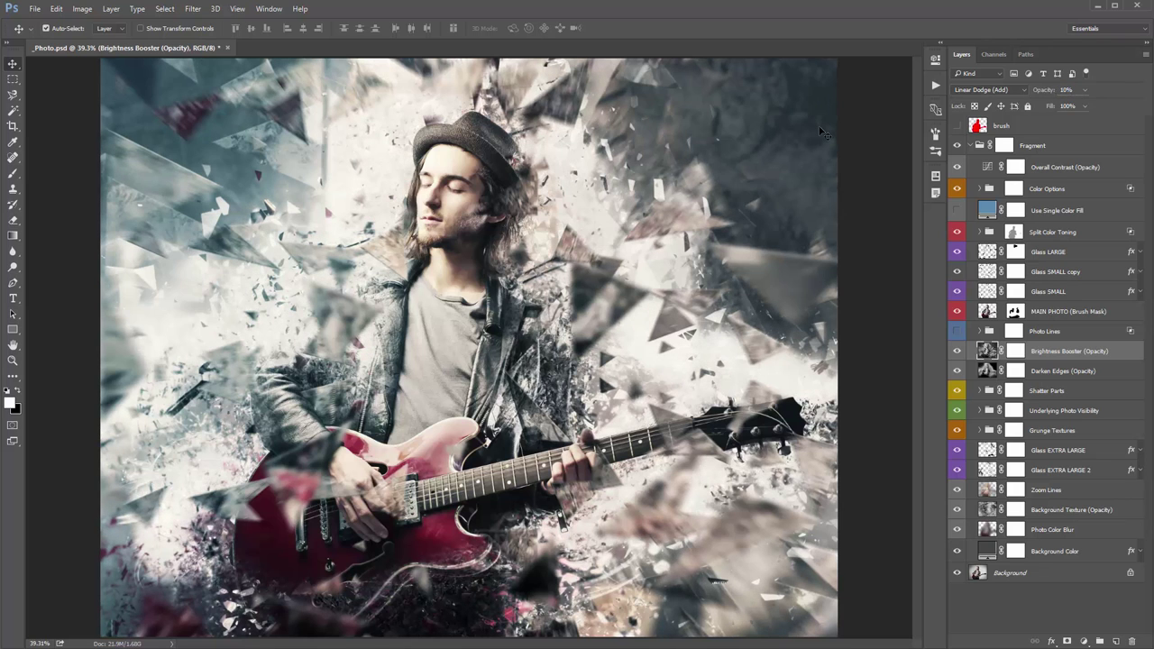
{"action": "key", "text": "Return"}
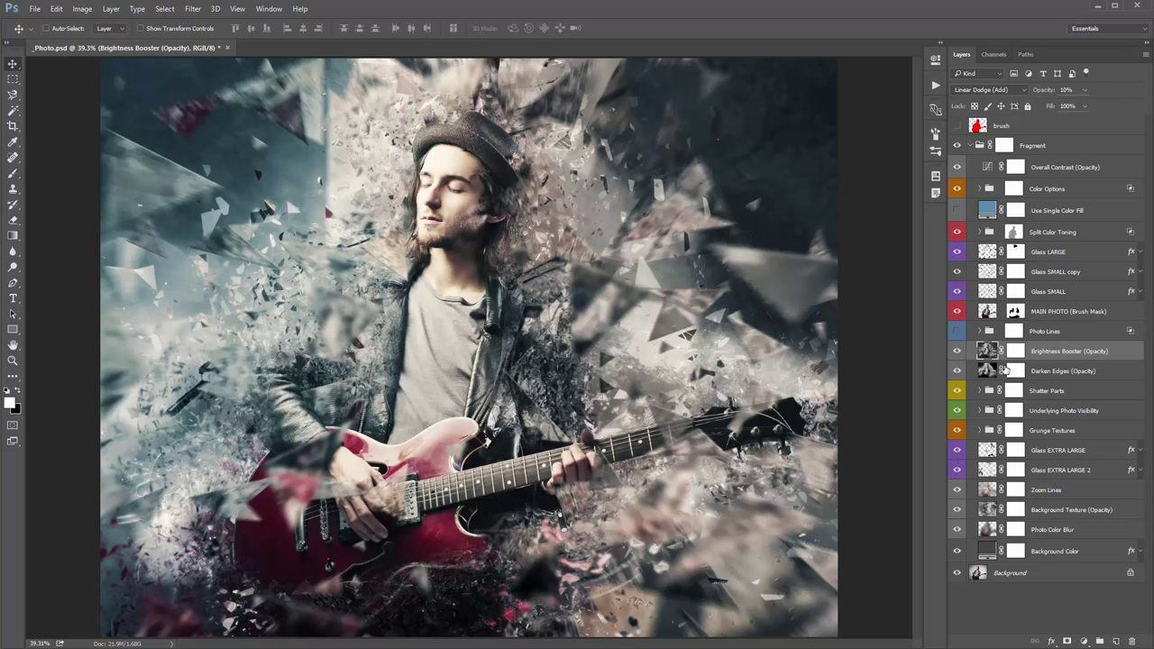
Set the Darken Edges layer's opacity to 60%
{"action": "left_click", "coordinate": [1058, 373]}
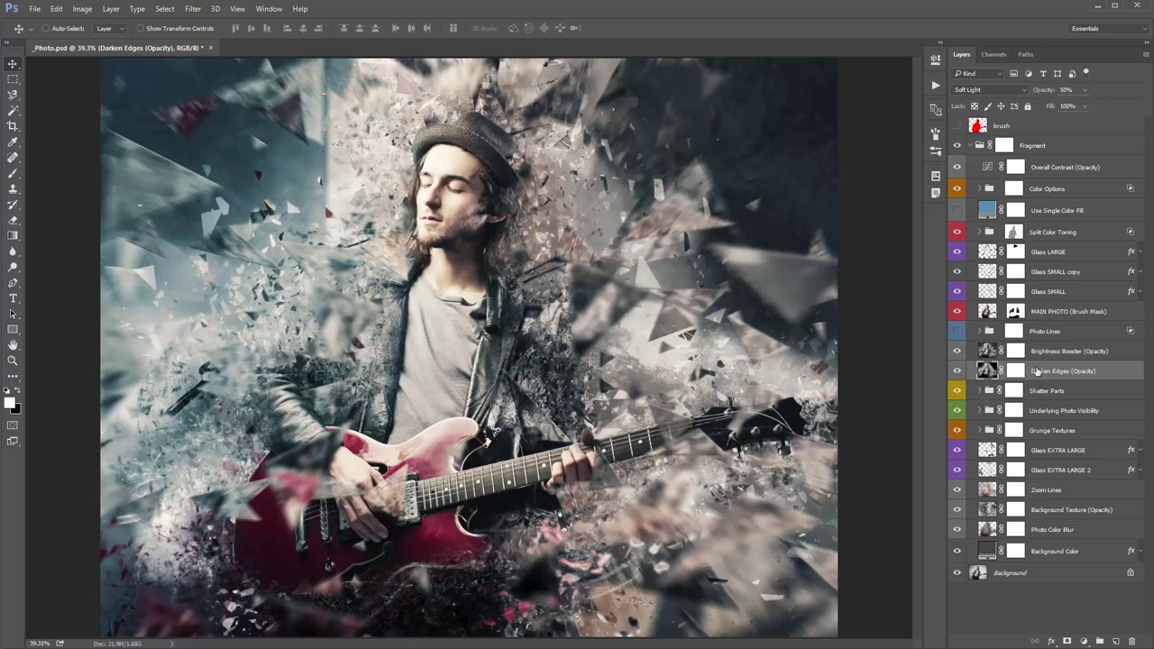
{"action": "left_click_drag", "start_coordinate": [1039, 93], "coordinate": [783, 106]}
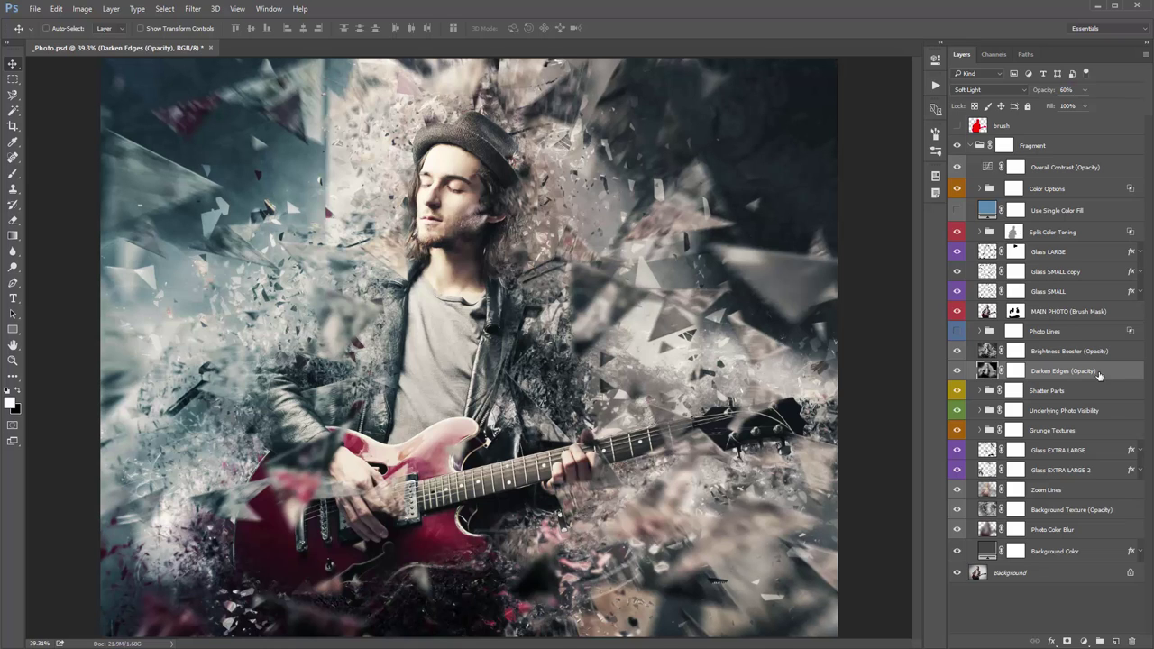
Hide MAIN PHOTO, Shatter Parts and everything from Underlying Photo Visibility down to Photo Color Blur, with Background Color kept visible
{"action": "left_click", "coordinate": [1073, 394]}
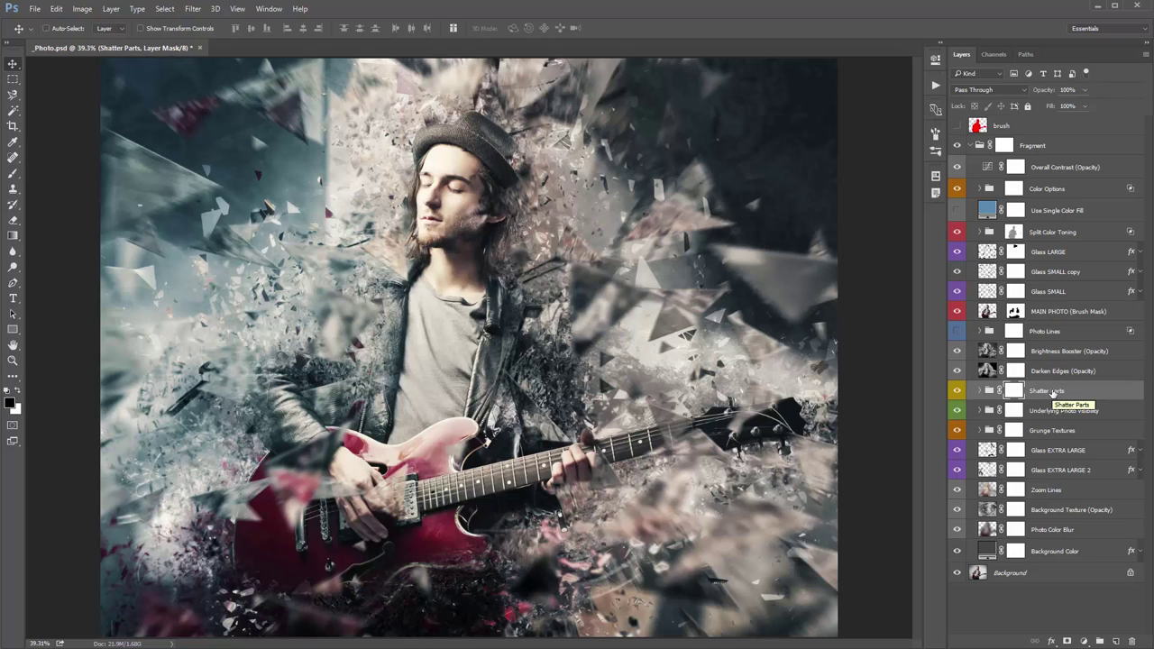
{"action": "left_click_drag", "start_coordinate": [957, 411], "coordinate": [959, 551]}
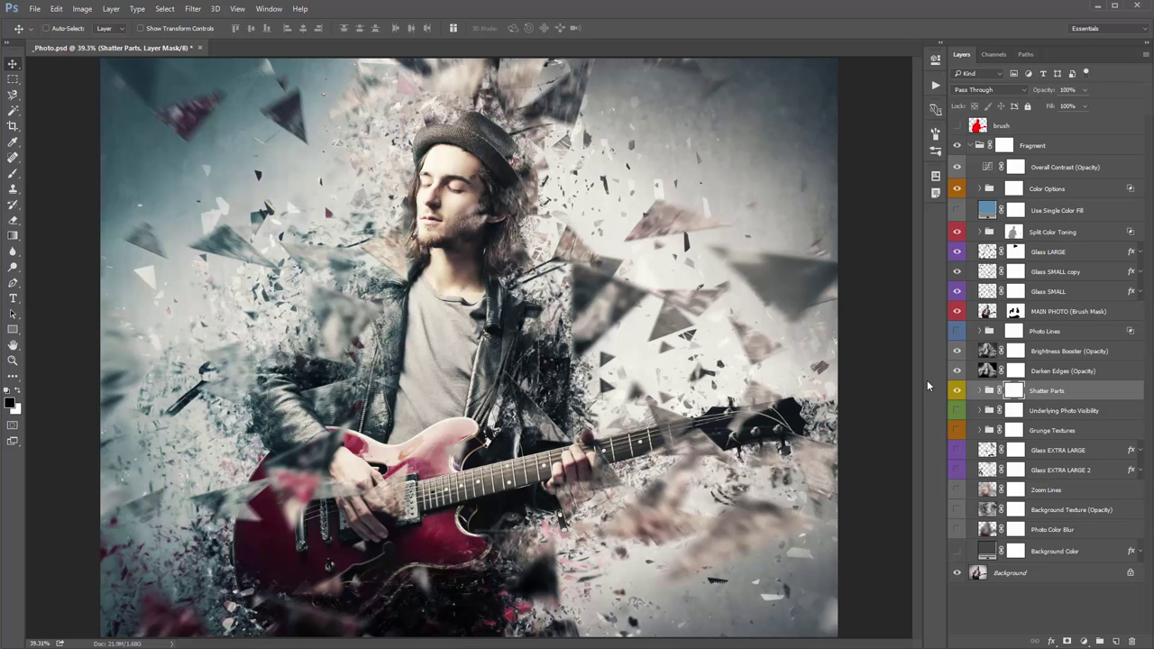
{"action": "left_click", "coordinate": [957, 312]}
{"action": "left_click", "coordinate": [956, 391]}
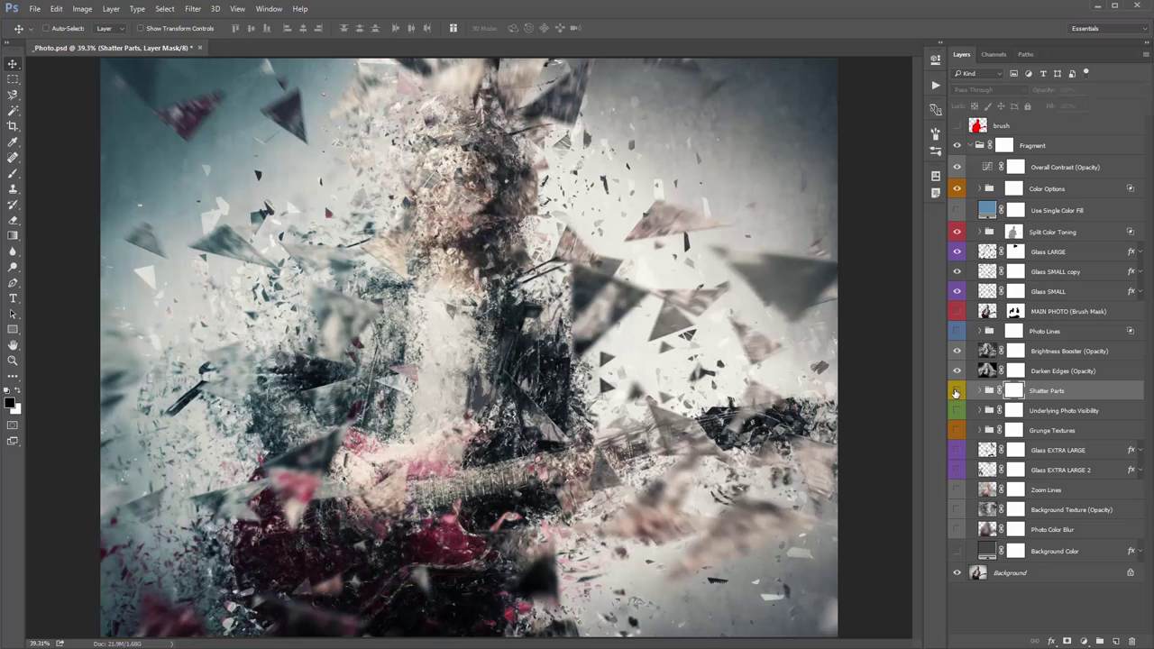
{"action": "left_click", "coordinate": [956, 551]}
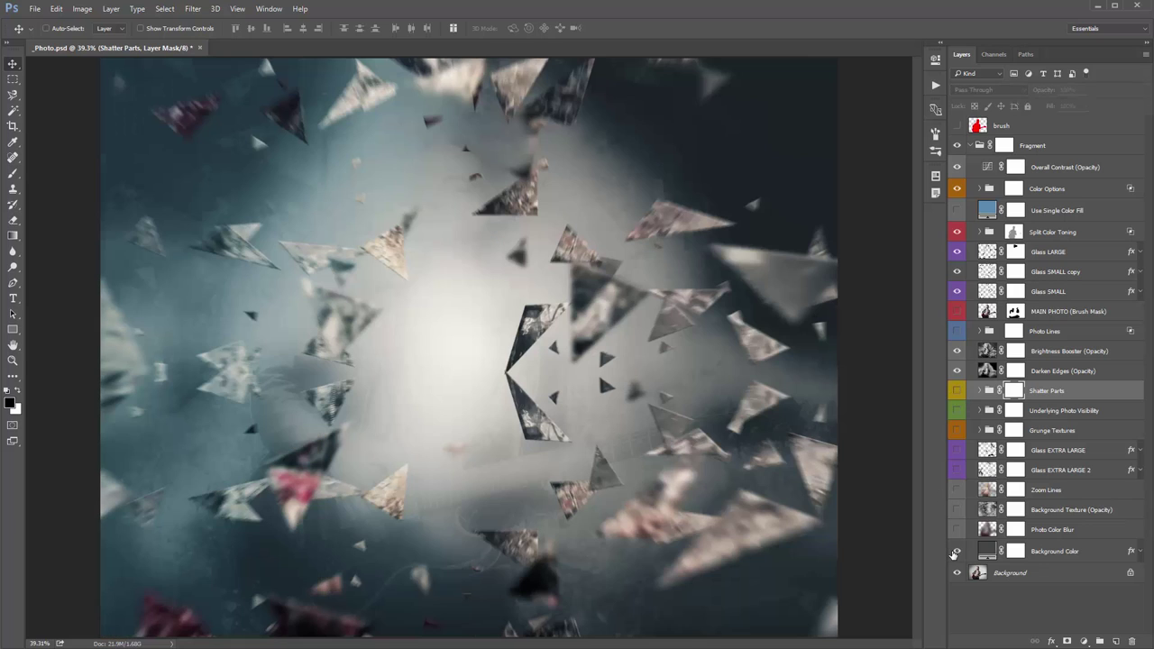
Show and expand the Shatter Parts group, comparing the image with and without the MAIN PHOTO layer
{"action": "left_click", "coordinate": [957, 252]}
{"action": "left_click", "coordinate": [955, 250]}
{"action": "left_click", "coordinate": [955, 390]}
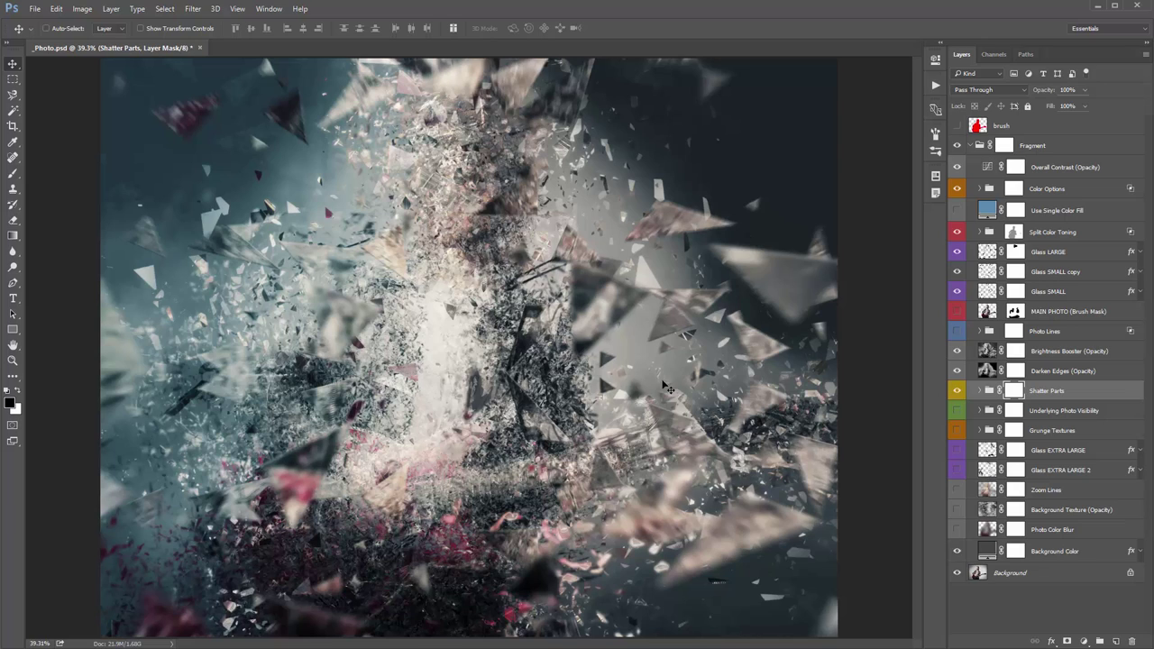
{"action": "left_click", "coordinate": [957, 311]}
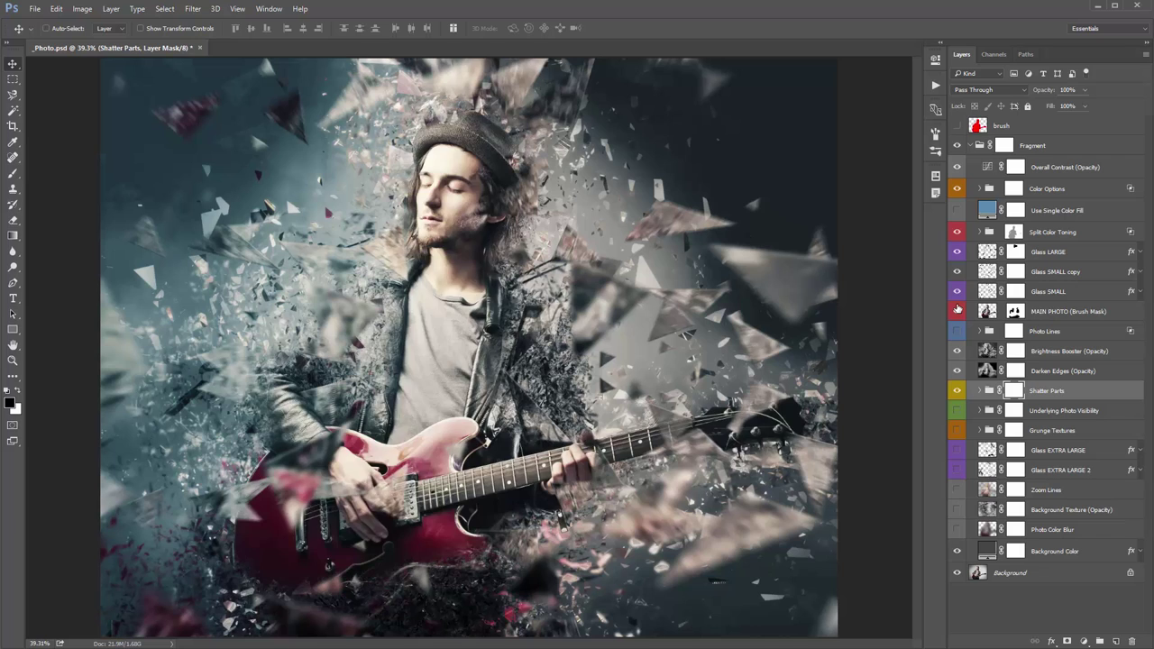
{"action": "left_click", "coordinate": [957, 310]}
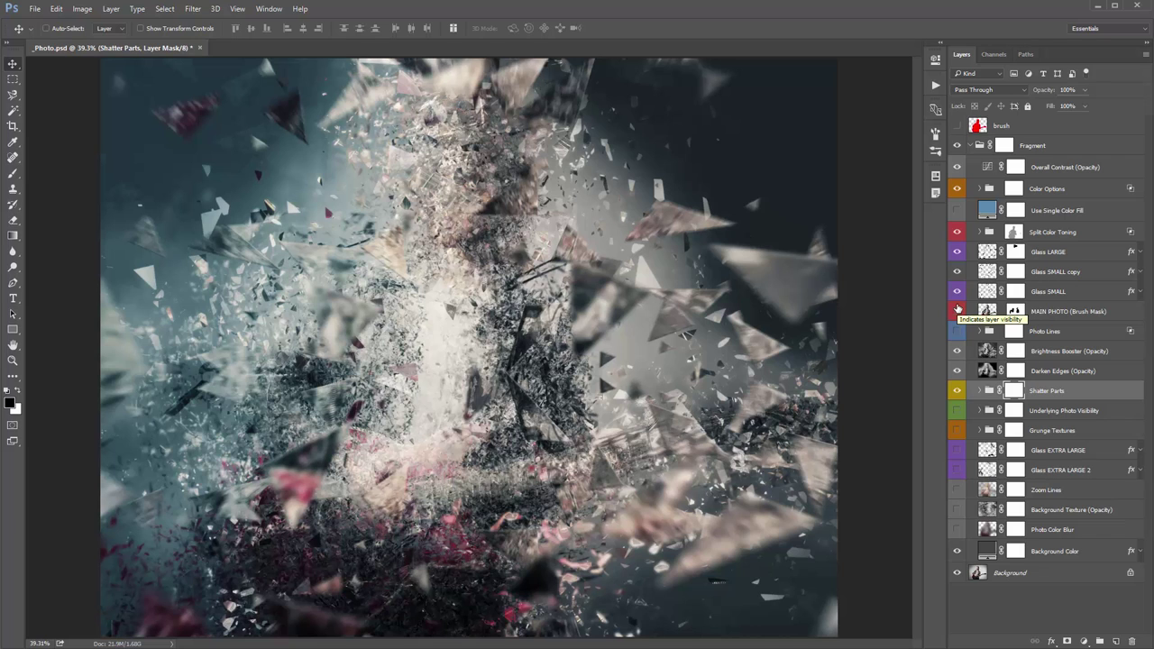
{"action": "left_click", "coordinate": [981, 390]}
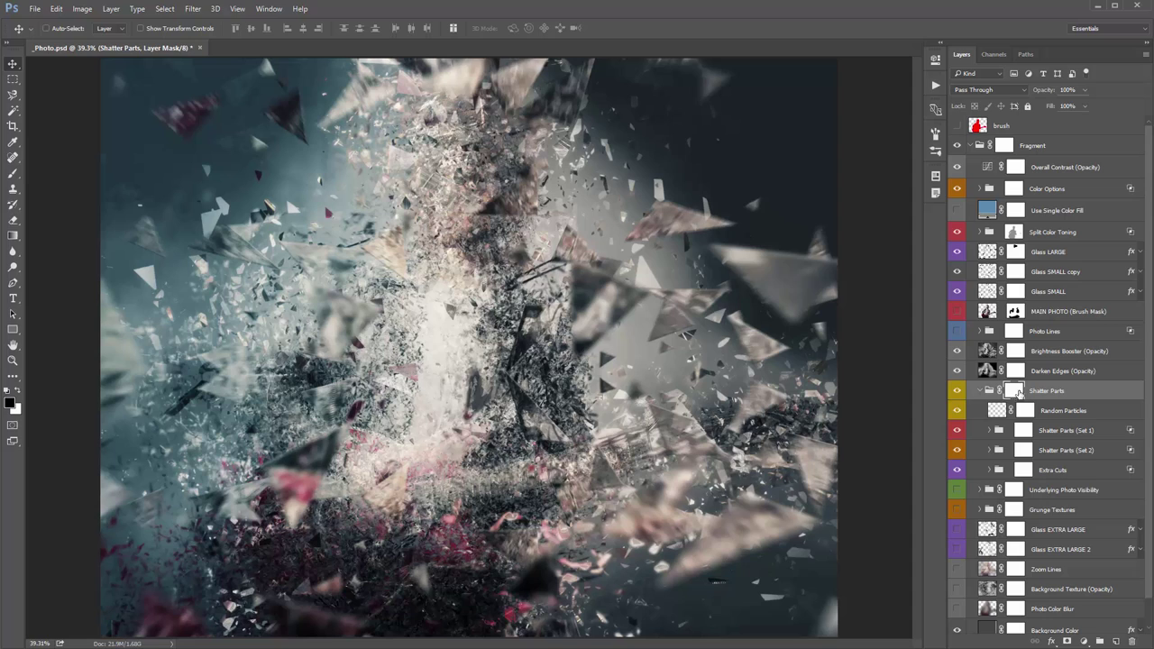
Compare the image with and without the Random Particles layer in the Shatter Parts group
{"action": "left_click", "coordinate": [1068, 467], "text": "shift"}
{"action": "left_click", "coordinate": [1074, 417]}
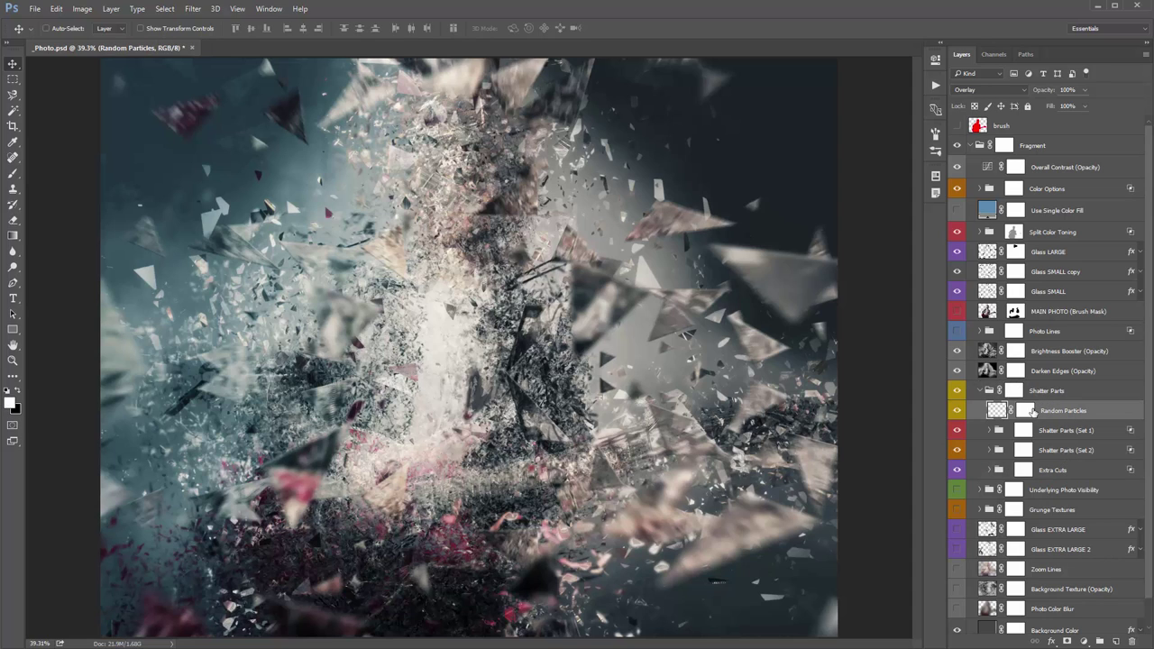
{"action": "left_click", "coordinate": [957, 411]}
{"action": "left_click", "coordinate": [957, 411]}
Expand the Shatter Parts (Set 1) group and preview its blue G1_Fill Color layer, leaving that fill hidden
{"action": "left_click", "coordinate": [1022, 431]}
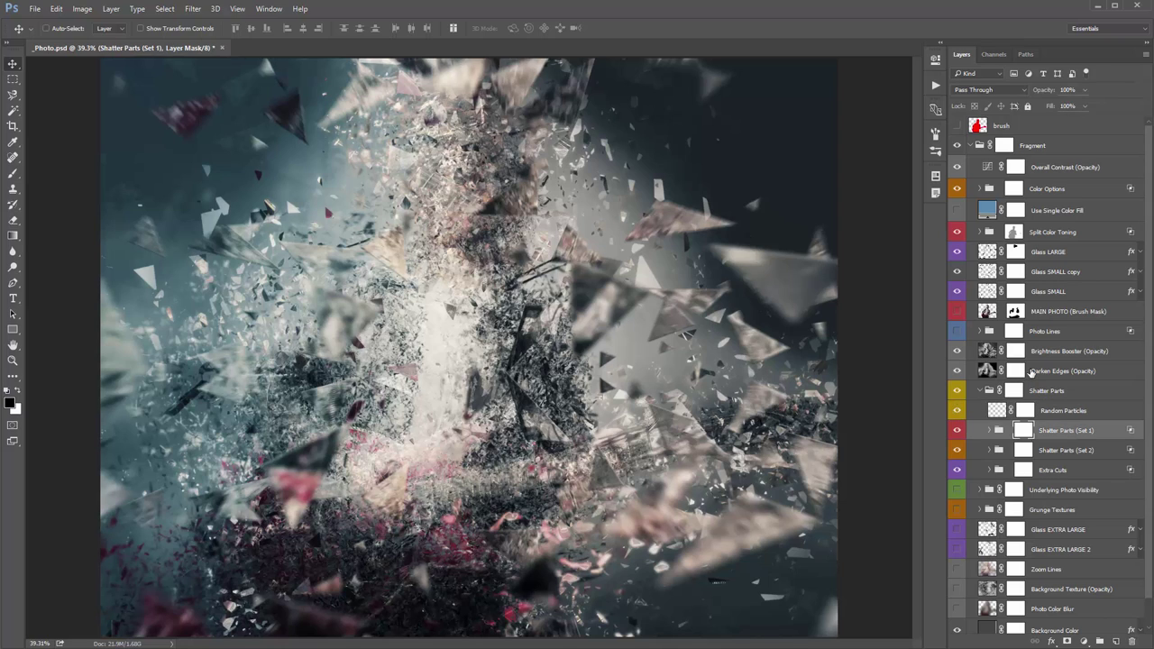
{"action": "left_click", "coordinate": [988, 432]}
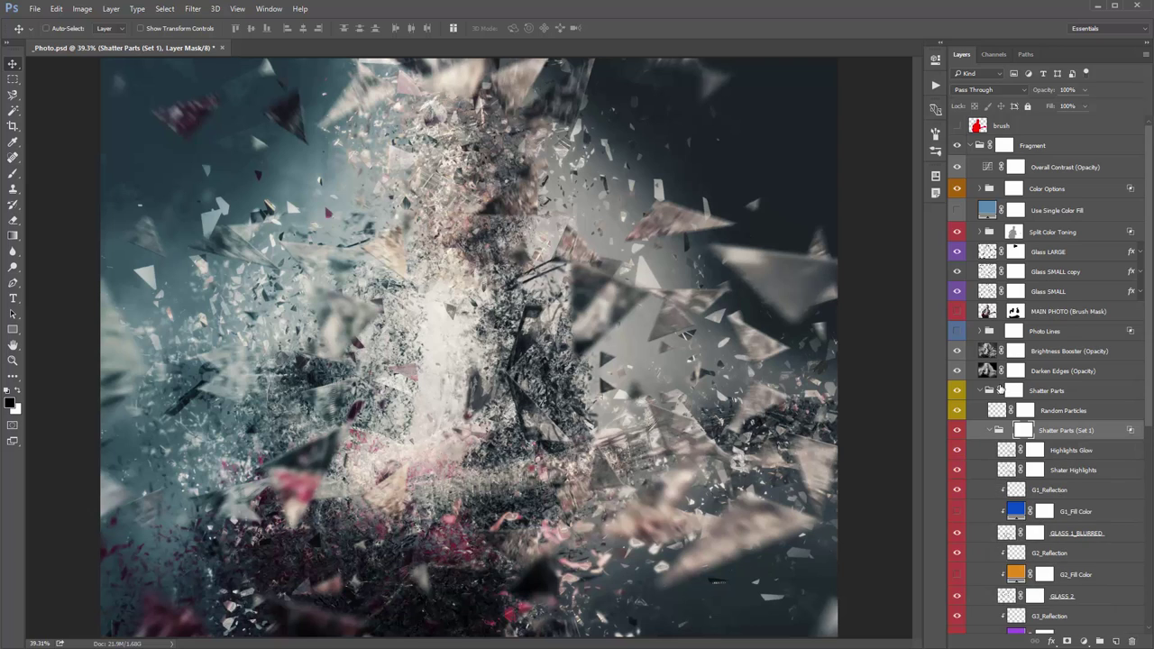
{"action": "scroll", "coordinate": [971, 356], "scroll_direction": "down", "scroll_amount": 4}
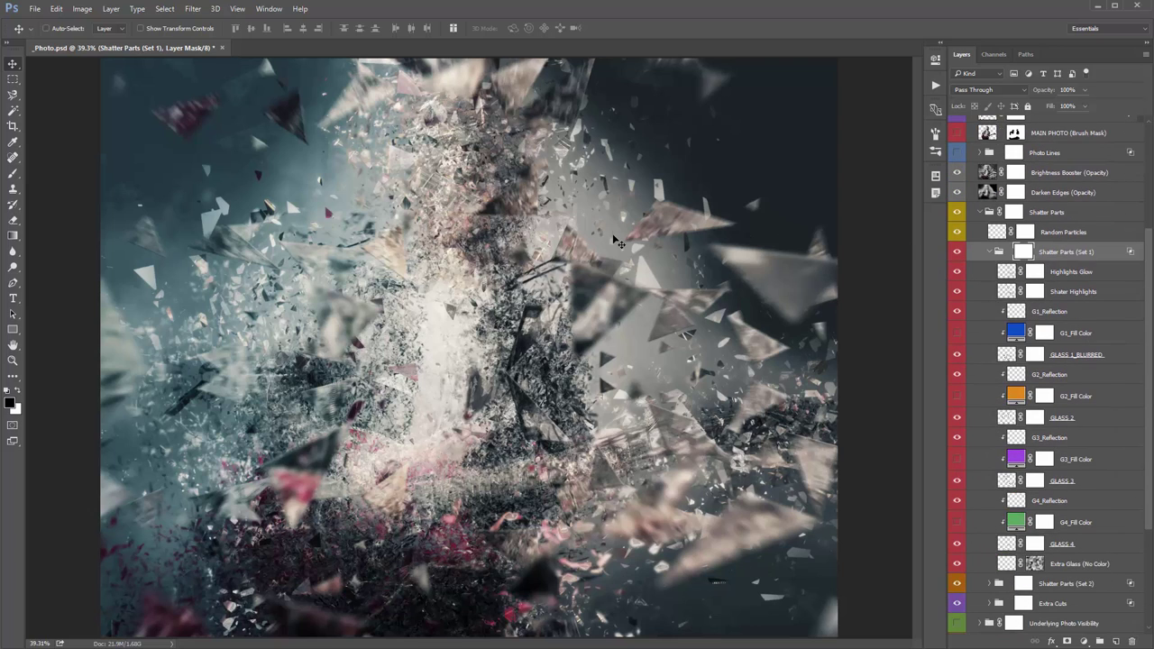
{"action": "left_click", "coordinate": [1063, 335]}
{"action": "scroll", "coordinate": [1062, 337], "scroll_direction": "down", "scroll_amount": 1}
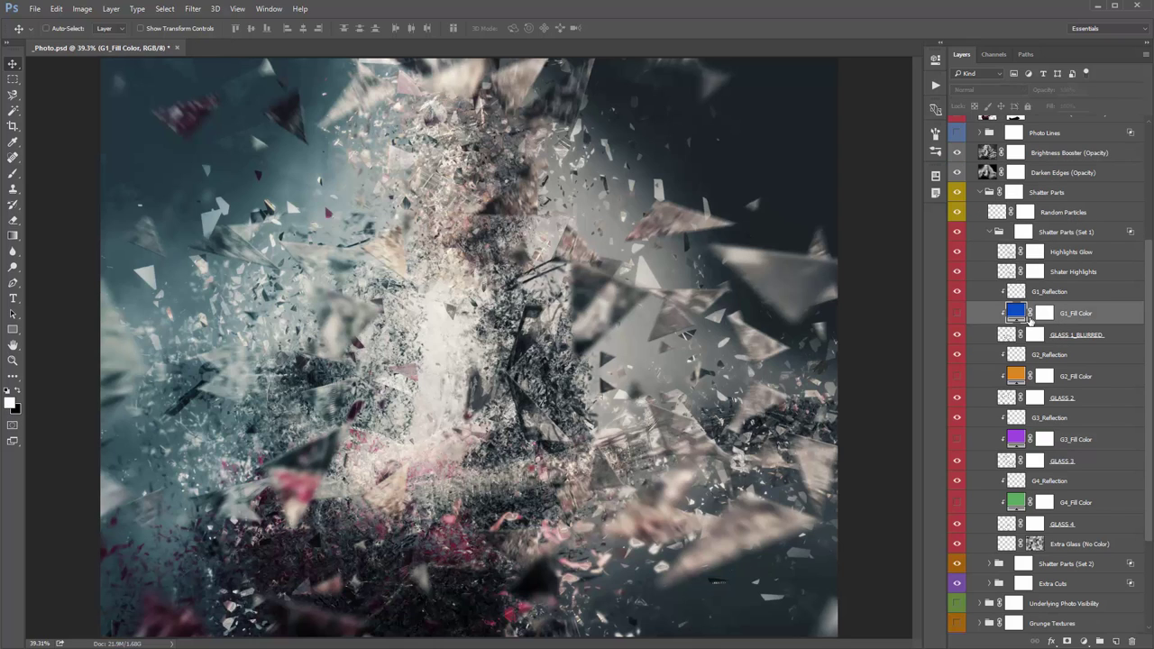
{"action": "left_click", "coordinate": [958, 312]}
{"action": "left_click", "coordinate": [958, 313]}
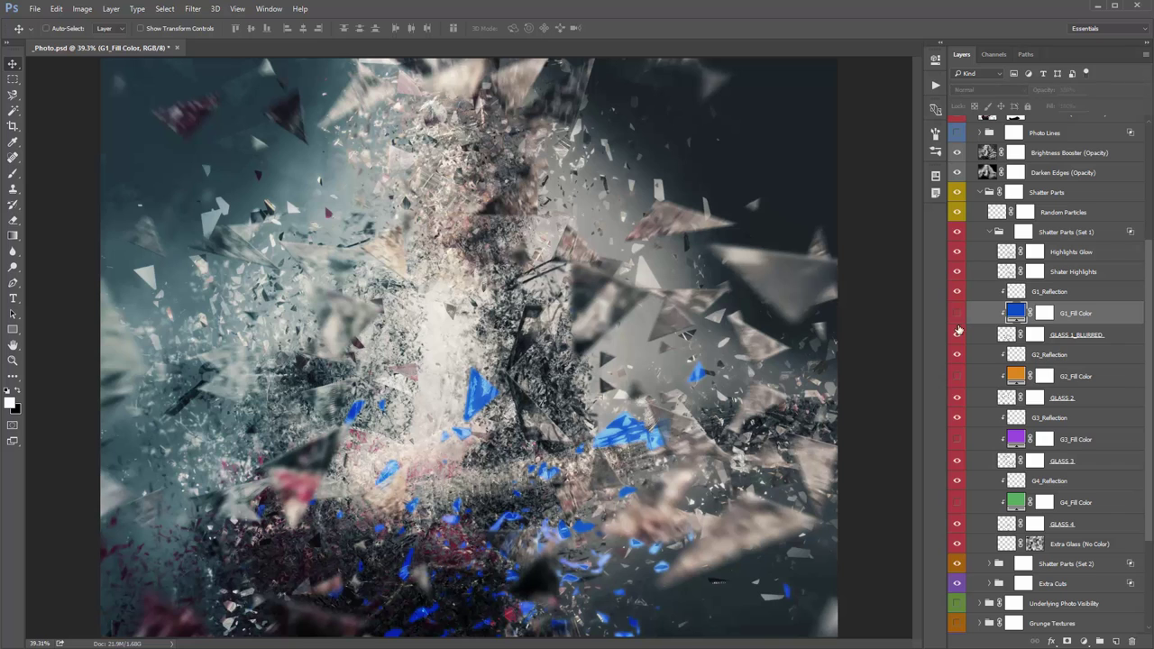
Preview the orange G2, purple G3 and green G4 fill color layers one at a time, leaving each one hidden
{"action": "left_click", "coordinate": [957, 377]}
{"action": "left_click", "coordinate": [957, 376]}
{"action": "left_click", "coordinate": [957, 439]}
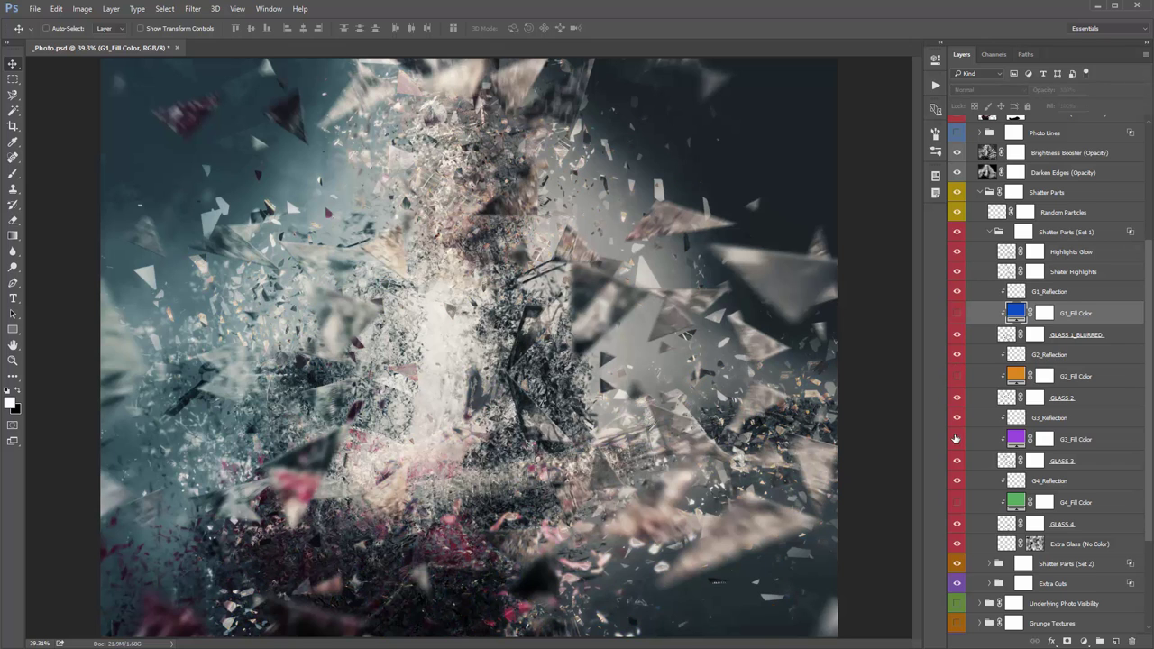
{"action": "left_click", "coordinate": [956, 439]}
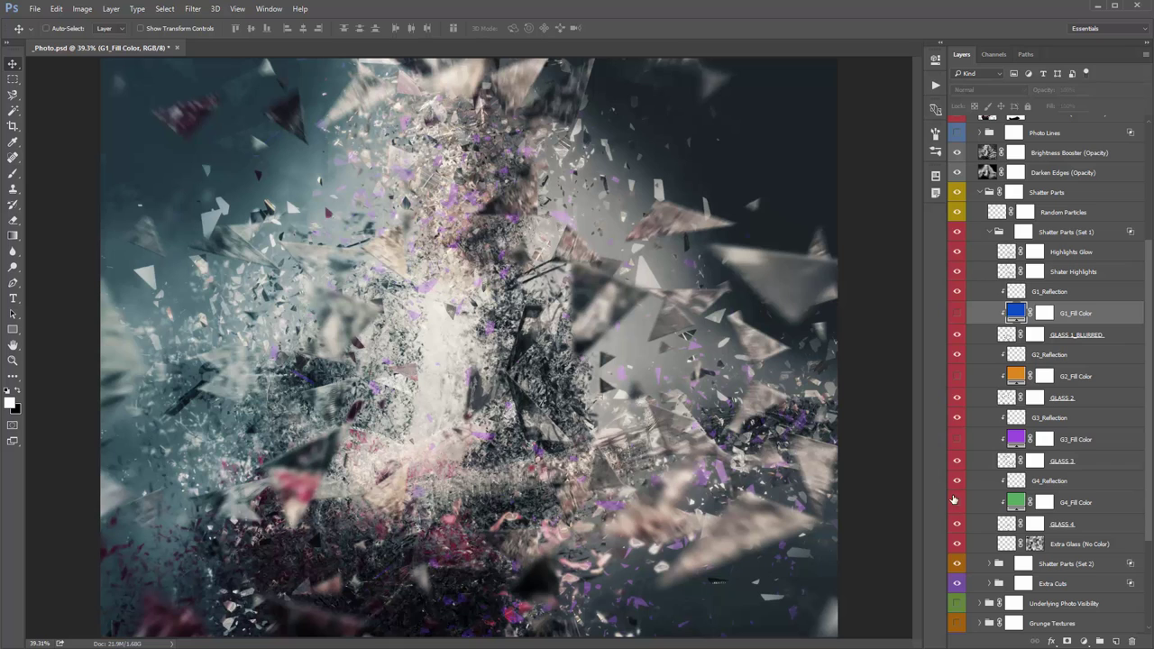
{"action": "left_click", "coordinate": [957, 502]}
{"action": "left_click", "coordinate": [956, 502]}
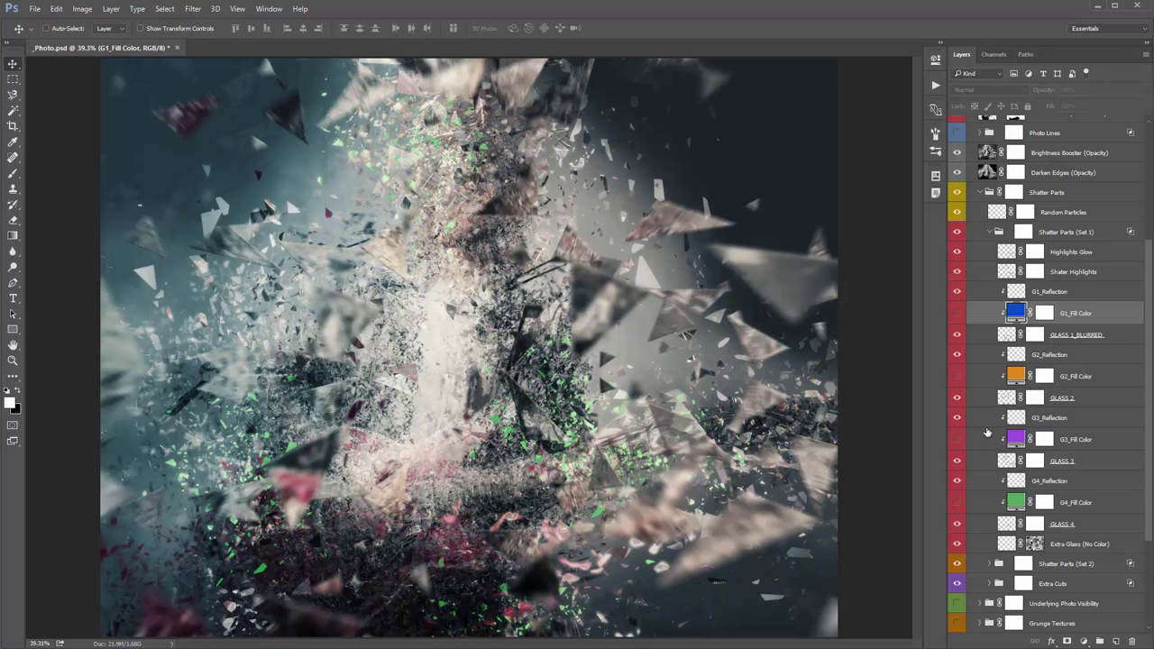
Inspect the highlight layers of Shatter Parts (Set 1), comparing with and without Highlights Glow, and collapse the group
{"action": "left_click", "coordinate": [1059, 256]}
{"action": "left_click", "coordinate": [1084, 274], "text": "shift"}
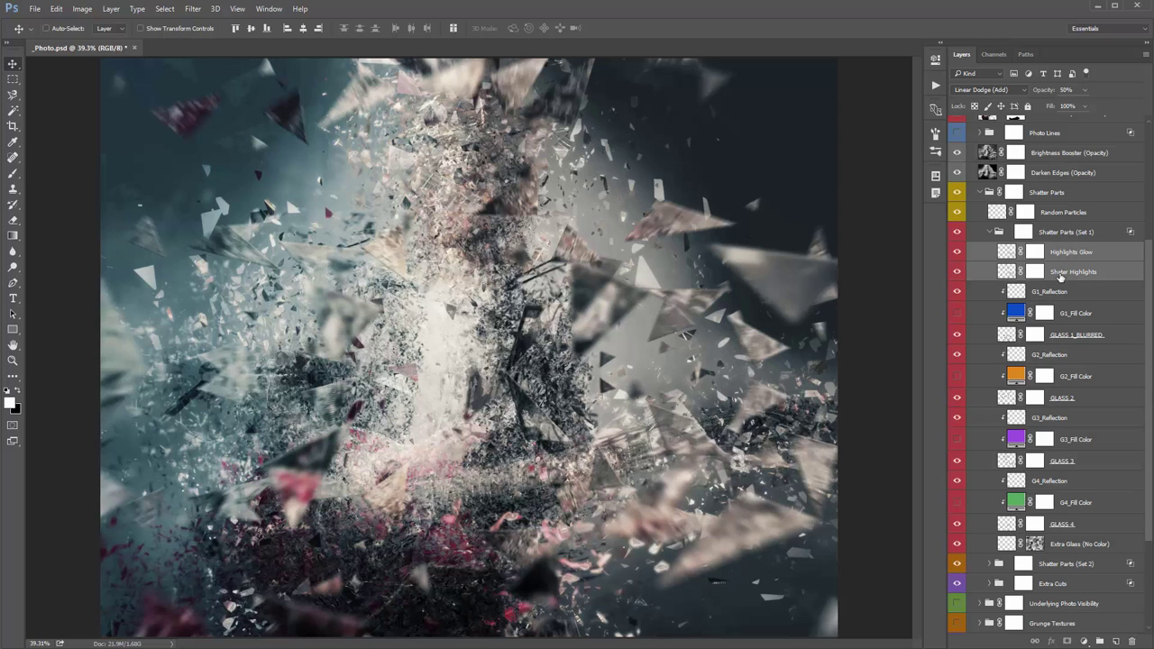
{"action": "left_click", "coordinate": [1067, 276]}
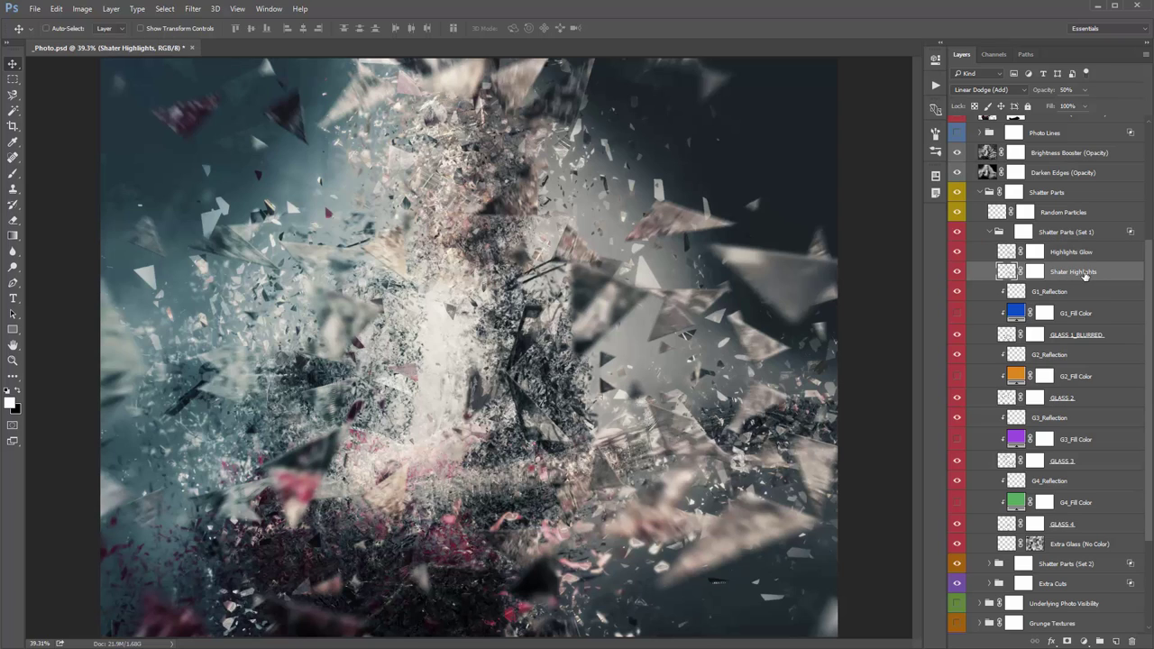
{"action": "left_click", "coordinate": [1058, 256]}
{"action": "left_click", "coordinate": [957, 253]}
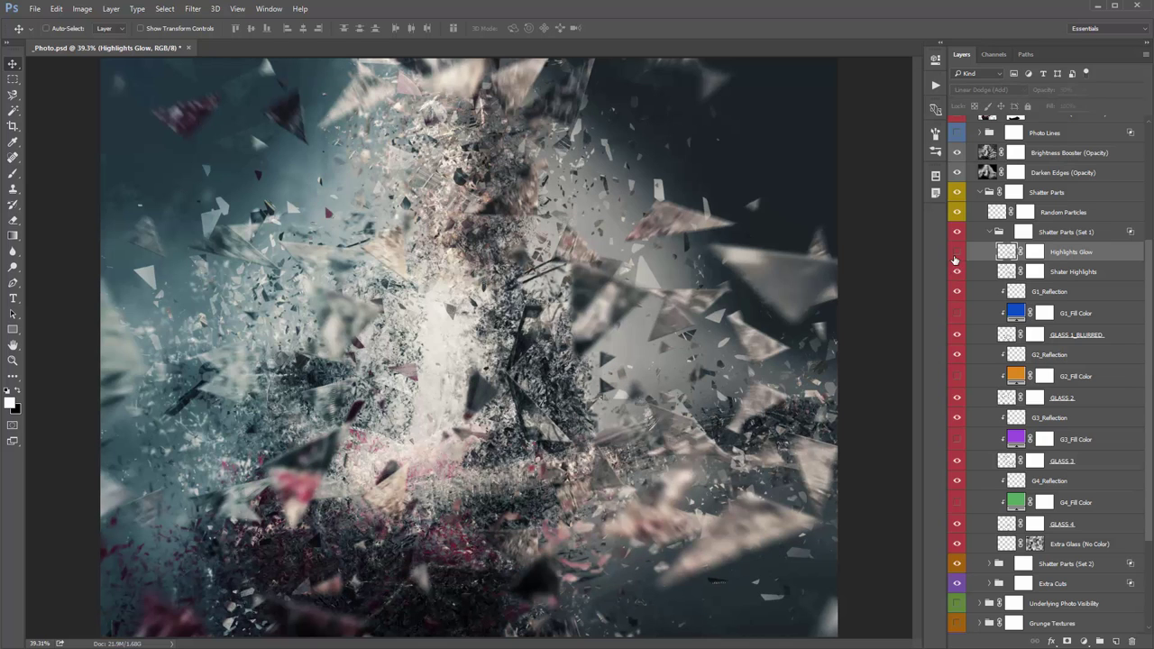
{"action": "left_click", "coordinate": [957, 251]}
{"action": "left_click", "coordinate": [957, 252]}
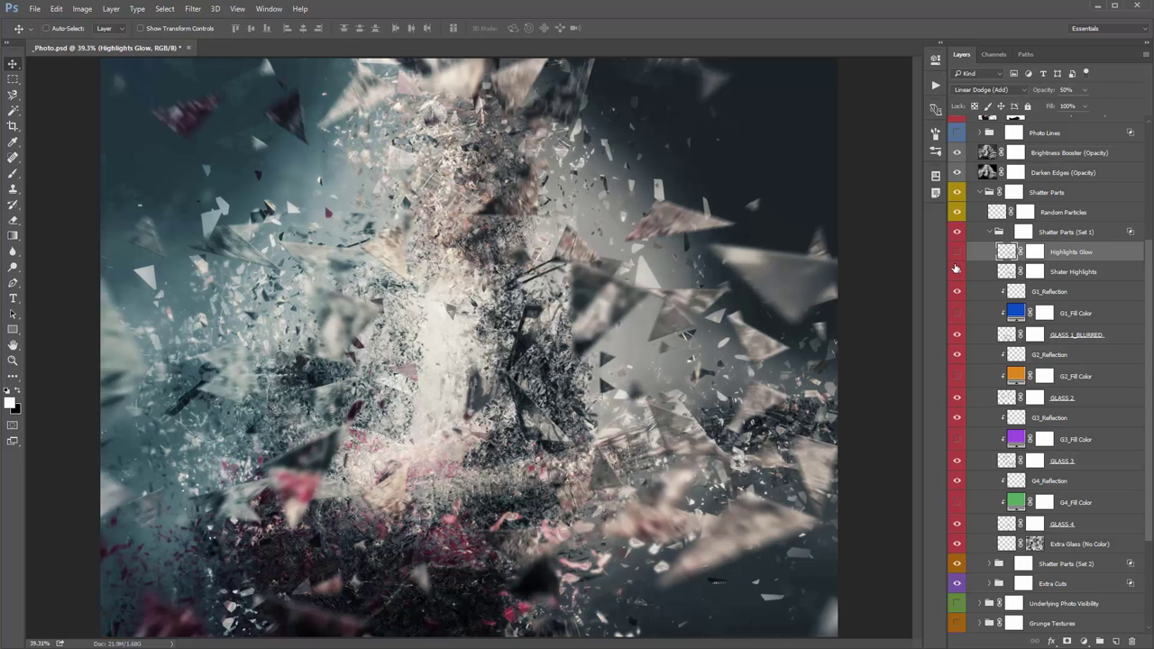
{"action": "left_click", "coordinate": [956, 251]}
{"action": "left_click", "coordinate": [987, 231]}
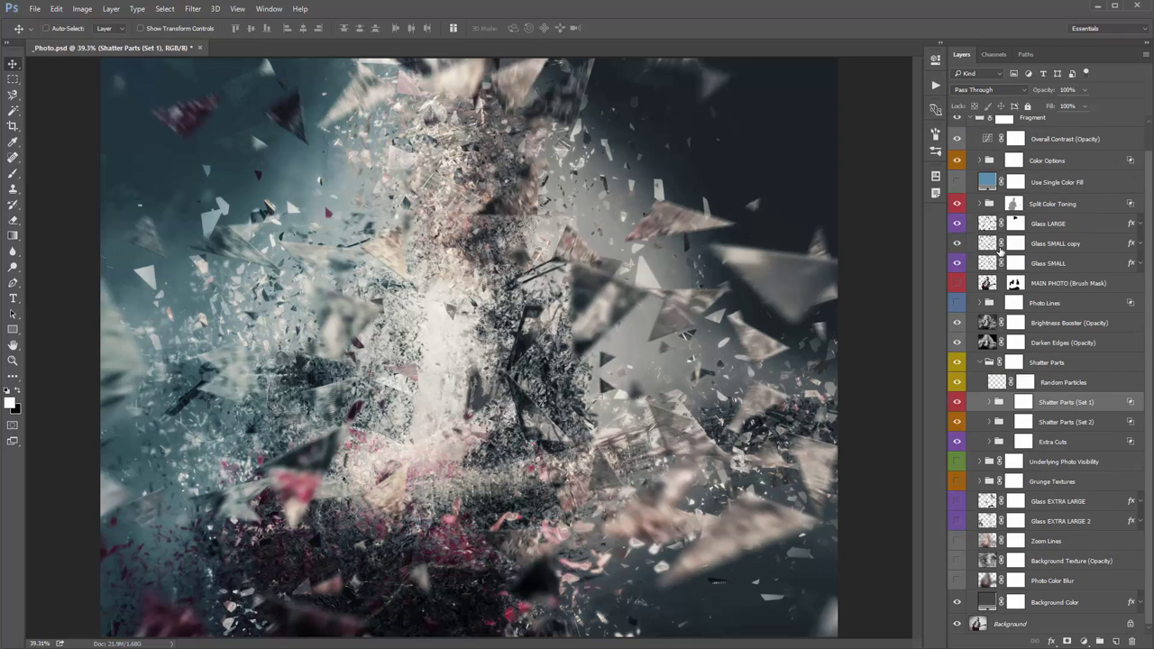
Compare the image with and without the Shatter Parts (Set 2) group
{"action": "left_click", "coordinate": [1072, 422]}
{"action": "left_click", "coordinate": [957, 422]}
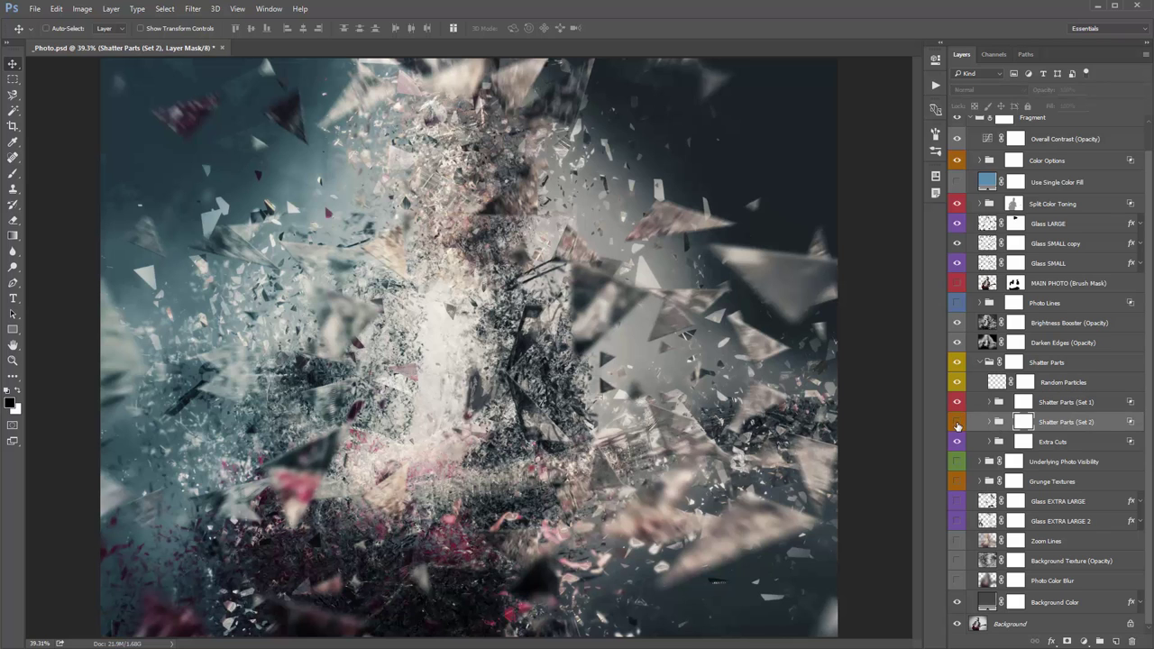
{"action": "left_click", "coordinate": [957, 422]}
{"action": "left_click", "coordinate": [957, 421]}
{"action": "left_click", "coordinate": [957, 422]}
{"action": "left_click", "coordinate": [957, 422]}
{"action": "left_click", "coordinate": [957, 422]}
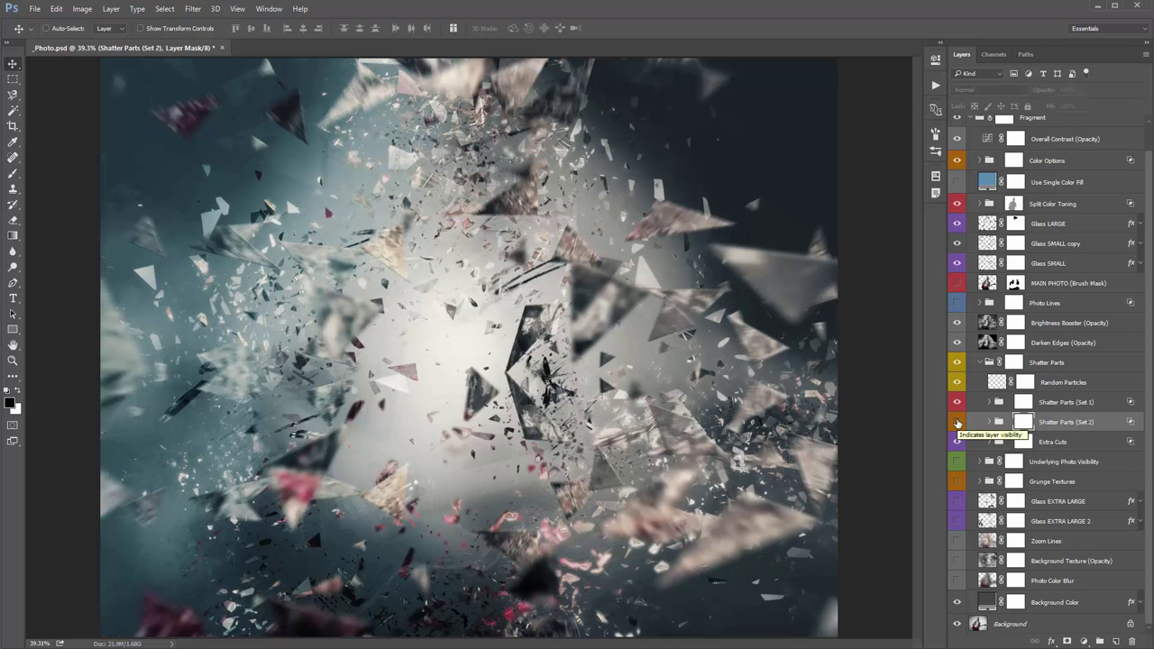
{"action": "left_click", "coordinate": [957, 422]}
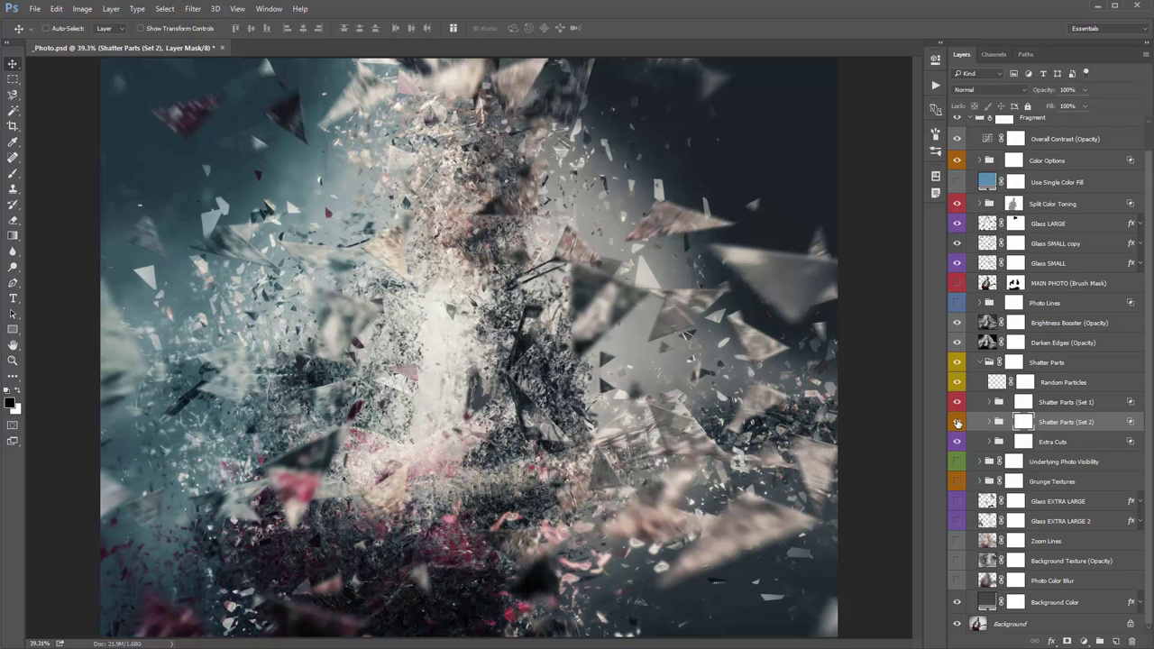
{"action": "left_click", "coordinate": [957, 422]}
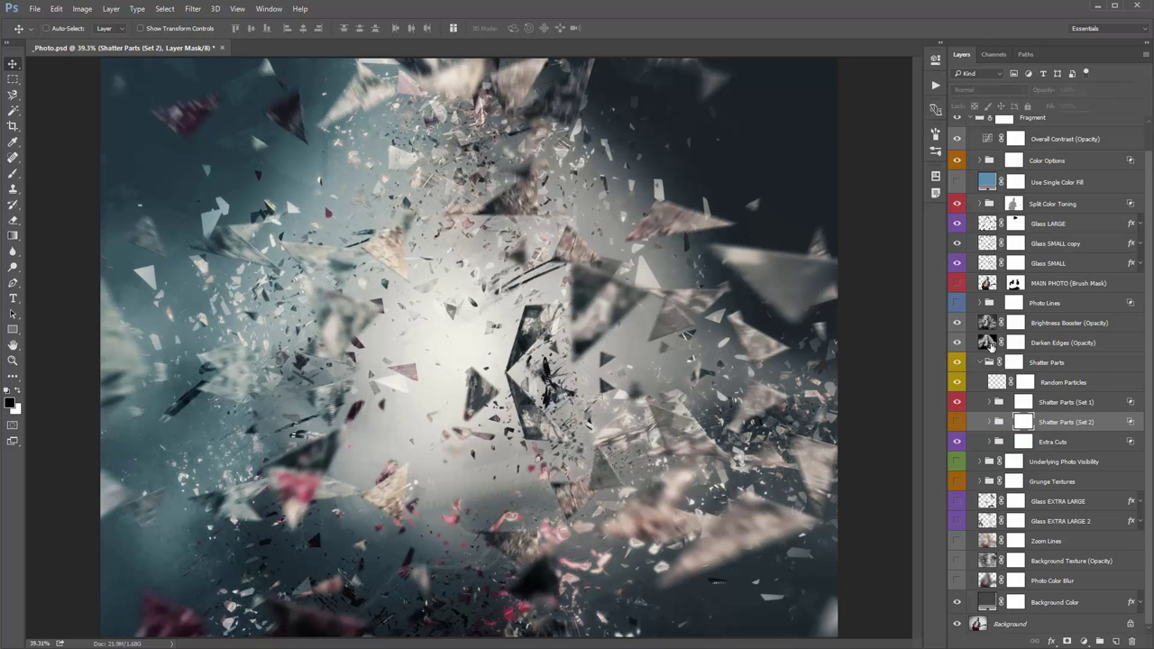
Check the MAIN PHOTO layer with its mask disabled and enabled, hide the layer again and restore Shatter Parts (Set 2)
{"action": "left_click", "coordinate": [958, 283]}
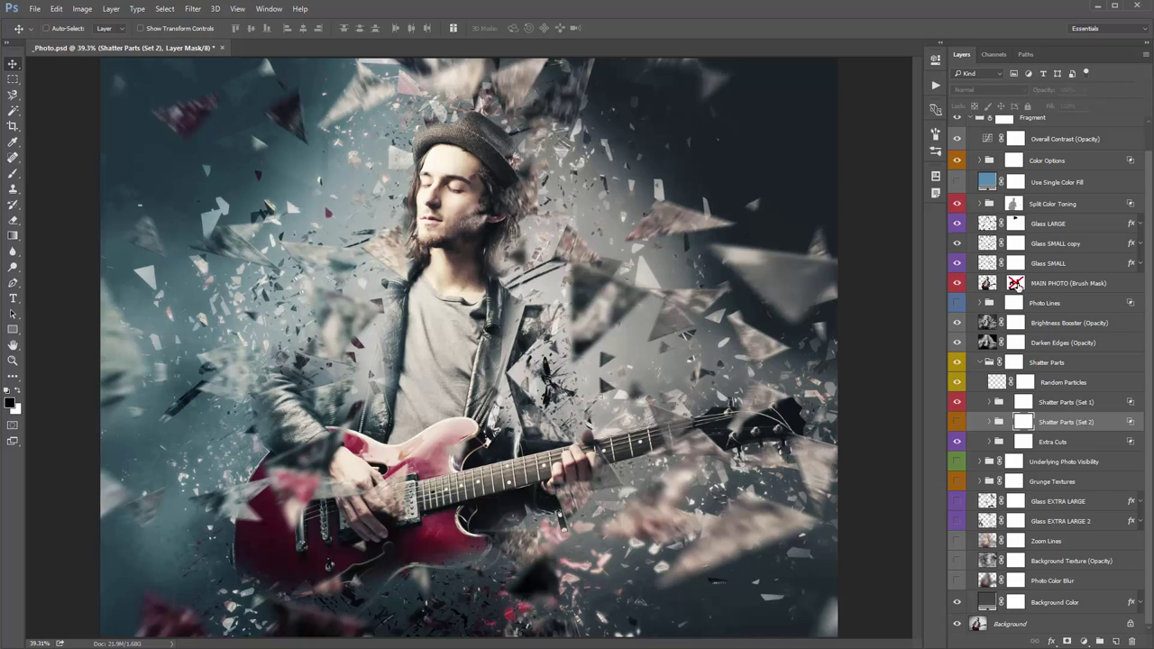
{"action": "left_click", "coordinate": [1015, 285], "text": "shift"}
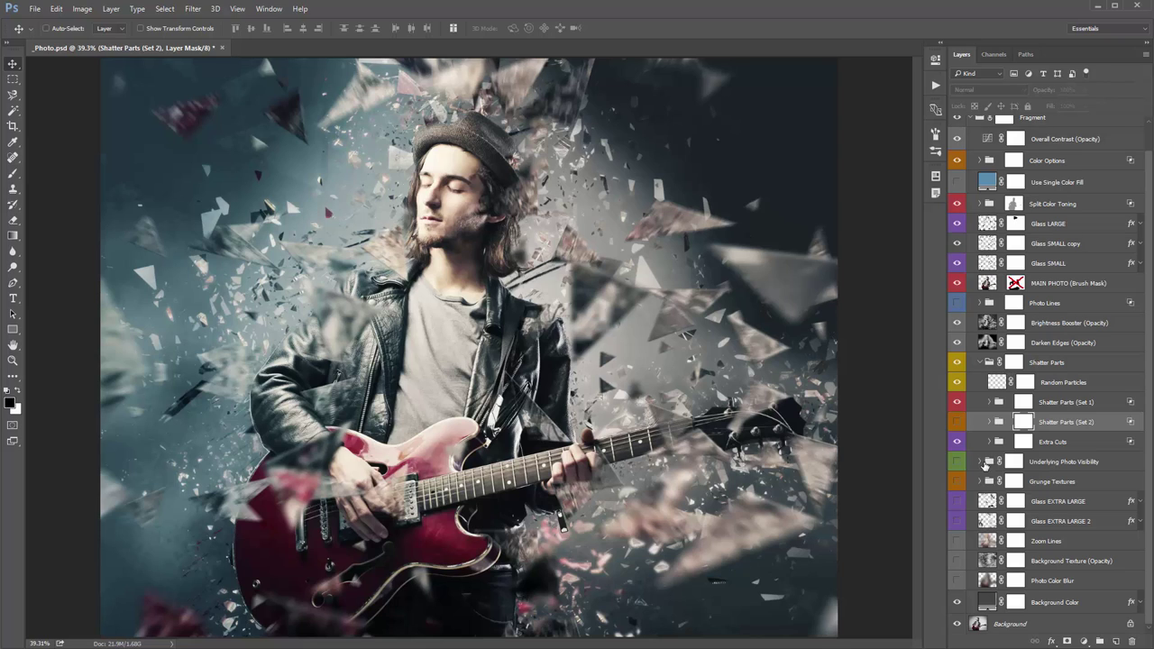
{"action": "left_click", "coordinate": [1014, 284], "text": "shift"}
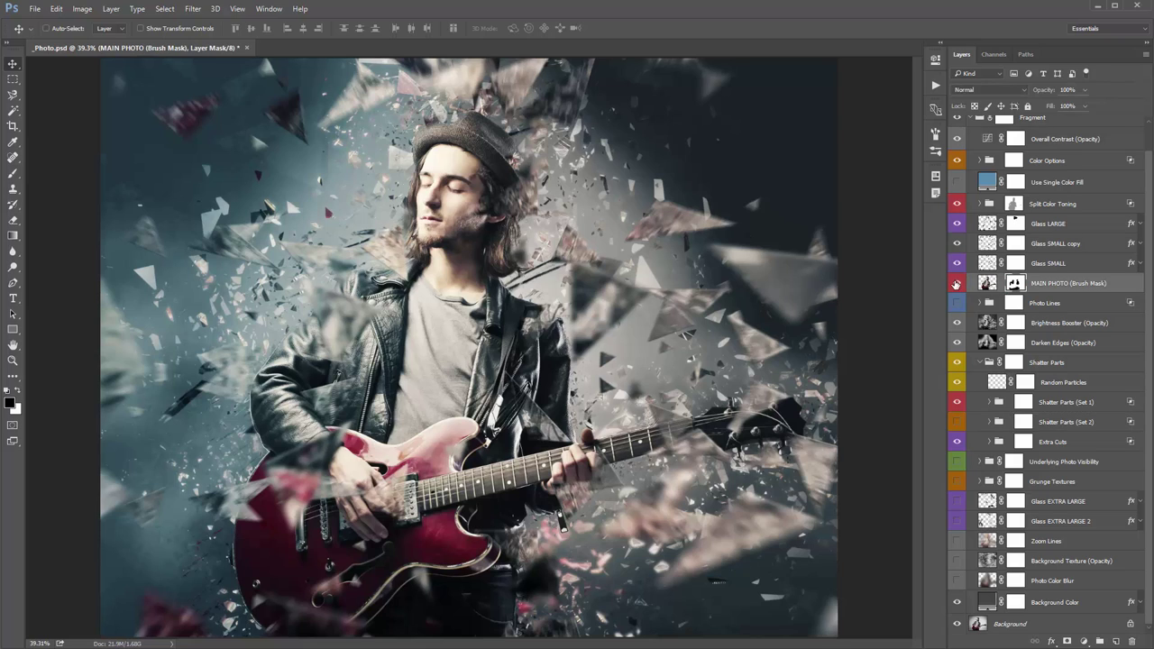
{"action": "left_click", "coordinate": [957, 284]}
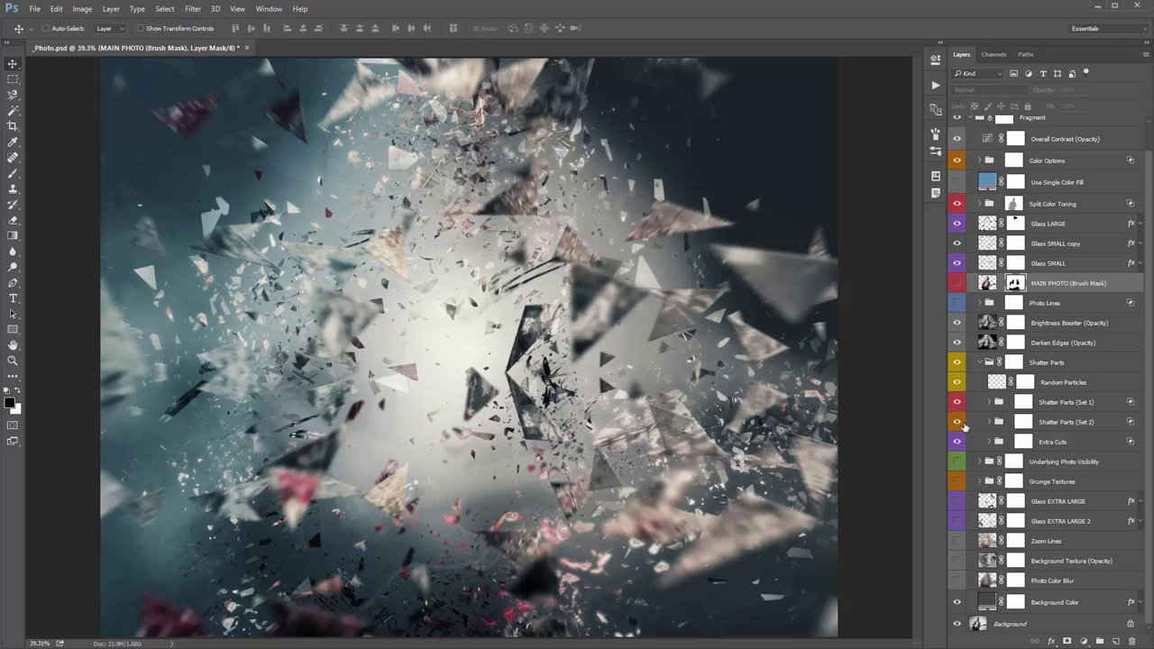
Compare the image with and without the Extra Cuts group and collapse the Shatter Parts group
{"action": "left_click", "coordinate": [1022, 441], "text": "shift"}
{"action": "left_click", "coordinate": [957, 441]}
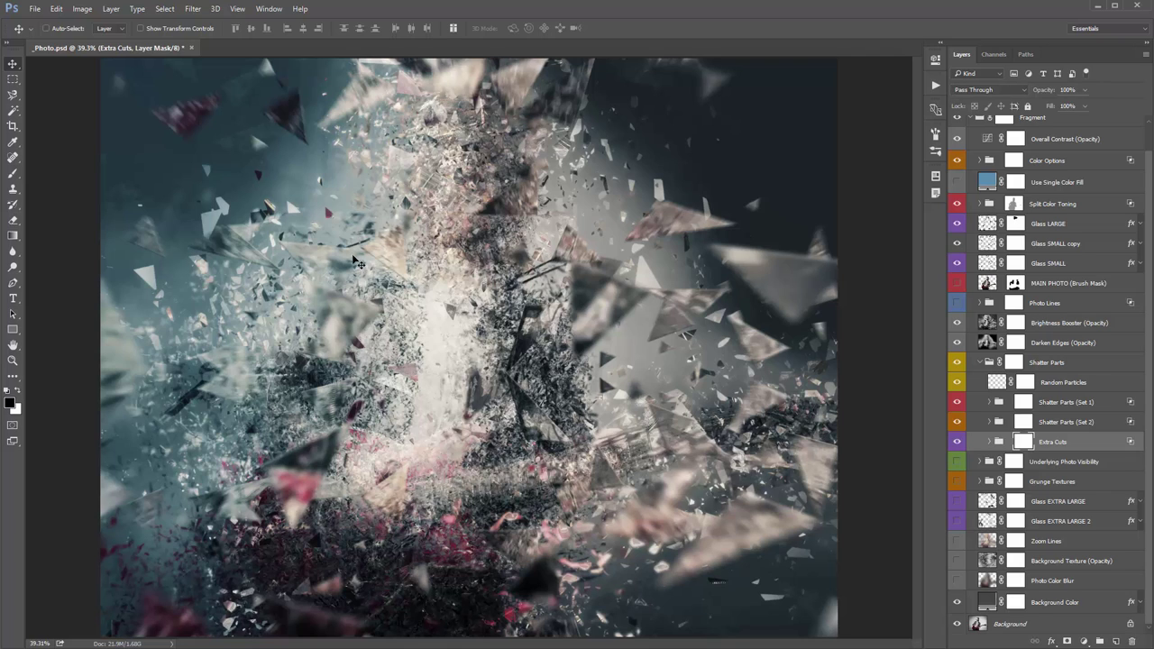
{"action": "left_click", "coordinate": [957, 442]}
{"action": "left_click", "coordinate": [959, 441]}
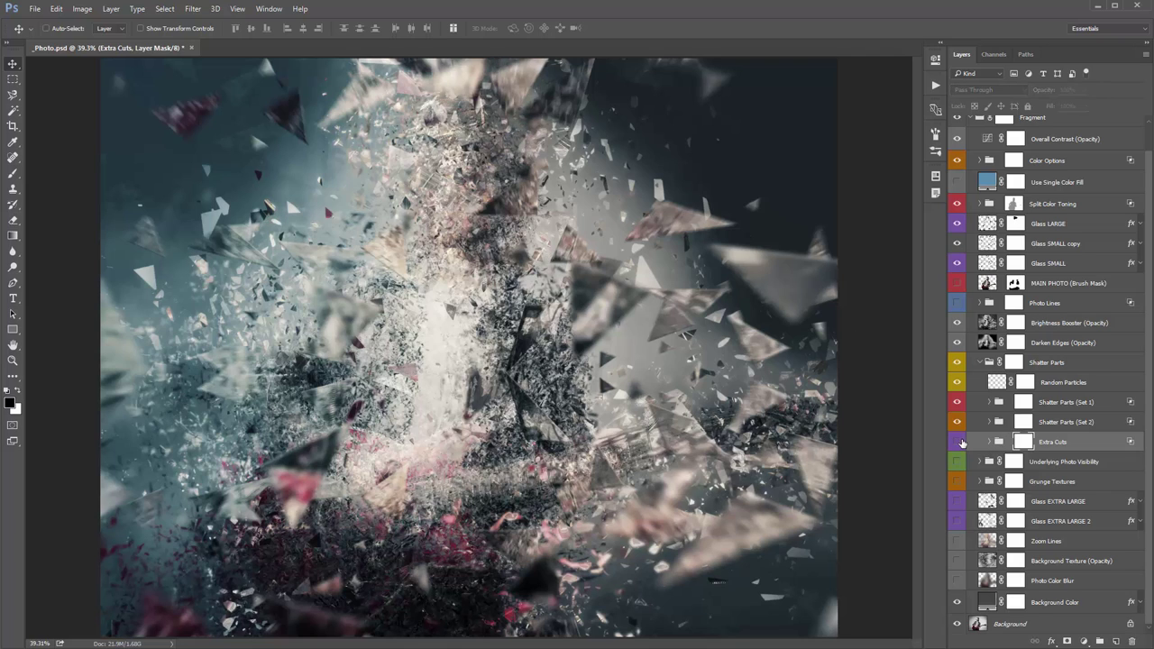
{"action": "left_click", "coordinate": [1070, 361]}
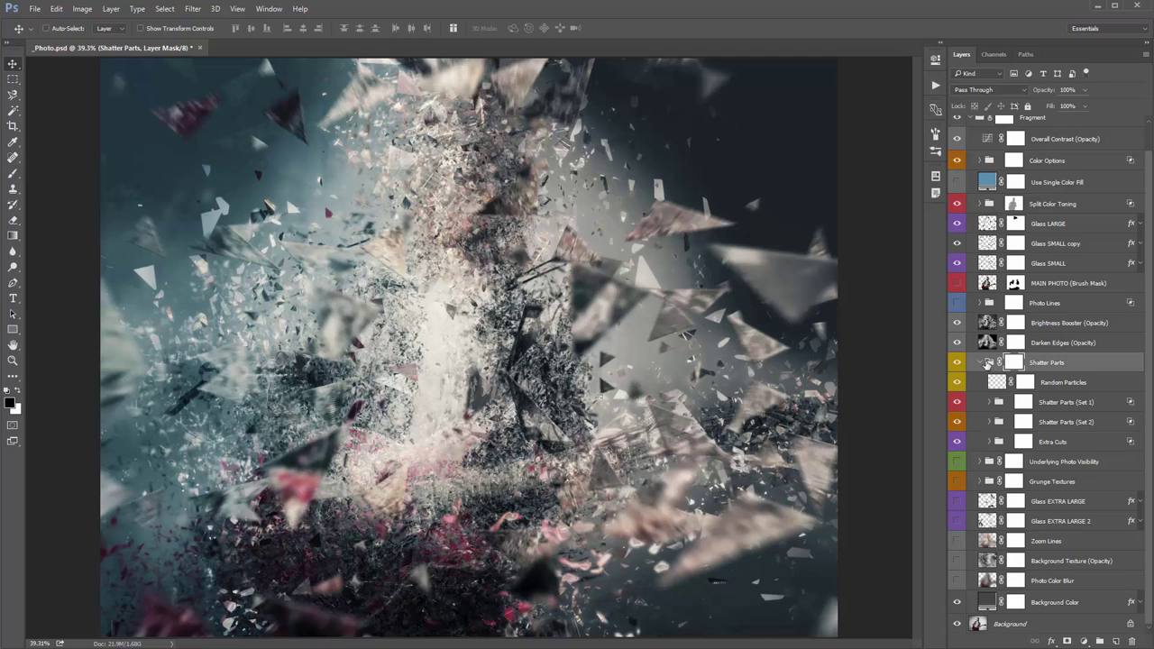
{"action": "left_click", "coordinate": [979, 362]}
Show and expand the Underlying Photo Visibility group, comparing the image with and without its two Photo Visibility layers
{"action": "left_click", "coordinate": [1068, 411]}
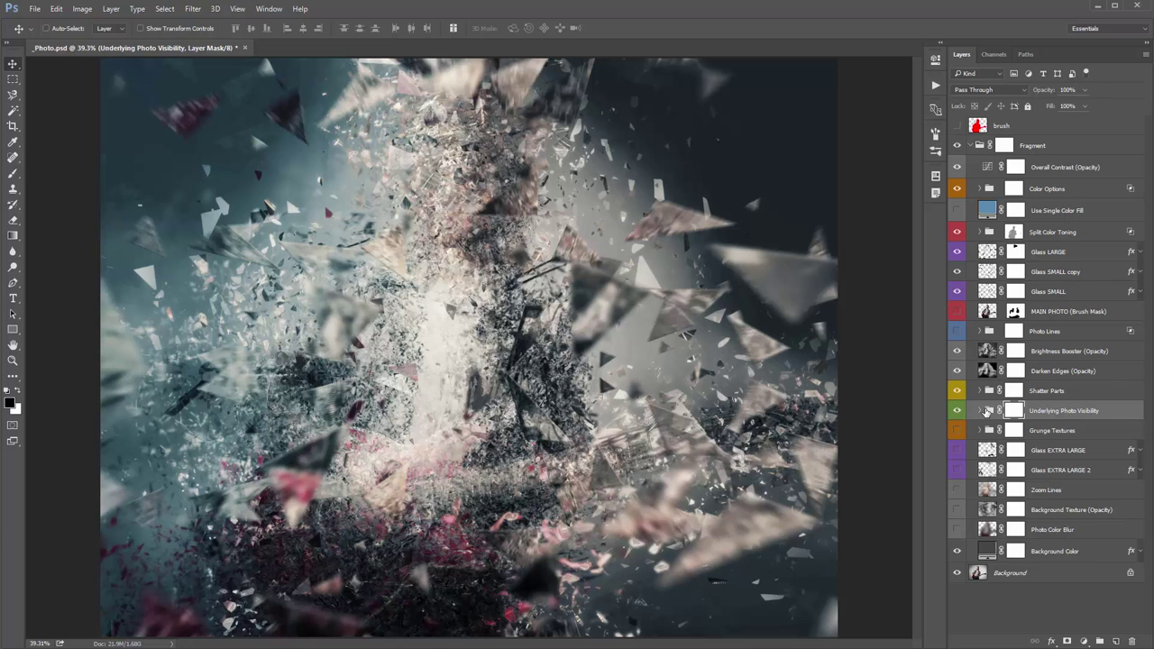
{"action": "left_click", "coordinate": [980, 411]}
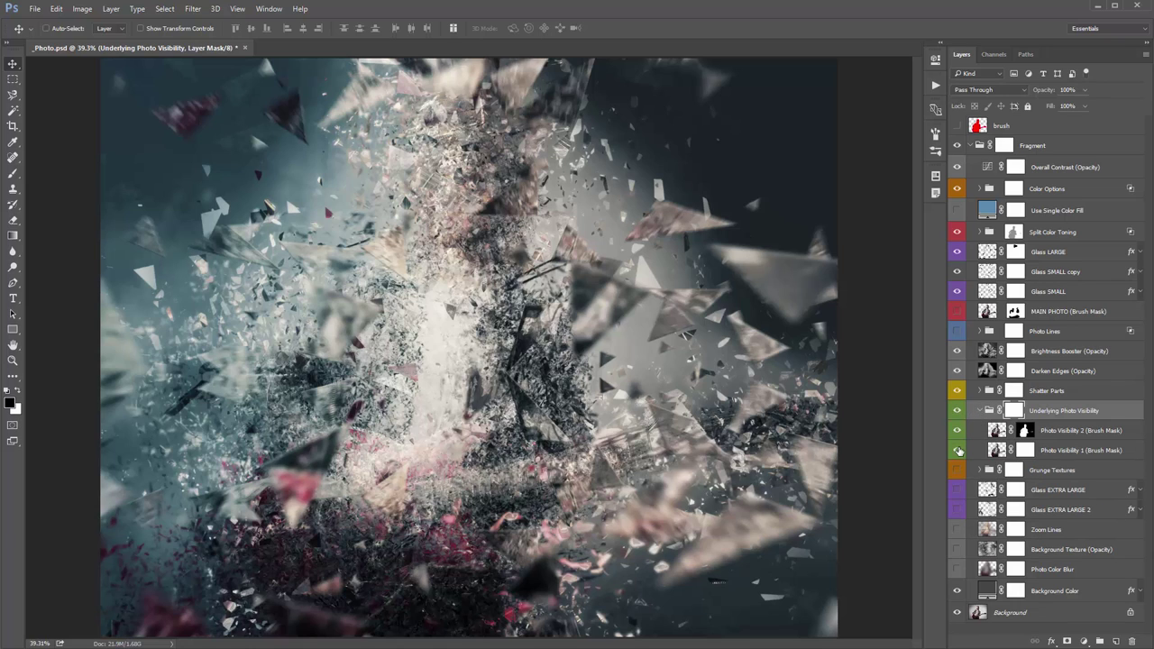
{"action": "left_click", "coordinate": [957, 449]}
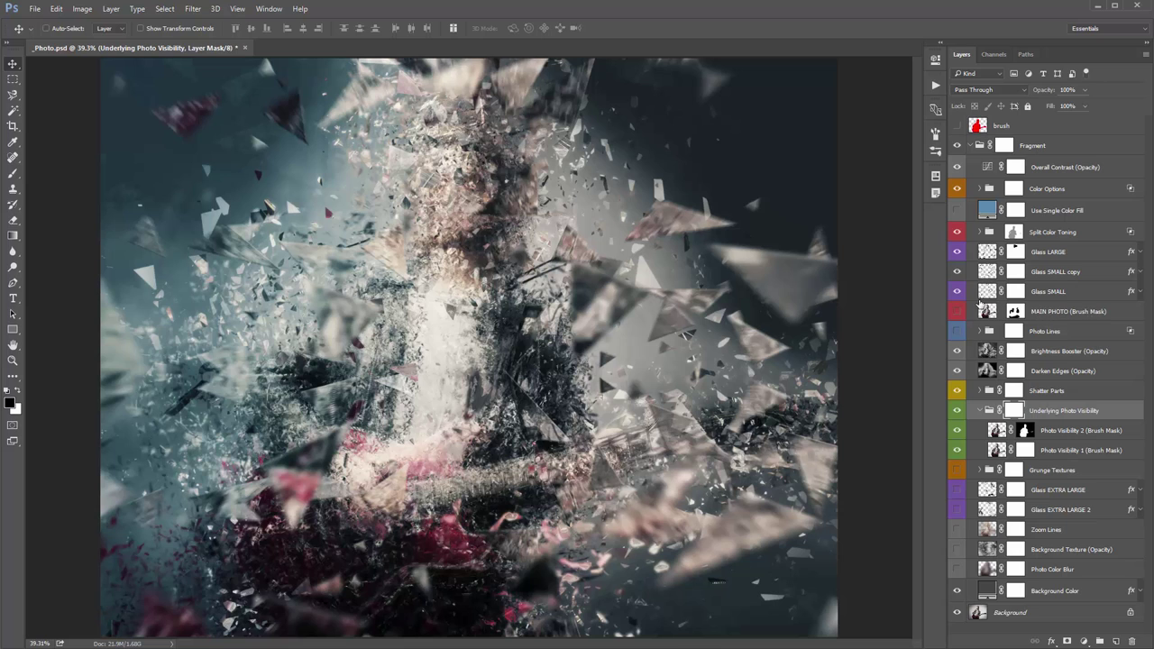
{"action": "left_click", "coordinate": [956, 450]}
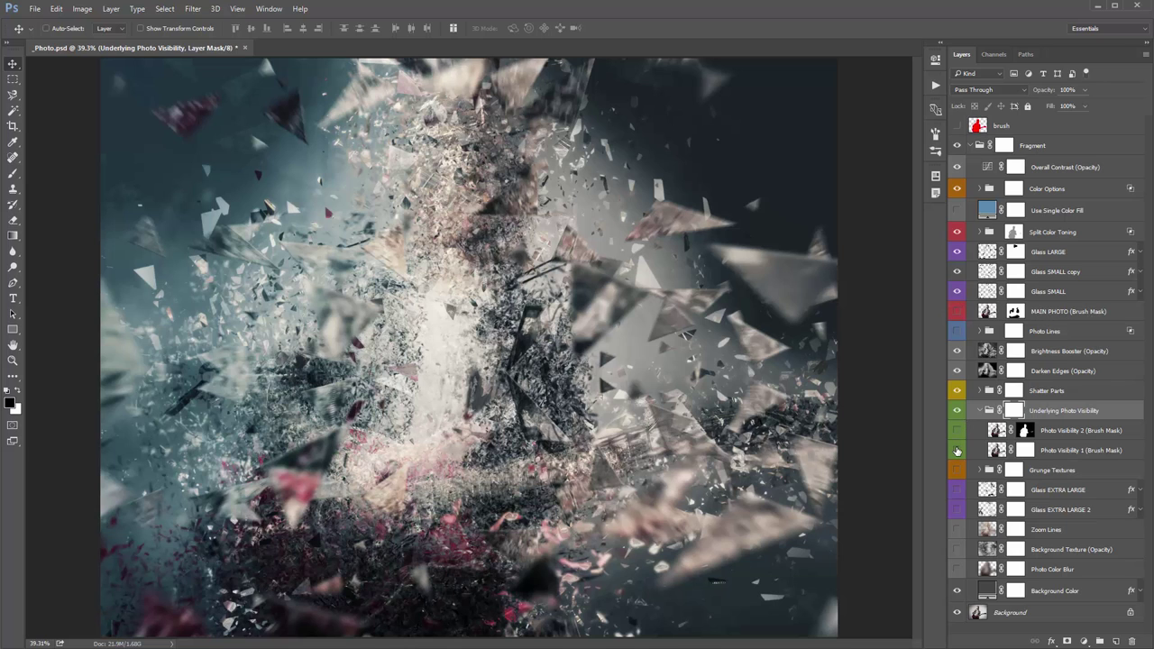
{"action": "left_click", "coordinate": [958, 430]}
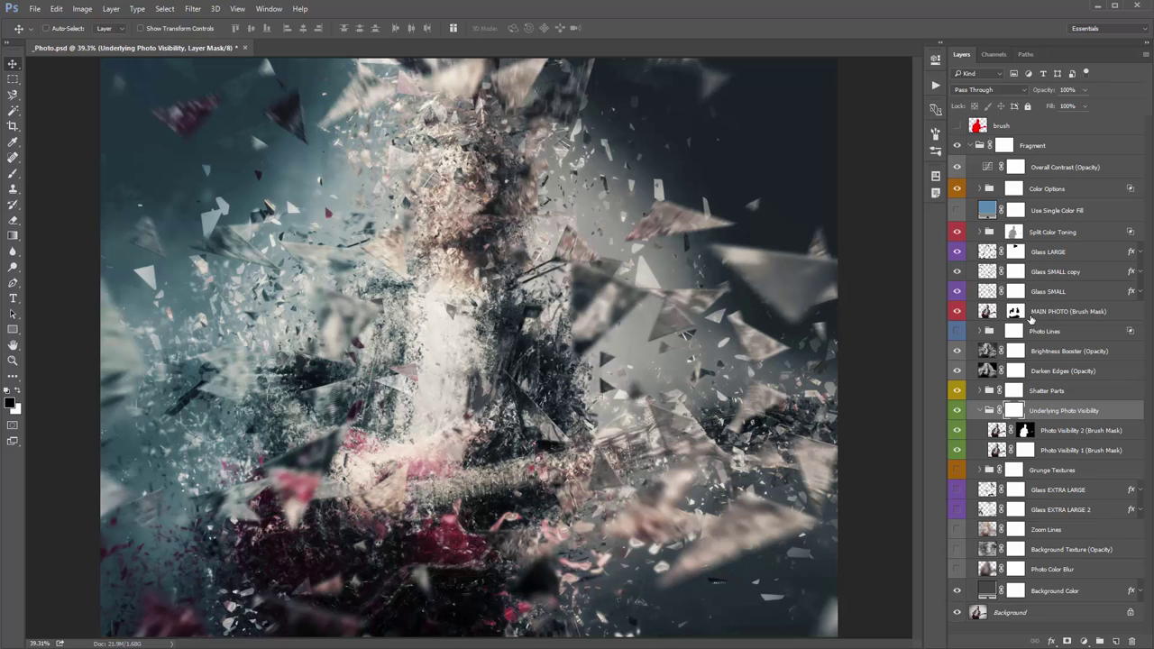
Duplicate the MAIN PHOTO (Brush Mask) layer, hide the original and fill the copy's layer mask with black
{"action": "left_click", "coordinate": [1015, 312], "text": "shift"}
{"action": "left_click", "coordinate": [1015, 312]}
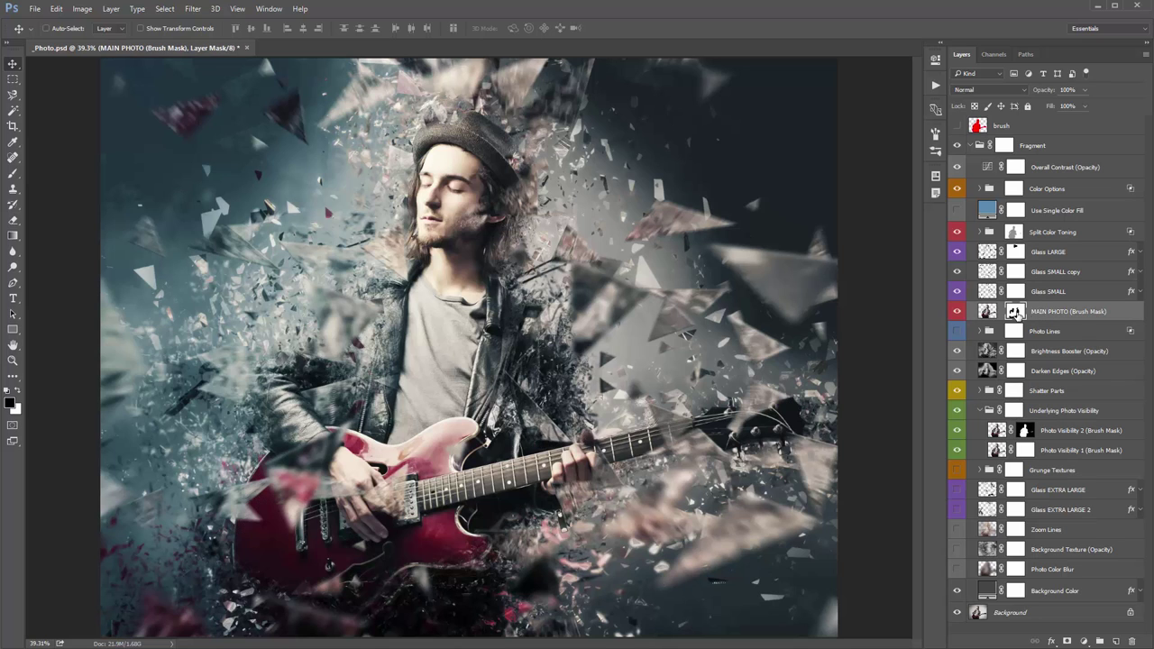
{"action": "key", "text": "ctrl+j"}
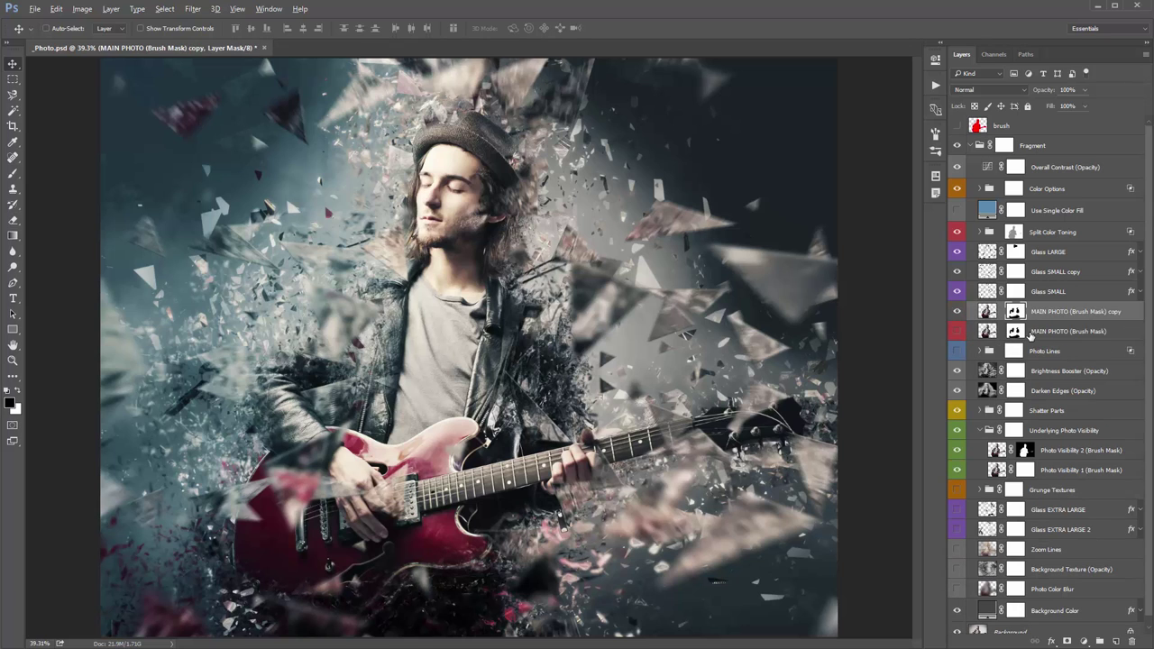
{"action": "key", "text": "alt+BackSpace"}
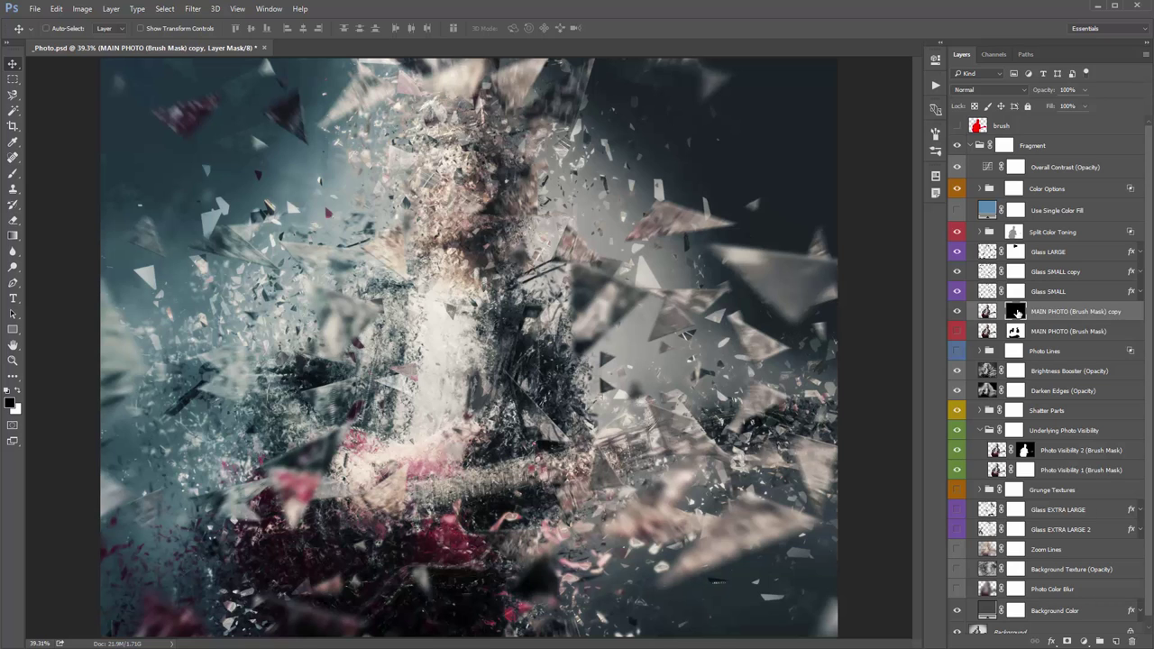
Paint white on the MAIN PHOTO (Brush Mask) copy's layer mask to reveal the guitarist's face and upper torso
{"action": "key", "text": "b"}
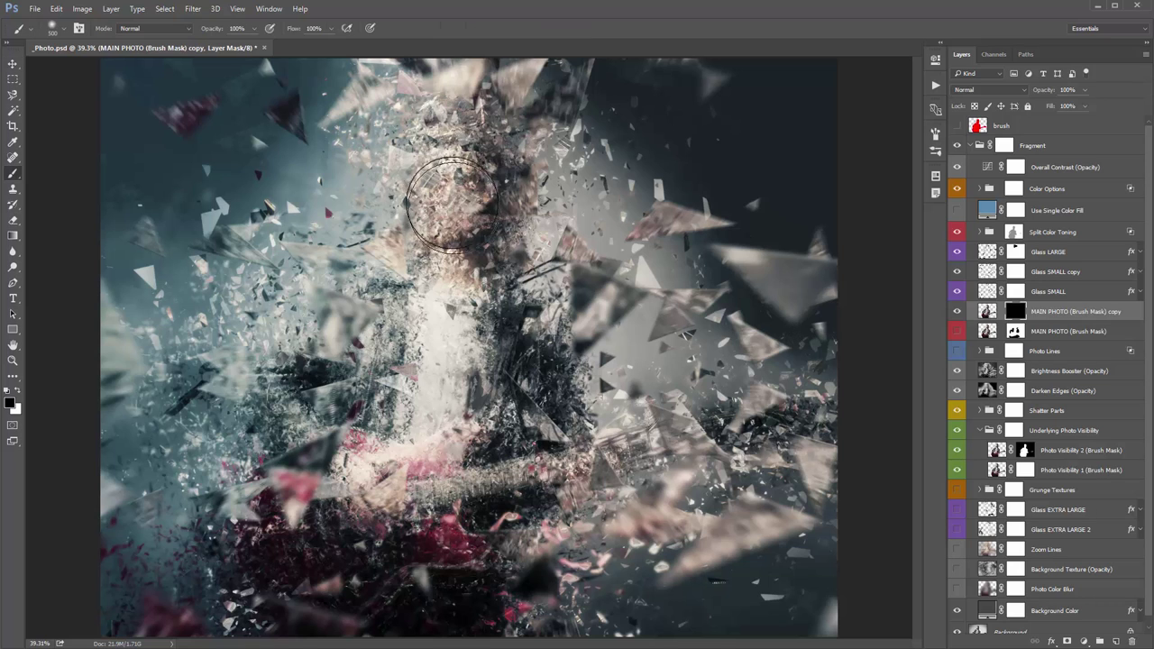
{"action": "key", "text": "x"}
{"action": "mouse_move", "coordinate": [424, 162]}
{"action": "left_mouse_down"}
{"action": "mouse_move", "coordinate": [466, 255]}
{"action": "mouse_move", "coordinate": [450, 351]}
{"action": "left_mouse_up"}
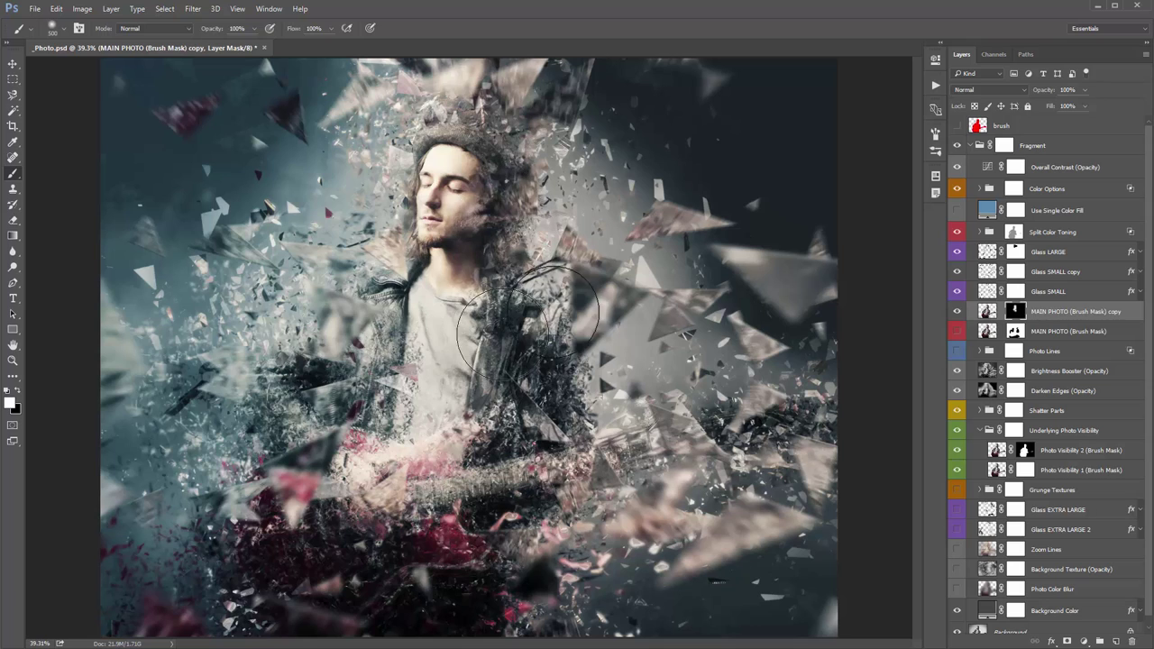
{"action": "key", "text": "v"}
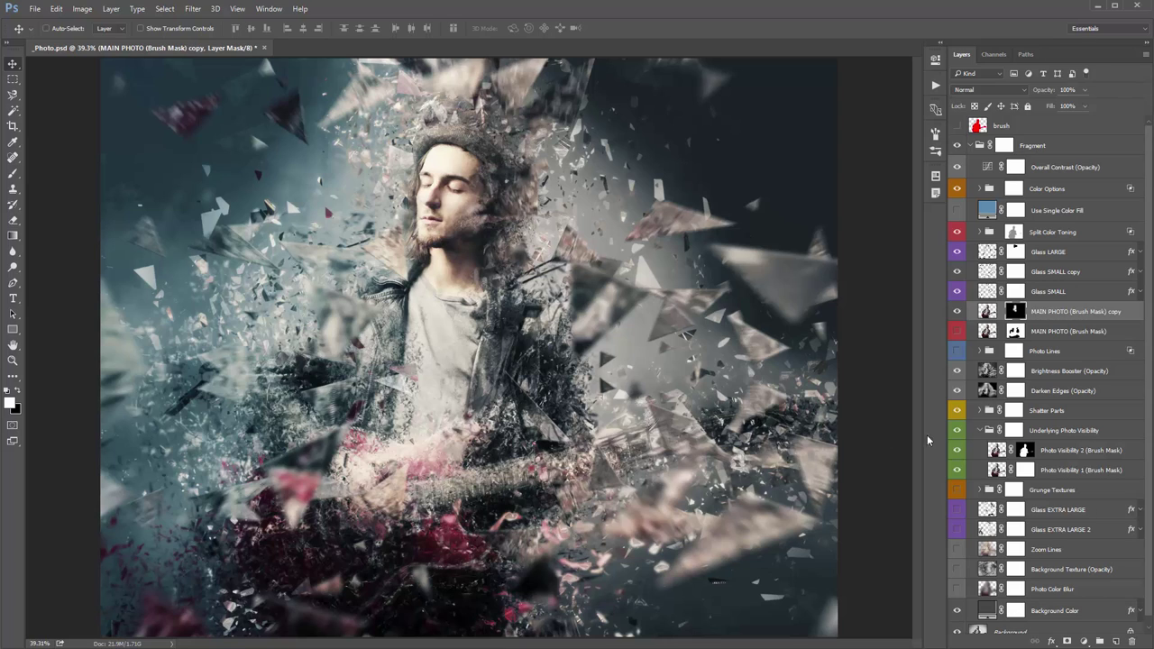
Hide the MAIN PHOTO copy, show the original MAIN PHOTO (Brush Mask) layer, and hide and collapse the Underlying Photo Visibility group
{"action": "left_click", "coordinate": [957, 311]}
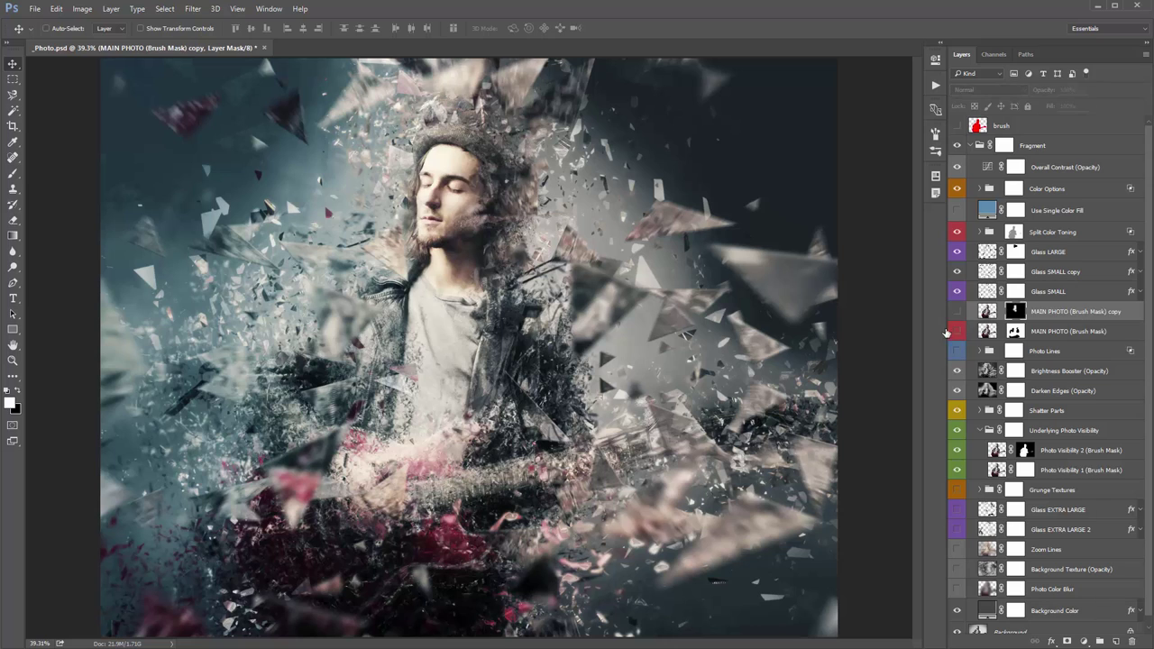
{"action": "left_click", "coordinate": [952, 333]}
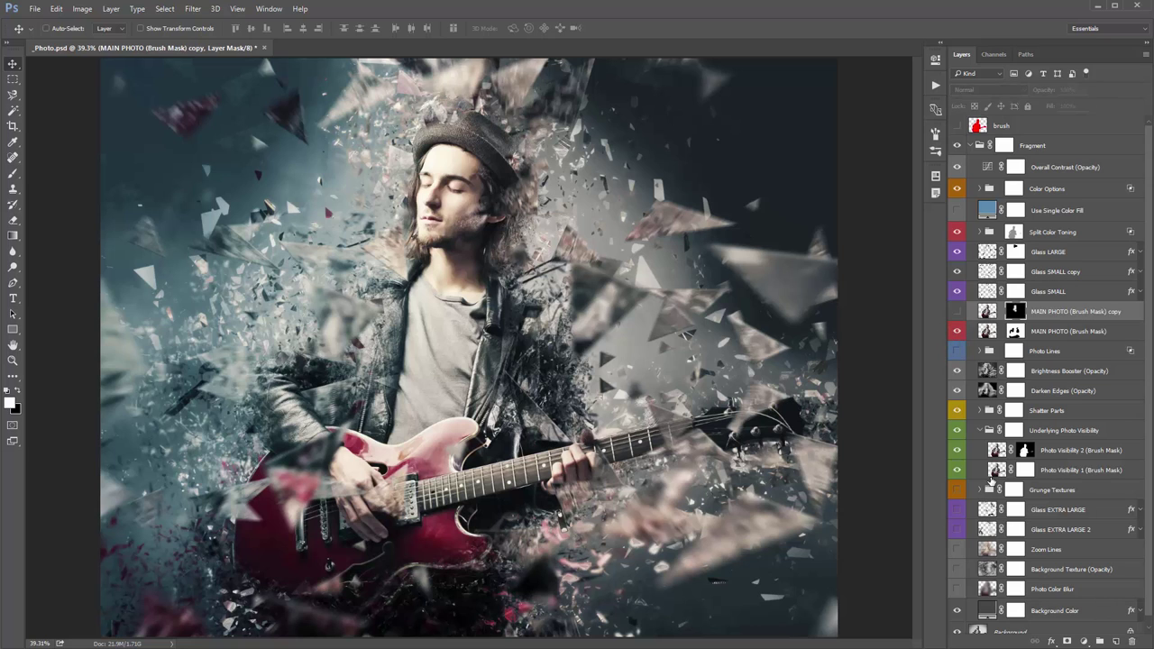
{"action": "left_click", "coordinate": [959, 432]}
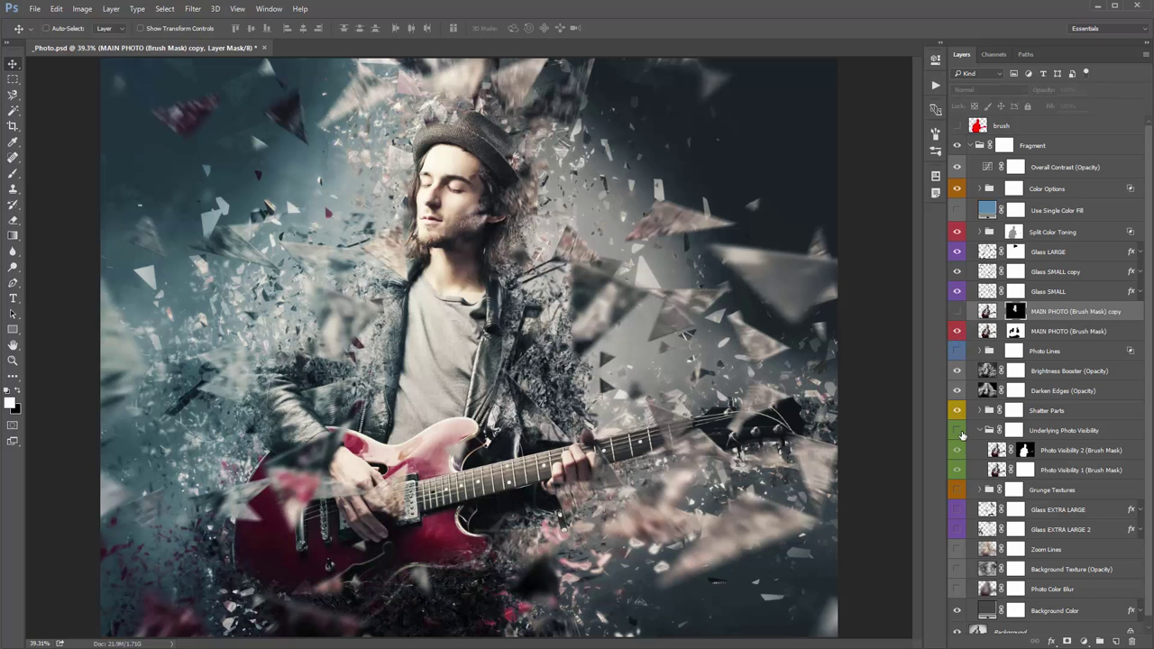
{"action": "left_click", "coordinate": [980, 430]}
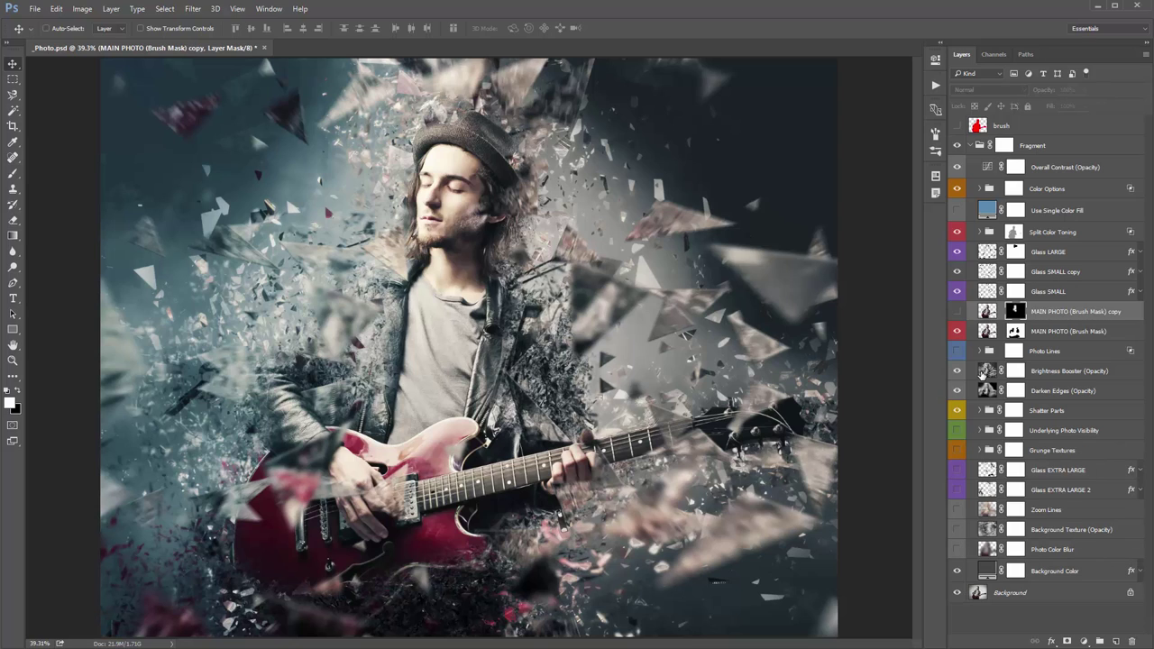
Hide Shatter Parts and MAIN PHOTO (Brush Mask) to compare the image with and without Grunge Textures, and check that group's contents
{"action": "left_click", "coordinate": [1061, 449]}
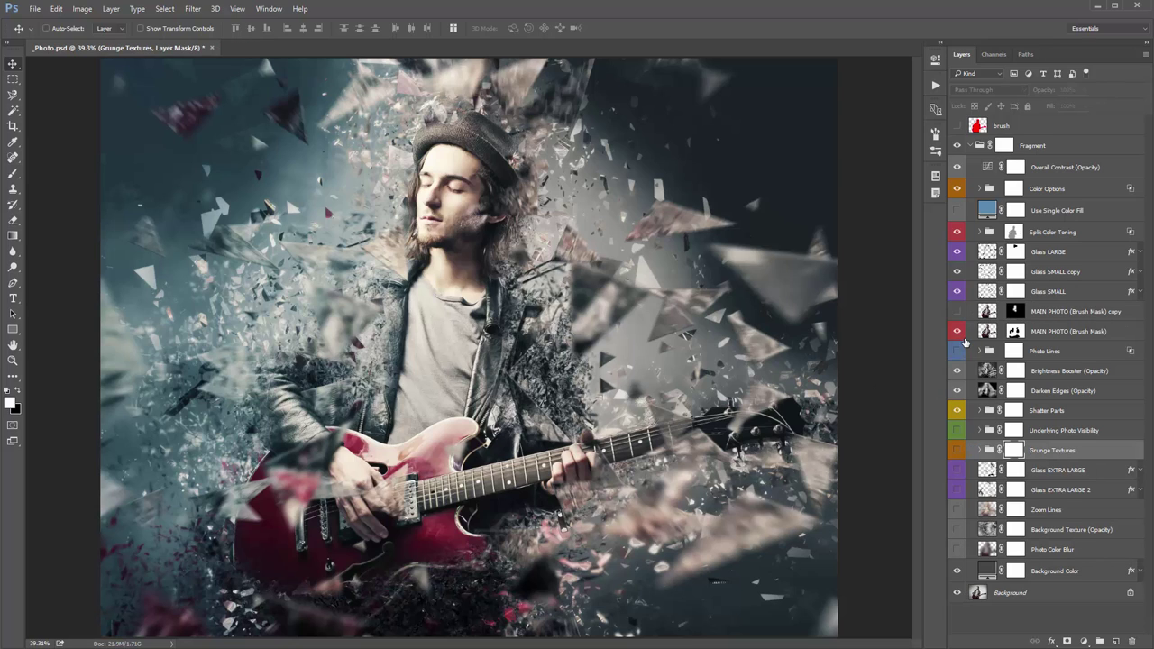
{"action": "left_click", "coordinate": [956, 410]}
{"action": "left_click", "coordinate": [956, 330]}
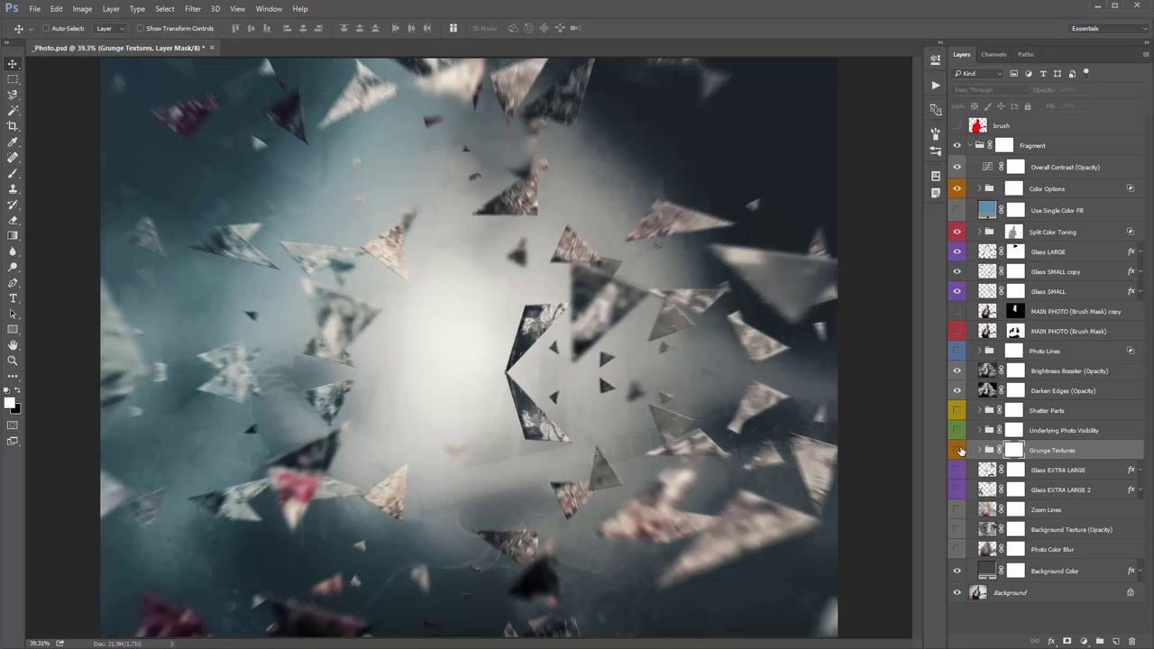
{"action": "left_click", "coordinate": [956, 450]}
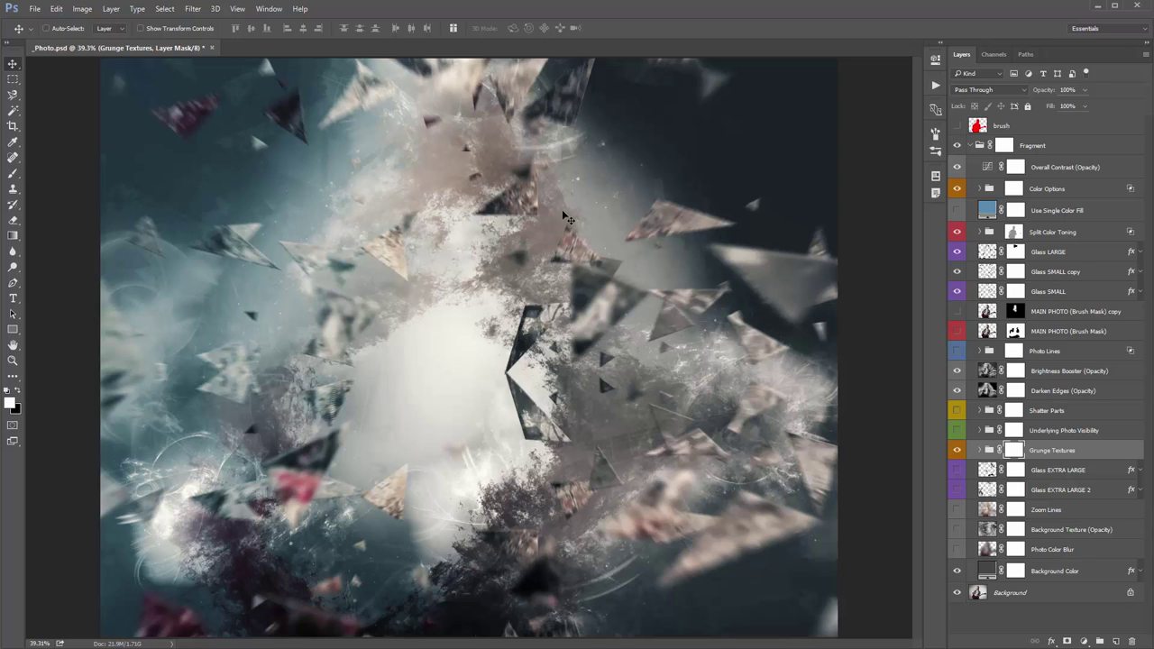
{"action": "left_click", "coordinate": [956, 450]}
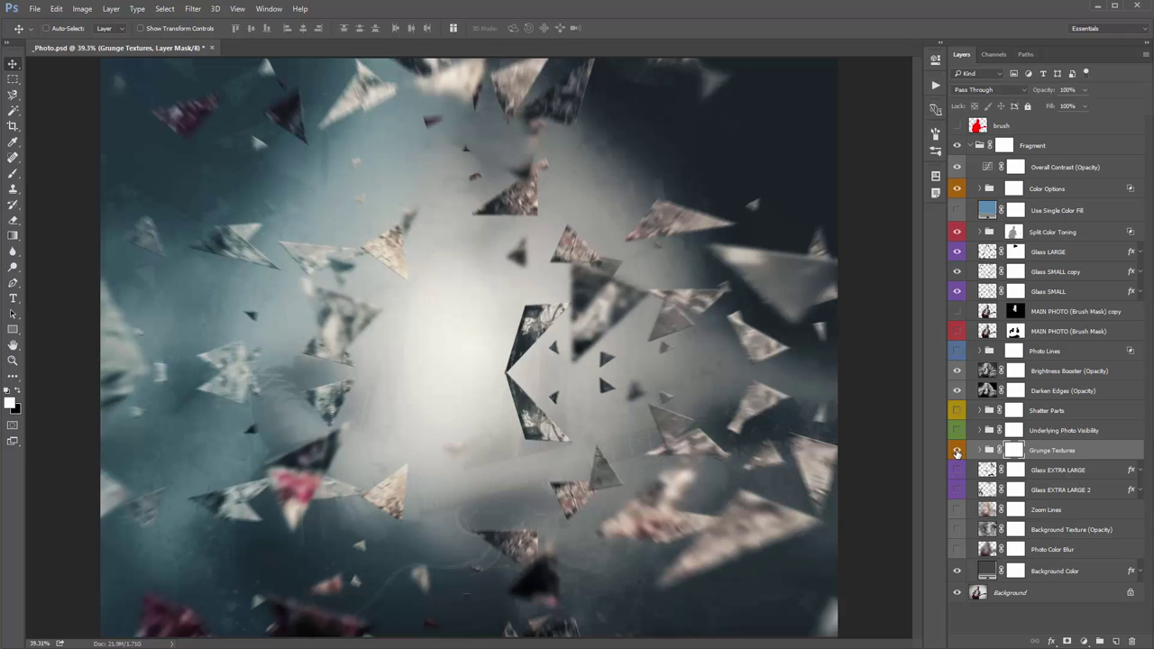
{"action": "left_click", "coordinate": [956, 450]}
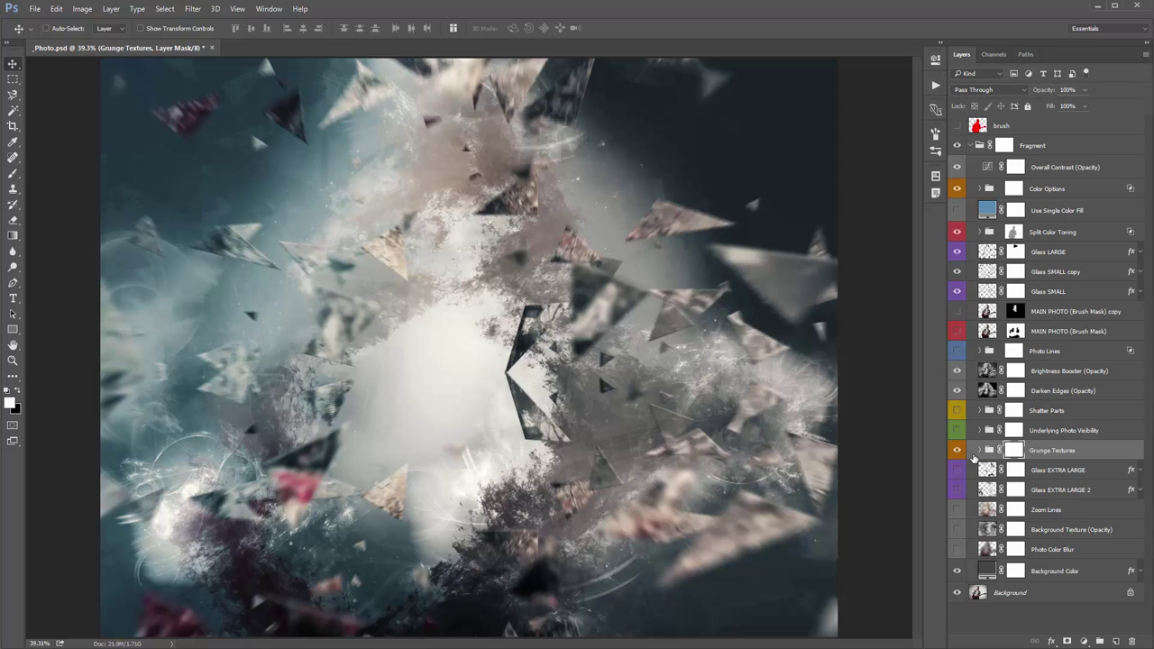
{"action": "left_click", "coordinate": [980, 450]}
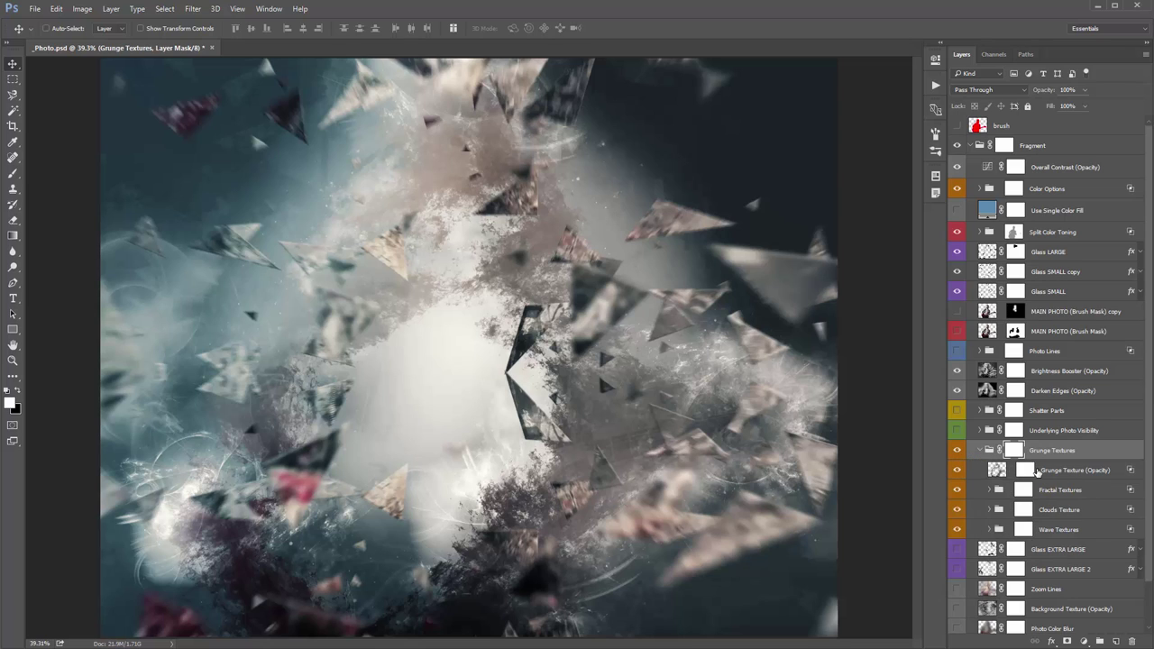
{"action": "left_click", "coordinate": [981, 451]}
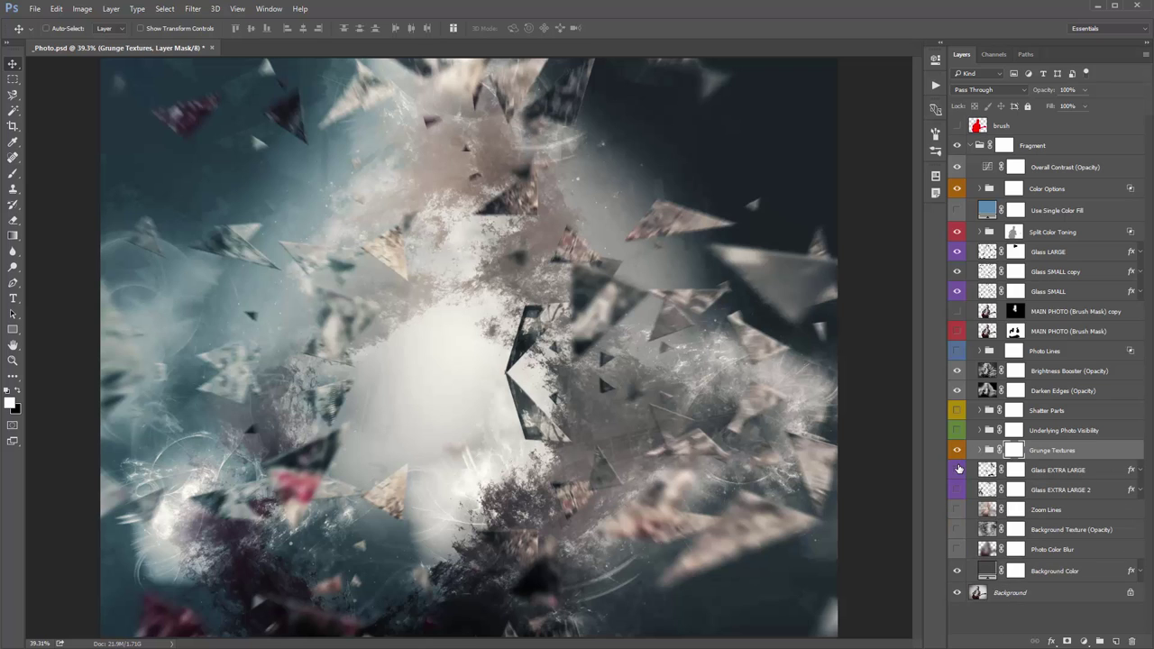
Preview the two Glass EXTRA LARGE layers, hide them with Grunge Textures, and compare the image with and without Zoom Lines
{"action": "left_click_drag", "start_coordinate": [959, 469], "coordinate": [958, 490]}
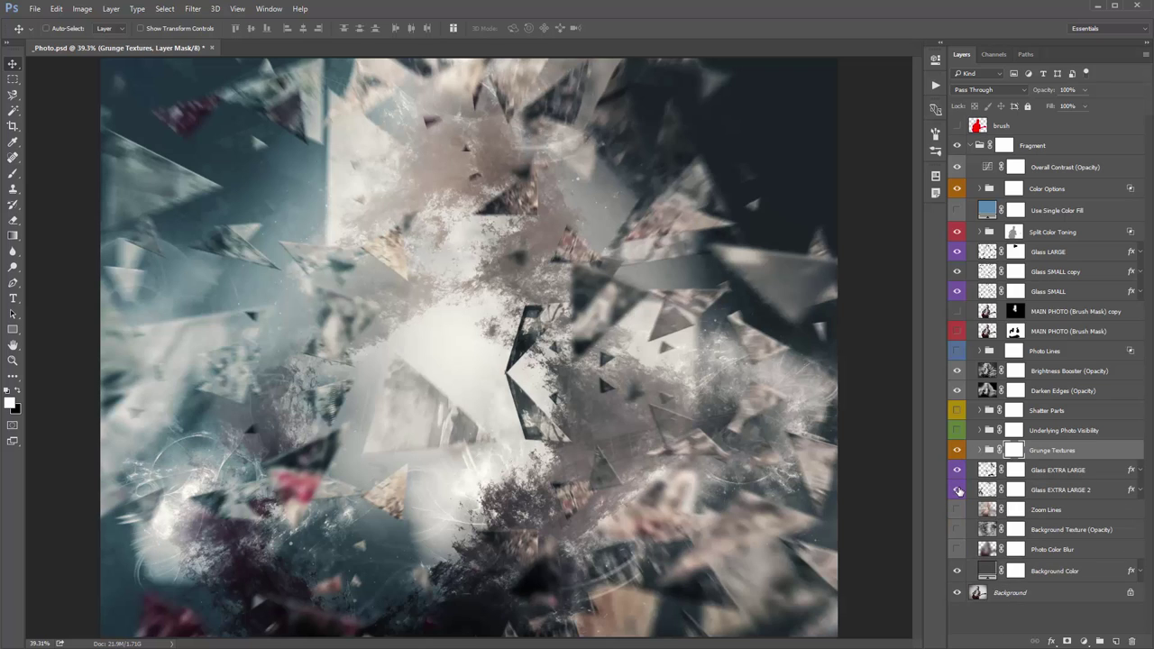
{"action": "left_click_drag", "start_coordinate": [958, 489], "coordinate": [958, 450]}
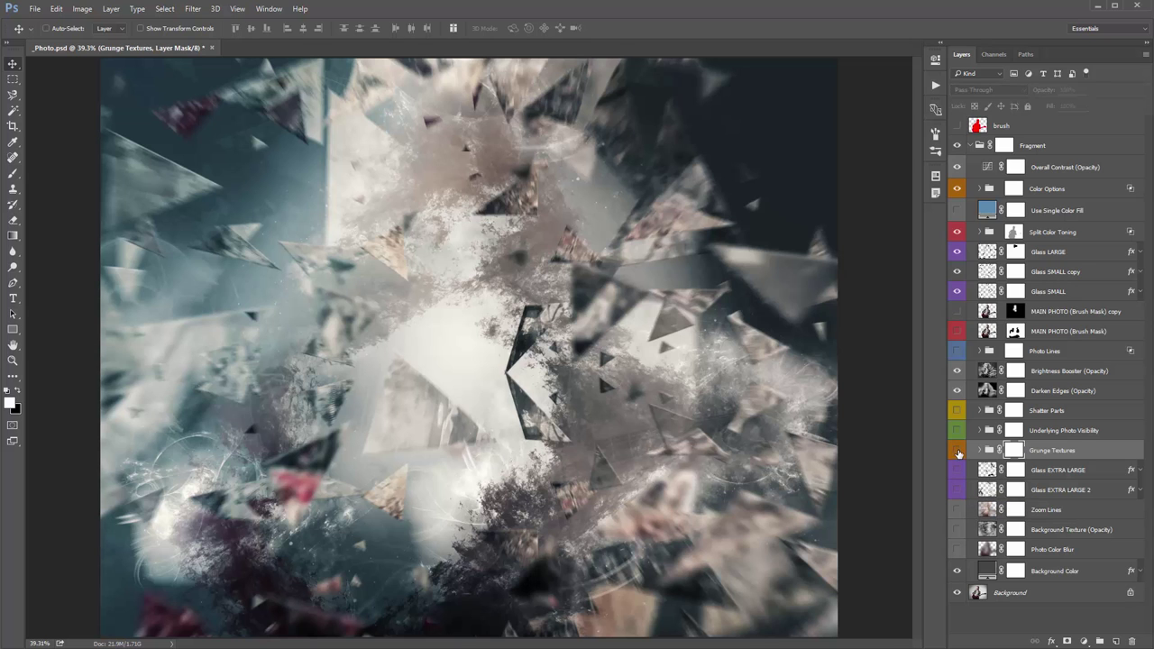
{"action": "left_click", "coordinate": [957, 510]}
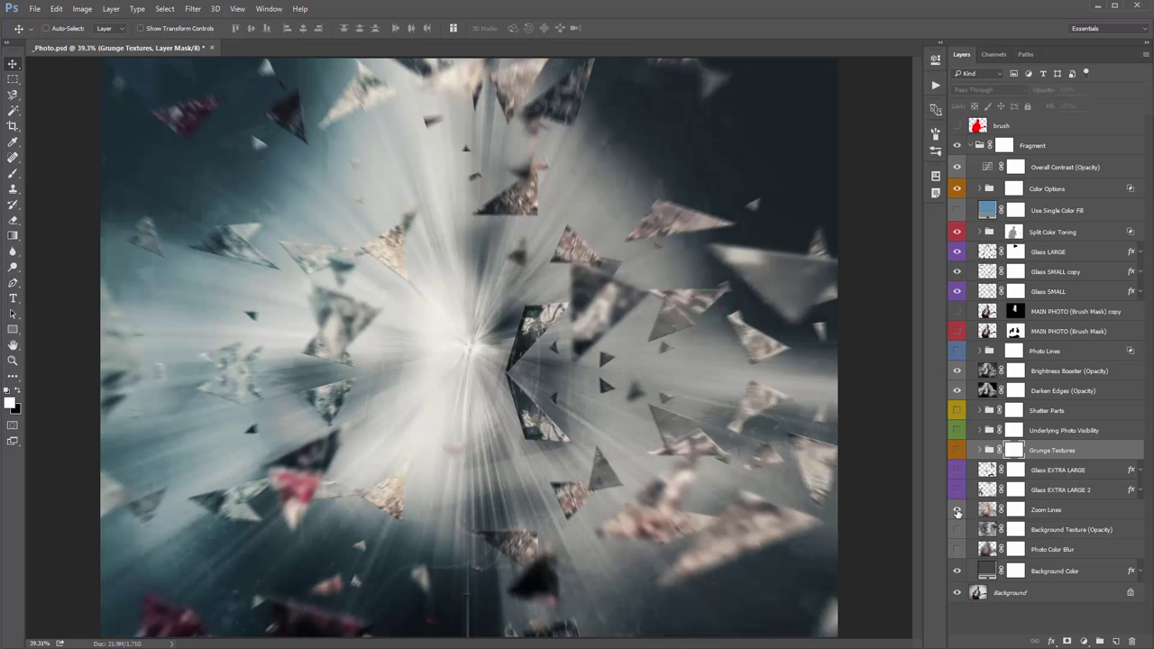
{"action": "left_click", "coordinate": [957, 511]}
{"action": "left_click", "coordinate": [957, 510]}
{"action": "left_click", "coordinate": [958, 510]}
{"action": "left_click", "coordinate": [957, 510]}
{"action": "left_click", "coordinate": [957, 510]}
Show the Background Texture (Opacity) and Photo Color Blur layers, comparing the image with and without Photo Color Blur
{"action": "left_click", "coordinate": [958, 529]}
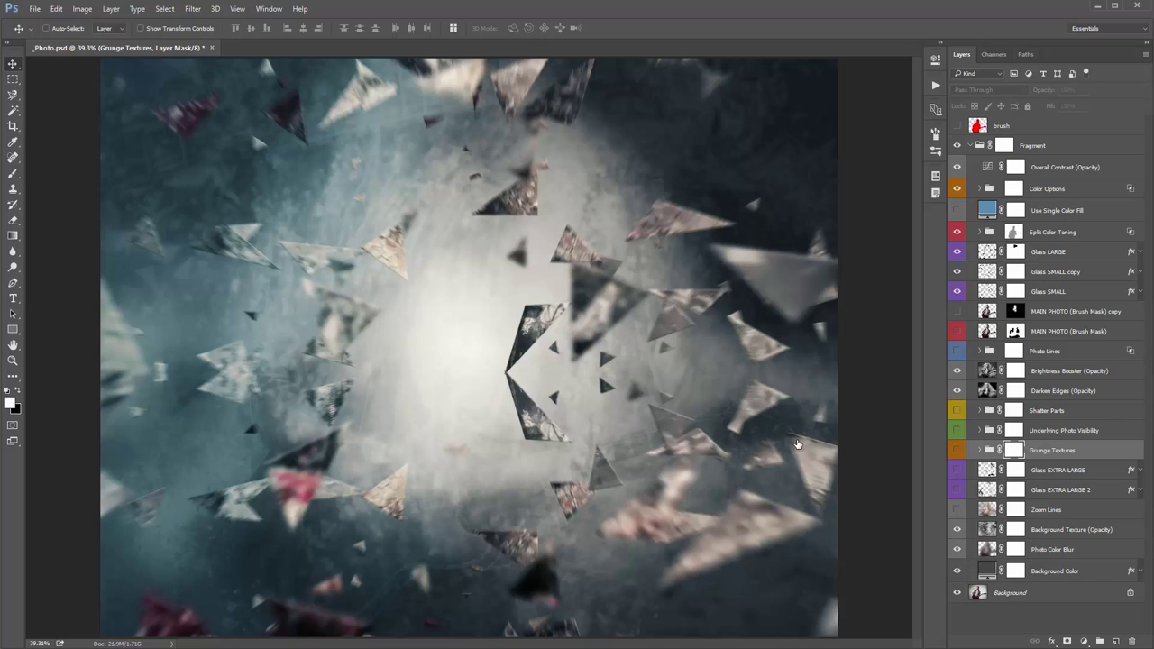
{"action": "left_click", "coordinate": [957, 550]}
{"action": "left_click", "coordinate": [958, 550]}
{"action": "left_click", "coordinate": [957, 550]}
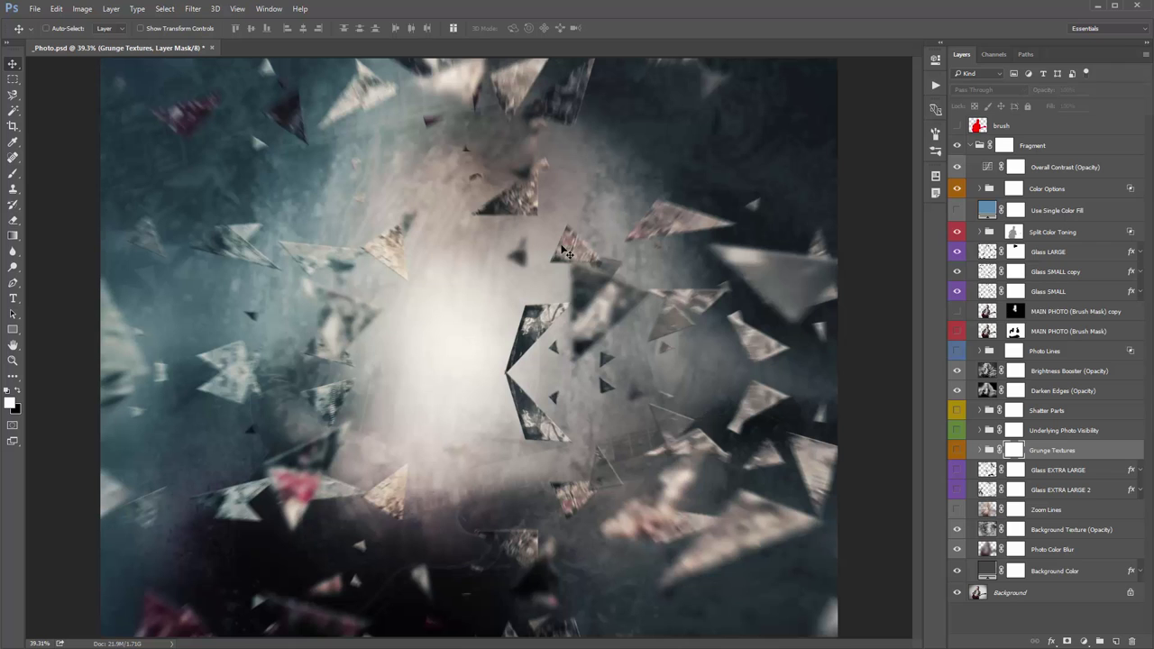
Show Zoom Lines, both Glass EXTRA LARGE layers, Grunge Textures, Underlying Photo Visibility, Shatter Parts and the MAIN PHOTO (Brush Mask) layer
{"action": "left_click", "coordinate": [957, 509]}
{"action": "left_click", "coordinate": [956, 491]}
{"action": "left_click_drag", "start_coordinate": [956, 491], "coordinate": [958, 370]}
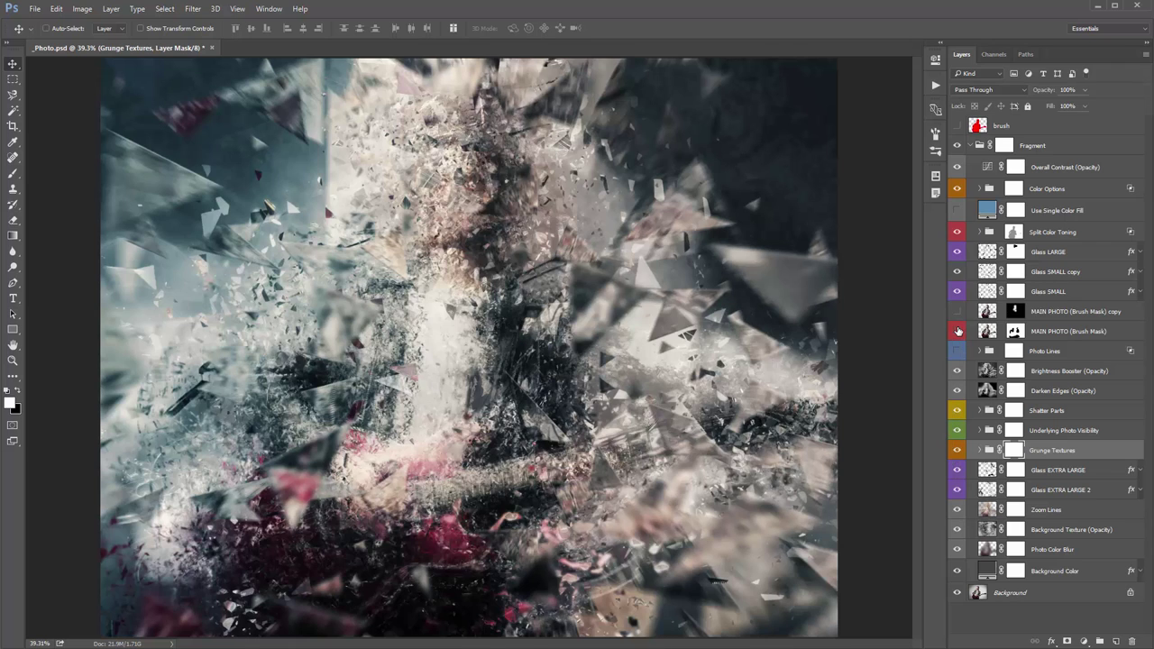
{"action": "left_click", "coordinate": [957, 331]}
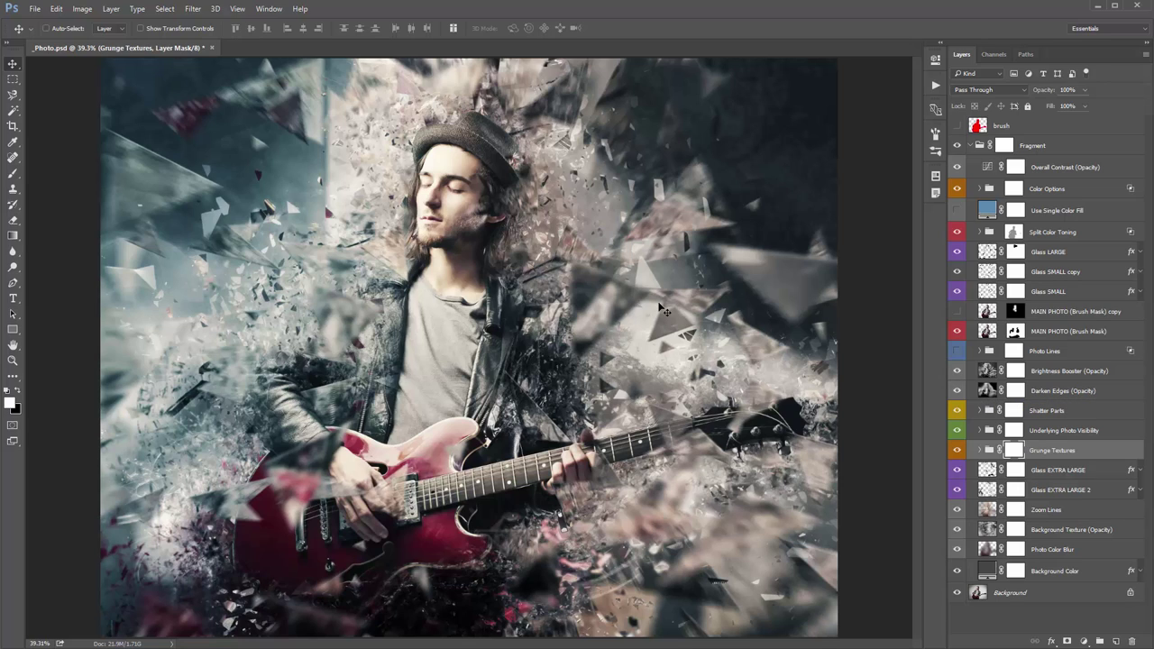
Try white, the guitar's red (883242) and a lighter pink (b05666) as the Background Color fill and cancel the change
{"action": "left_click", "coordinate": [1079, 573]}
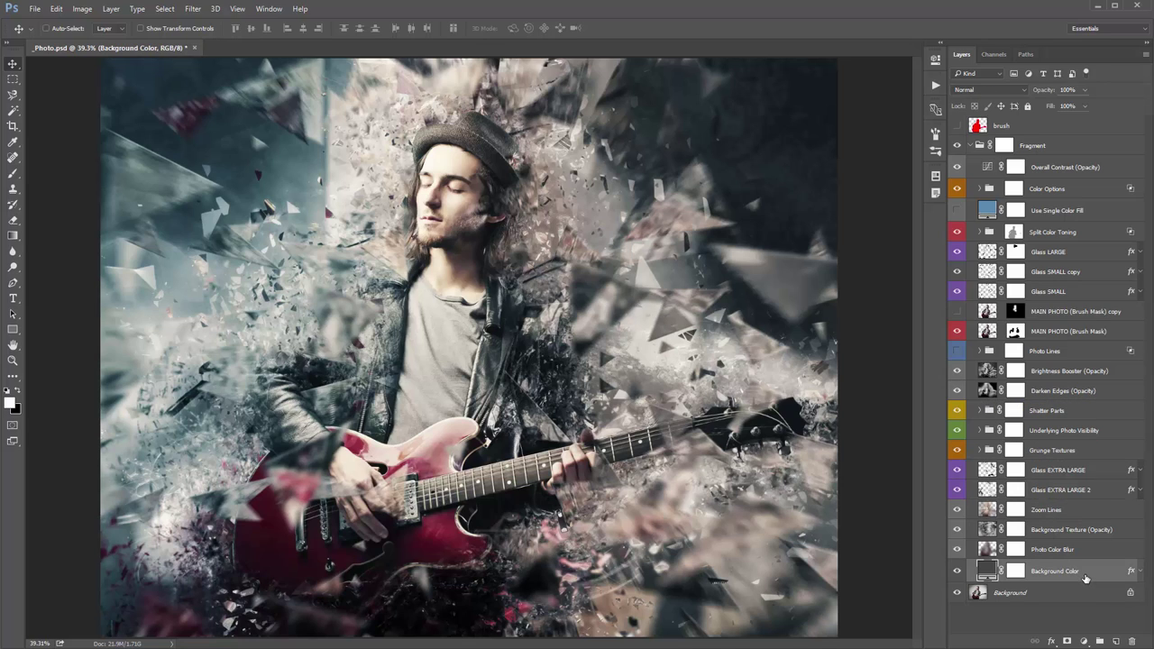
{"action": "double_click", "coordinate": [985, 574]}
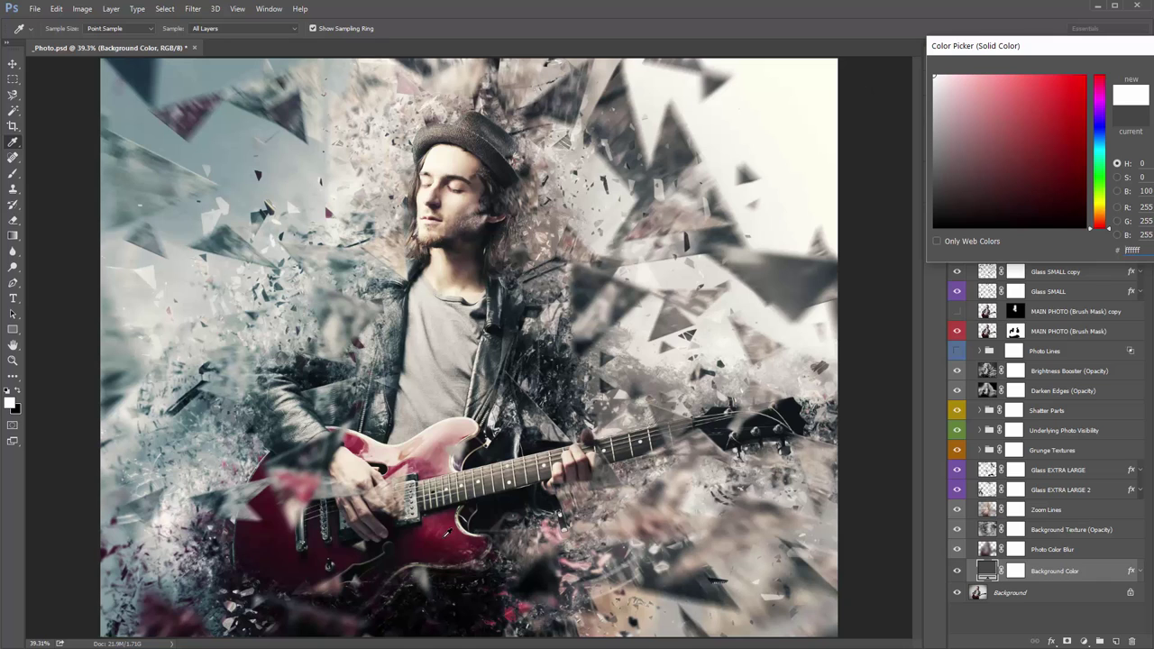
{"action": "left_click", "coordinate": [435, 526]}
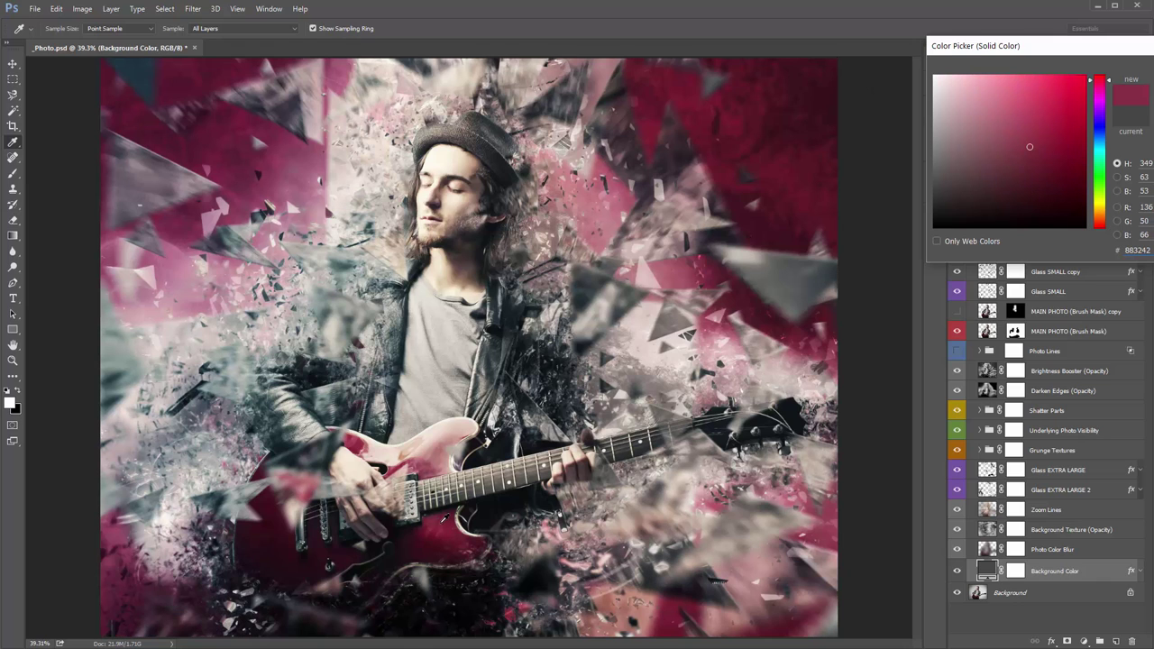
{"action": "left_click", "coordinate": [1011, 122]}
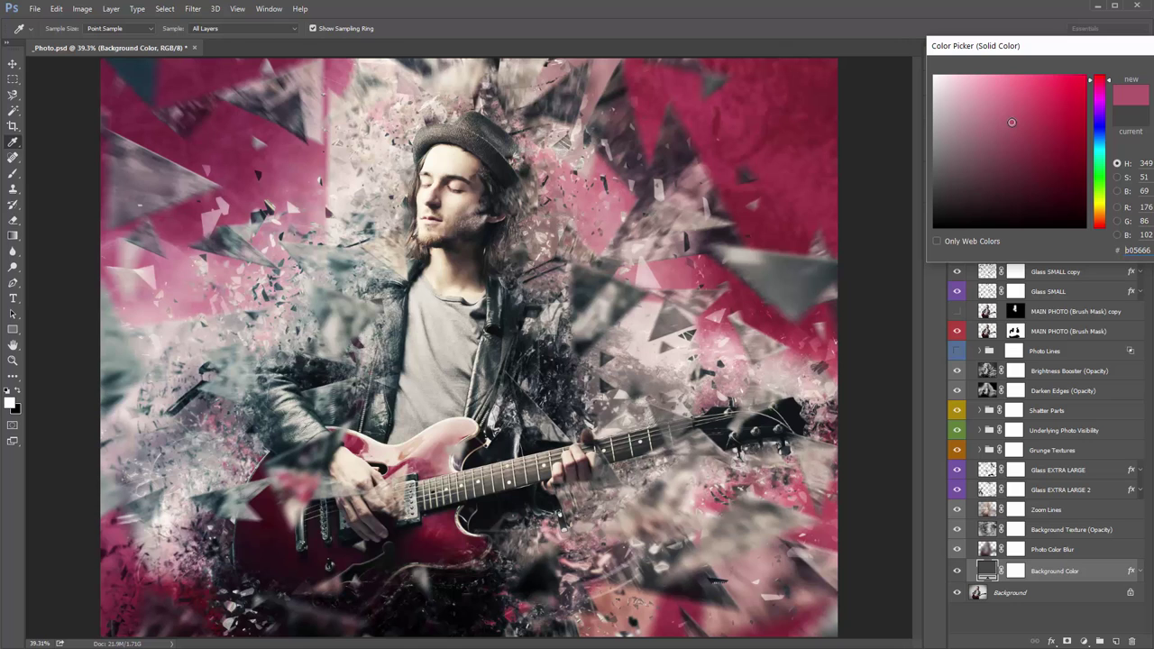
{"action": "key", "text": "Escape"}
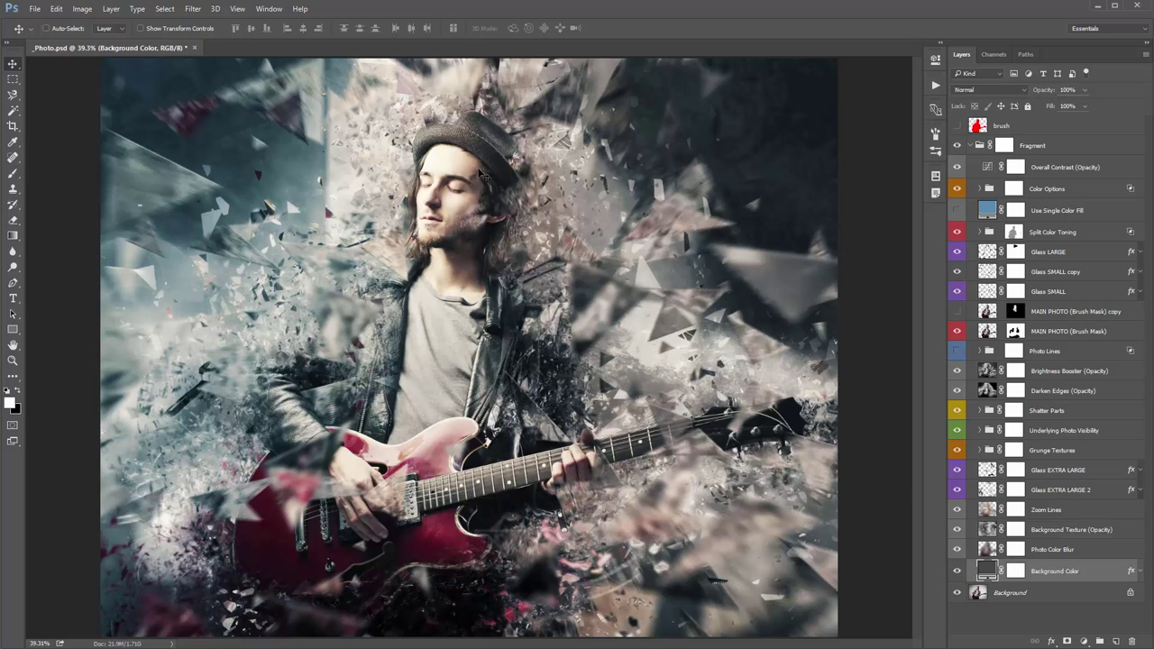
Check the image without Background Color and Background Texture (Opacity), compare it with the original photo, and show both layers again
{"action": "left_click", "coordinate": [957, 571]}
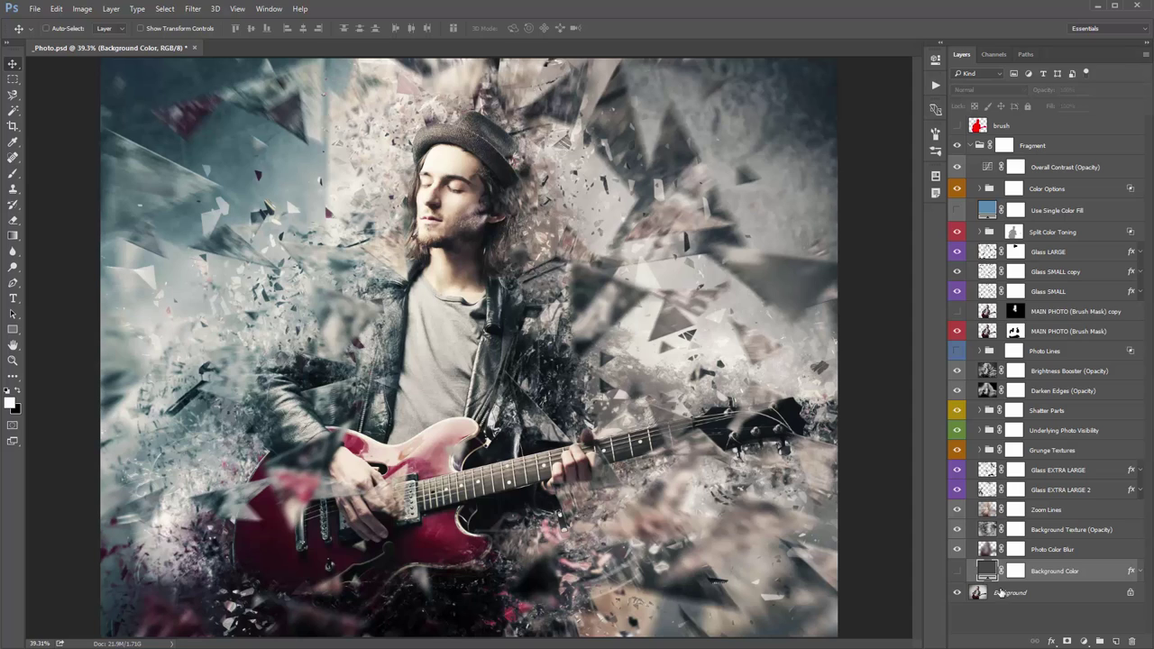
{"action": "left_click", "coordinate": [1036, 594]}
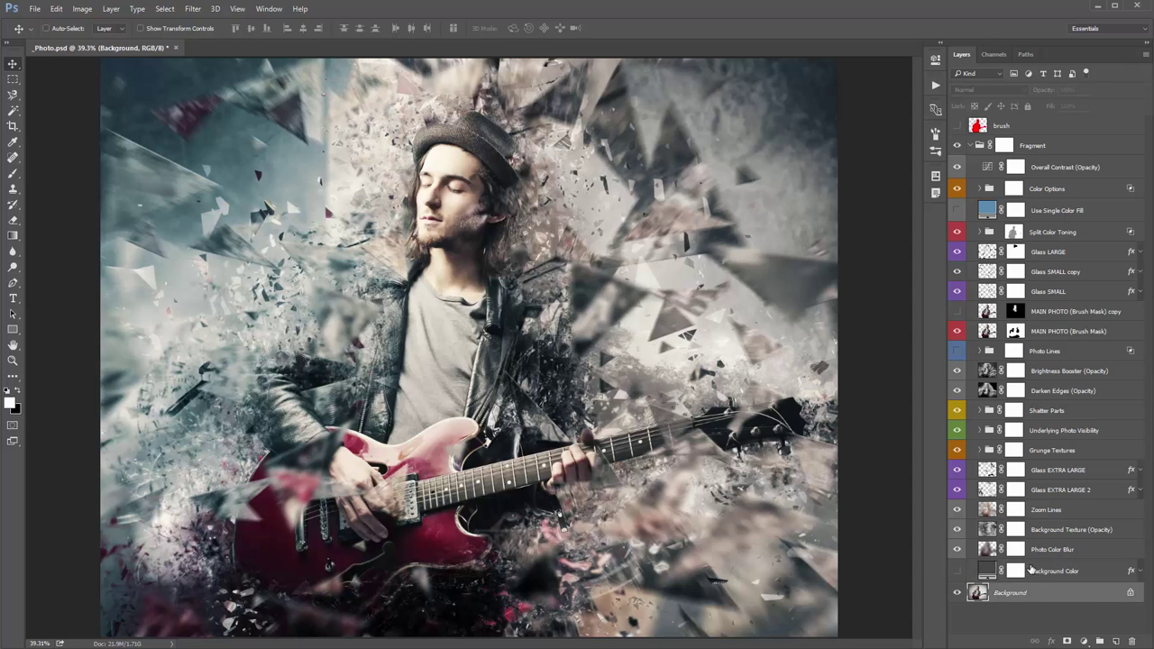
{"action": "left_click", "coordinate": [1048, 537]}
{"action": "left_click", "coordinate": [956, 529]}
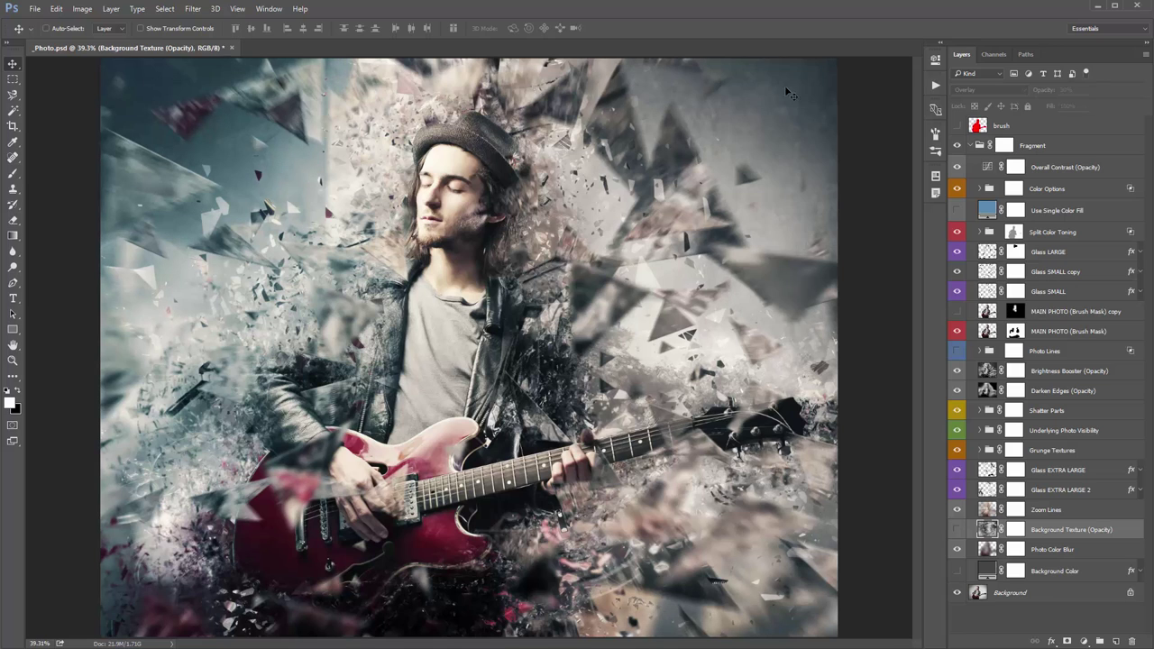
{"action": "left_click", "coordinate": [957, 145]}
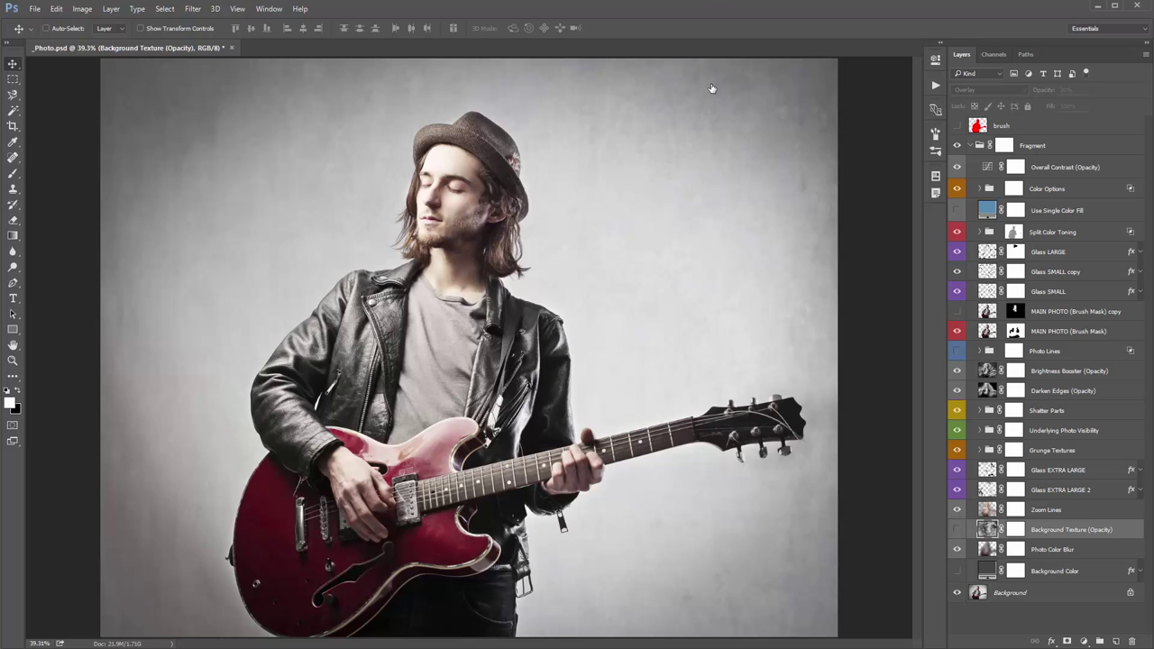
{"action": "key", "text": "ctrl+z"}
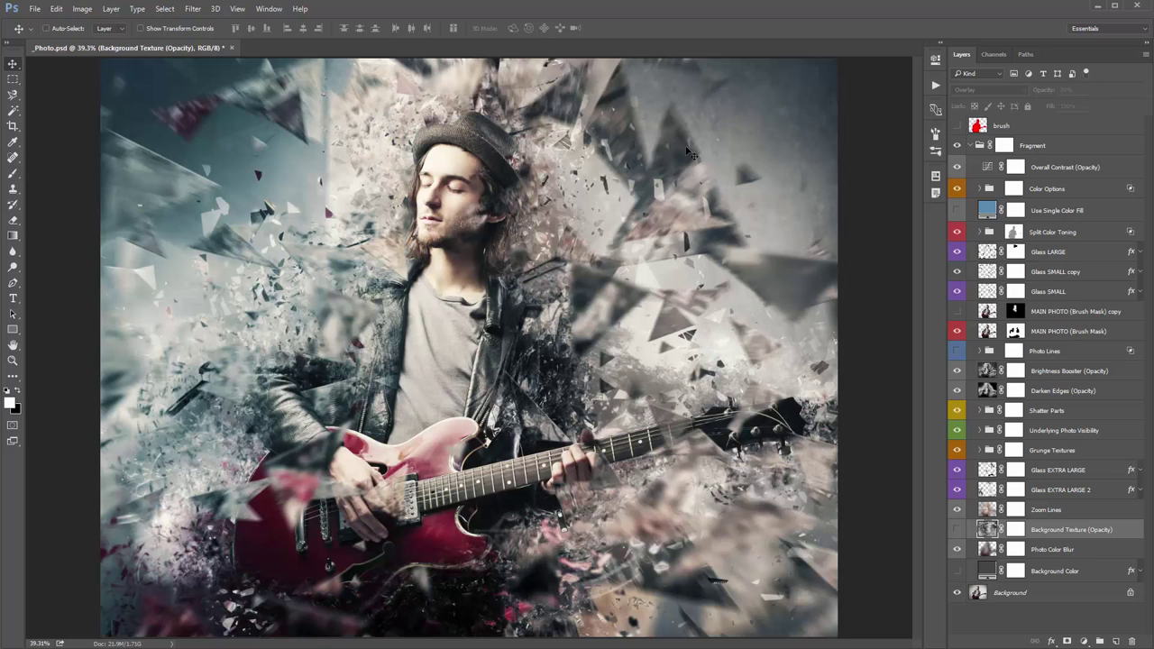
{"action": "left_click", "coordinate": [959, 570]}
{"action": "left_click", "coordinate": [959, 530]}
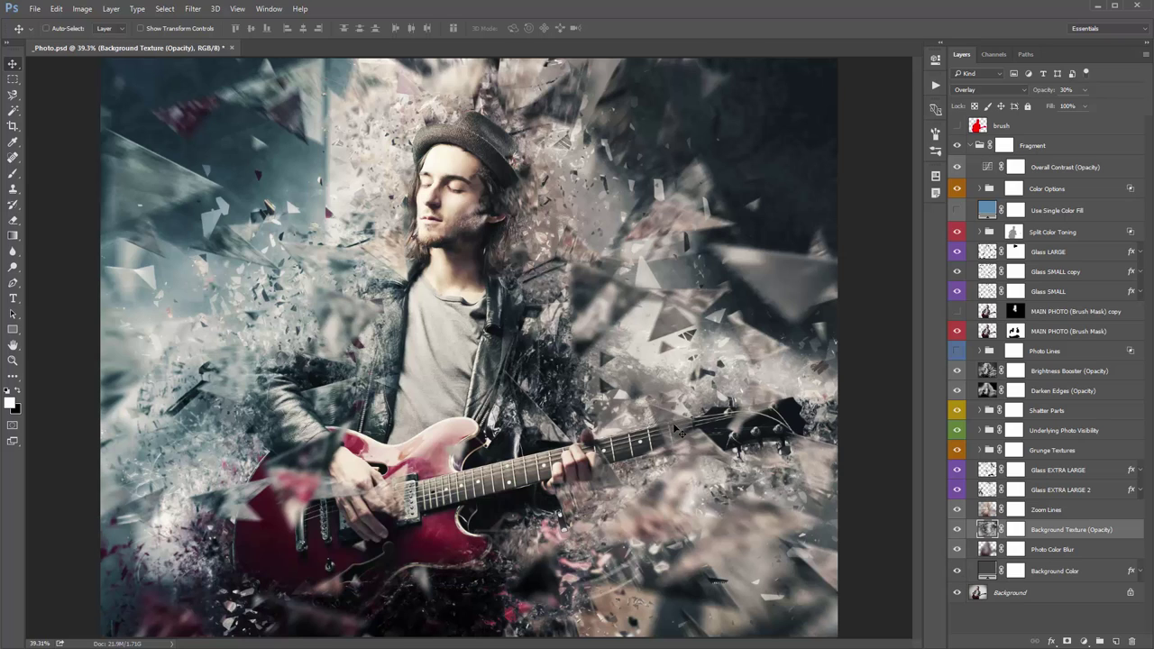
Hide the Background Color fill and the original Background layer
{"action": "left_click", "coordinate": [1046, 573]}
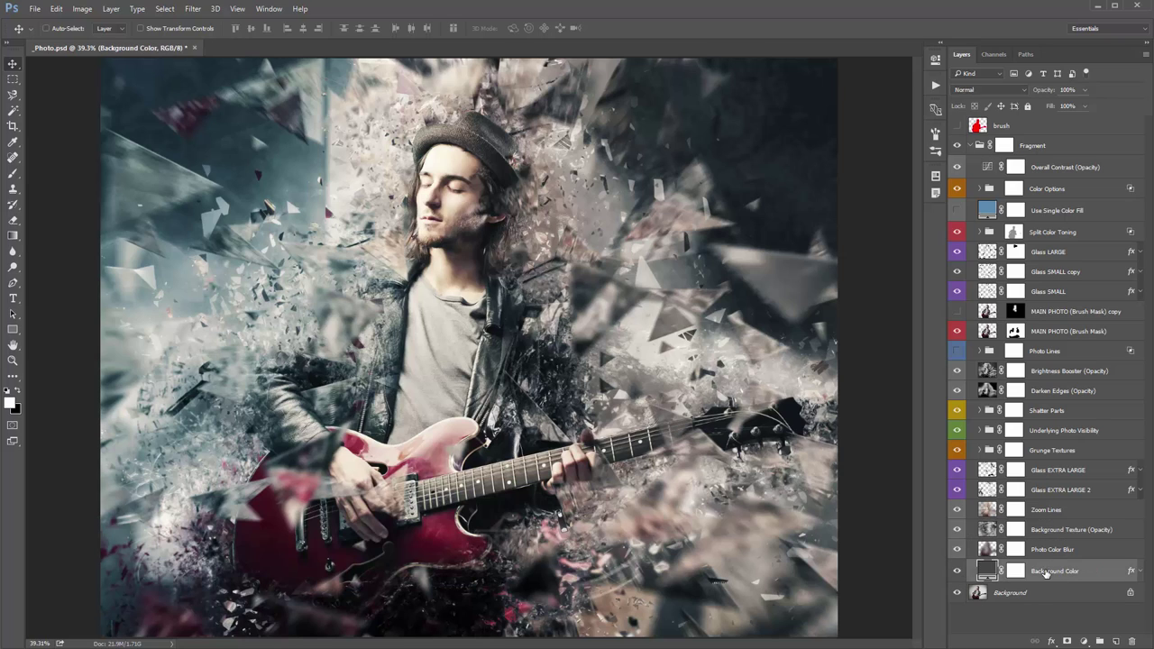
{"action": "left_click", "coordinate": [957, 571]}
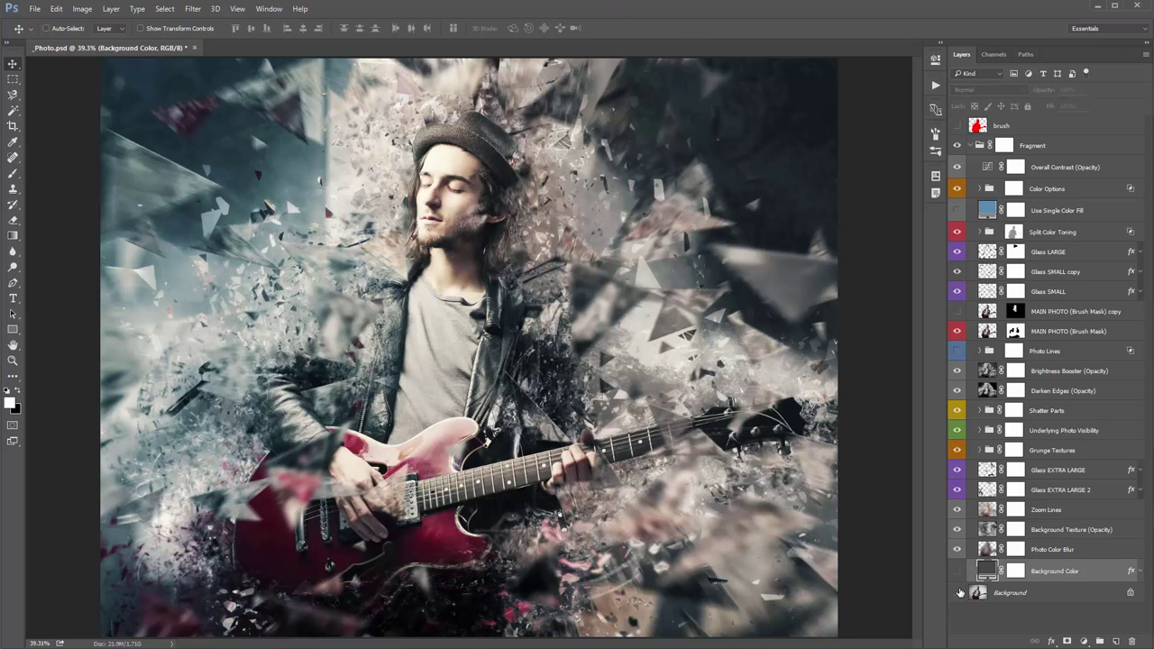
{"action": "left_click", "coordinate": [958, 592]}
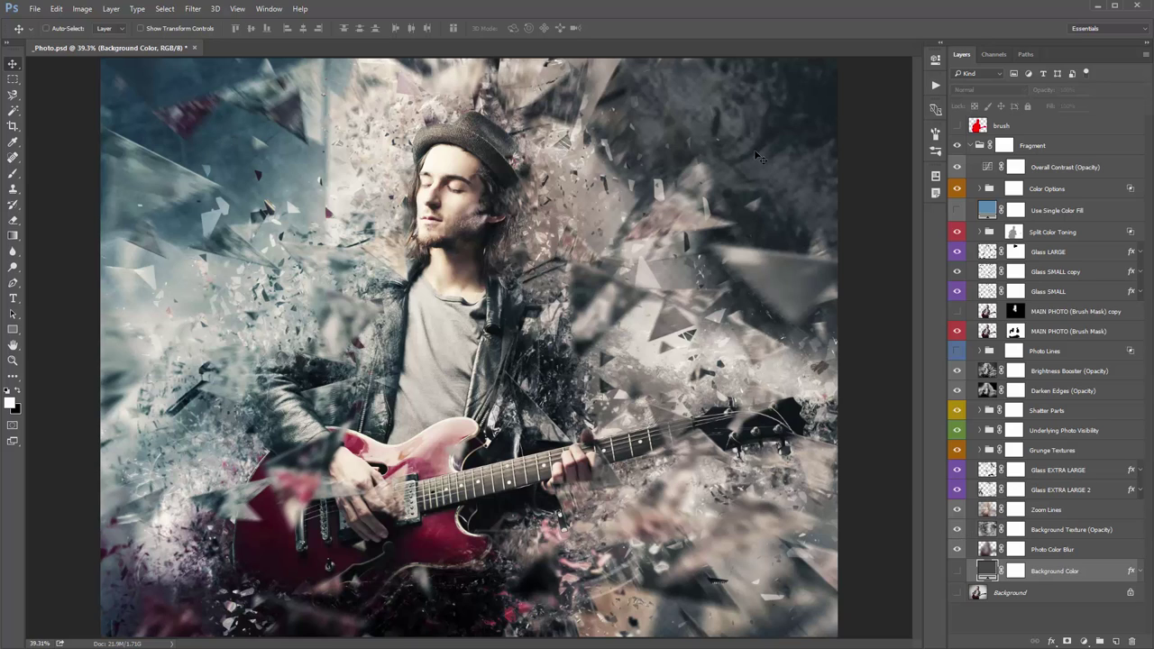
Hide the Background Texture (Opacity), Zoom Lines and Photo Color Blur layers
{"action": "left_click", "coordinate": [958, 529]}
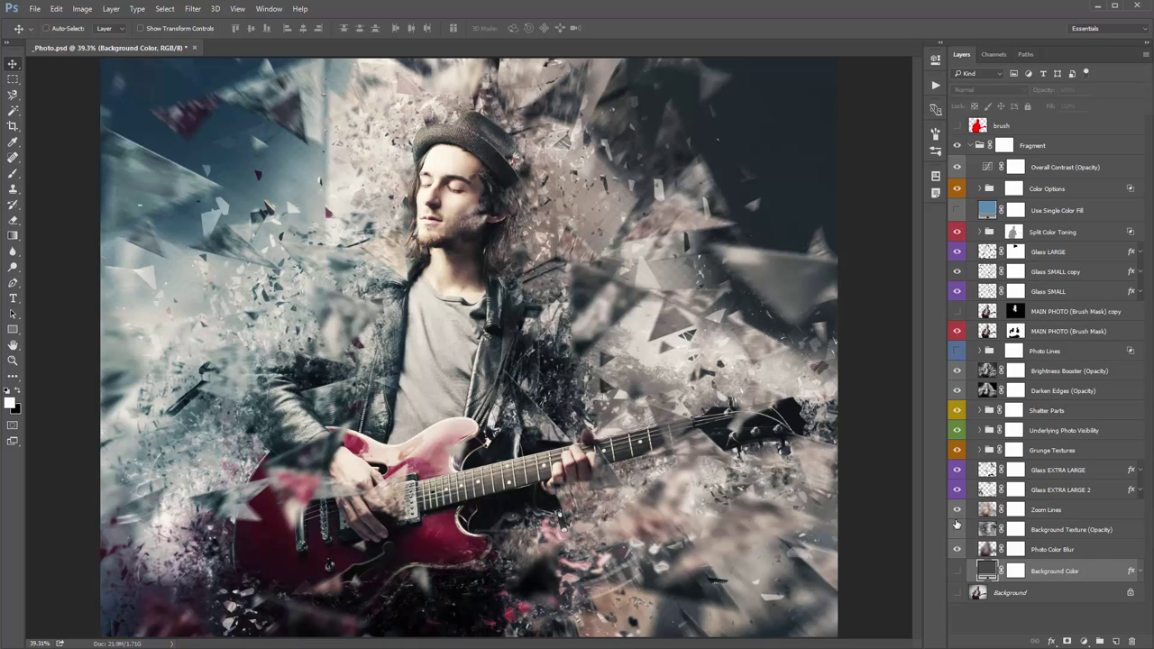
{"action": "left_click", "coordinate": [959, 508]}
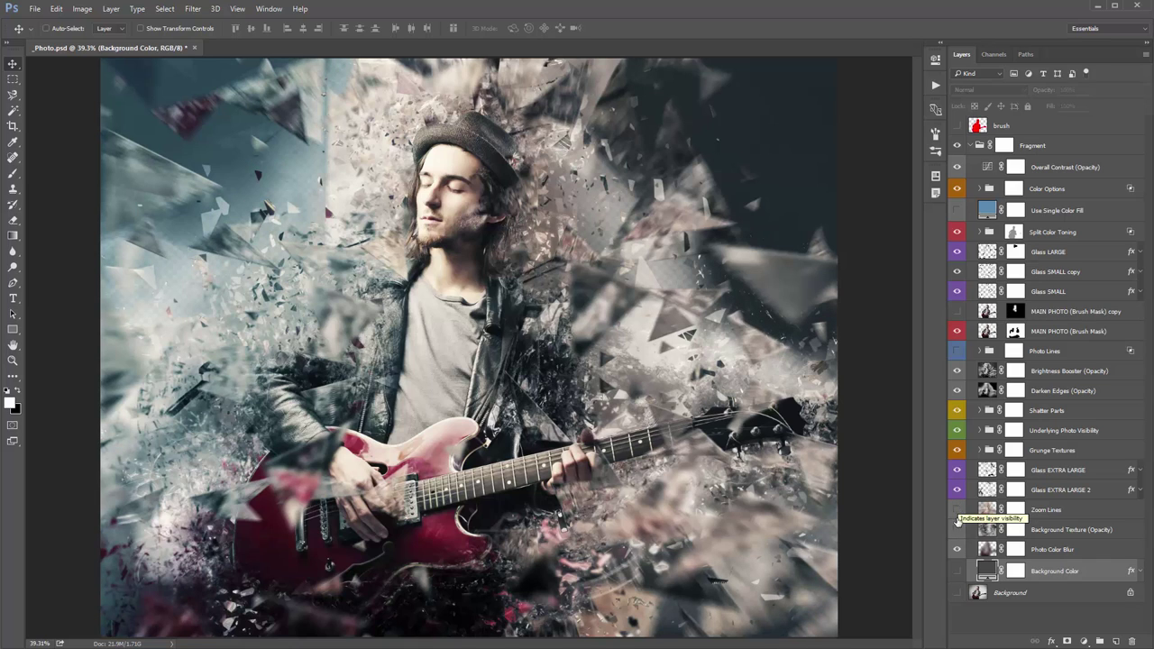
{"action": "left_click", "coordinate": [959, 549]}
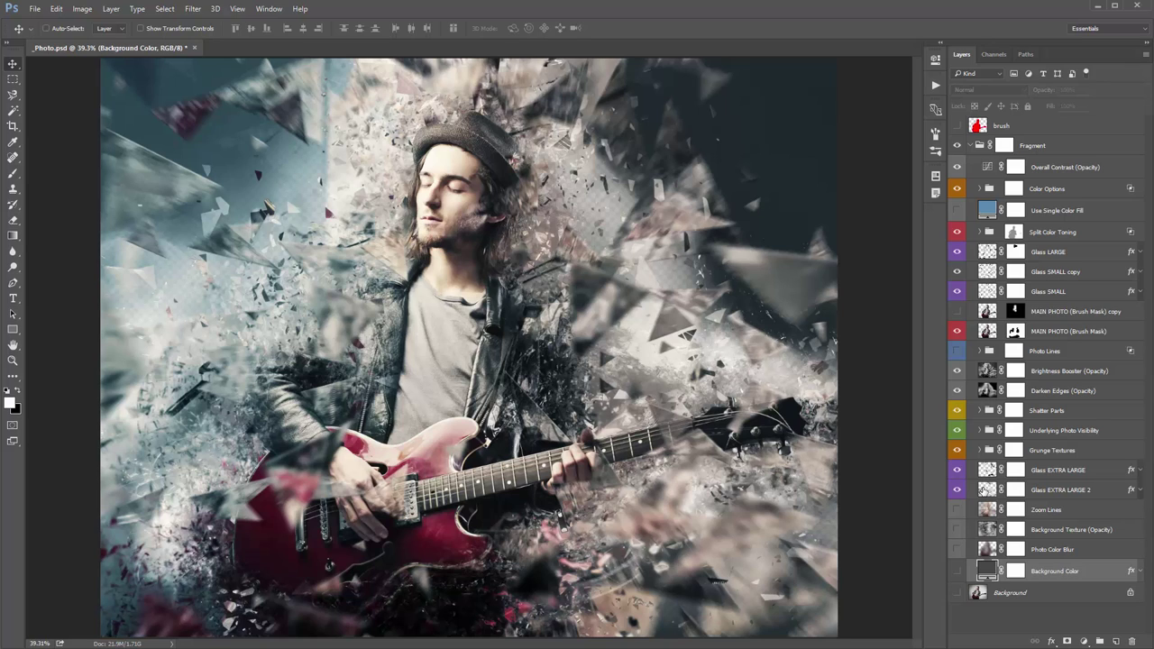
Check the image without the Brightness Booster (Opacity) and Darken Edges (Opacity) layers, and show both again
{"action": "left_click", "coordinate": [957, 371]}
{"action": "left_click", "coordinate": [956, 390]}
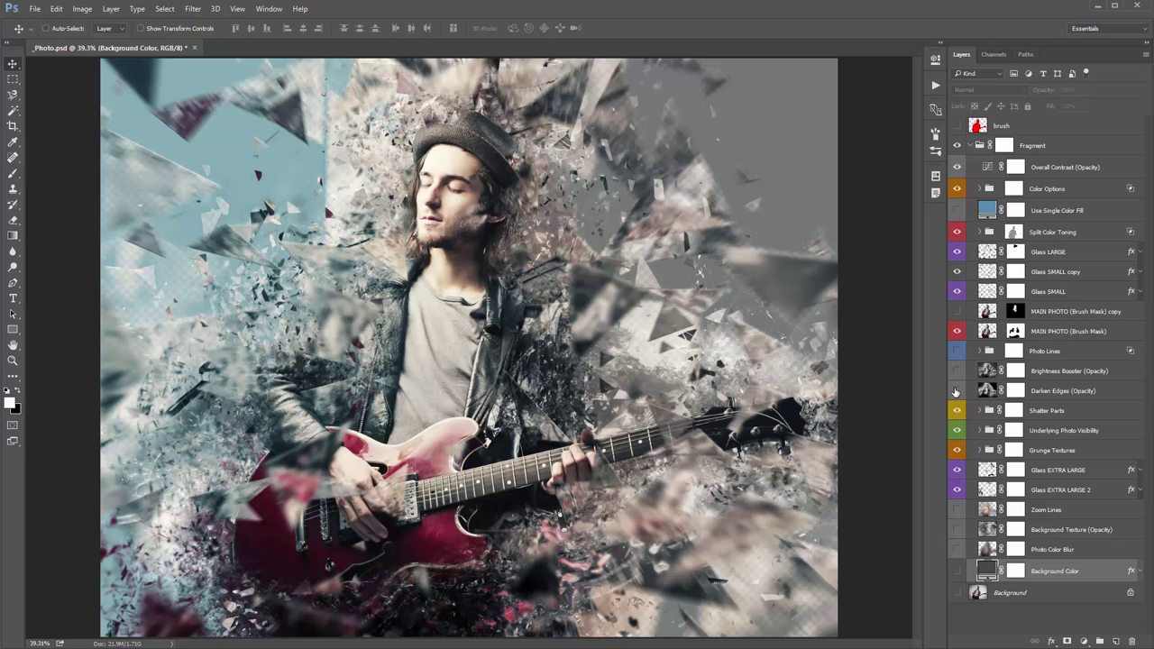
{"action": "left_click", "coordinate": [957, 390]}
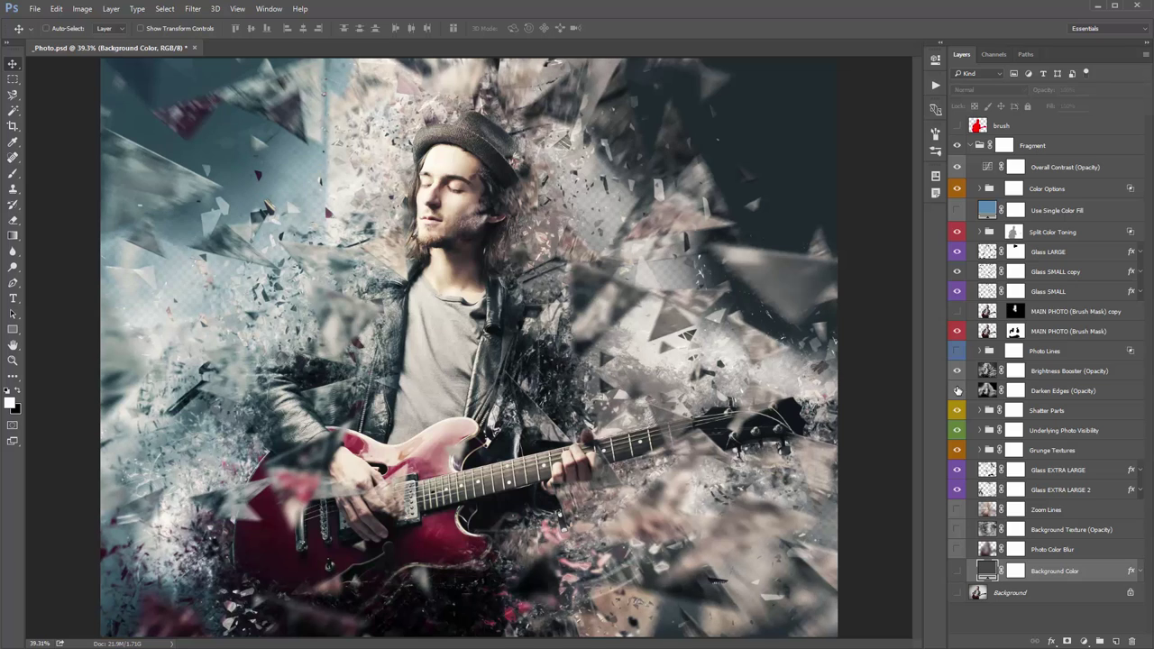
Show every layer from Zoom Lines down to Background and select the Darken Edges (Opacity) layer
{"action": "left_click_drag", "start_coordinate": [957, 509], "coordinate": [956, 592]}
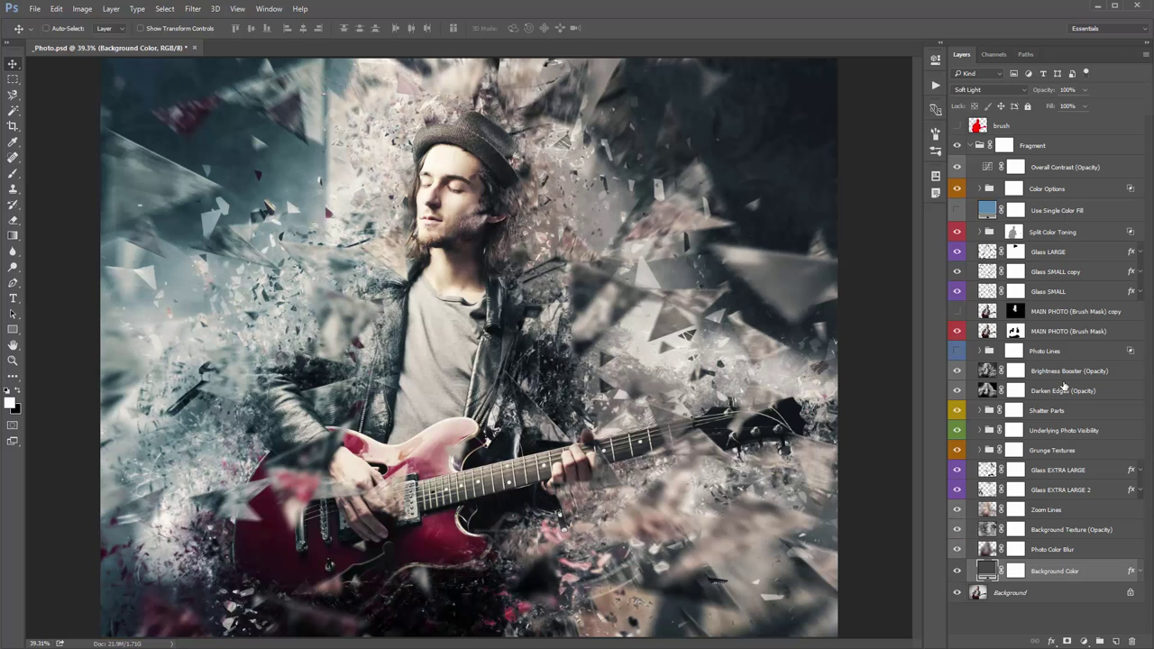
{"action": "left_click", "coordinate": [1064, 388]}
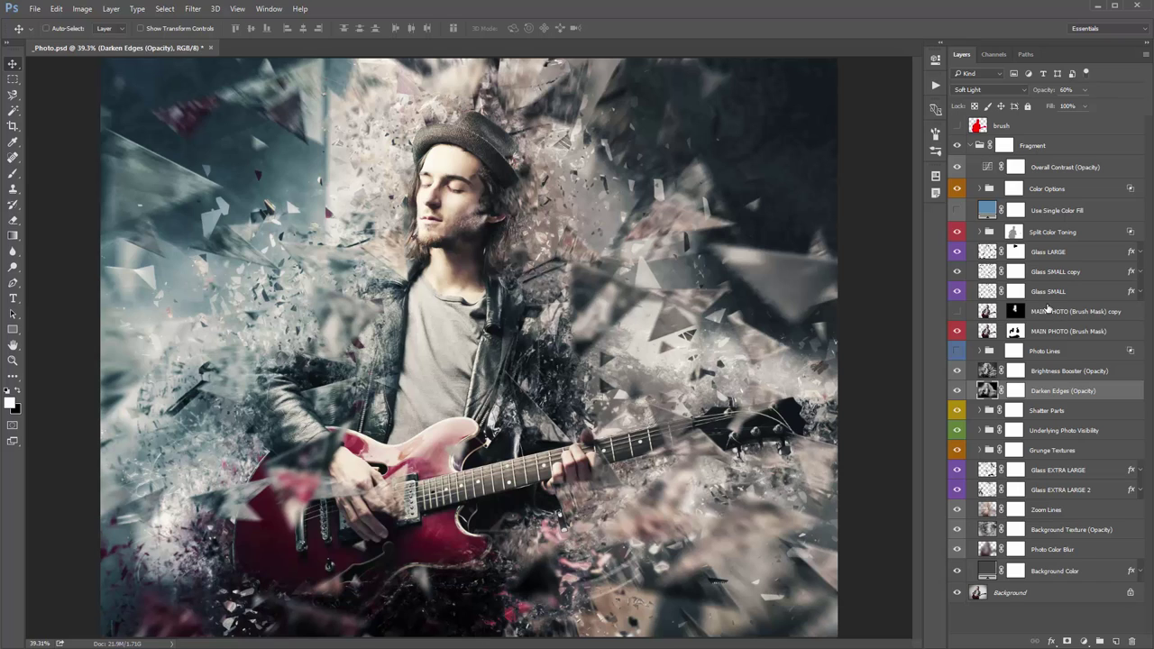
Collapse the Fragment group, select its mask and set up the Gradient tool with the Foreground to Background preset
{"action": "left_click", "coordinate": [967, 145]}
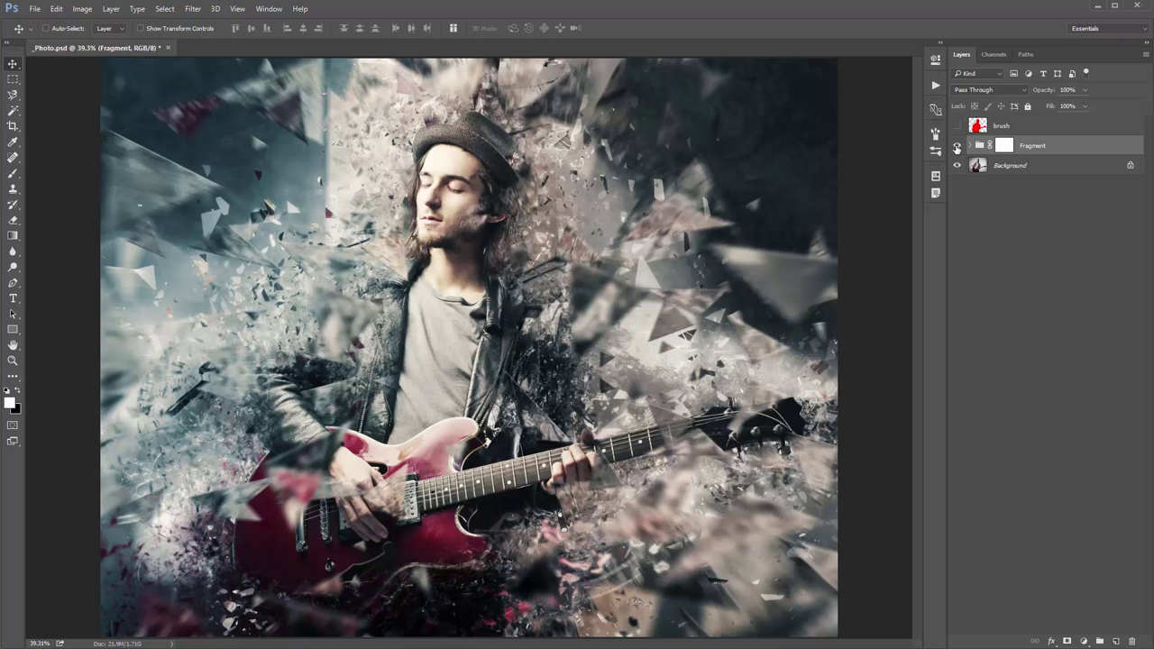
{"action": "left_click", "coordinate": [956, 146]}
{"action": "left_click", "coordinate": [1004, 146]}
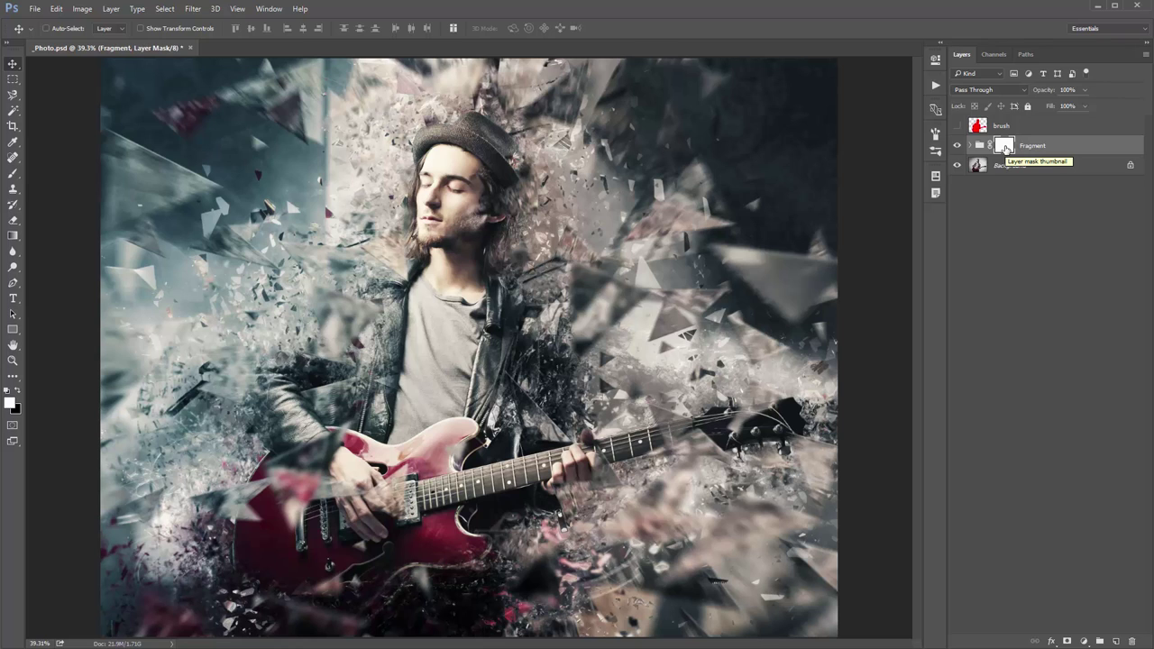
{"action": "left_click", "coordinate": [12, 236]}
{"action": "right_click", "coordinate": [13, 236]}
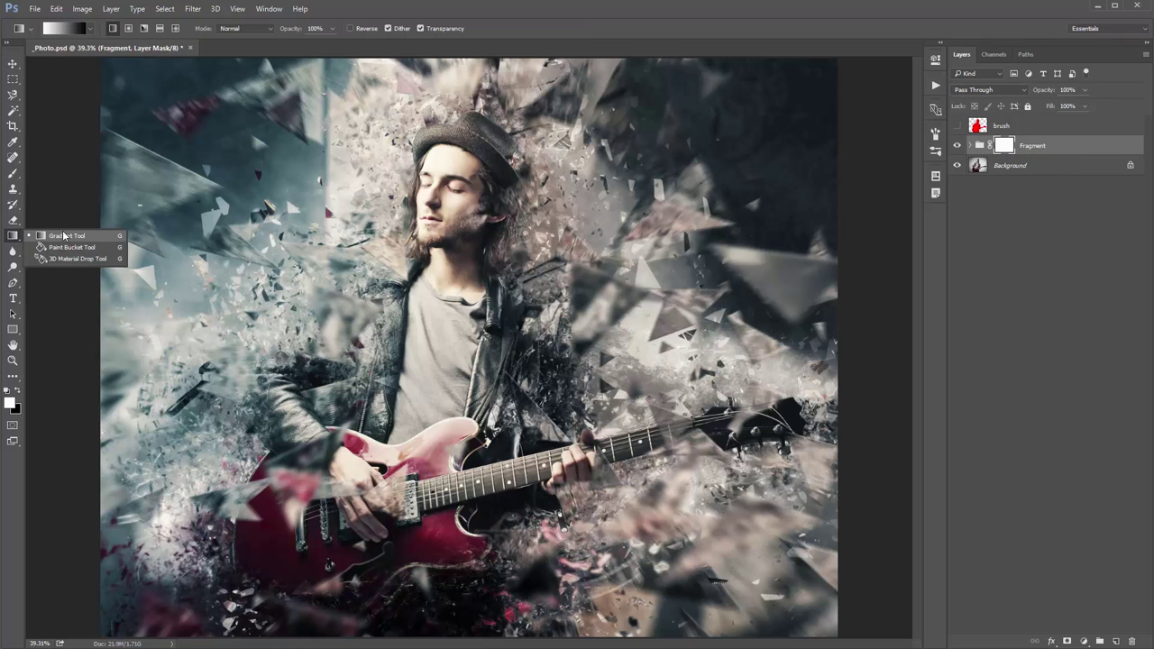
{"action": "left_click", "coordinate": [63, 236]}
{"action": "left_click", "coordinate": [59, 28]}
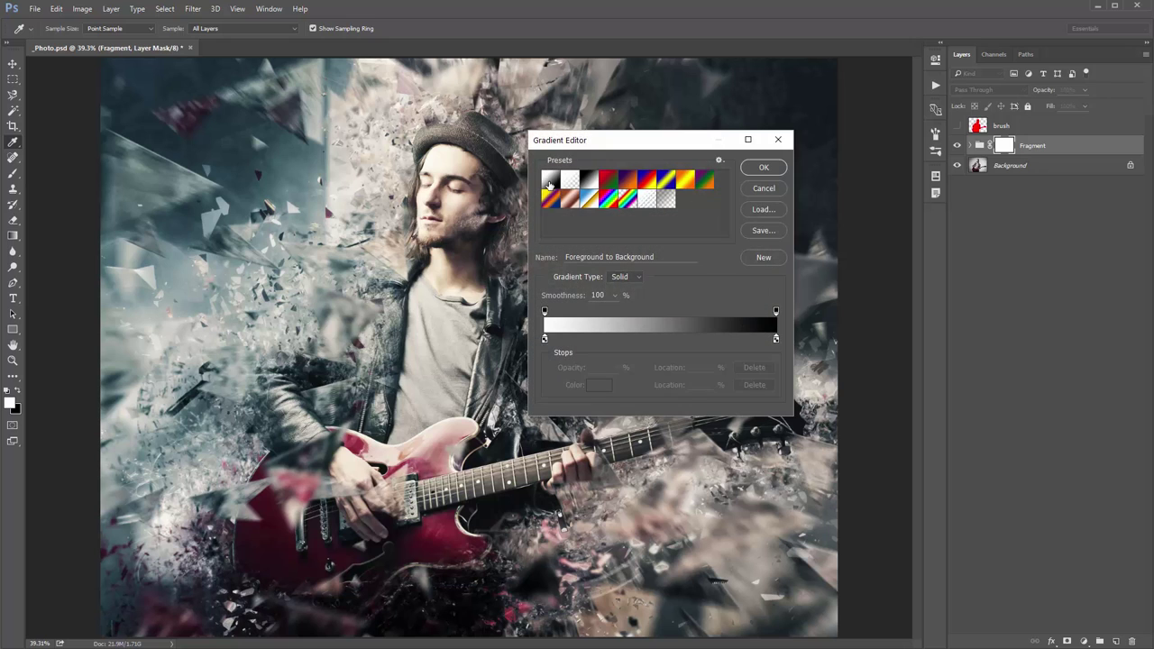
{"action": "left_click", "coordinate": [757, 168]}
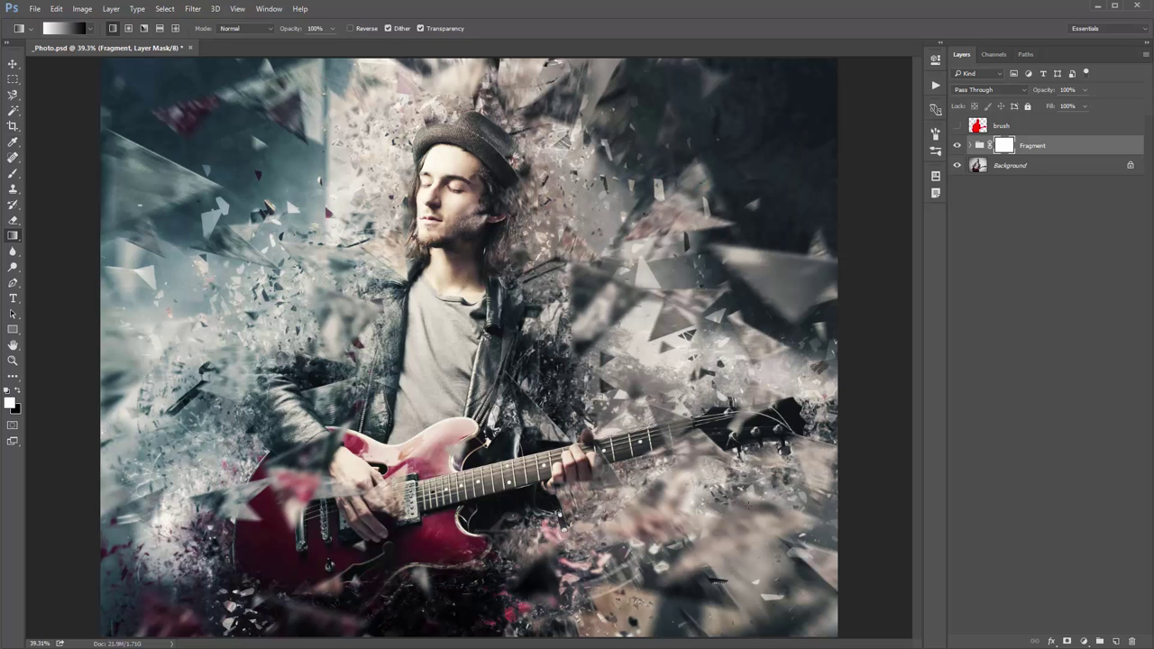
Try a horizontal white-to-black gradient and a diagonal black-to-white gradient on the Fragment group's mask, undoing each
{"action": "left_click_drag", "start_coordinate": [577, 155], "coordinate": [271, 154]}
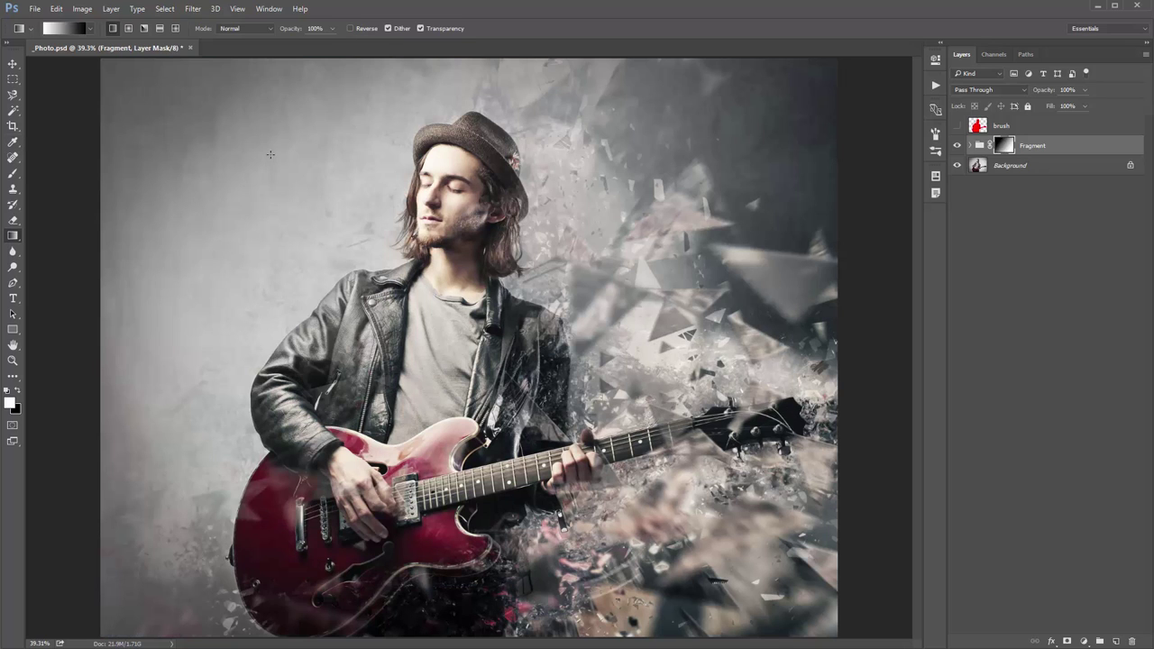
{"action": "key", "text": "ctrl+z"}
{"action": "key", "text": "x"}
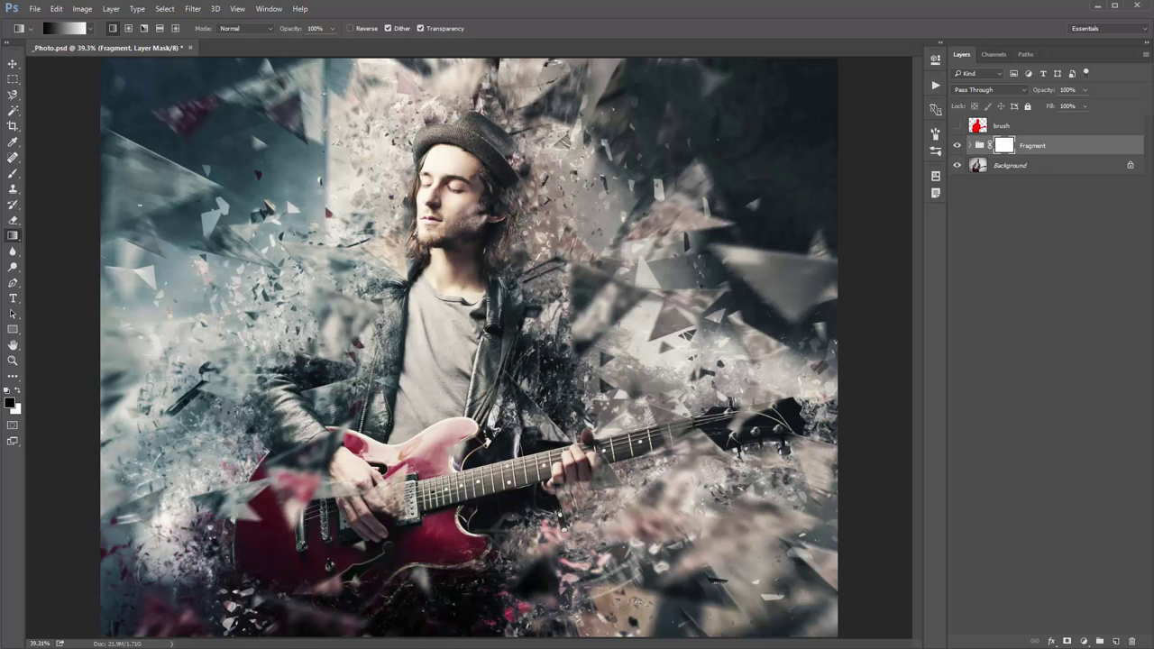
{"action": "left_click_drag", "start_coordinate": [730, 509], "coordinate": [403, 244]}
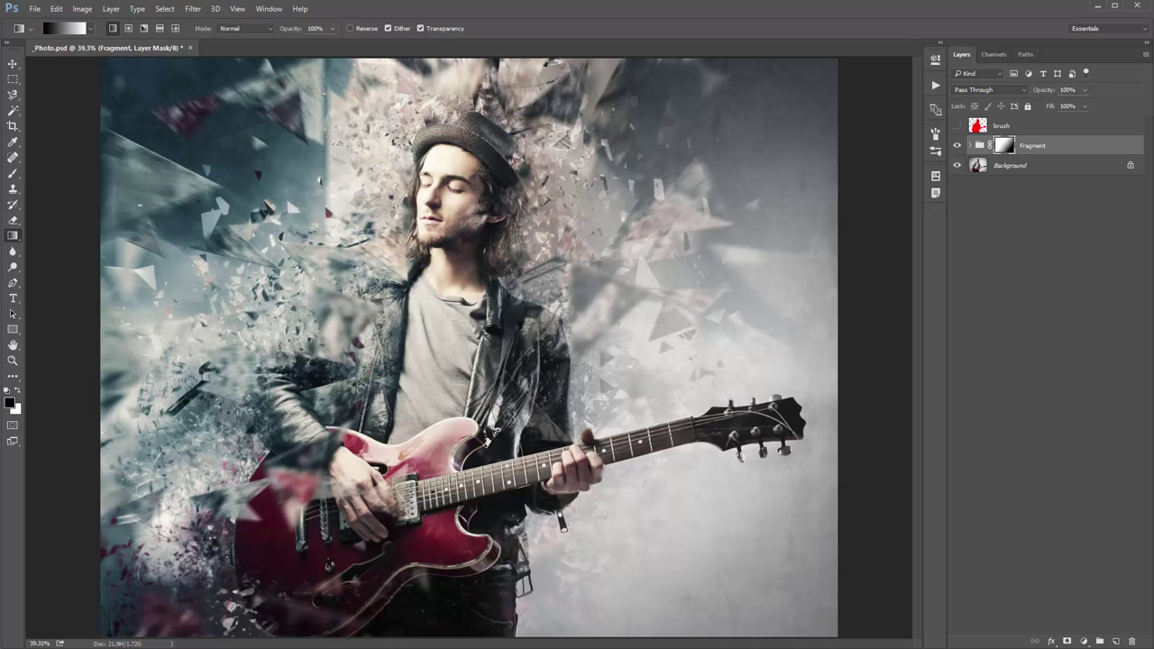
{"action": "key", "text": "ctrl+z"}
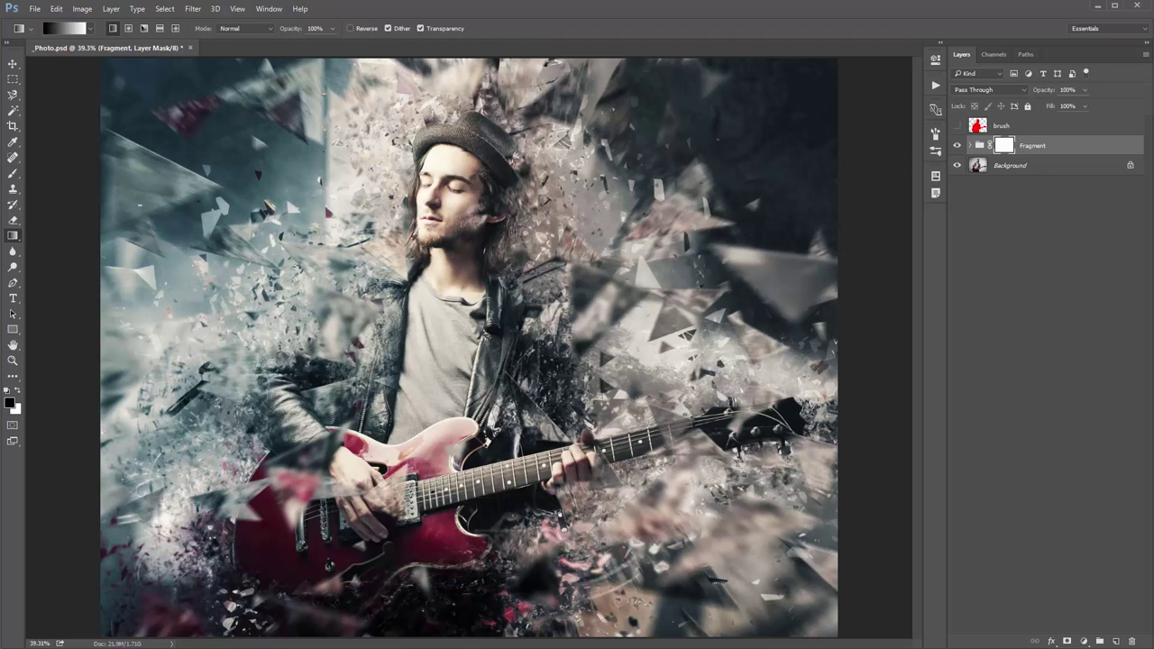
Try a vertical black-to-white gradient on the Fragment mask from the image's lower edge up to the chest, and undo it
{"action": "left_click_drag", "start_coordinate": [493, 635], "coordinate": [493, 315]}
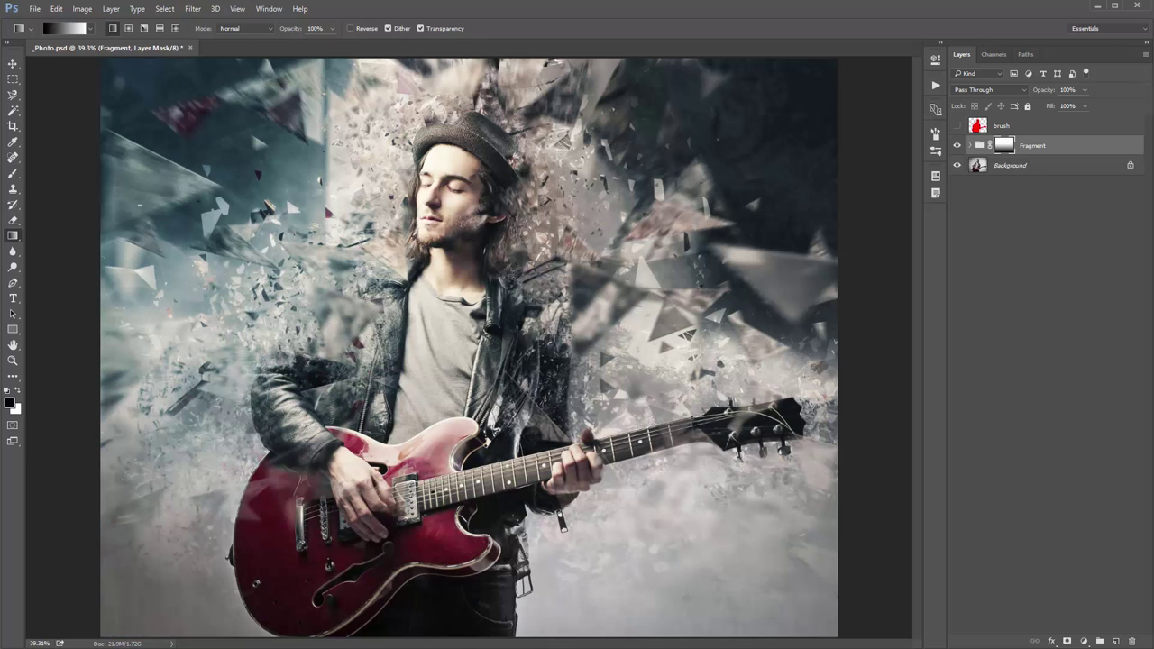
{"action": "key", "text": "ctrl+z"}
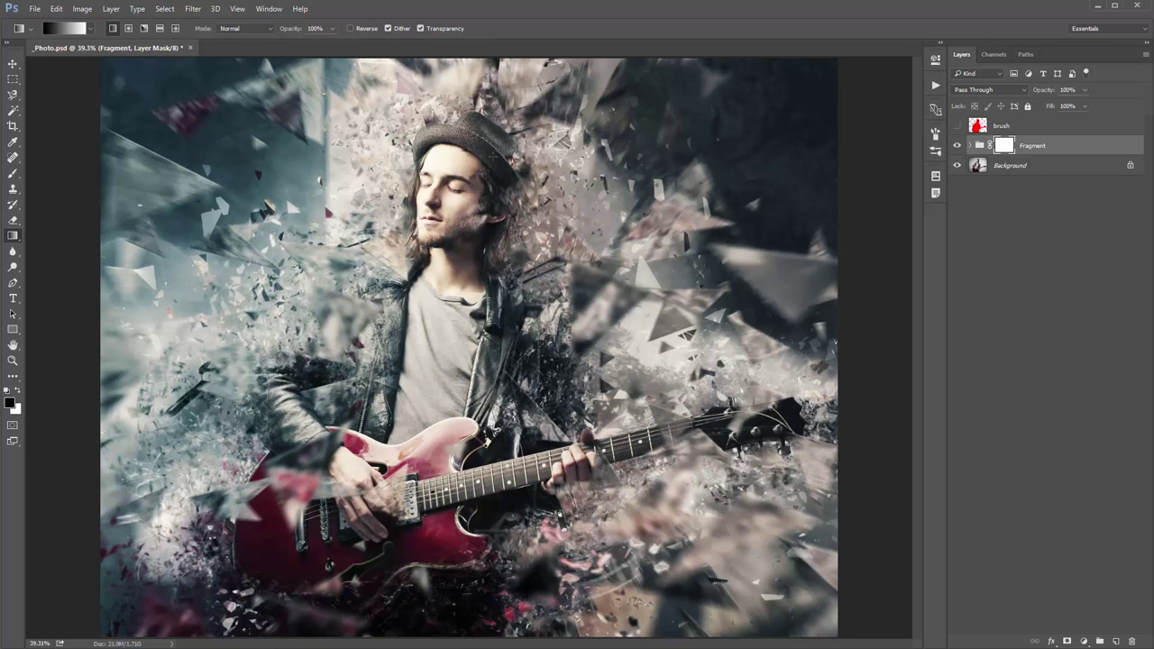
{"action": "key", "text": "ctrl+z"}
{"action": "key", "text": "v"}
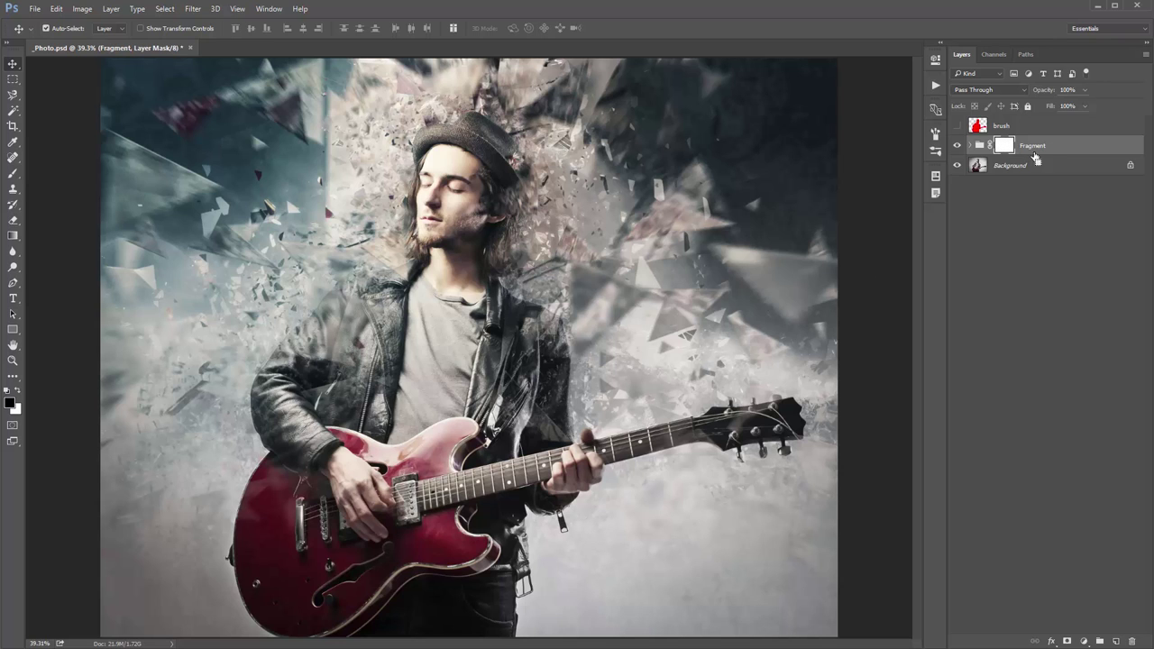
{"action": "left_click", "coordinate": [1004, 147], "text": "shift"}
Expand the Fragment group and select the MAIN PHOTO (Brush Mask) copy layer
{"action": "left_click", "coordinate": [971, 146]}
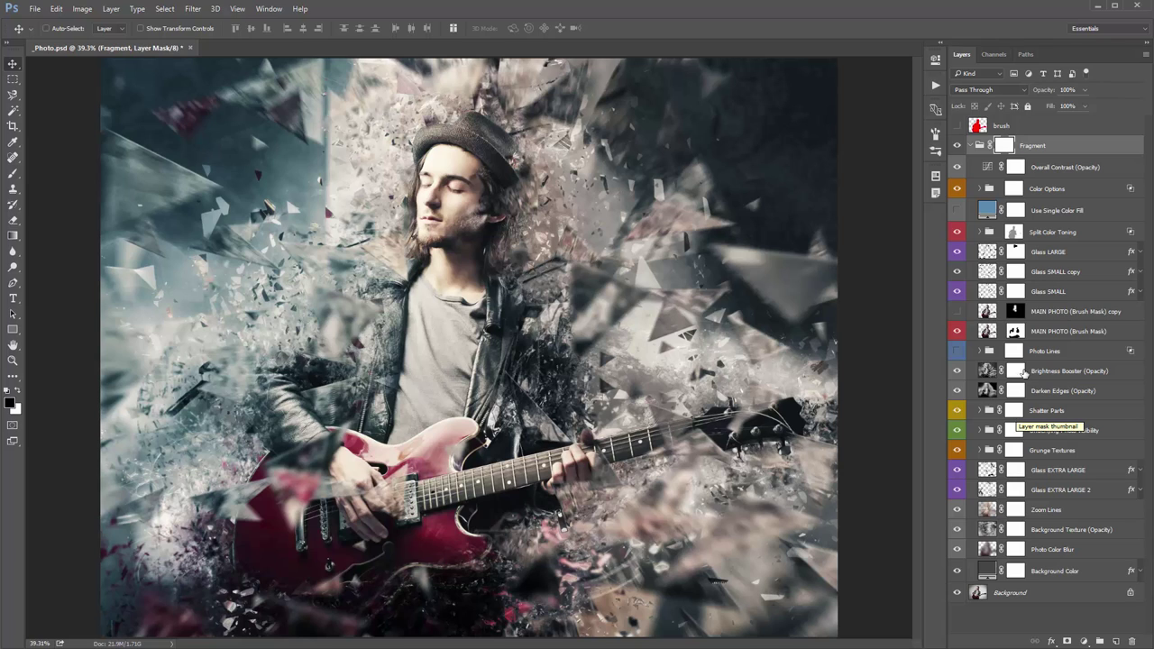
{"action": "left_click", "coordinate": [1030, 332]}
{"action": "left_click", "coordinate": [1074, 313]}
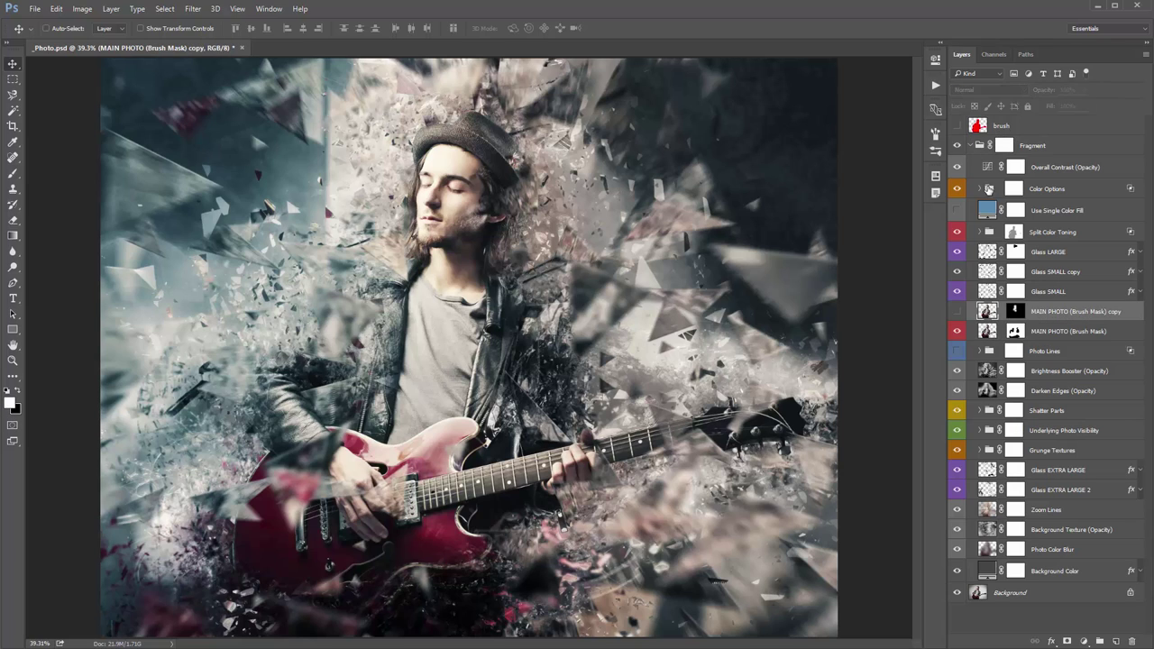
Run the Oil Paint Finish (CS6+ only) action from the Fragment action set
{"action": "left_click", "coordinate": [934, 85]}
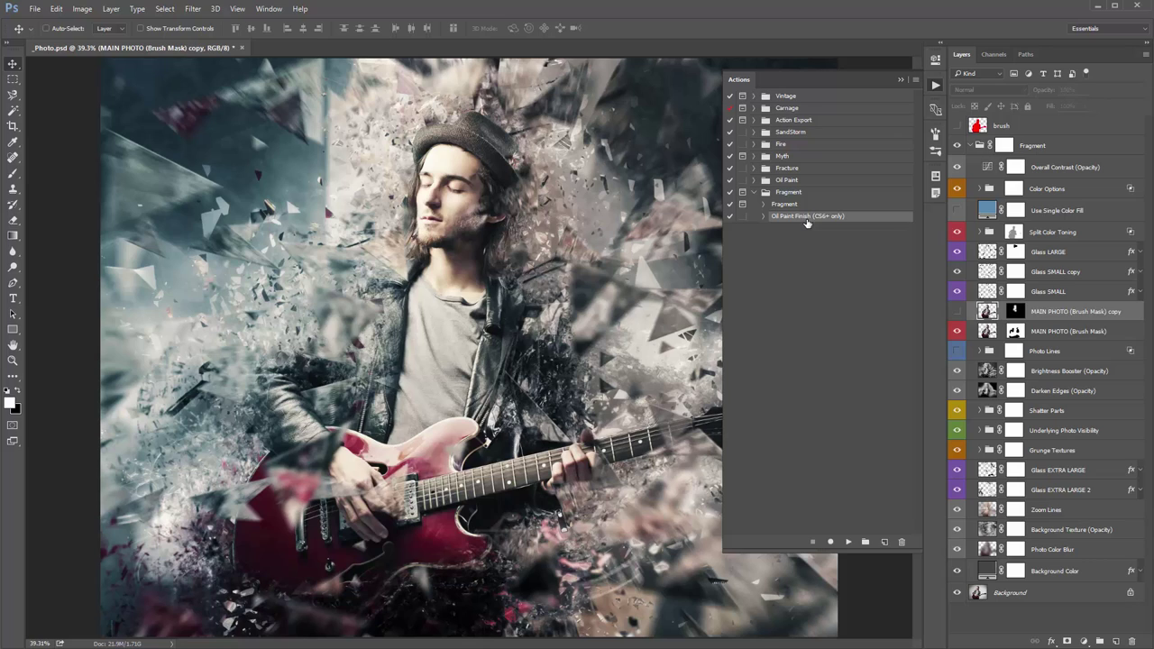
{"action": "left_click", "coordinate": [848, 540]}
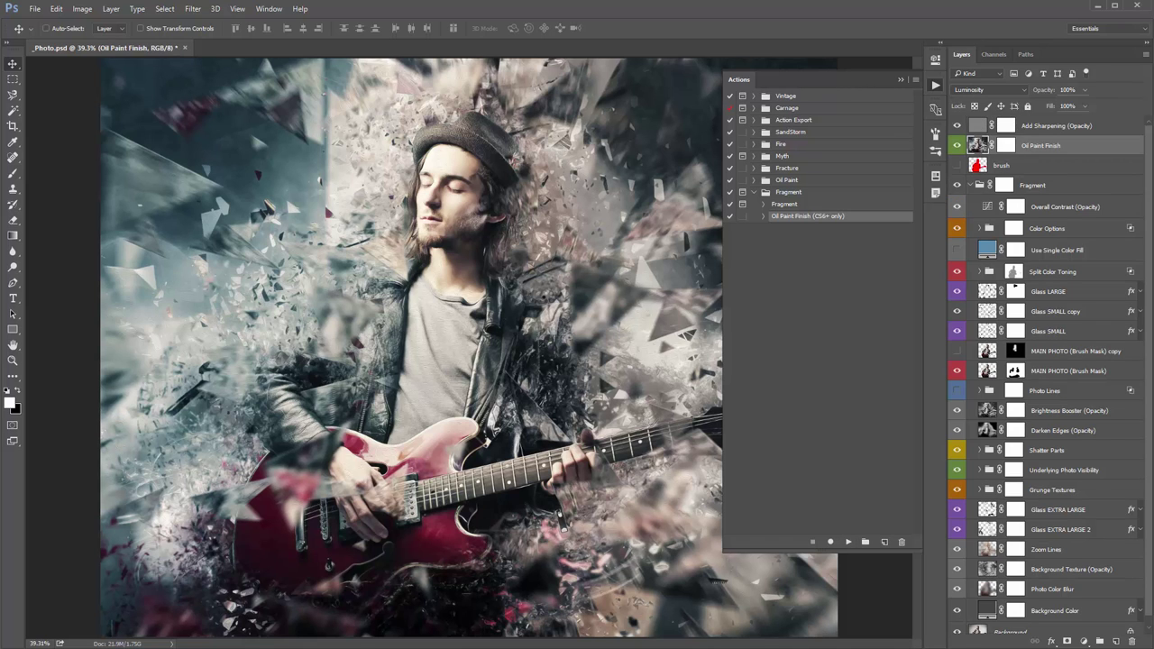
{"action": "left_click", "coordinate": [899, 79]}
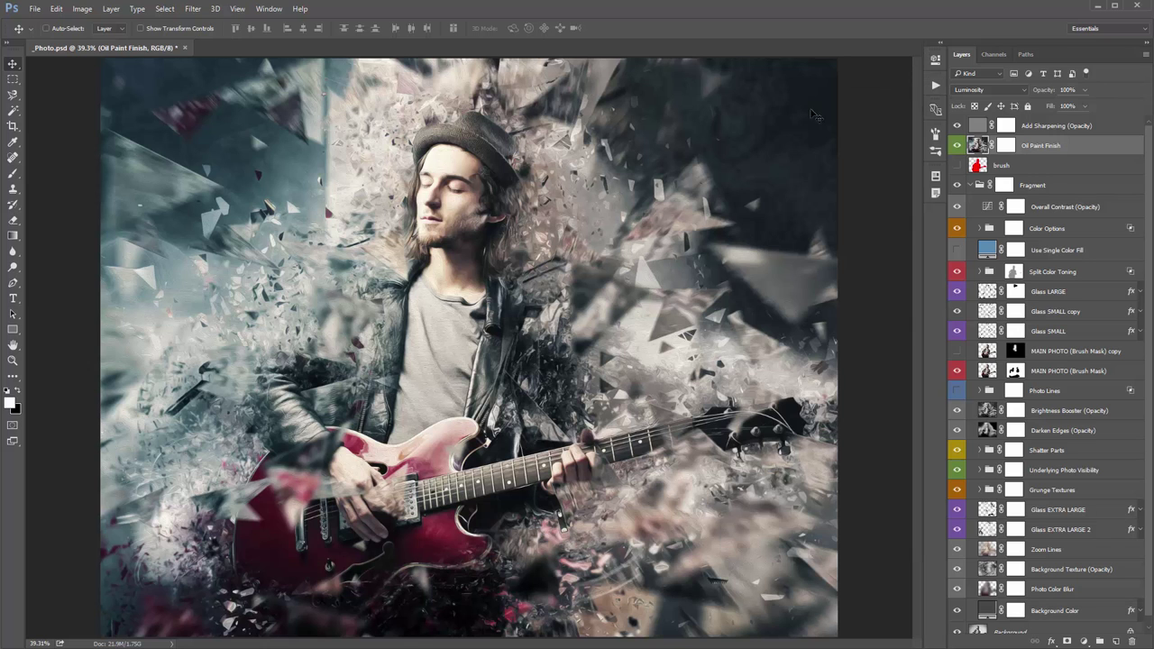
Examine the oil paint finish on the guitarist at 50% zoom and locate the Oil Paint filter among the Stylize filters
{"action": "key", "text": "ctrl+plus"}
{"action": "left_click_drag", "start_coordinate": [662, 225], "coordinate": [677, 267]}
{"action": "left_click", "coordinate": [193, 9]}
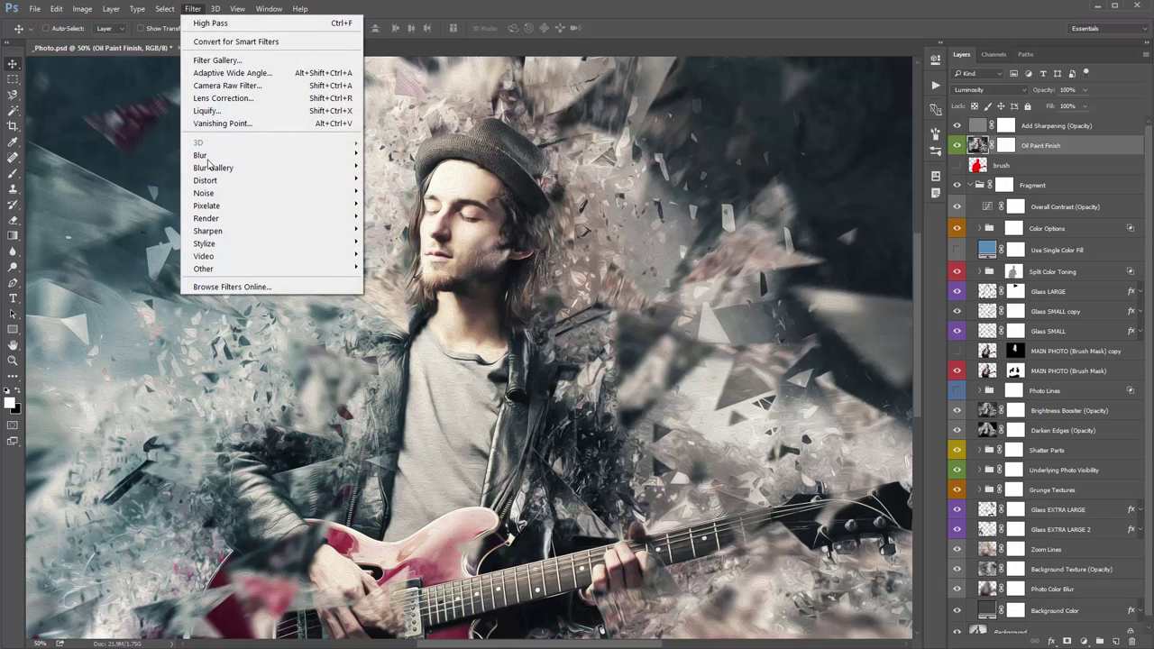
{"action": "mouse_move", "coordinate": [257, 247]}
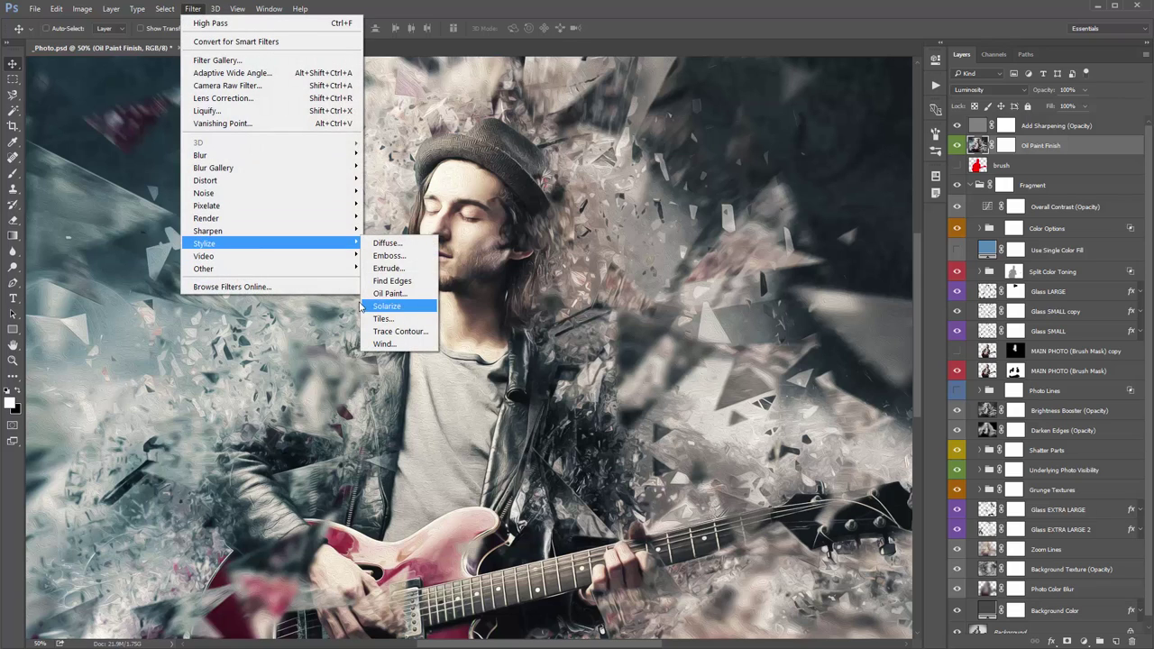
{"action": "left_click", "coordinate": [392, 294]}
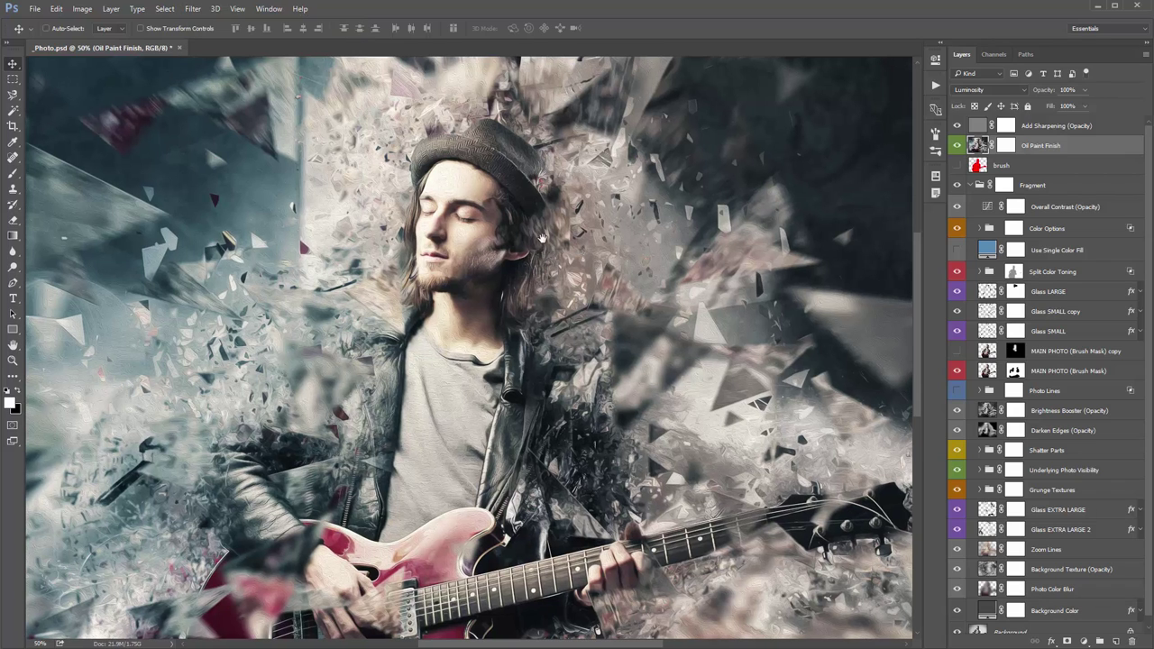
Group the Add Sharpening (Opacity) and Oil Paint Finish layers
{"action": "left_click", "coordinate": [1047, 131]}
{"action": "left_click", "coordinate": [1057, 145], "text": "ctrl"}
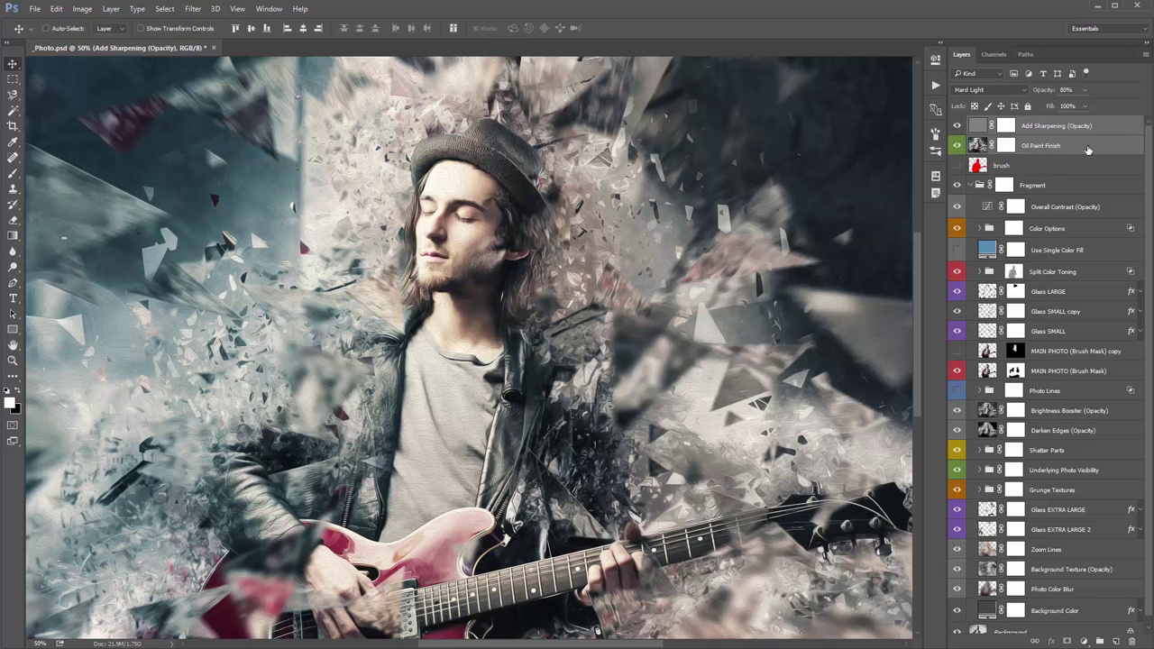
{"action": "left_click", "coordinate": [957, 145]}
{"action": "left_click", "coordinate": [957, 145]}
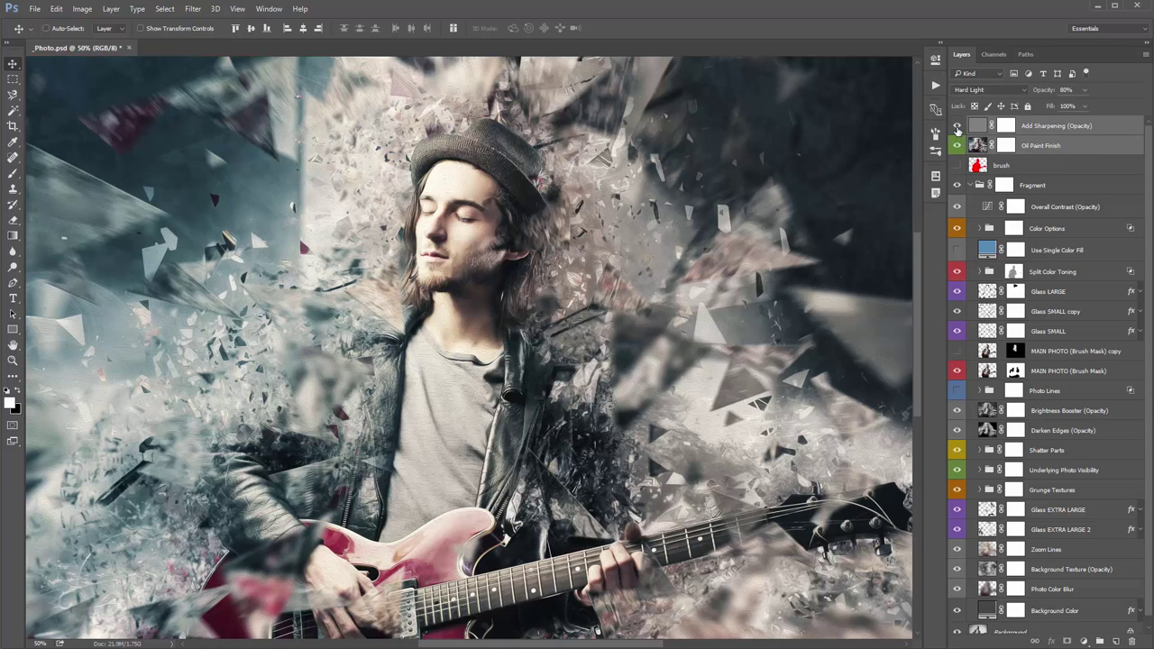
{"action": "key", "text": "ctrl+g"}
Compare the image with and without the grouped sharpening and oil paint layers
{"action": "left_click", "coordinate": [958, 122]}
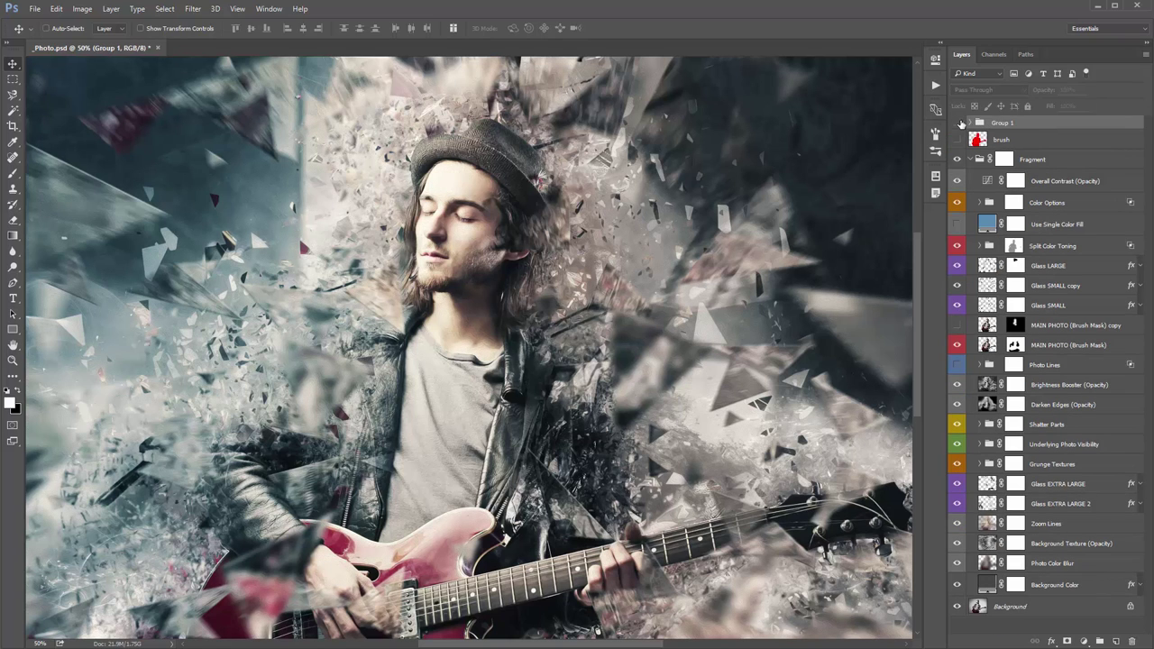
{"action": "left_click", "coordinate": [960, 122]}
{"action": "left_click", "coordinate": [960, 122]}
{"action": "left_click", "coordinate": [960, 123]}
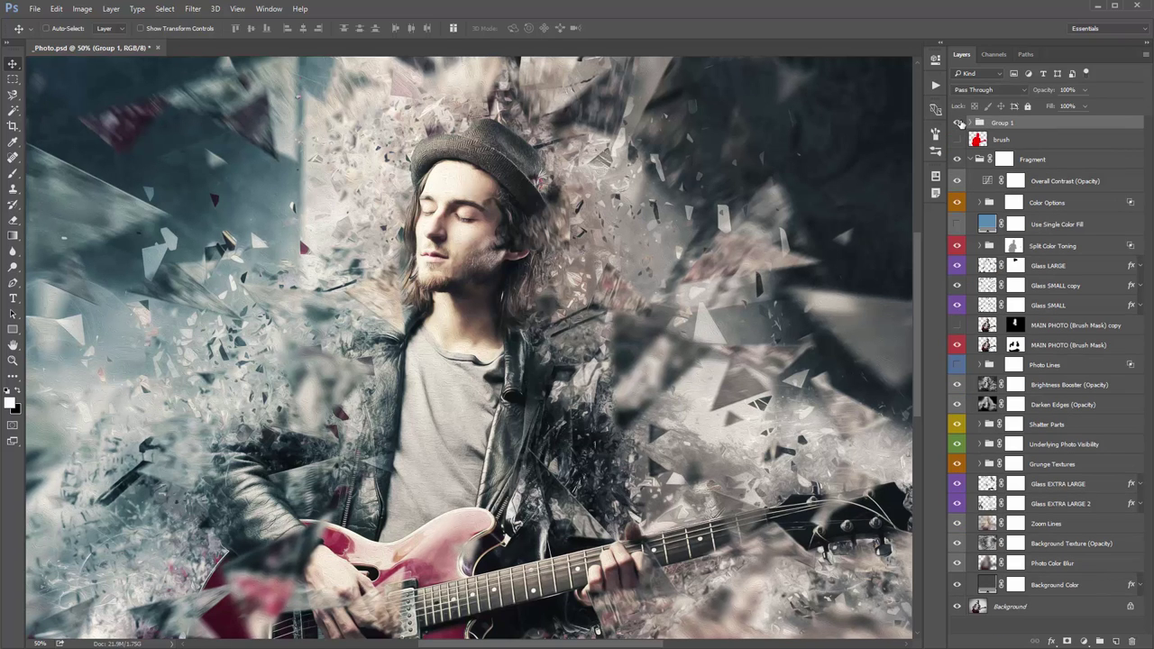
{"action": "left_click", "coordinate": [960, 123]}
{"action": "left_click", "coordinate": [960, 124]}
{"action": "left_click", "coordinate": [960, 124]}
{"action": "left_click", "coordinate": [960, 124]}
Delete only the group around the sharpening and oil paint layers, keeping its contents
{"action": "right_click", "coordinate": [995, 124]}
{"action": "left_click", "coordinate": [1075, 177]}
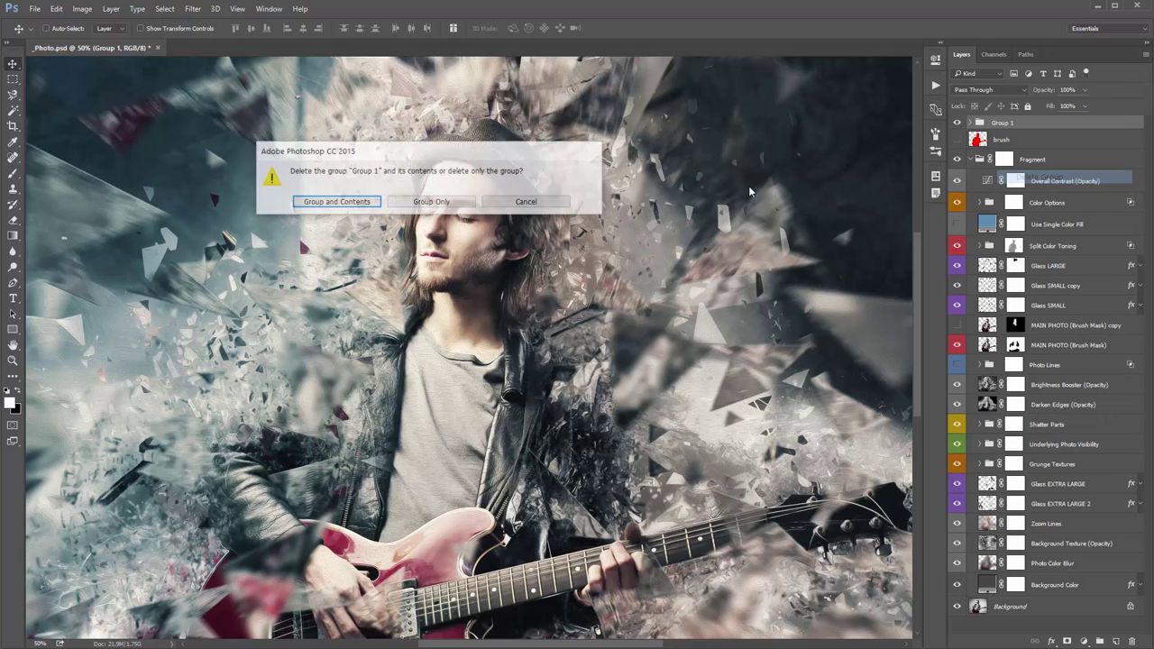
{"action": "left_click", "coordinate": [427, 202]}
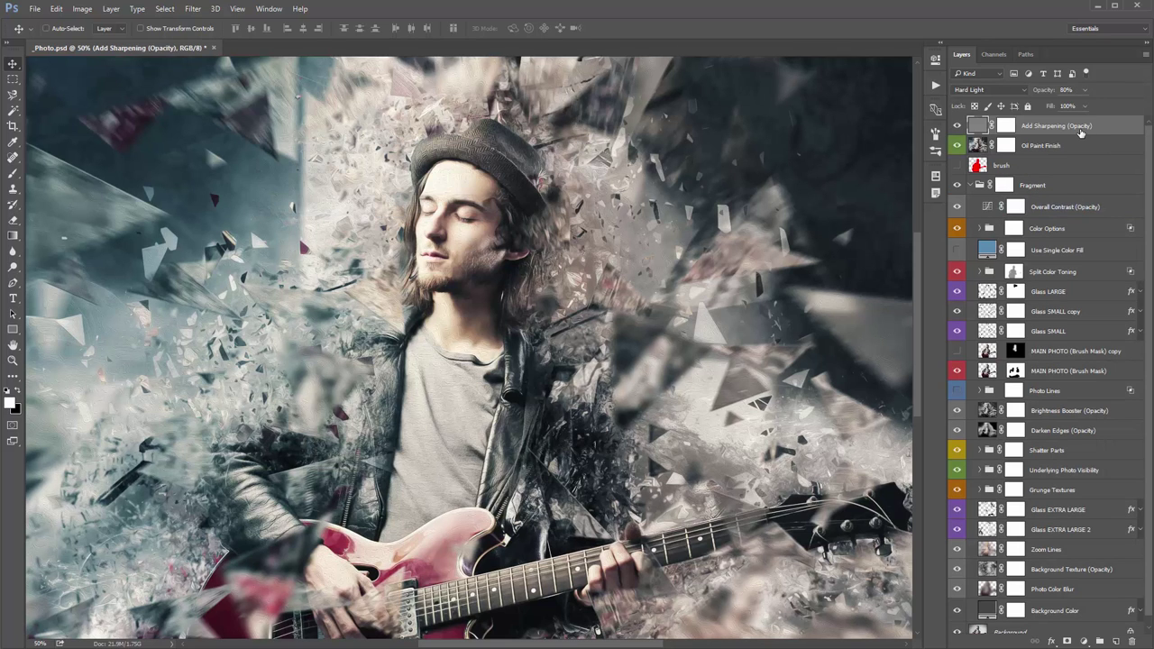
Check the image without Add Sharpening (Opacity) and Oil Paint Finish, and show both layers again
{"action": "left_click", "coordinate": [956, 126]}
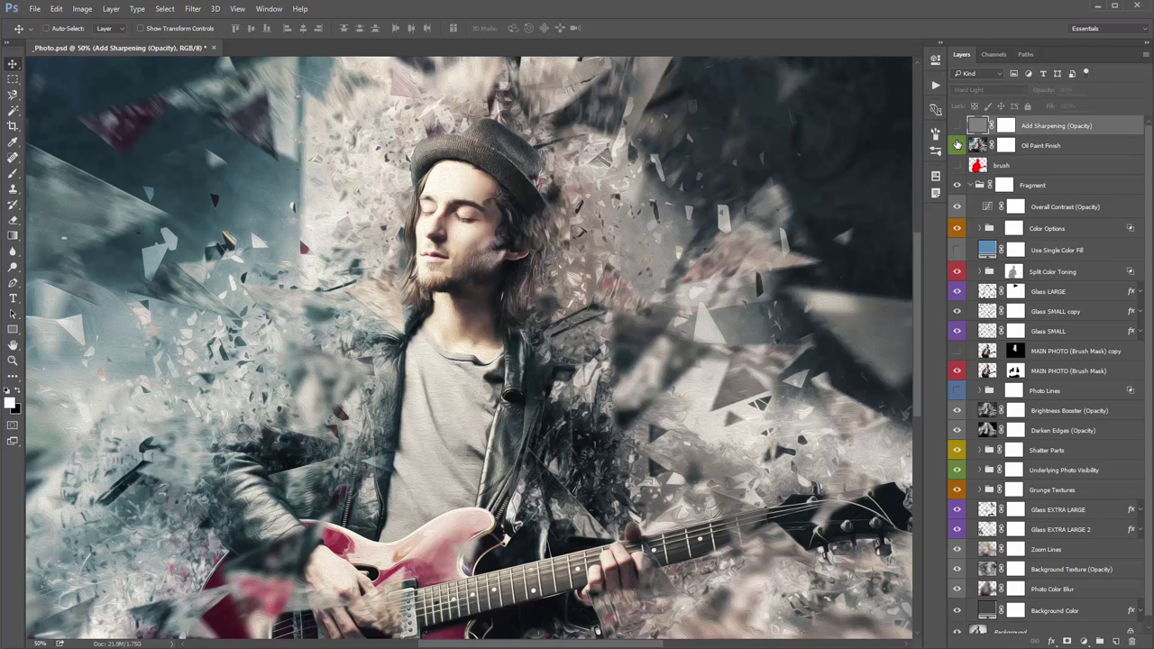
{"action": "left_click", "coordinate": [958, 145]}
{"action": "left_click", "coordinate": [957, 147]}
{"action": "left_click", "coordinate": [956, 126]}
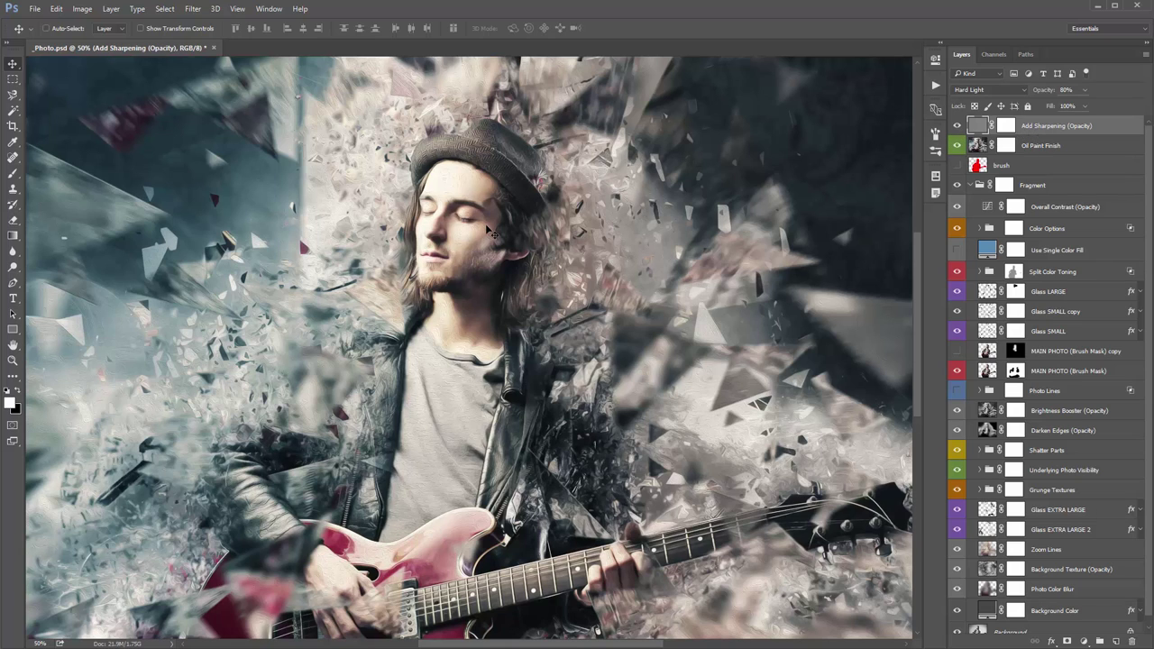
Paint black over the guitarist's face on the masks of Oil Paint Finish and Add Sharpening (Opacity), using a smaller brush for the second
{"action": "scroll", "coordinate": [491, 232], "scroll_direction": "down", "scroll_amount": 2}
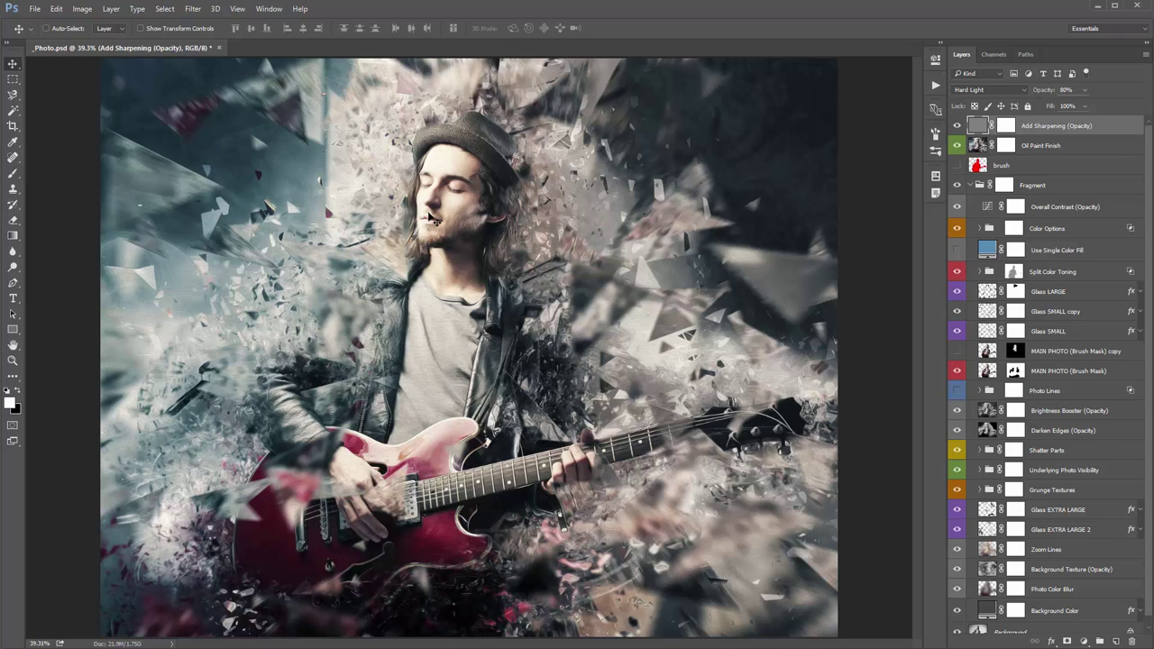
{"action": "left_click", "coordinate": [1006, 146]}
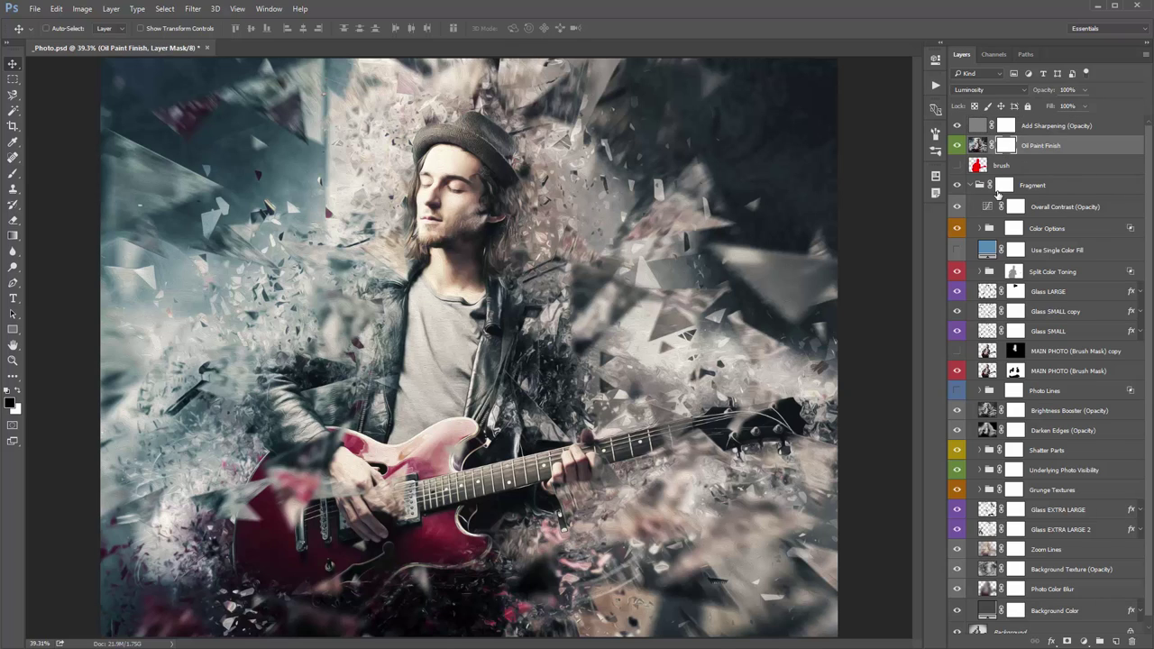
{"action": "key", "text": "b"}
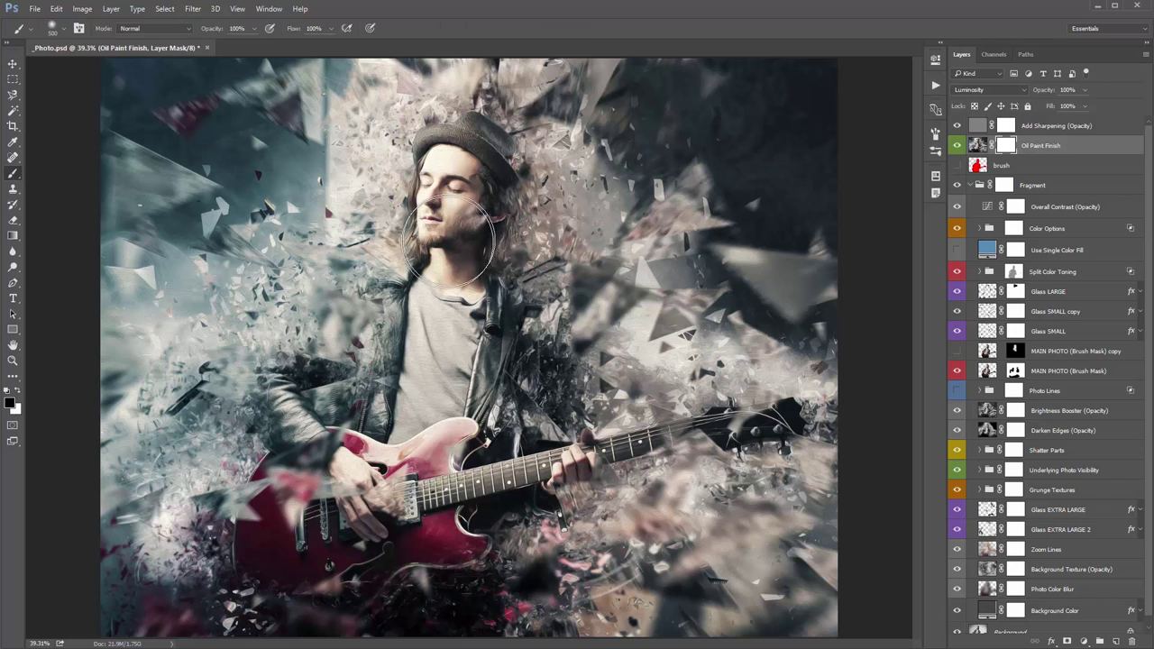
{"action": "mouse_move", "coordinate": [464, 237]}
{"action": "left_mouse_down"}
{"action": "mouse_move", "coordinate": [464, 171]}
{"action": "mouse_move", "coordinate": [428, 242]}
{"action": "mouse_move", "coordinate": [460, 153]}
{"action": "left_mouse_up"}
{"action": "key", "text": "["}
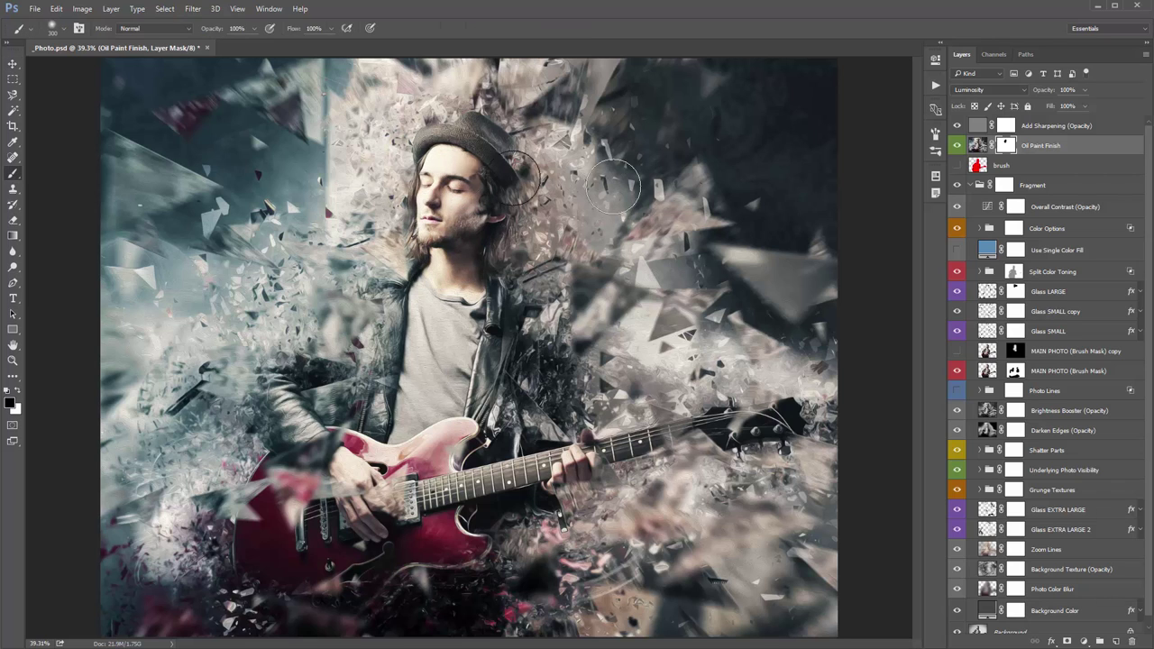
{"action": "left_click", "coordinate": [1006, 126]}
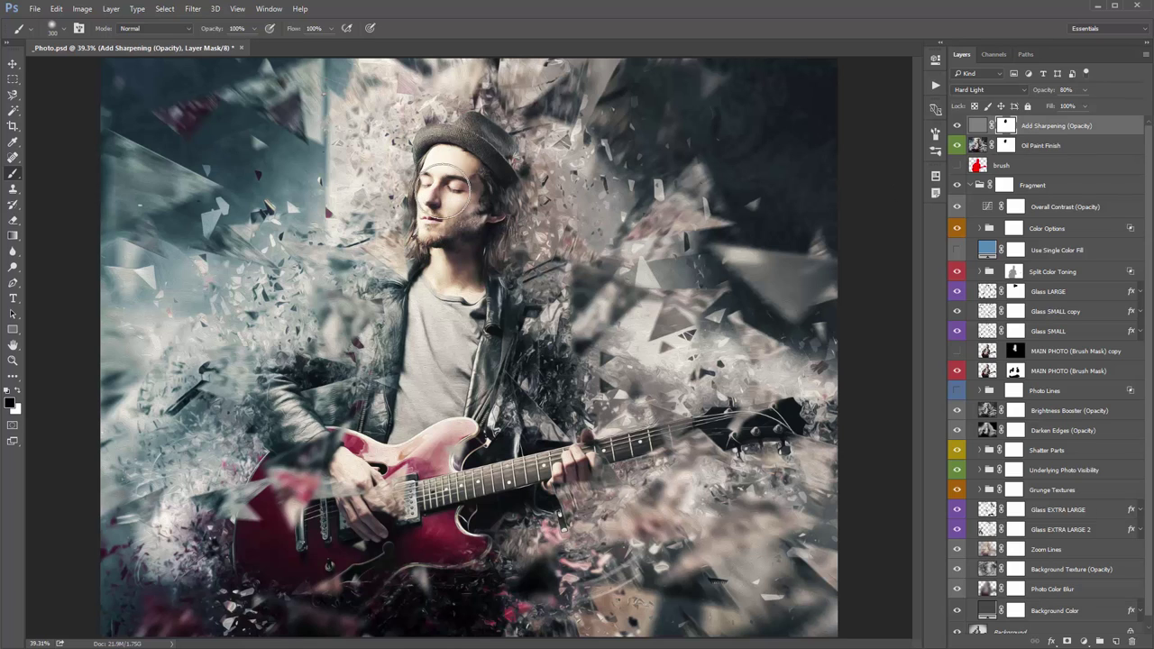
{"action": "key", "text": "v"}
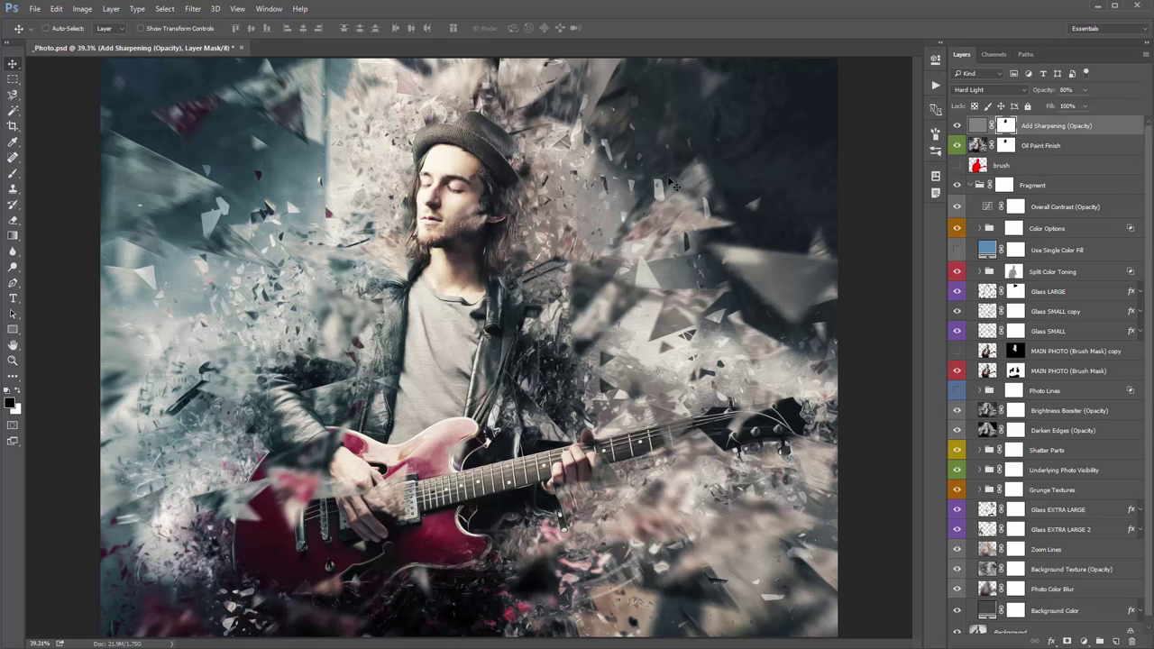
Lower the opacity of the Add Sharpening (Opacity) and Oil Paint Finish layers together to 50%
{"action": "left_click", "coordinate": [1070, 146], "text": "shift"}
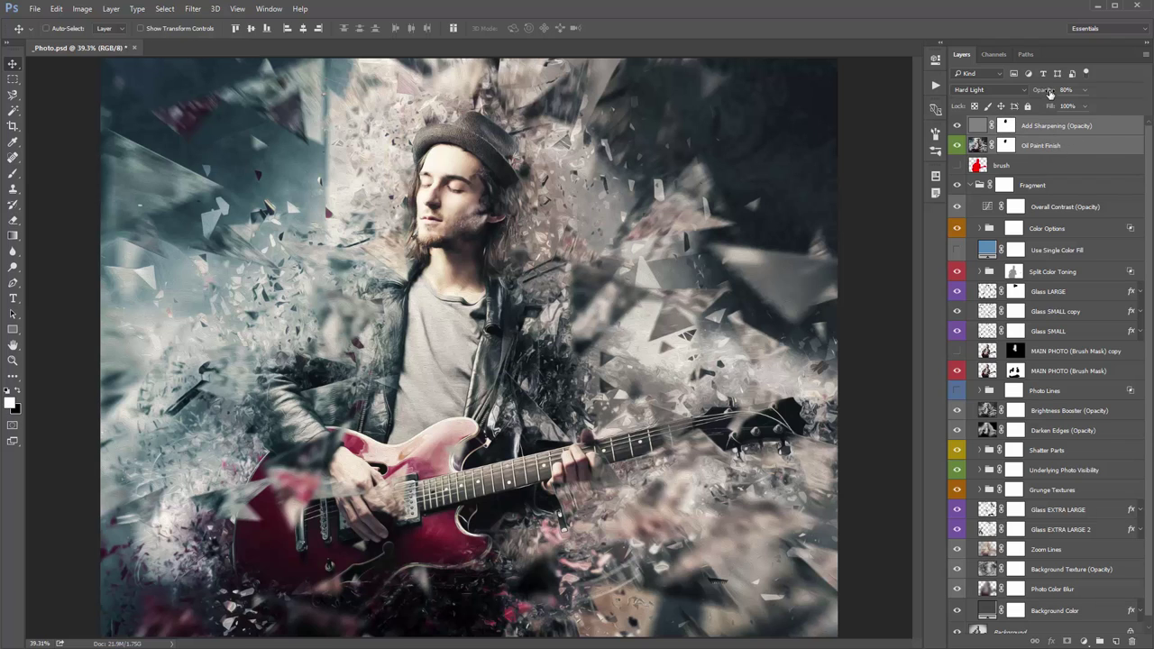
{"action": "left_click_drag", "start_coordinate": [1049, 94], "coordinate": [200, 143]}
Collapse the Fragment group and move the brush layer to the top of the layer stack
{"action": "left_click", "coordinate": [1029, 183]}
{"action": "left_click", "coordinate": [1038, 176]}
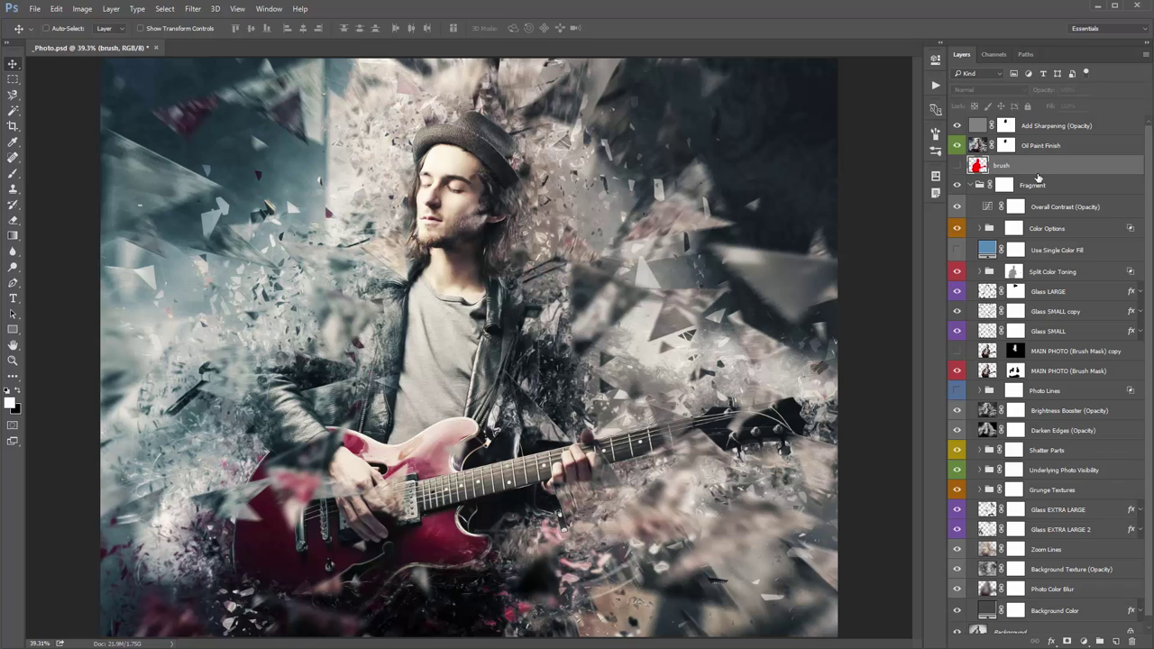
{"action": "left_click", "coordinate": [970, 185]}
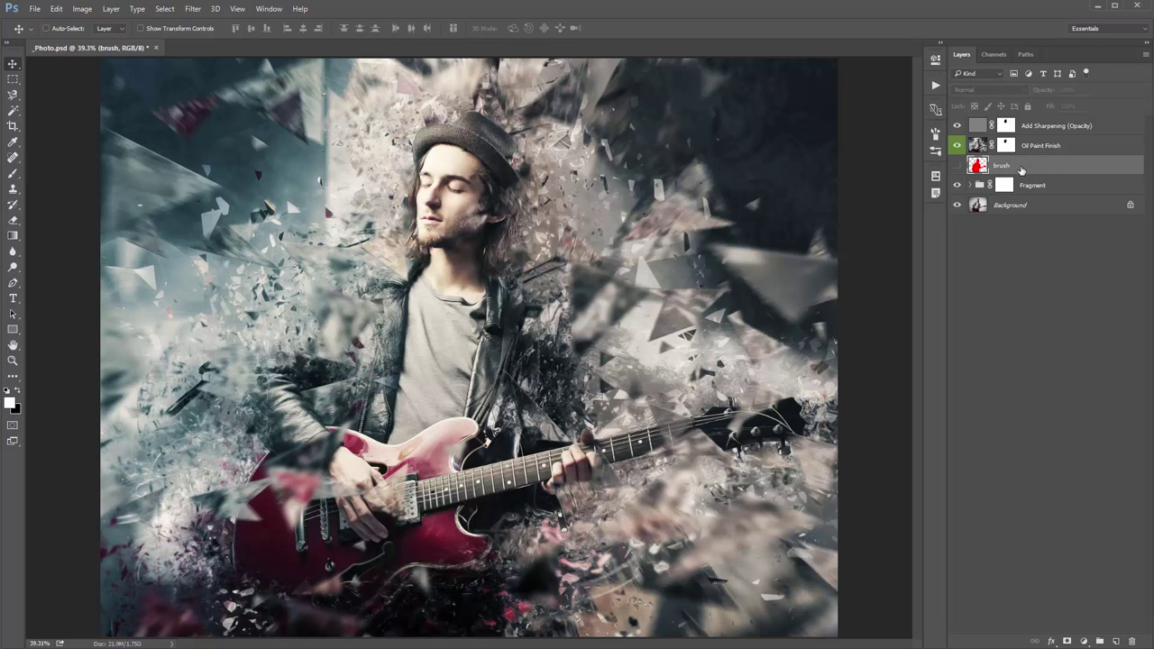
{"action": "left_click_drag", "start_coordinate": [1021, 169], "coordinate": [1041, 122]}
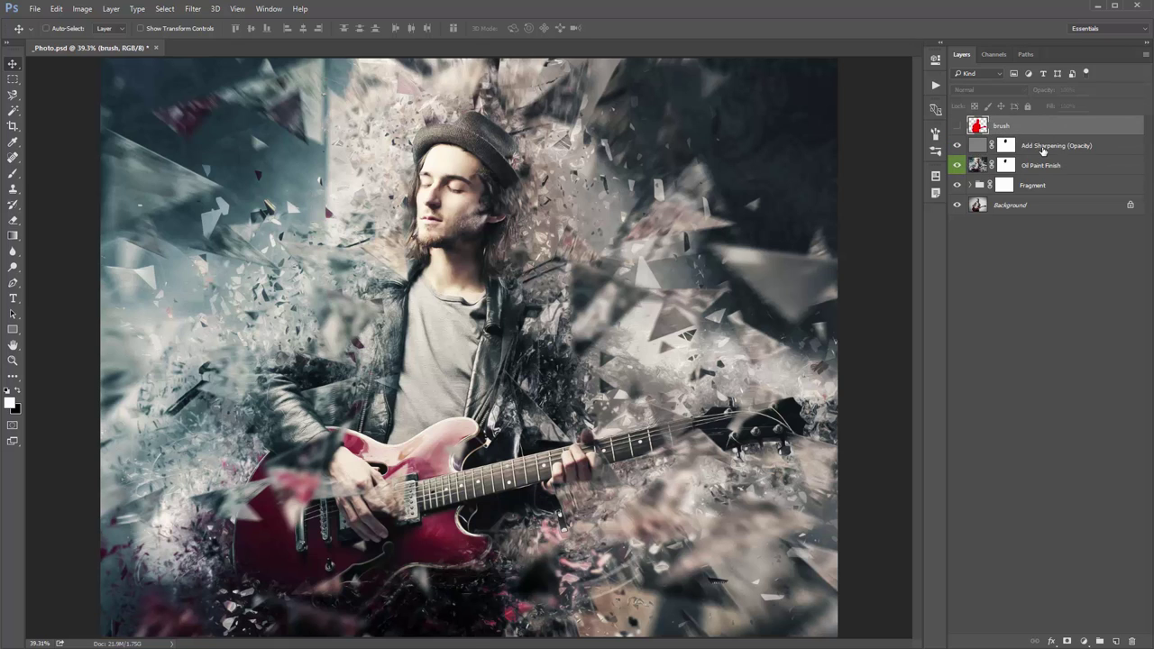
Delete Add Sharpening (Opacity), Oil Paint Finish and the Fragment group to check the original photo, and undo the deletion
{"action": "left_click", "coordinate": [1043, 151]}
{"action": "left_click", "coordinate": [1083, 188], "text": "shift"}
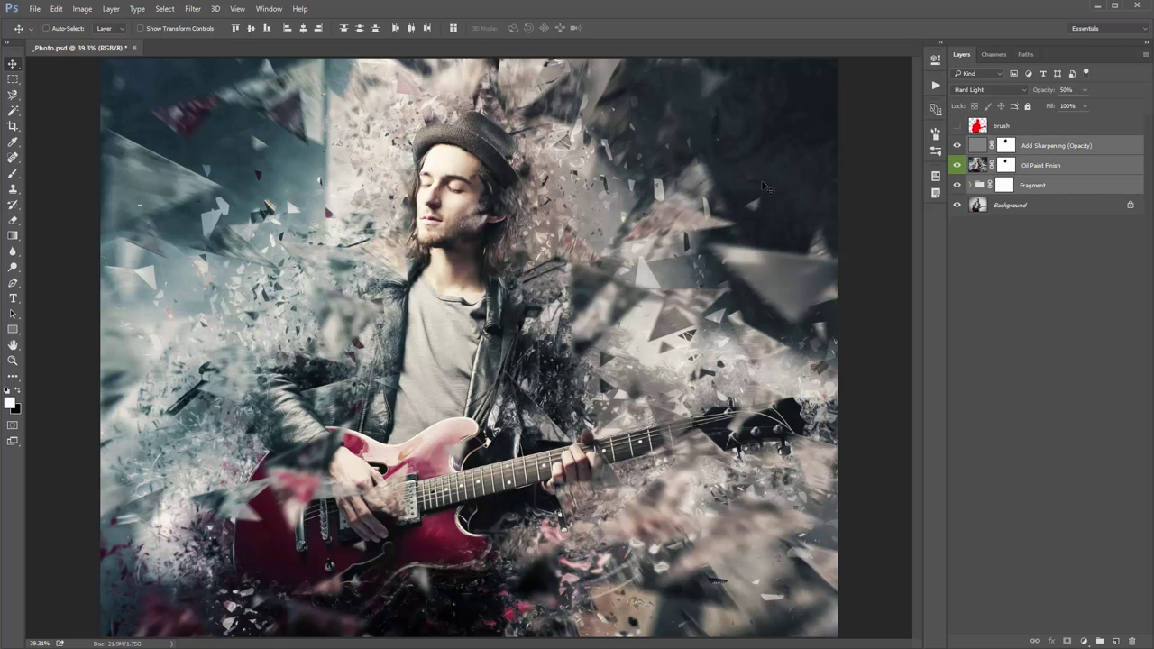
{"action": "key", "text": "Delete"}
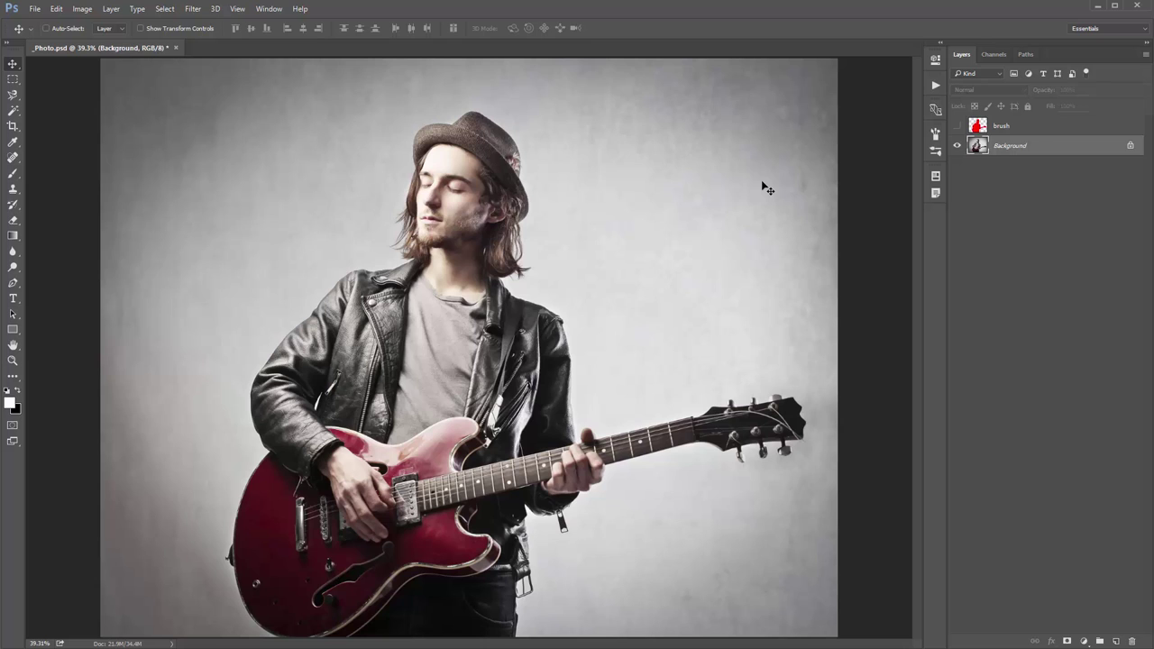
{"action": "key", "text": "ctrl+z"}
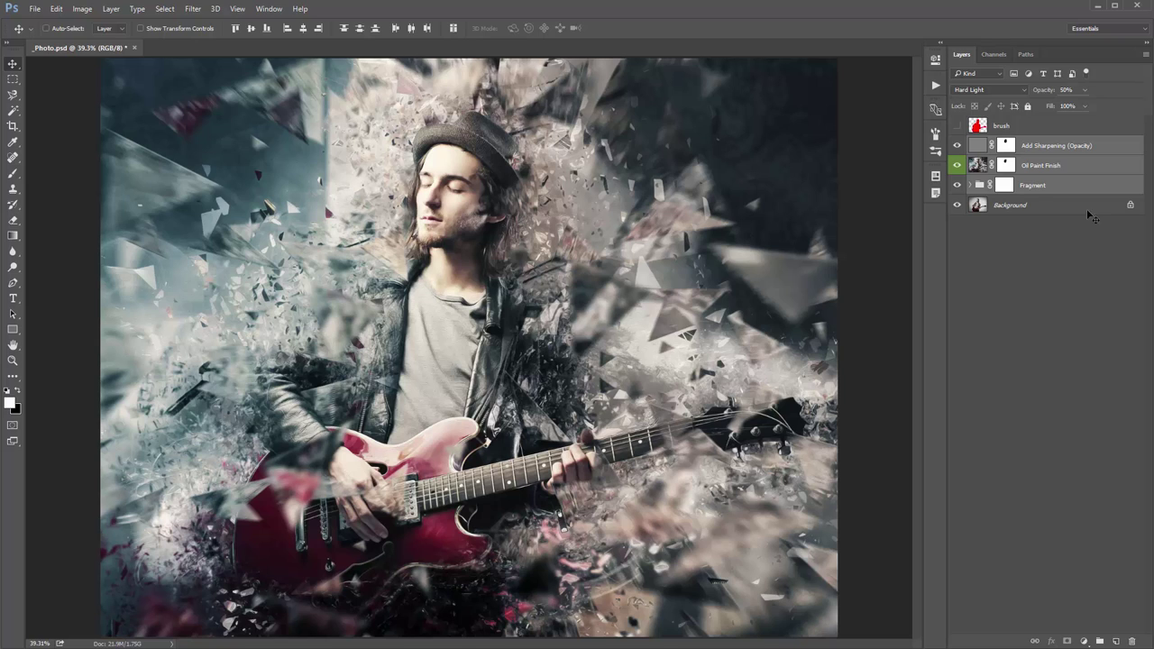
Add a white "fragment" text layer above Add Sharpening (Opacity) and enlarge it across the guitarist's chest
{"action": "left_click", "coordinate": [1107, 147]}
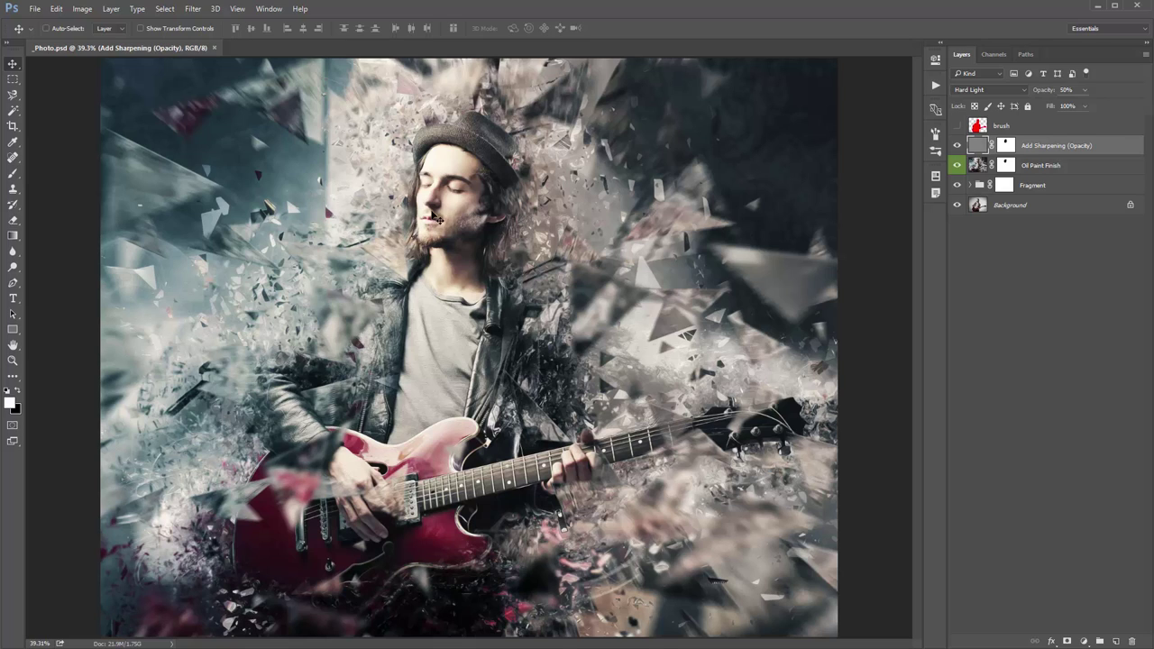
{"action": "left_click", "coordinate": [970, 184]}
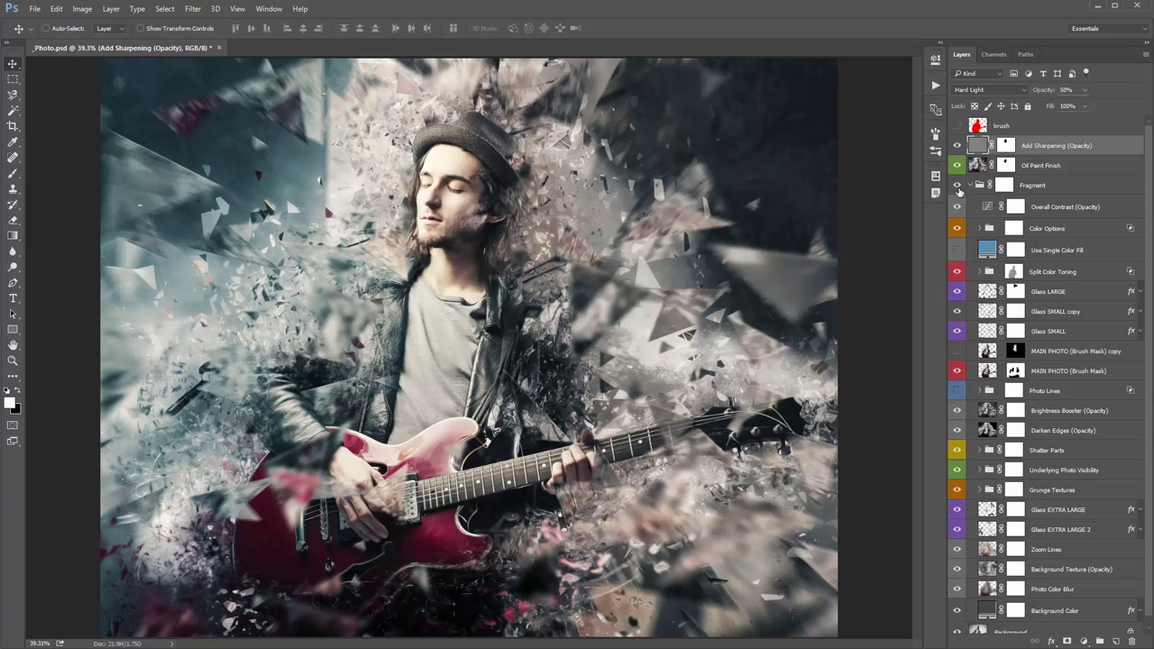
{"action": "left_click", "coordinate": [969, 185]}
{"action": "key", "text": "t"}
{"action": "left_click", "coordinate": [277, 220]}
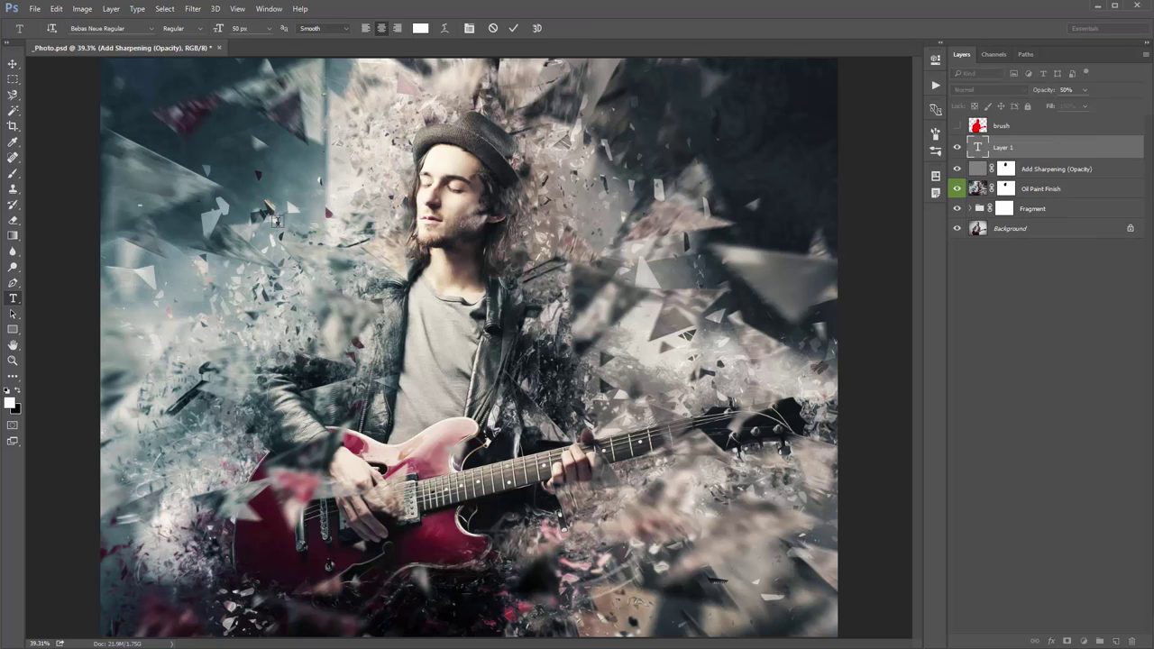
{"action": "type", "text": "fragment"}
{"action": "key", "text": "ctrl+Return"}
{"action": "key", "text": "ctrl+t"}
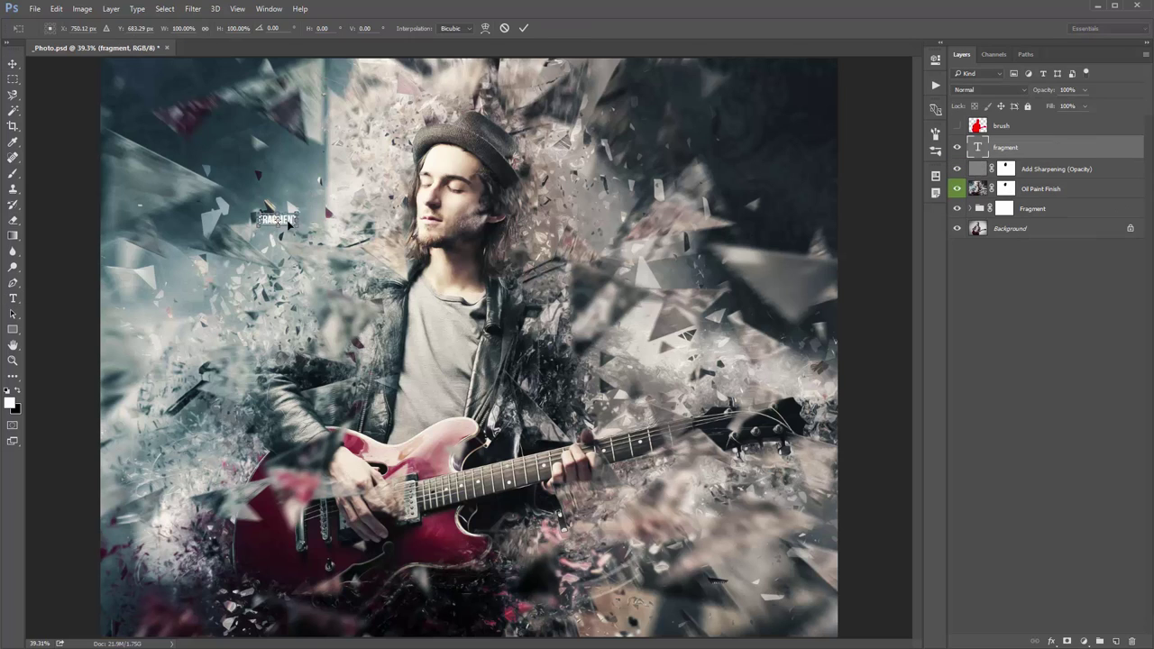
{"action": "left_click_drag", "start_coordinate": [305, 209], "coordinate": [721, 302]}
{"action": "key", "text": "Return"}
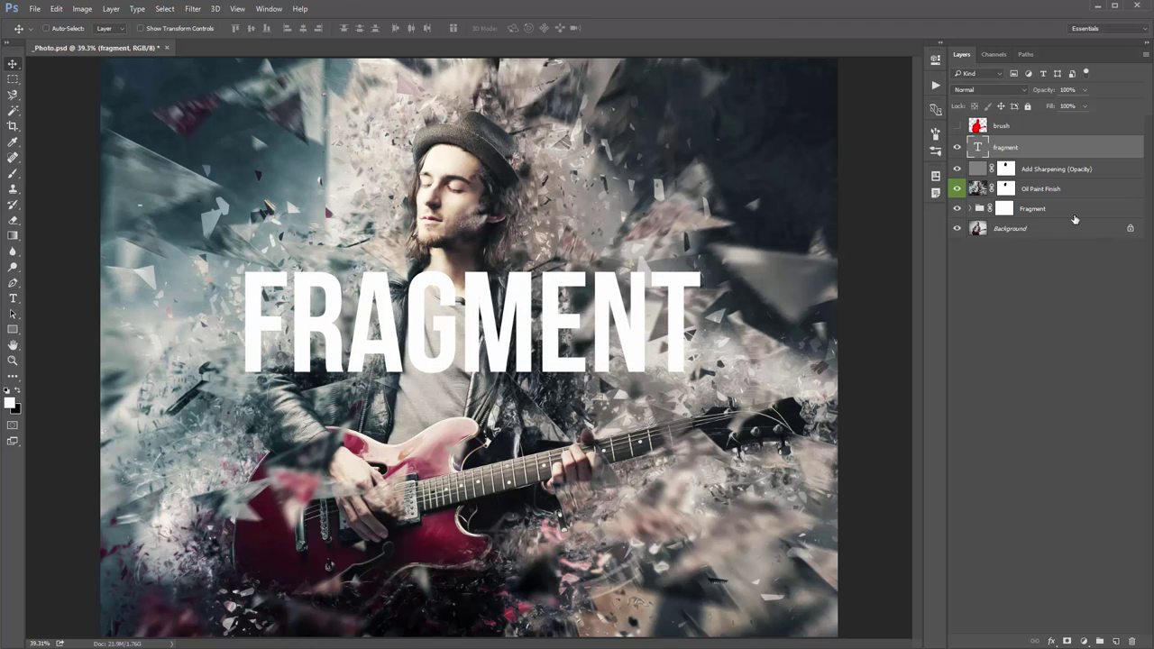
Move the fragment text layer into the Fragment group below Shatter Parts, and raise the text to the height of the face
{"action": "left_click", "coordinate": [970, 209]}
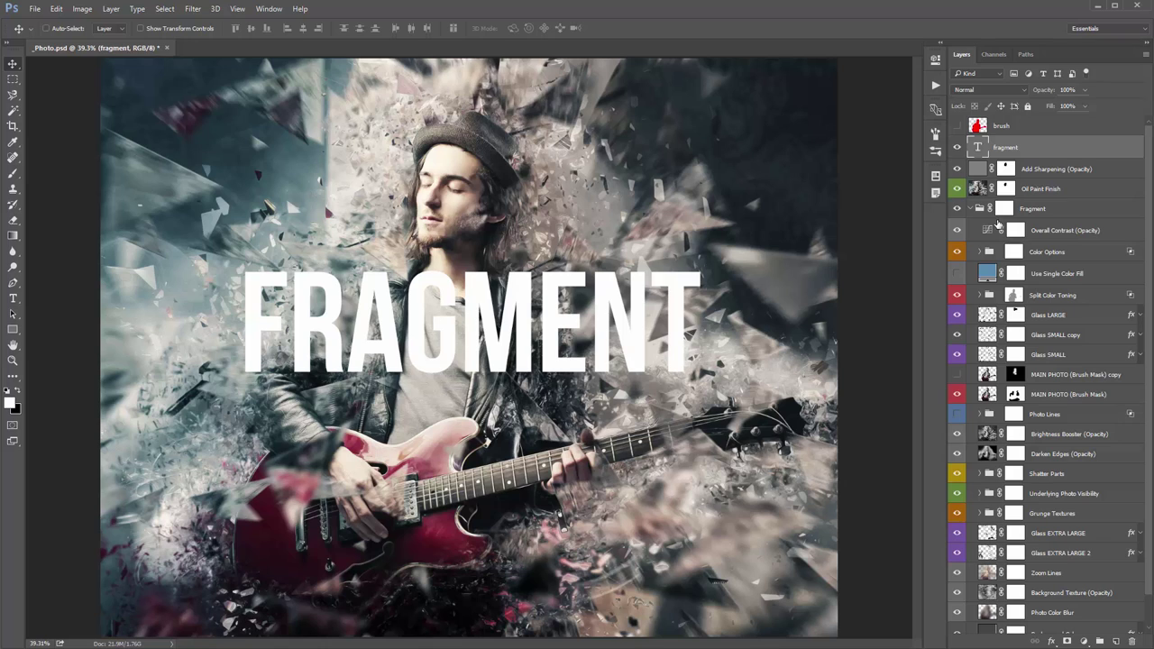
{"action": "left_click_drag", "start_coordinate": [1017, 150], "coordinate": [1071, 477]}
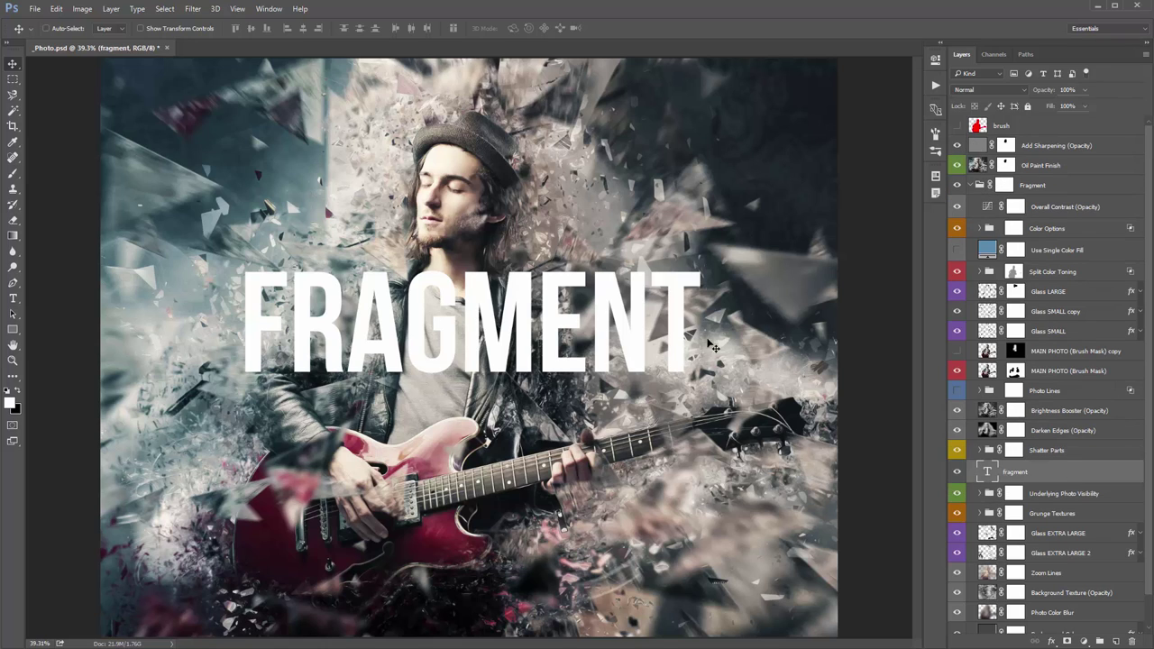
{"action": "left_click_drag", "start_coordinate": [644, 350], "coordinate": [569, 210]}
Move the fragment text layer below Glass EXTRA LARGE 2 and try out other positions for the text beside the face
{"action": "left_click_drag", "start_coordinate": [1037, 475], "coordinate": [1085, 567]}
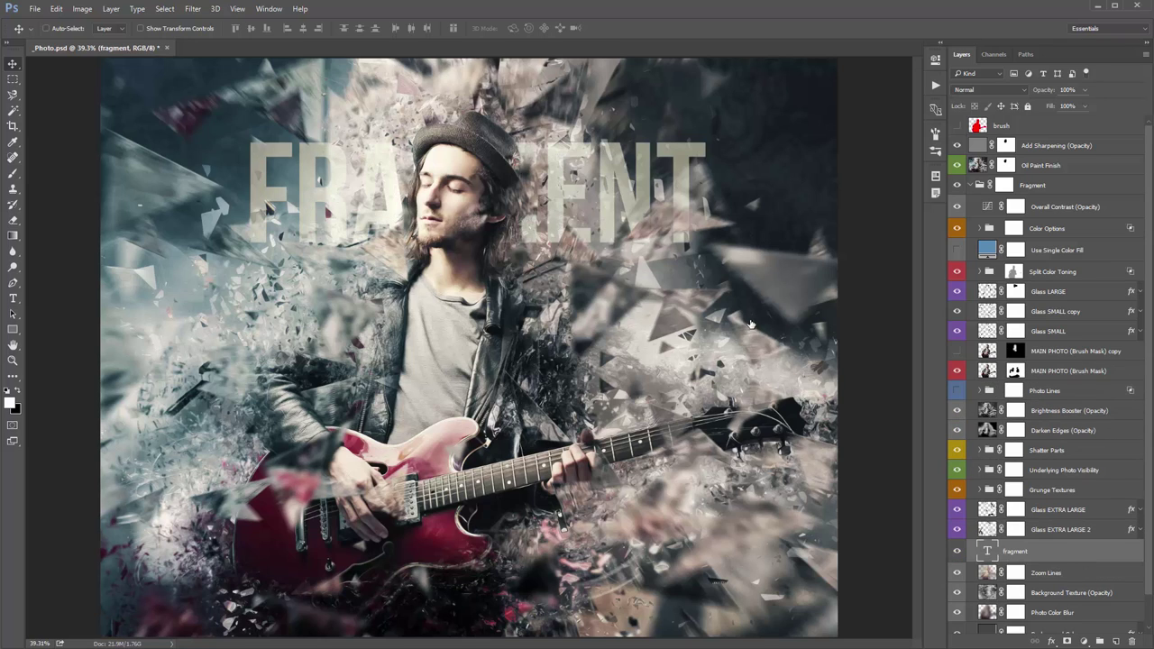
{"action": "left_click_drag", "start_coordinate": [658, 360], "coordinate": [437, 156]}
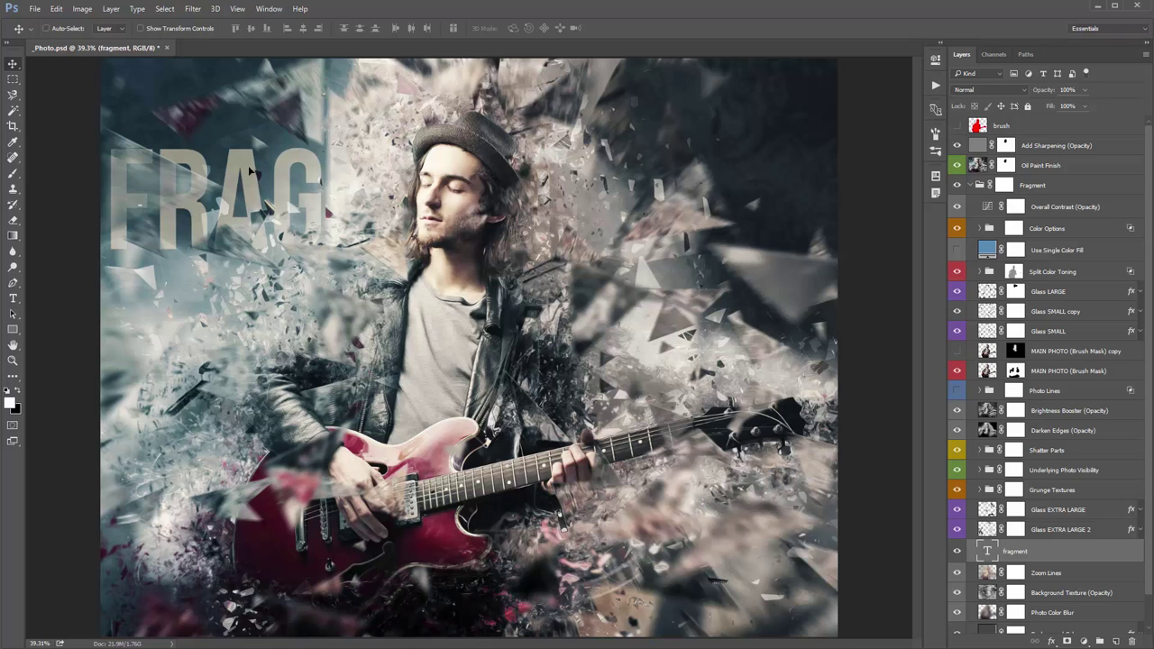
{"action": "key", "text": "shift+Up"}
{"action": "key", "text": "shift+Up"}
{"action": "key", "text": "shift+Up"}
{"action": "key", "text": "shift+Up"}
{"action": "key", "text": "shift+Up"}
{"action": "key", "text": "shift+Up"}
{"action": "key", "text": "shift+Up"}
{"action": "key", "text": "shift+Up"}
{"action": "key", "text": "shift+Up"}
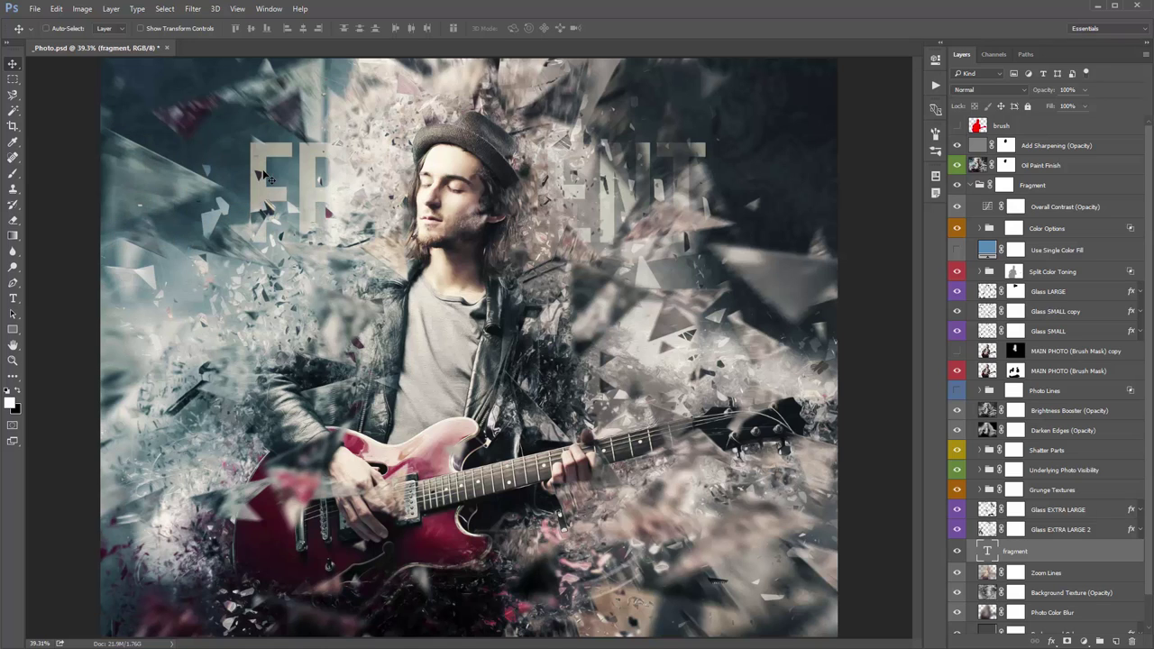
Move the fragment text layer to the top of the Fragment group and lower the text onto the guitarist's torso
{"action": "left_click_drag", "start_coordinate": [1041, 553], "coordinate": [1041, 198]}
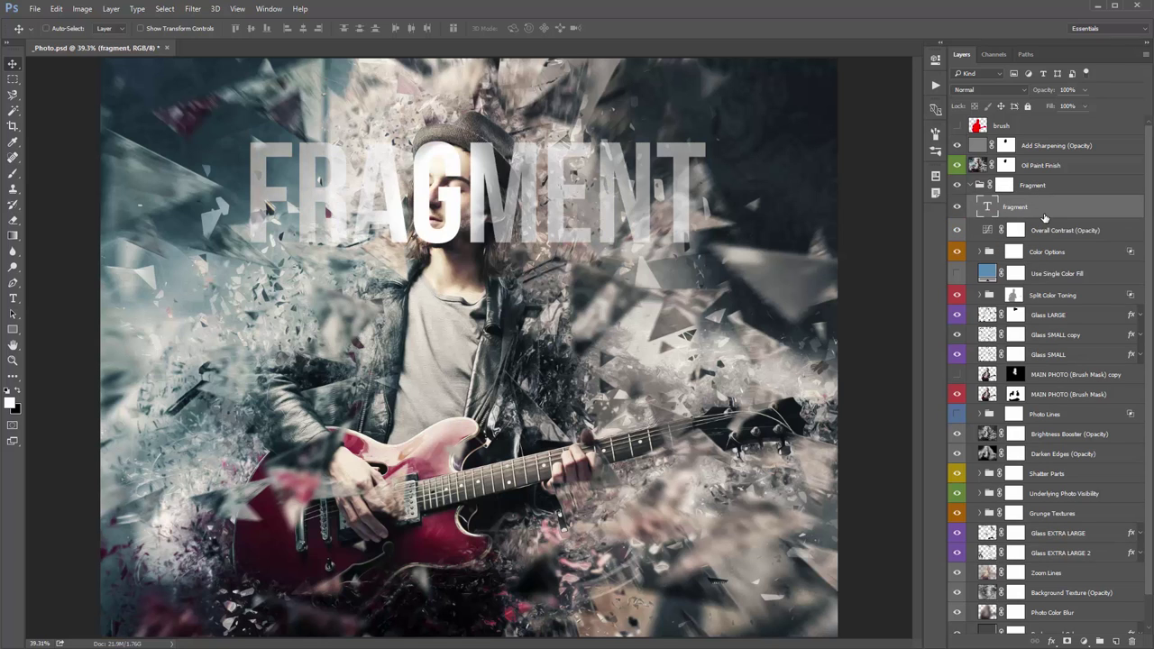
{"action": "left_click_drag", "start_coordinate": [685, 200], "coordinate": [677, 370]}
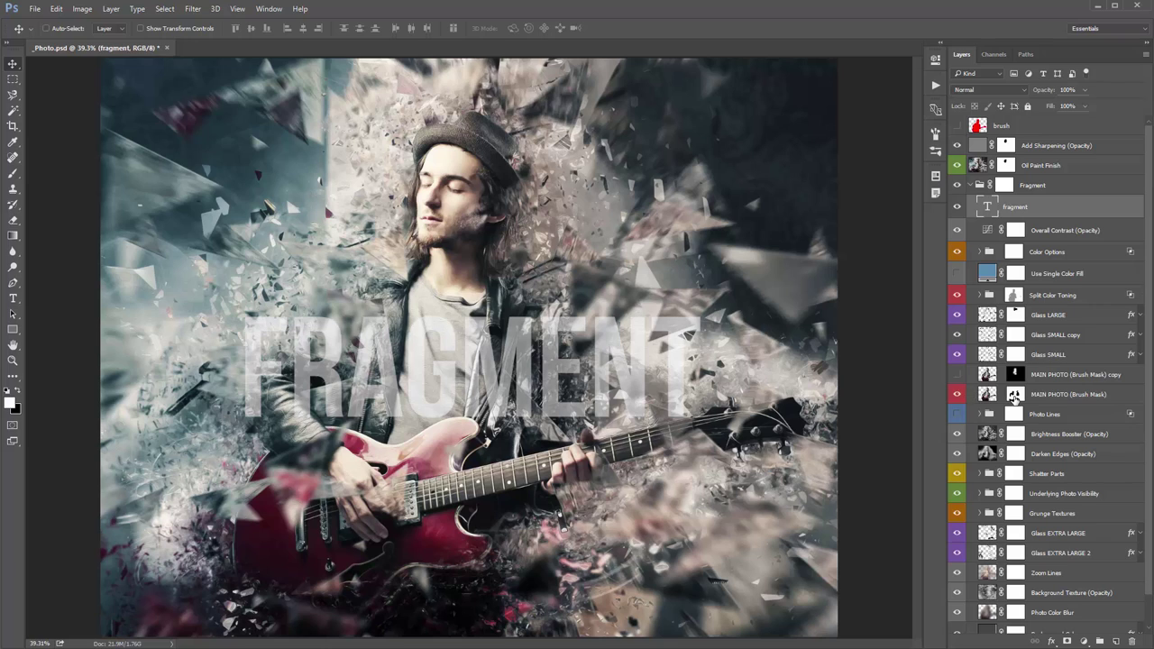
Check how the fragment text and MAIN PHOTO (Brush Mask) layers each contribute to the image
{"action": "left_click", "coordinate": [957, 206]}
{"action": "left_click", "coordinate": [1031, 397]}
{"action": "left_click", "coordinate": [958, 395]}
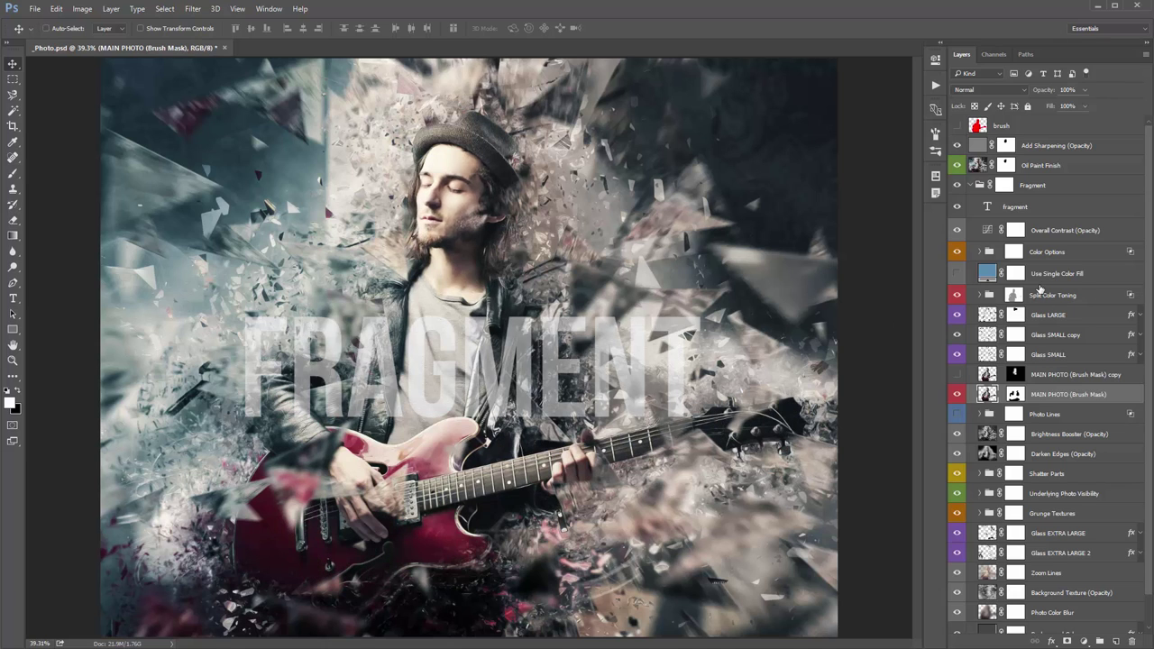
Delete the fragment text layer from the Fragment group
{"action": "left_click", "coordinate": [1013, 209]}
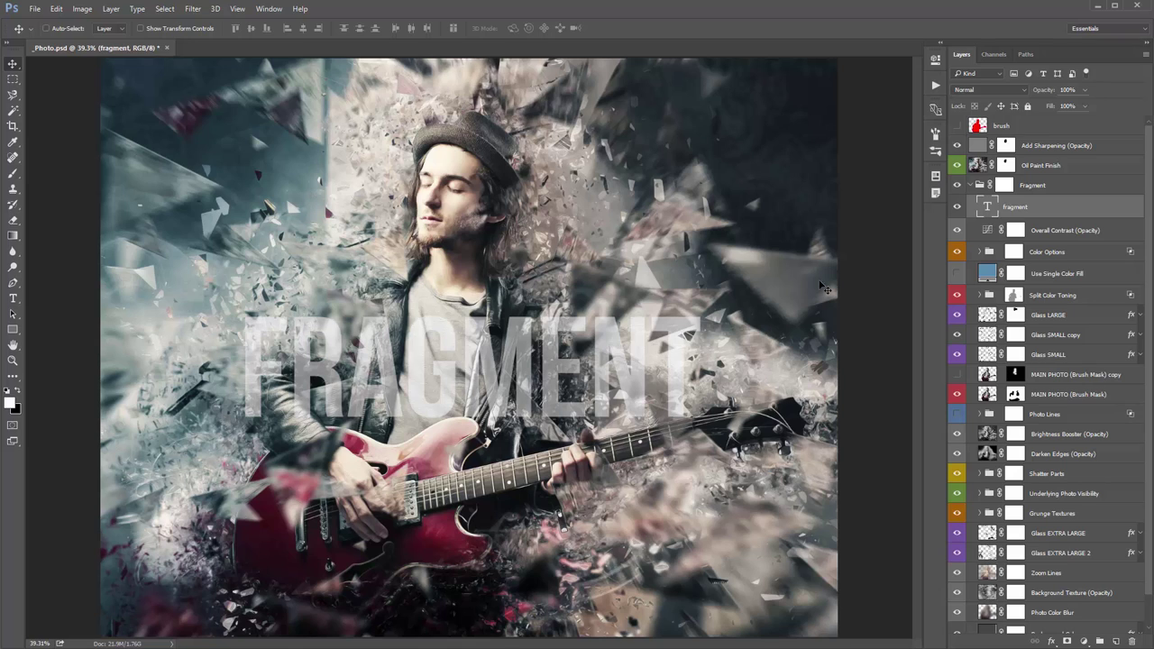
{"action": "key", "text": "Delete"}
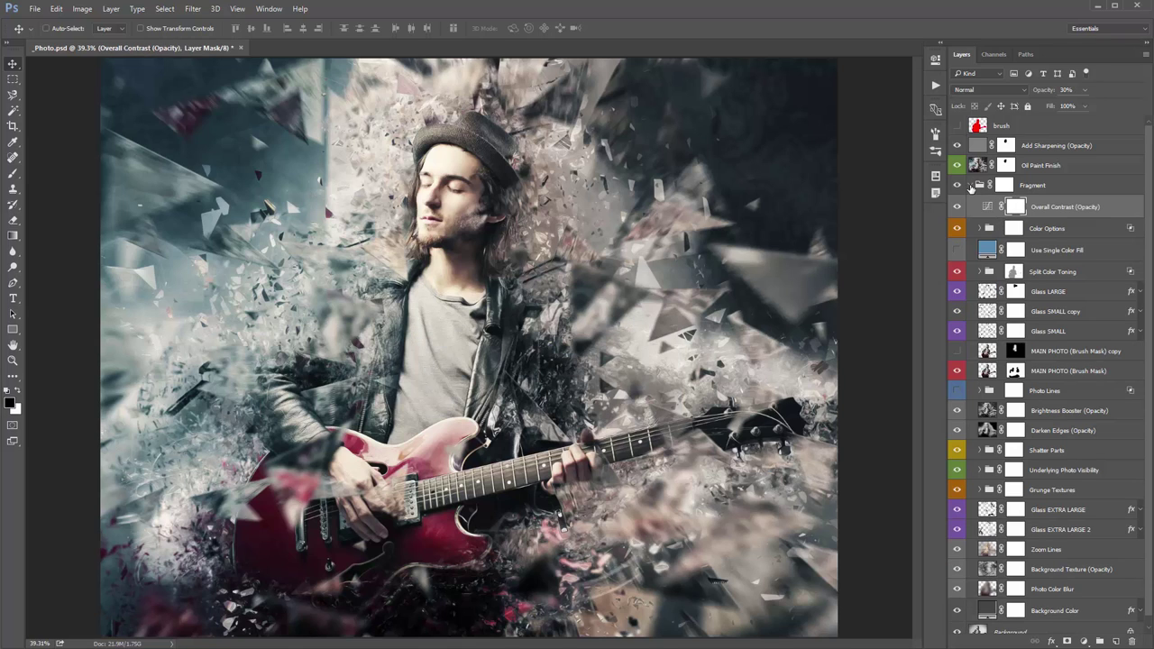
Collapse the Fragment group and hide it together with Add Sharpening (Opacity) and Oil Paint Finish
{"action": "left_click", "coordinate": [972, 185]}
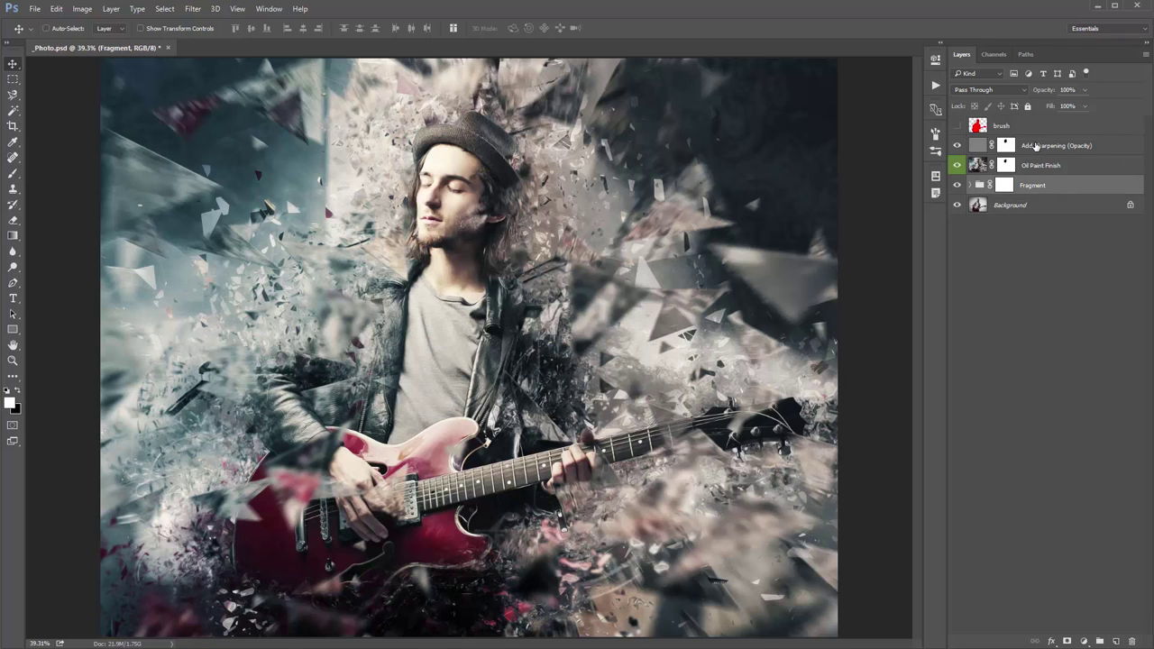
{"action": "left_click", "coordinate": [1036, 146]}
{"action": "left_click_drag", "start_coordinate": [956, 150], "coordinate": [961, 187]}
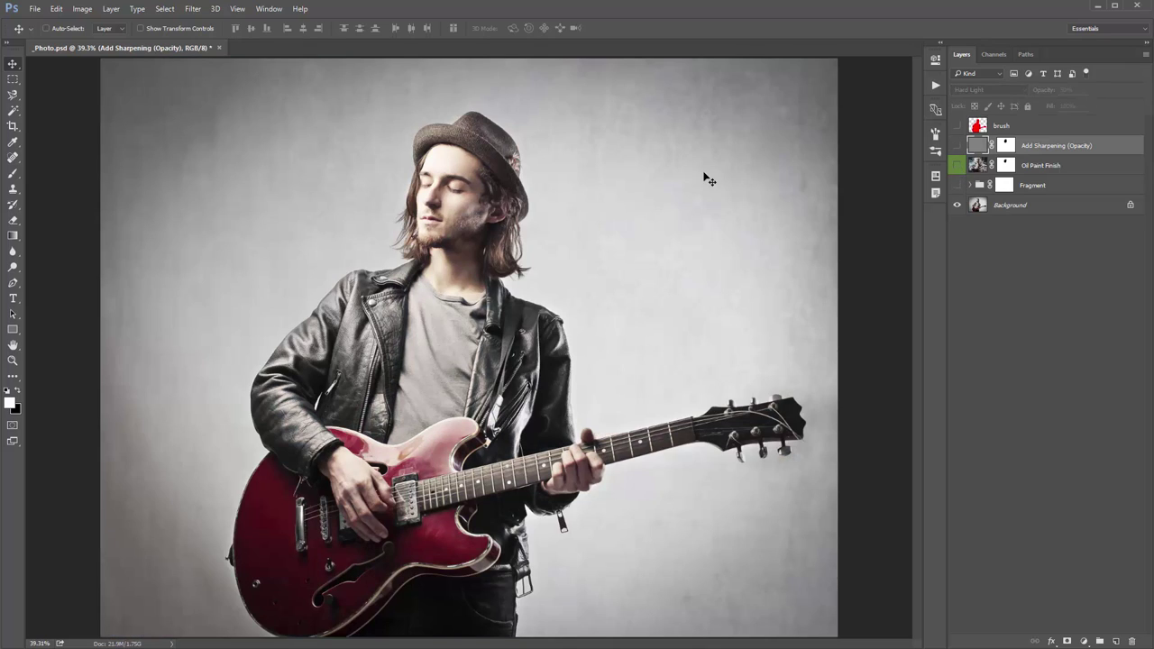
Add a white "fragment" text layer directly above Background and scale it up to a large headline
{"action": "left_click", "coordinate": [1043, 206]}
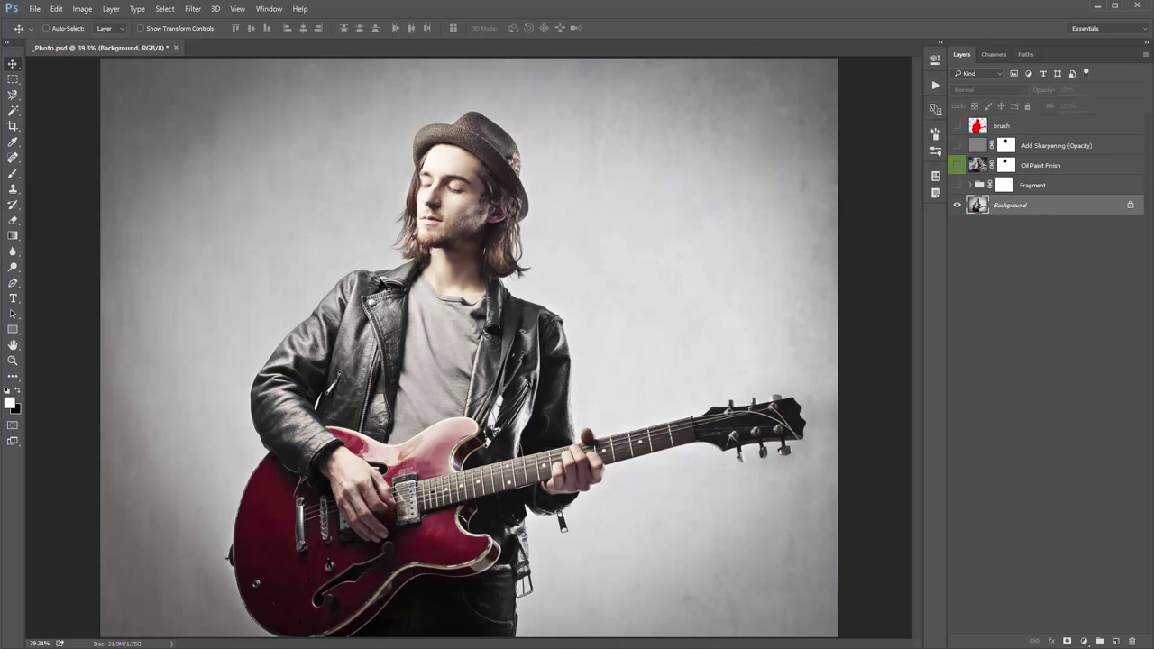
{"action": "key", "text": "t"}
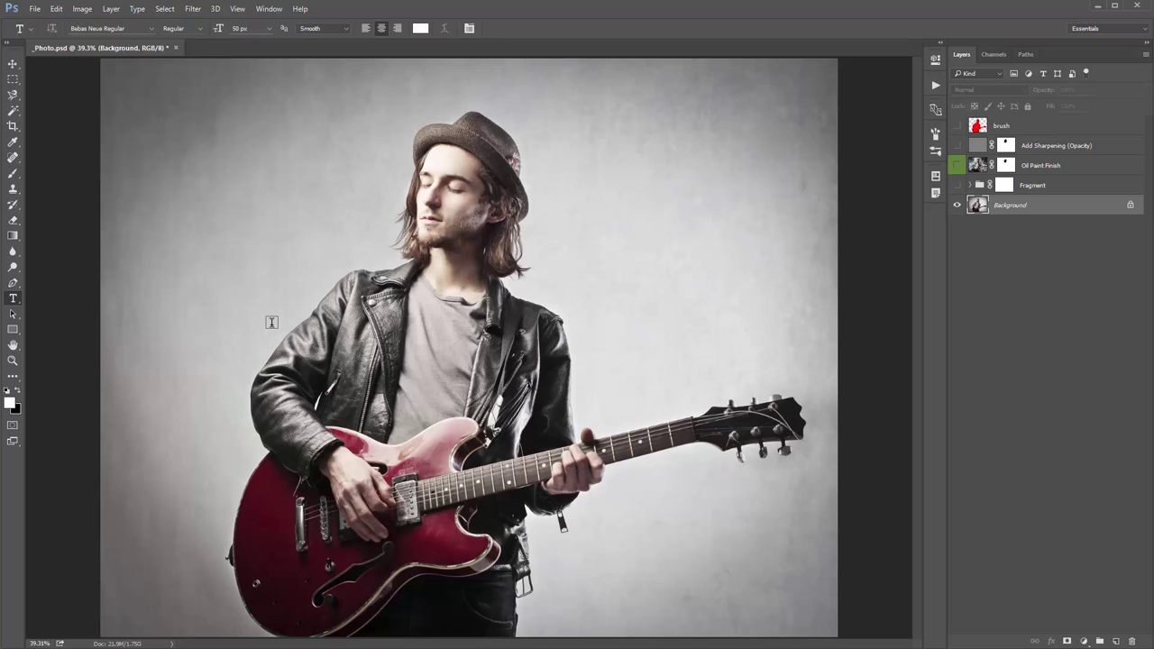
{"action": "left_click", "coordinate": [272, 322]}
{"action": "type", "text": "fragment"}
{"action": "key", "text": "ctrl+Return"}
{"action": "key", "text": "ctrl+t"}
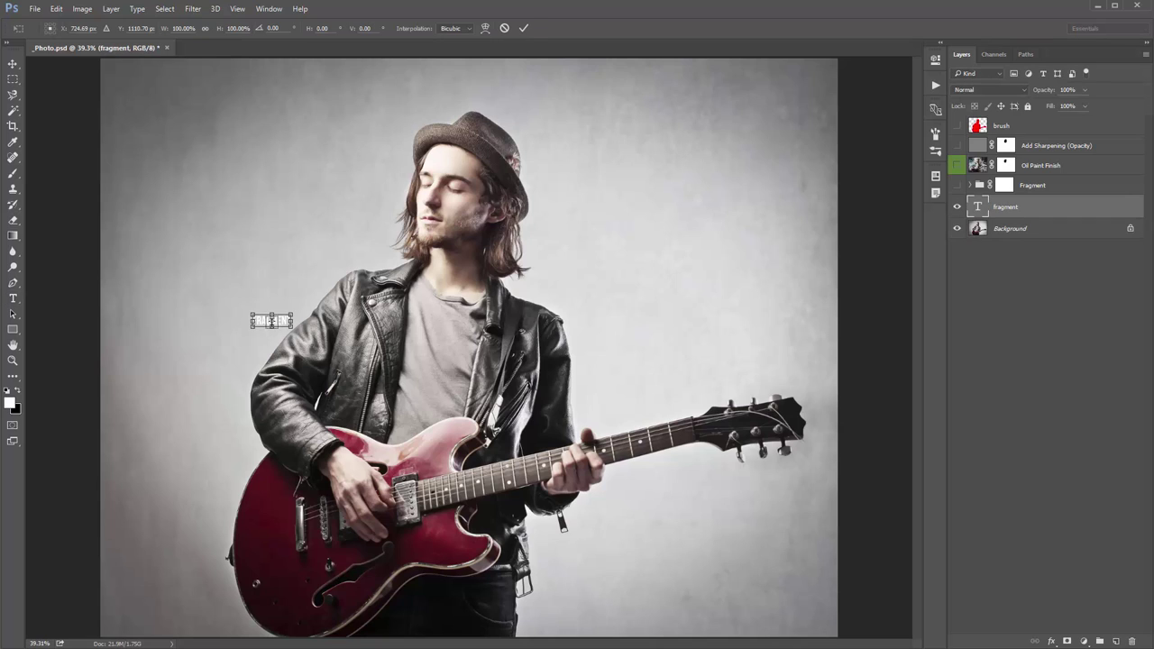
{"action": "left_click_drag", "start_coordinate": [292, 312], "coordinate": [747, 171]}
{"action": "key", "text": "Return"}
Position the enlarged fragment text across the guitarist's torso, just above the guitar
{"action": "key", "text": "v"}
{"action": "left_click_drag", "start_coordinate": [586, 226], "coordinate": [295, 323]}
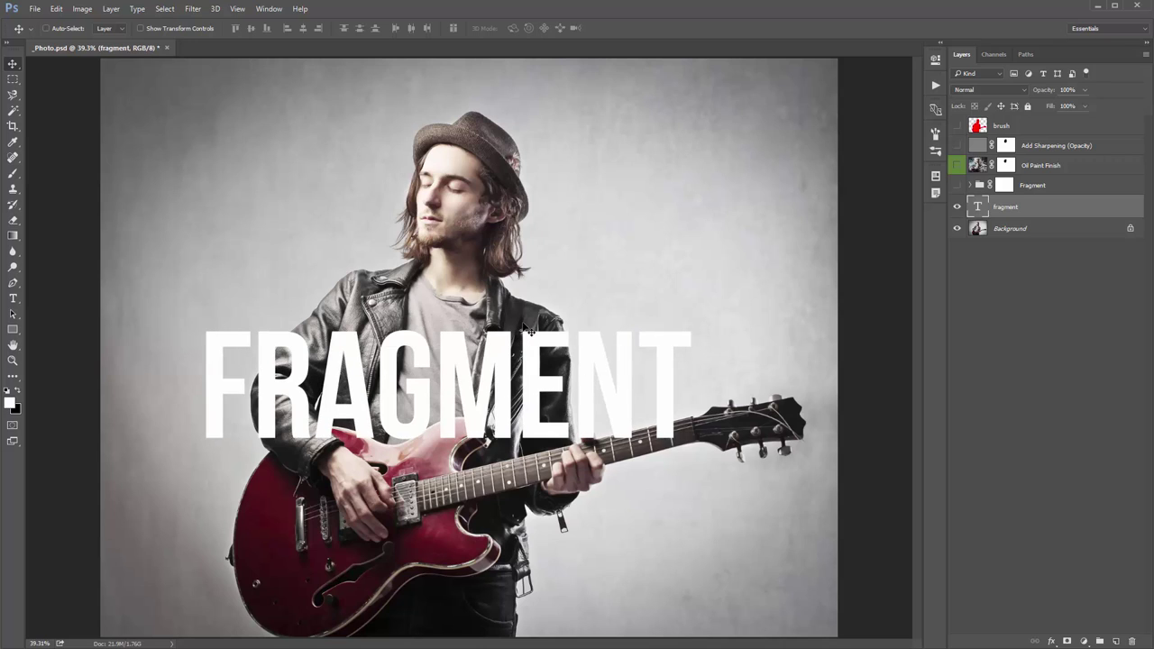
{"action": "mouse_move", "coordinate": [528, 330]}
{"action": "left_mouse_down"}
{"action": "mouse_move", "coordinate": [548, 307]}
{"action": "mouse_move", "coordinate": [542, 319]}
{"action": "left_mouse_up"}
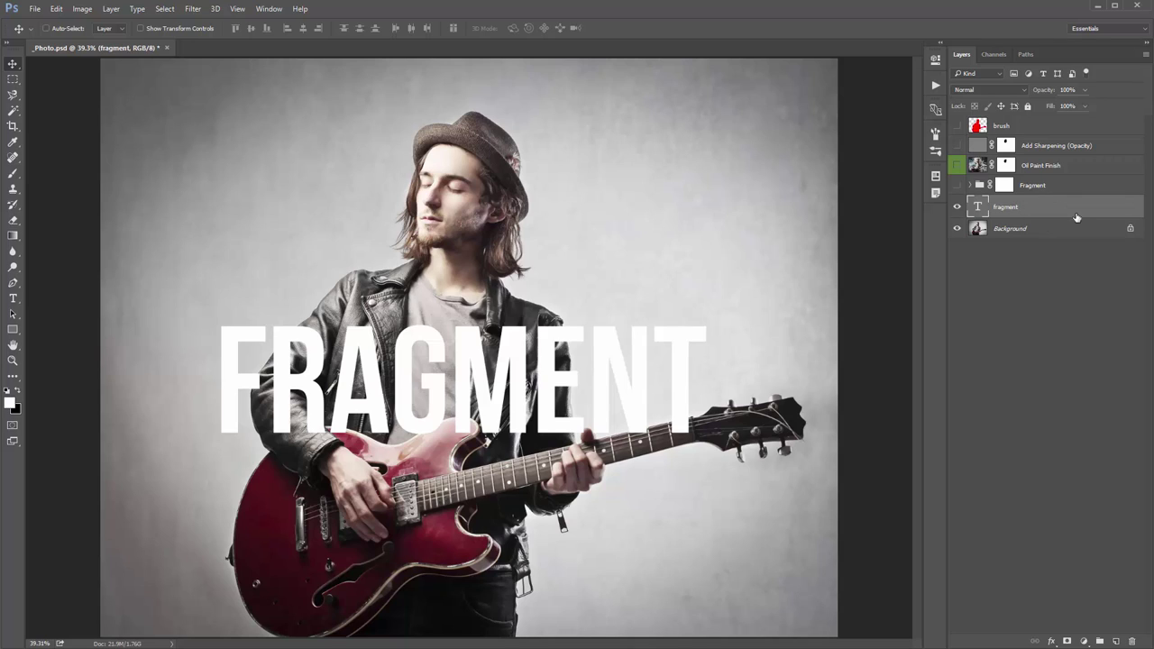
Duplicate the fragment text layer above the original and hide the duplicate
{"action": "key", "text": "ctrl"}
{"action": "key", "text": "ctrl+j"}
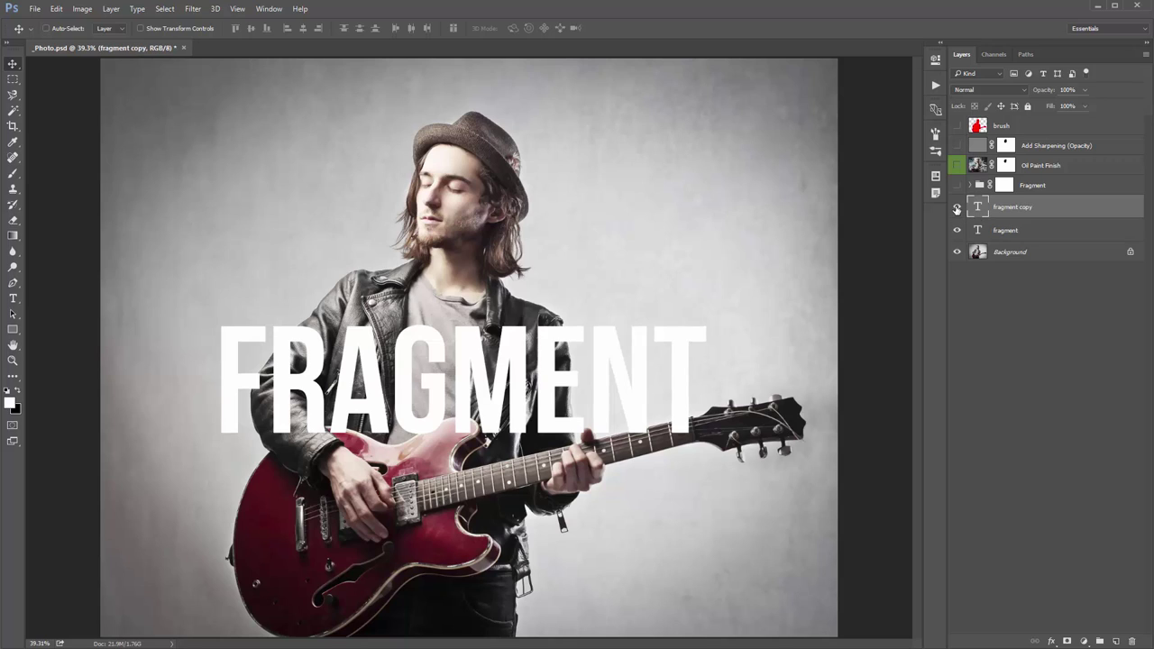
{"action": "left_click", "coordinate": [956, 209]}
{"action": "left_click", "coordinate": [1003, 232]}
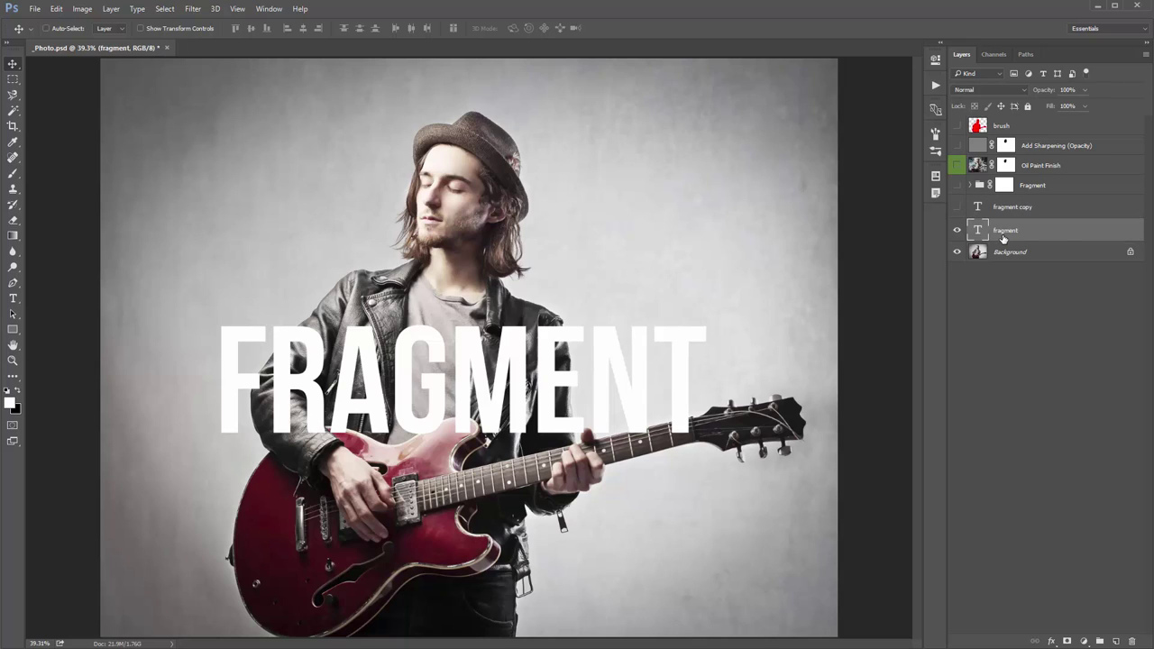
{"action": "left_click", "coordinate": [1032, 252], "text": "shift"}
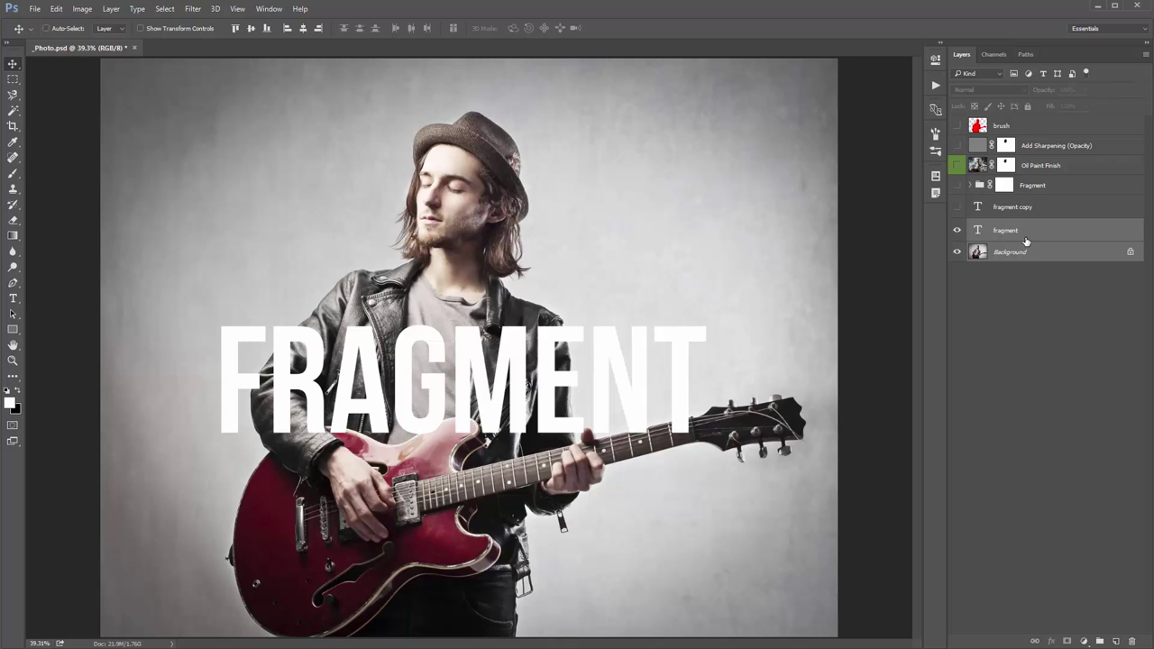
{"action": "left_click", "coordinate": [958, 230]}
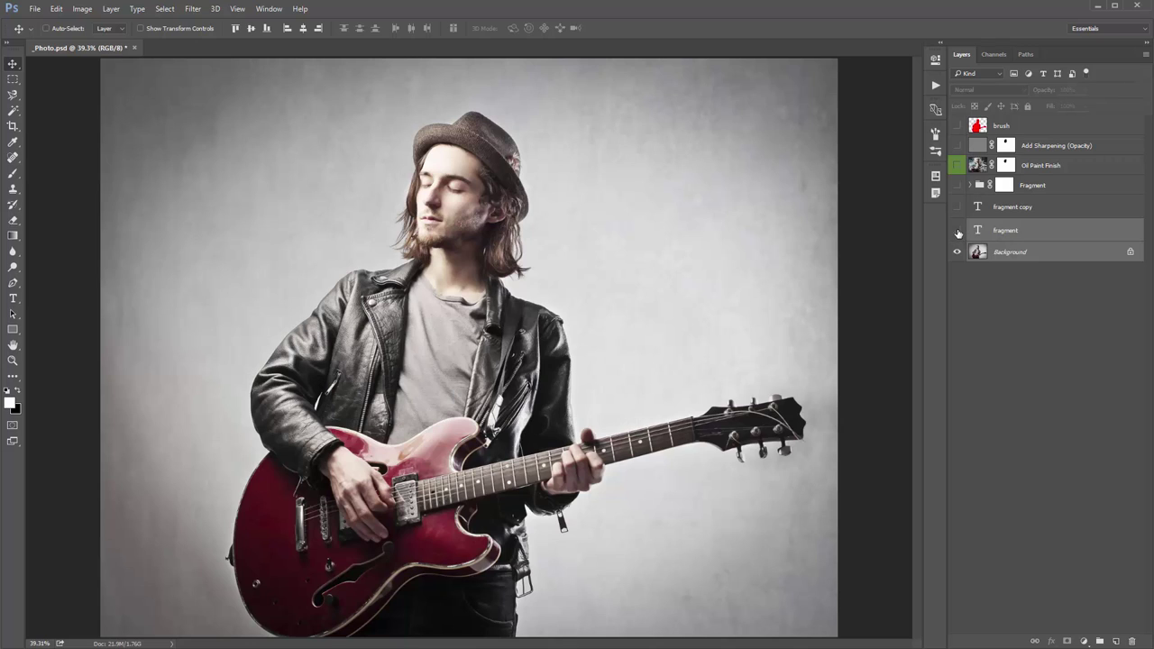
{"action": "left_click", "coordinate": [1029, 256]}
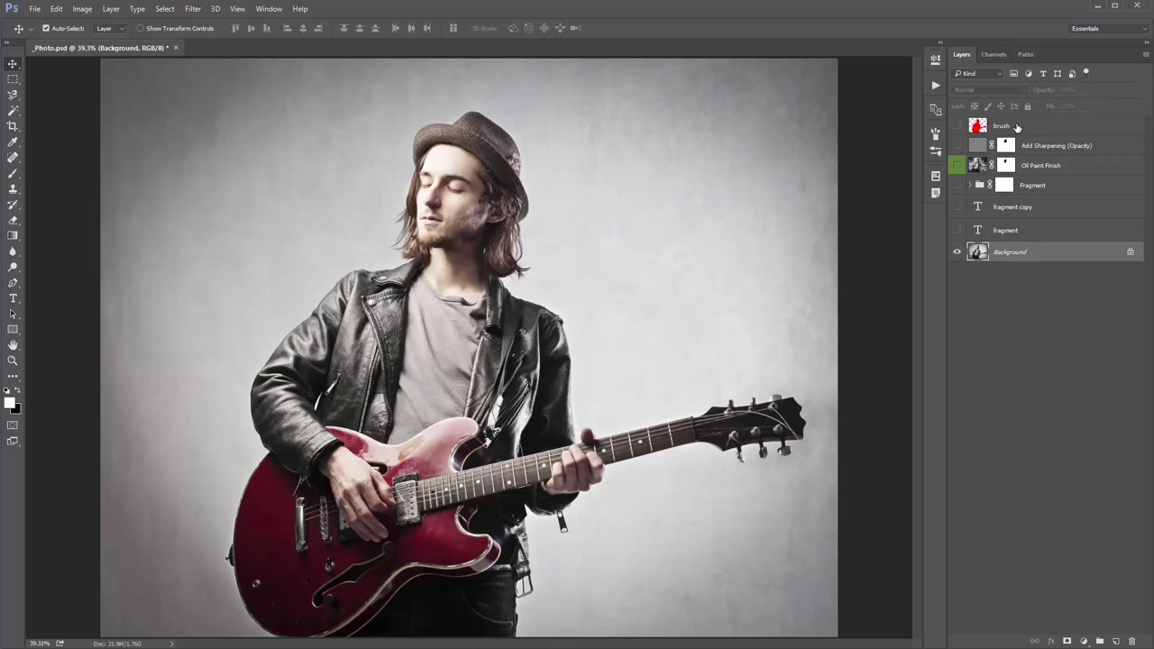
{"action": "left_click", "coordinate": [1017, 126], "text": "ctrl"}
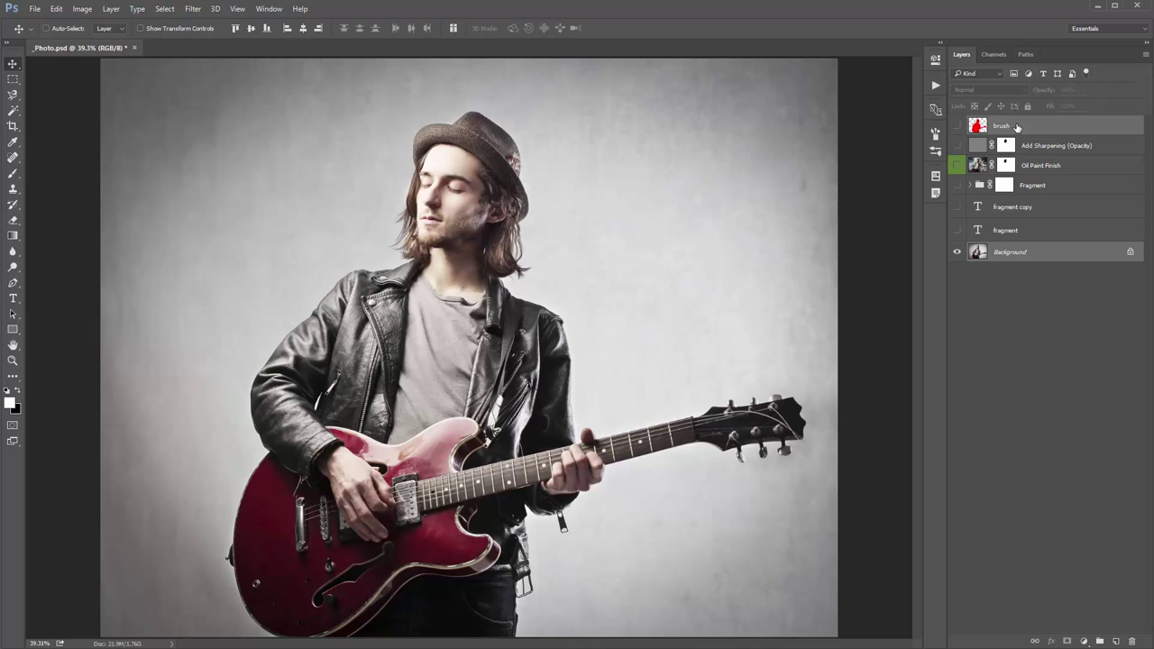
{"action": "left_click", "coordinate": [1033, 206]}
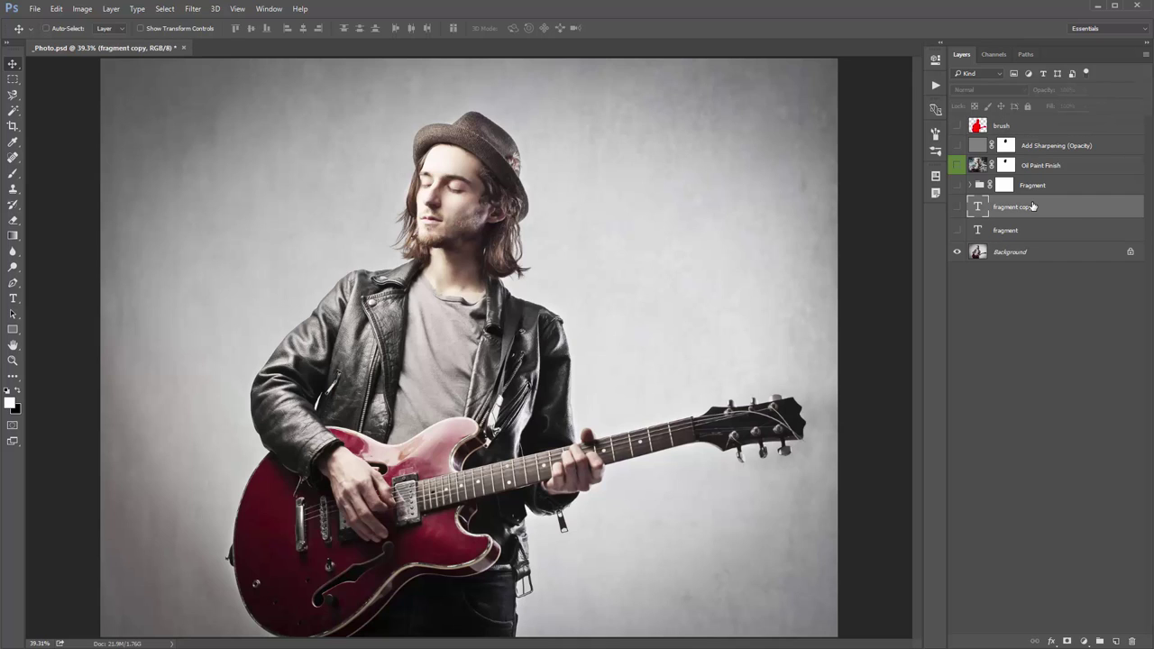
{"action": "left_click", "coordinate": [957, 230]}
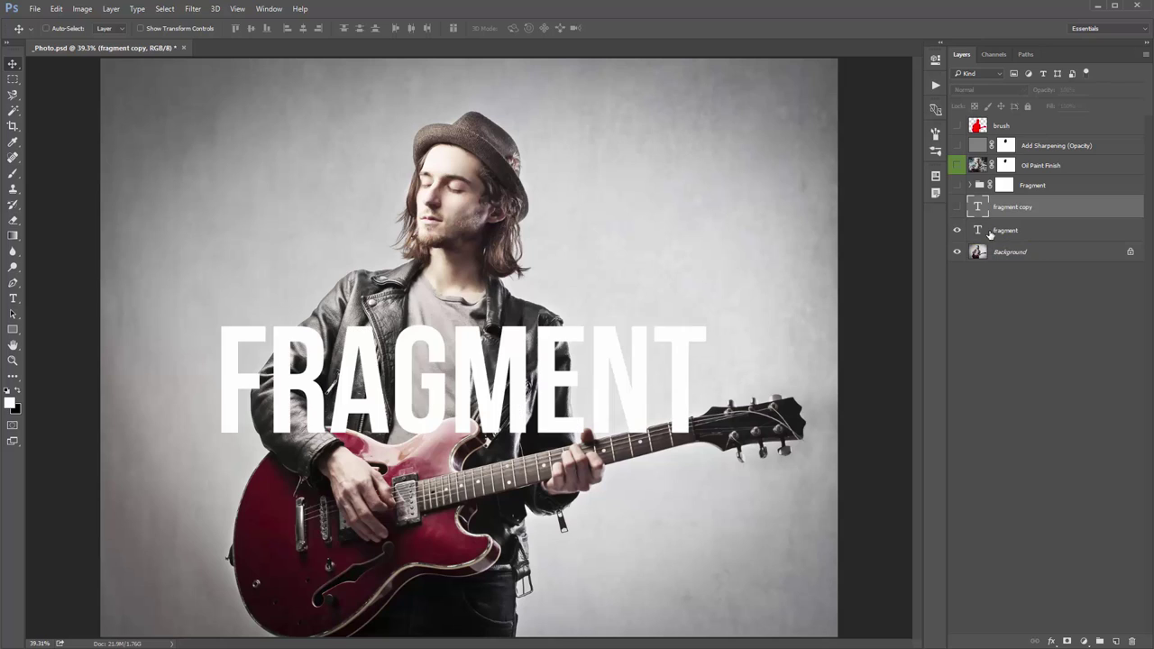
Merge the original fragment text layer with the Background layer
{"action": "left_click", "coordinate": [1006, 230]}
{"action": "left_click", "coordinate": [1039, 254], "text": "ctrl"}
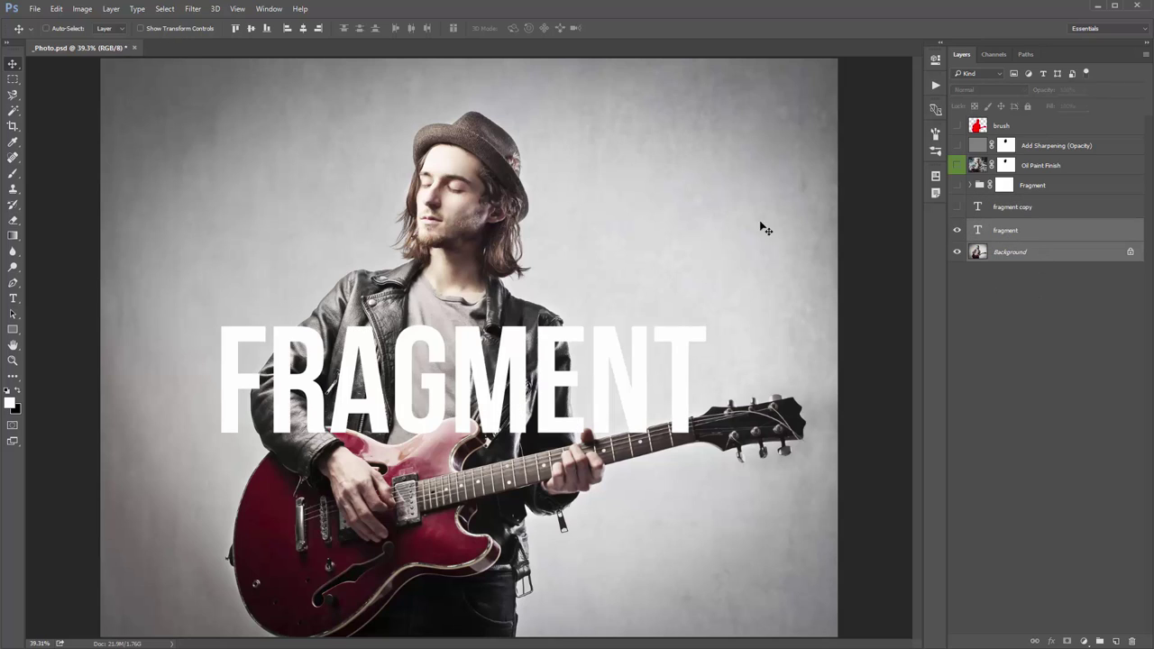
{"action": "key", "text": "ctrl+e"}
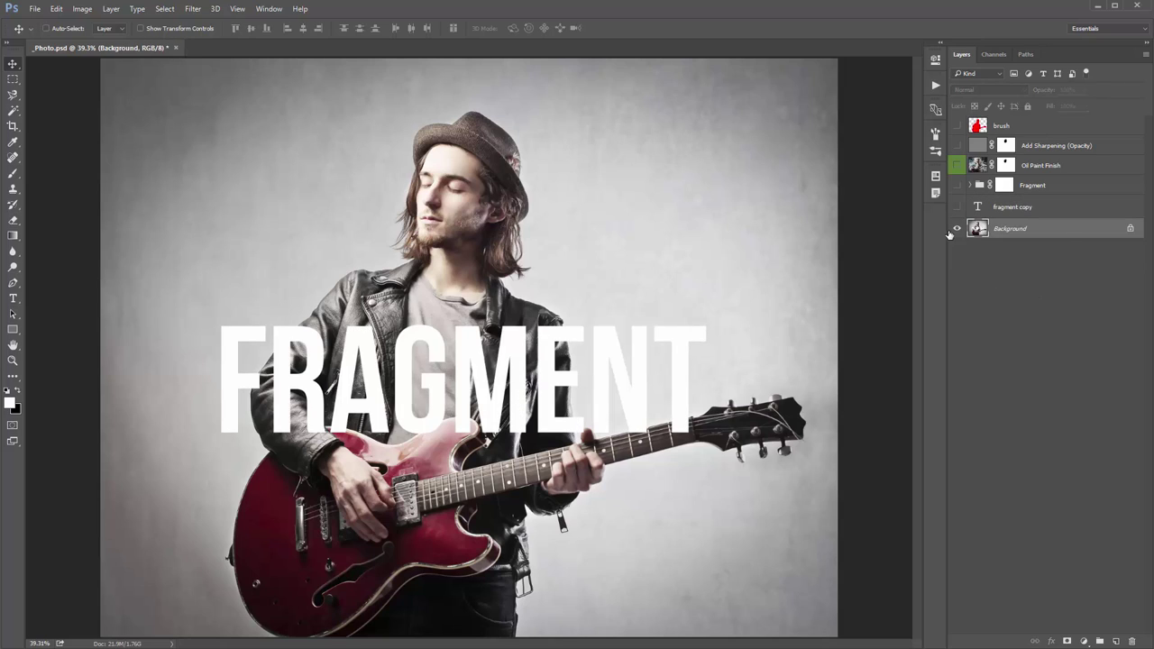
Duplicate the merged Background, try moving the duplicate, and delete it
{"action": "key", "text": "ctrl+j"}
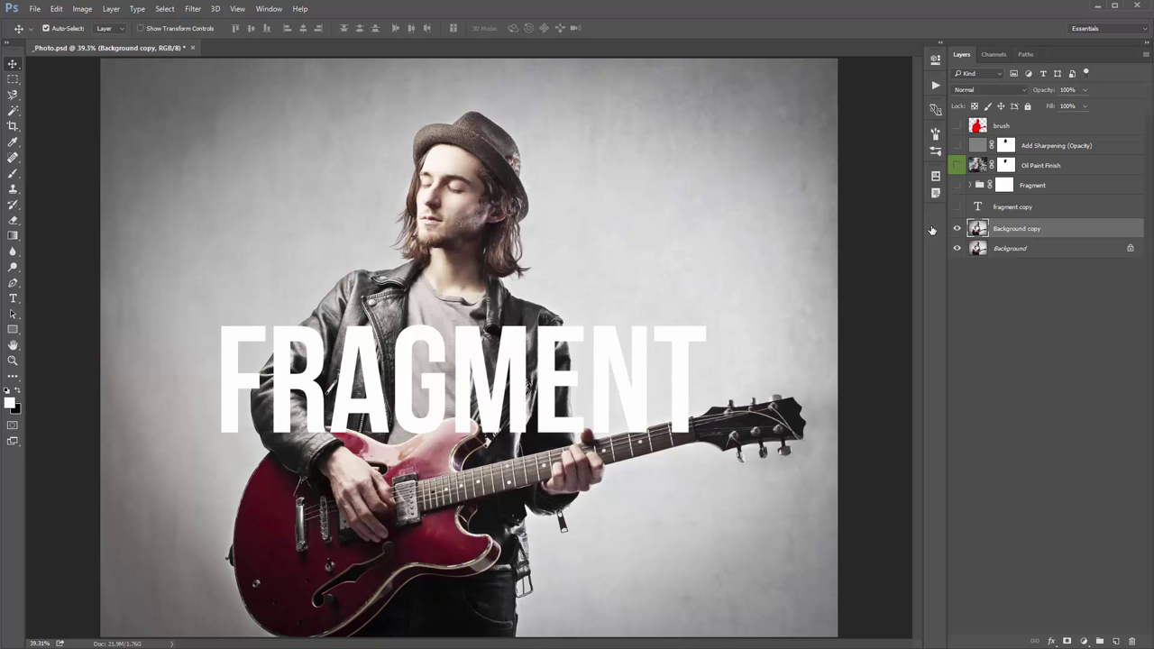
{"action": "mouse_move", "coordinate": [603, 275]}
{"action": "left_mouse_down"}
{"action": "mouse_move", "coordinate": [611, 242]}
{"action": "mouse_move", "coordinate": [646, 246]}
{"action": "mouse_move", "coordinate": [613, 247]}
{"action": "mouse_move", "coordinate": [622, 273]}
{"action": "left_mouse_up"}
{"action": "key", "text": "Delete"}
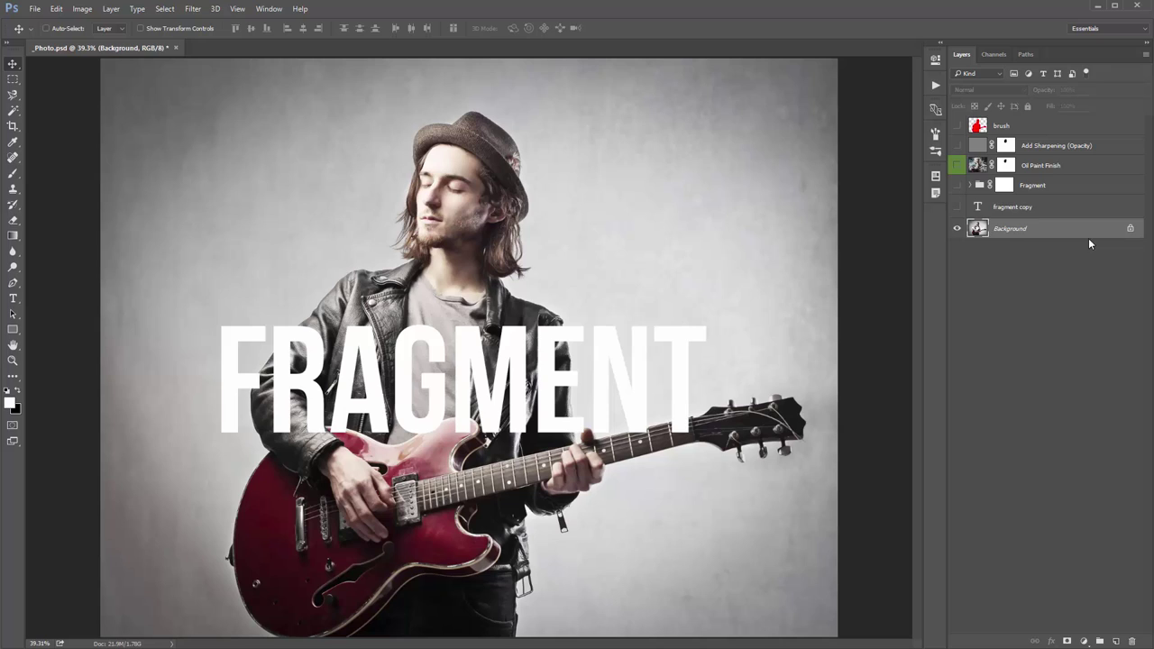
Show the fragment copy text layer and preview the red brush silhouette over it
{"action": "left_click", "coordinate": [1035, 214]}
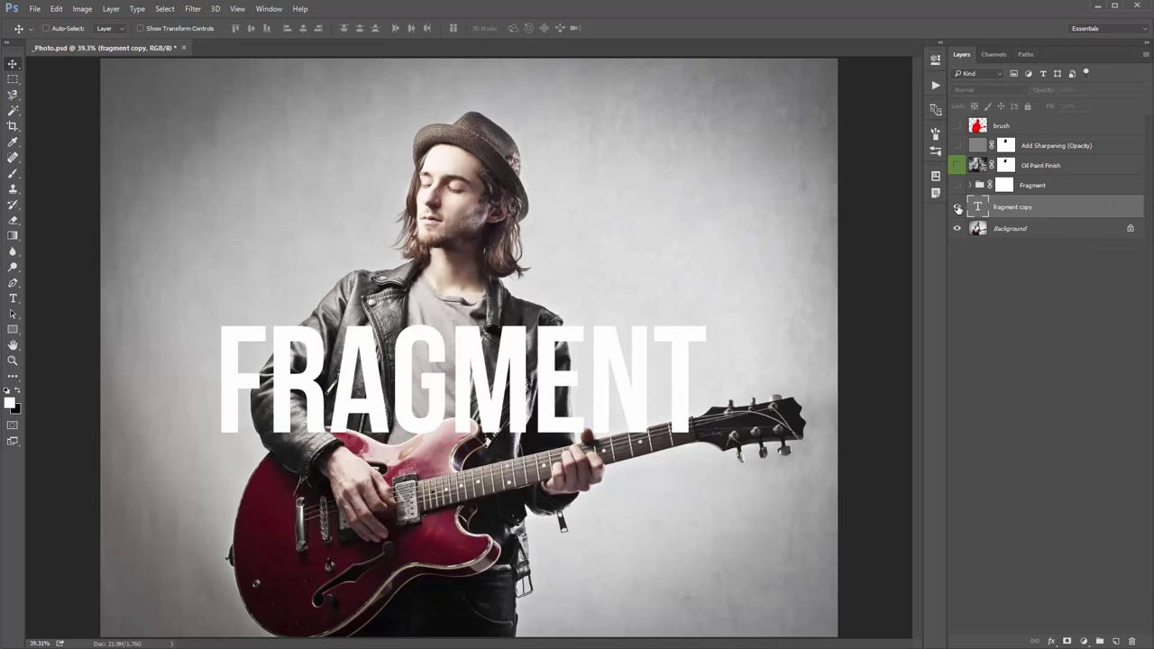
{"action": "left_click", "coordinate": [957, 208]}
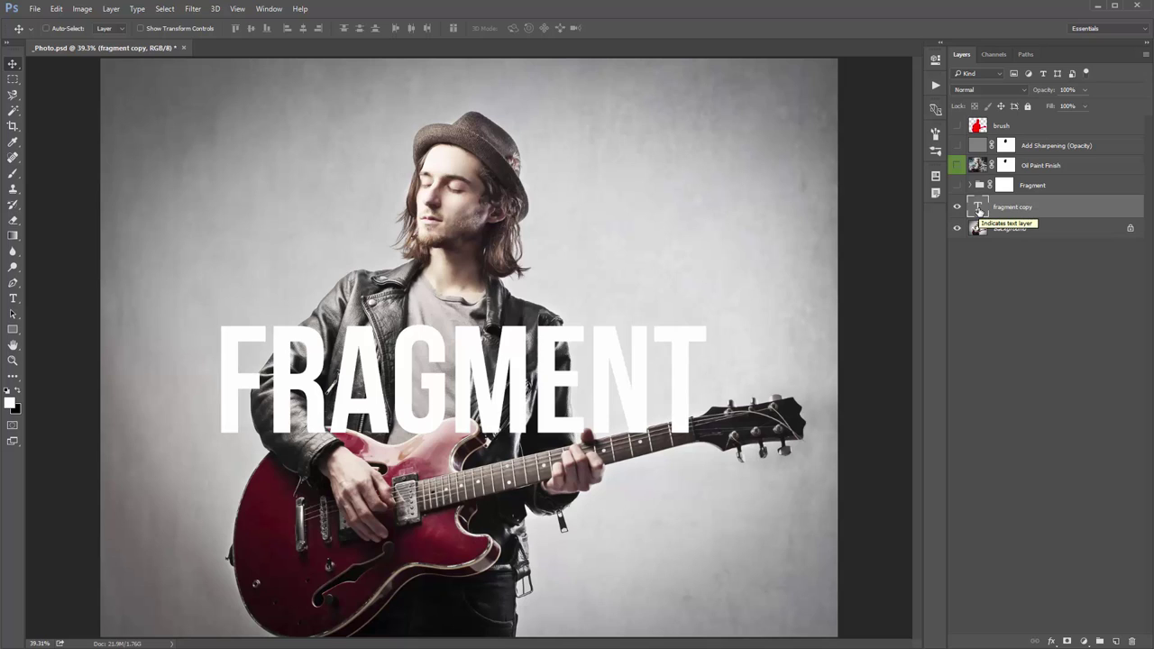
{"action": "left_click", "coordinate": [957, 125]}
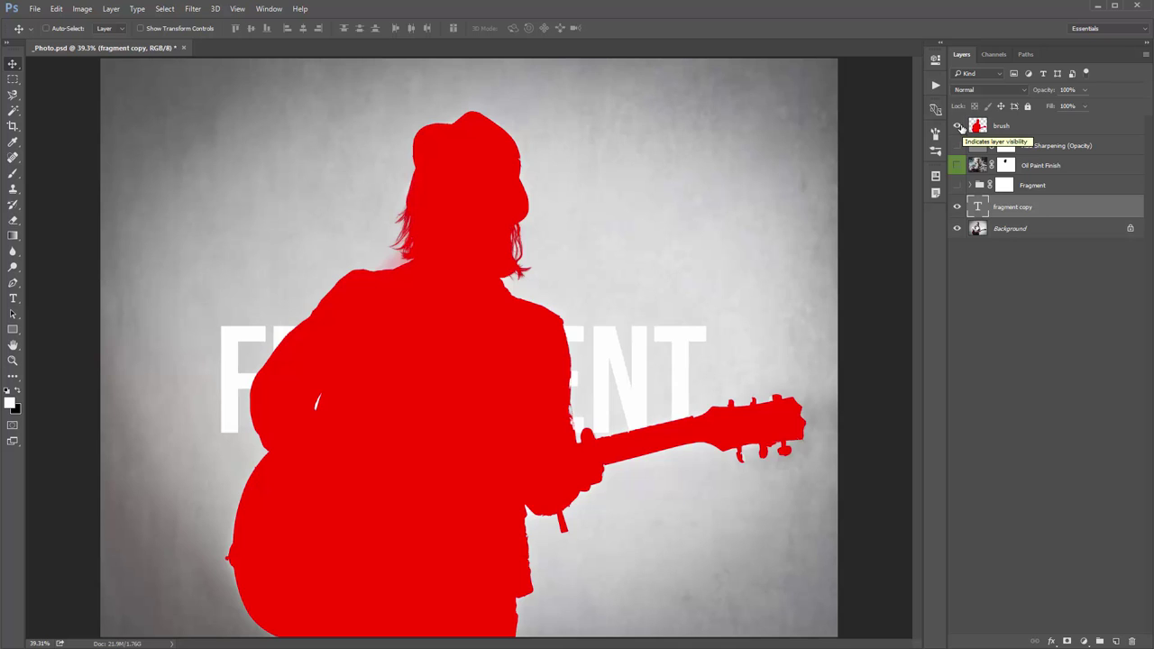
{"action": "left_click", "coordinate": [957, 126]}
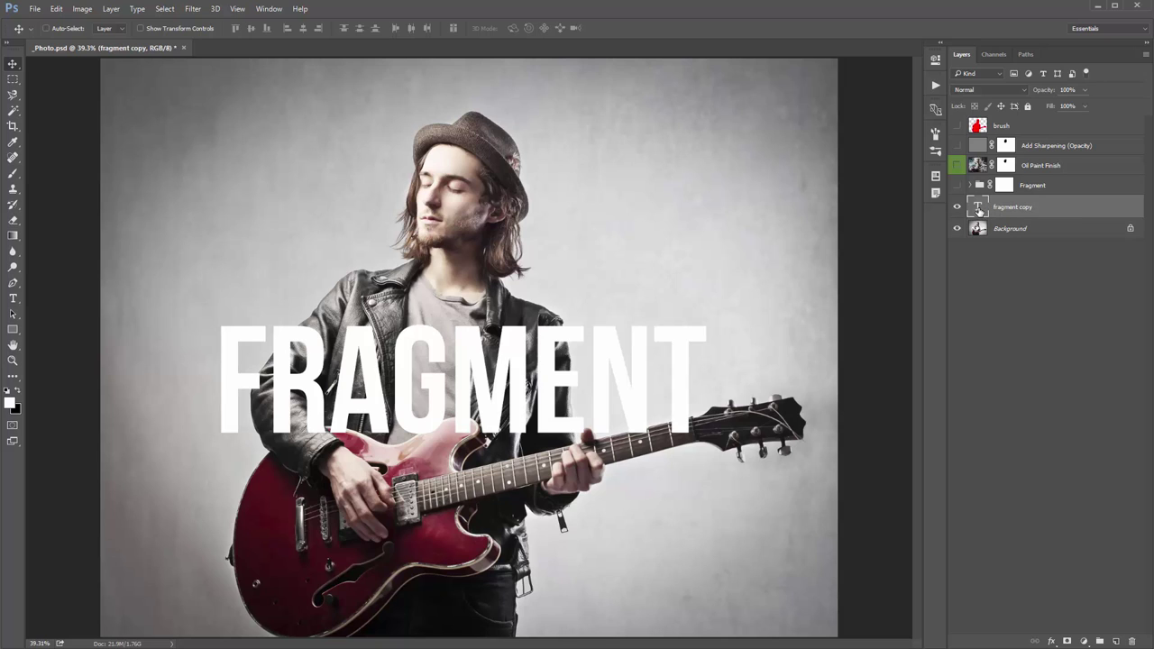
Cut the fragment lettering out of the visible brush layer using the hidden fragment copy's outline as selection, and deselect
{"action": "left_click", "coordinate": [977, 207], "text": "ctrl"}
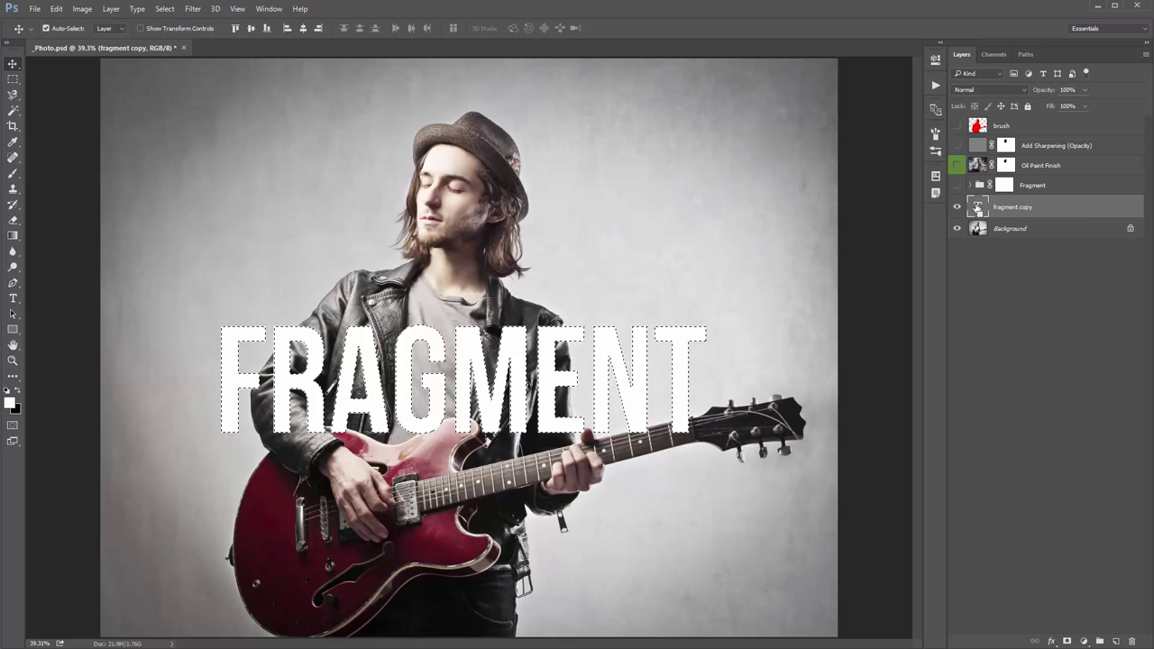
{"action": "left_click", "coordinate": [957, 207]}
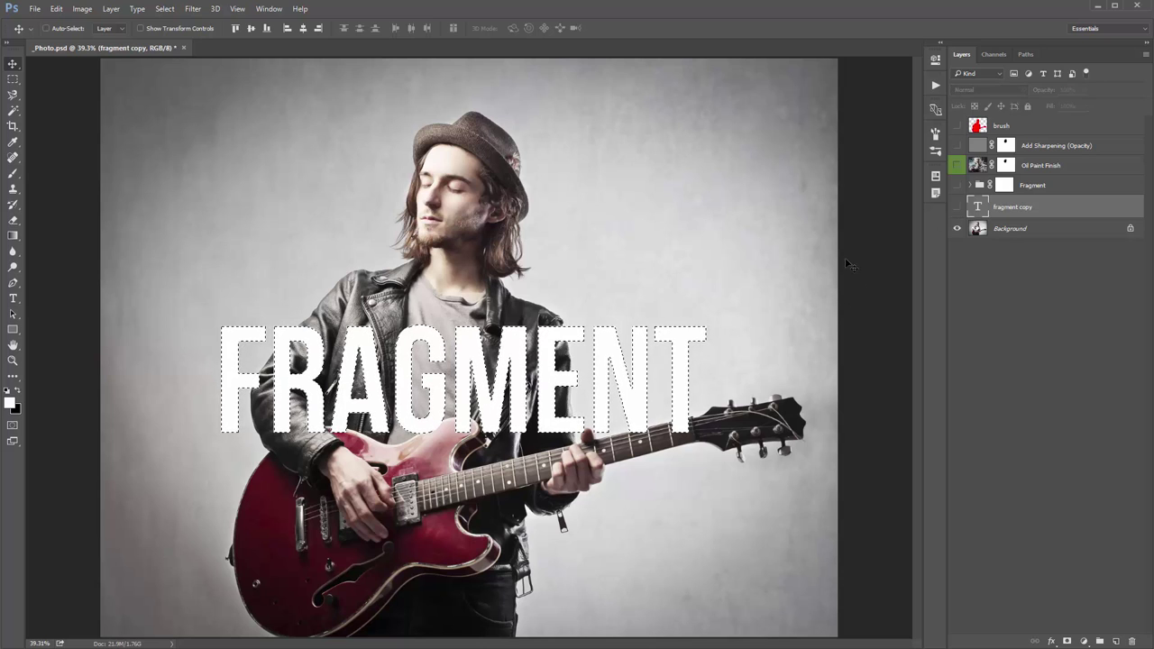
{"action": "left_click", "coordinate": [957, 125]}
{"action": "left_click", "coordinate": [992, 132]}
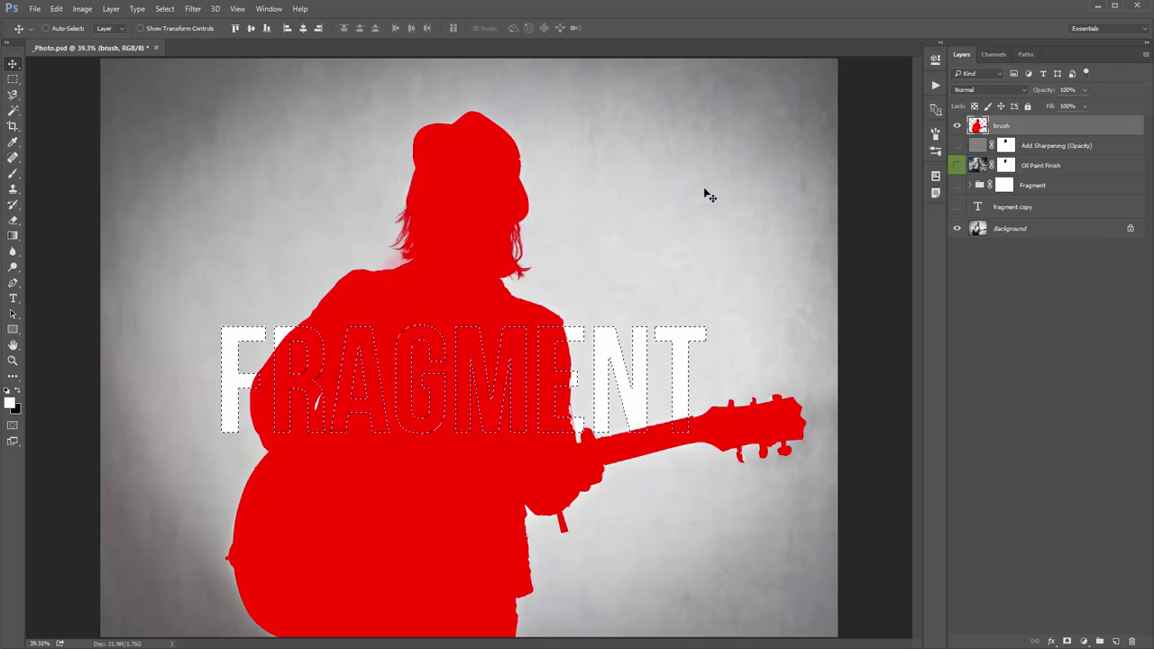
{"action": "key", "text": "Delete"}
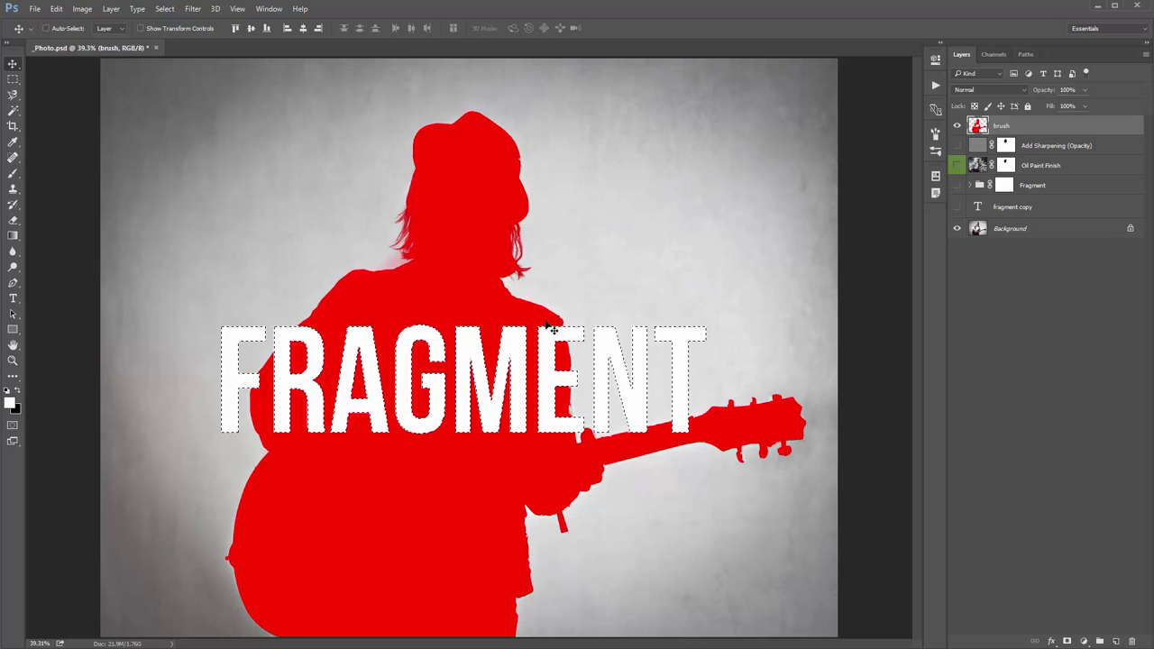
{"action": "key", "text": "ctrl+d"}
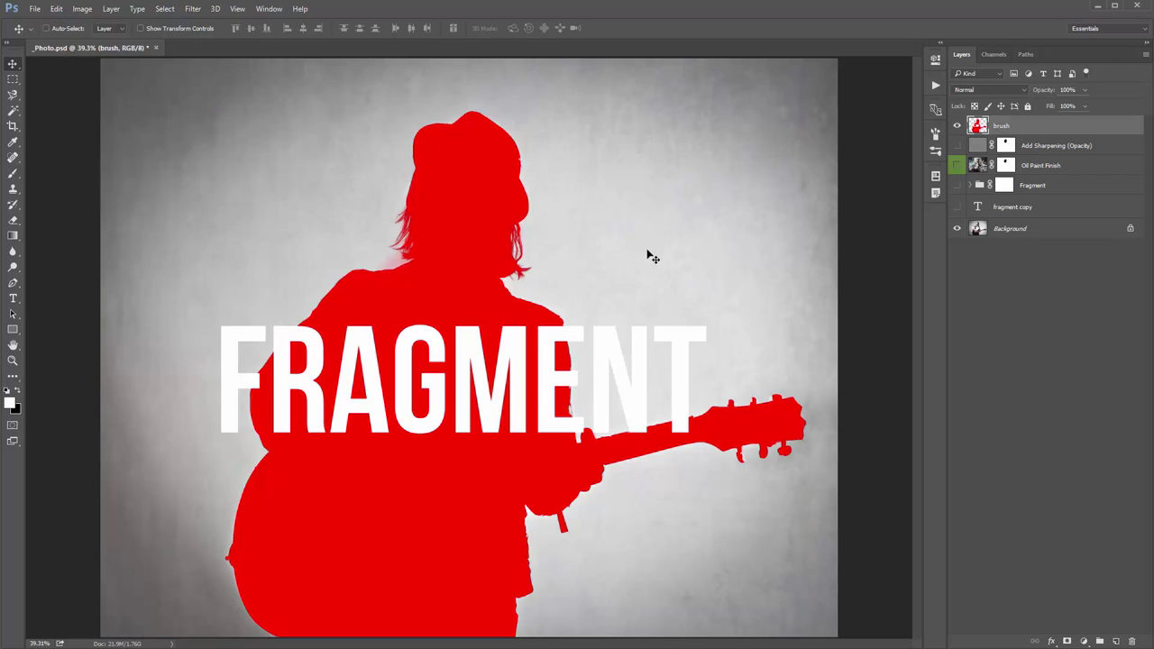
Try moving the cut-out brush silhouette away from the guitarist, and undo each move
{"action": "left_click_drag", "start_coordinate": [648, 255], "coordinate": [508, 210]}
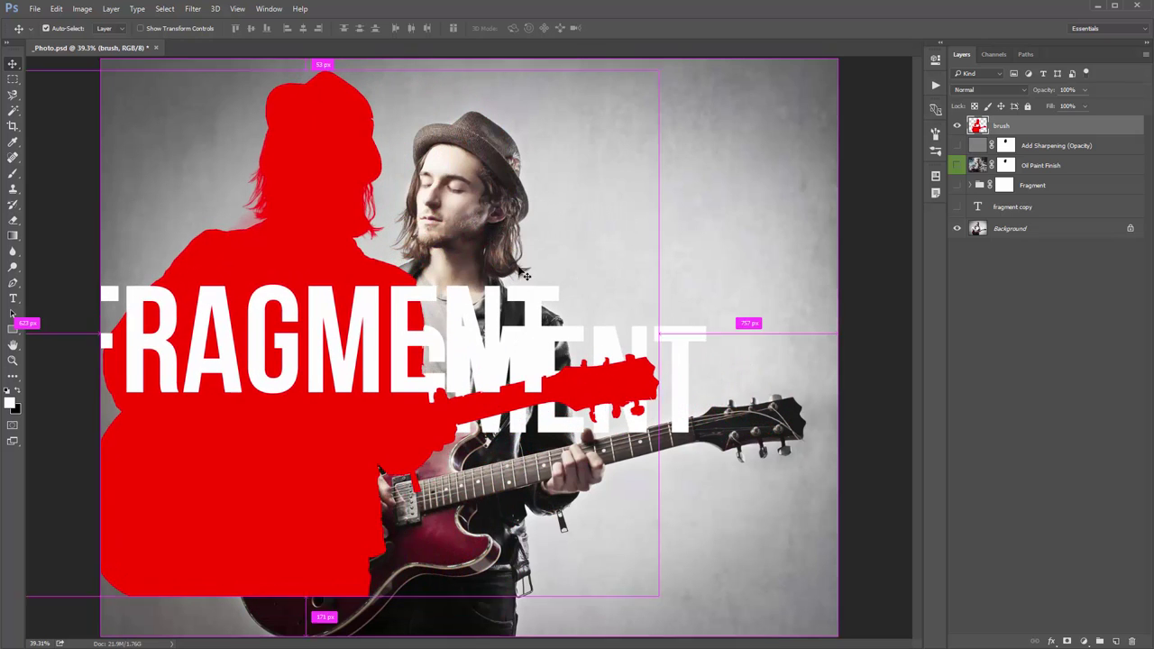
{"action": "key", "text": "ctrl+z"}
{"action": "left_click_drag", "start_coordinate": [586, 307], "coordinate": [608, 255]}
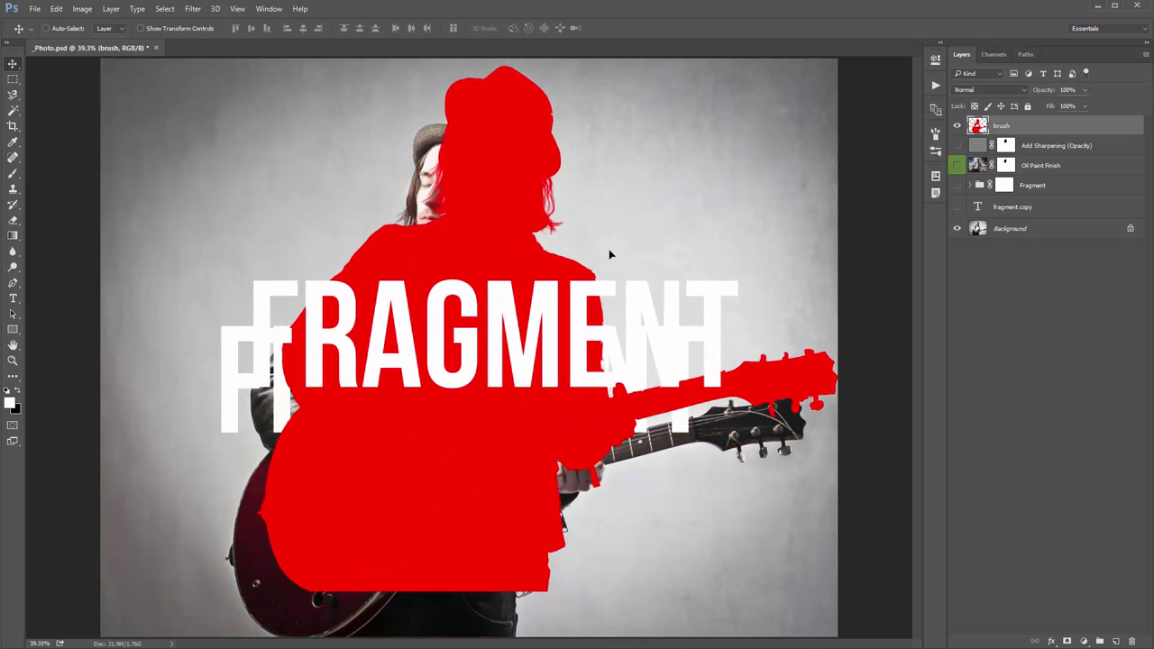
{"action": "key", "text": "ctrl+z"}
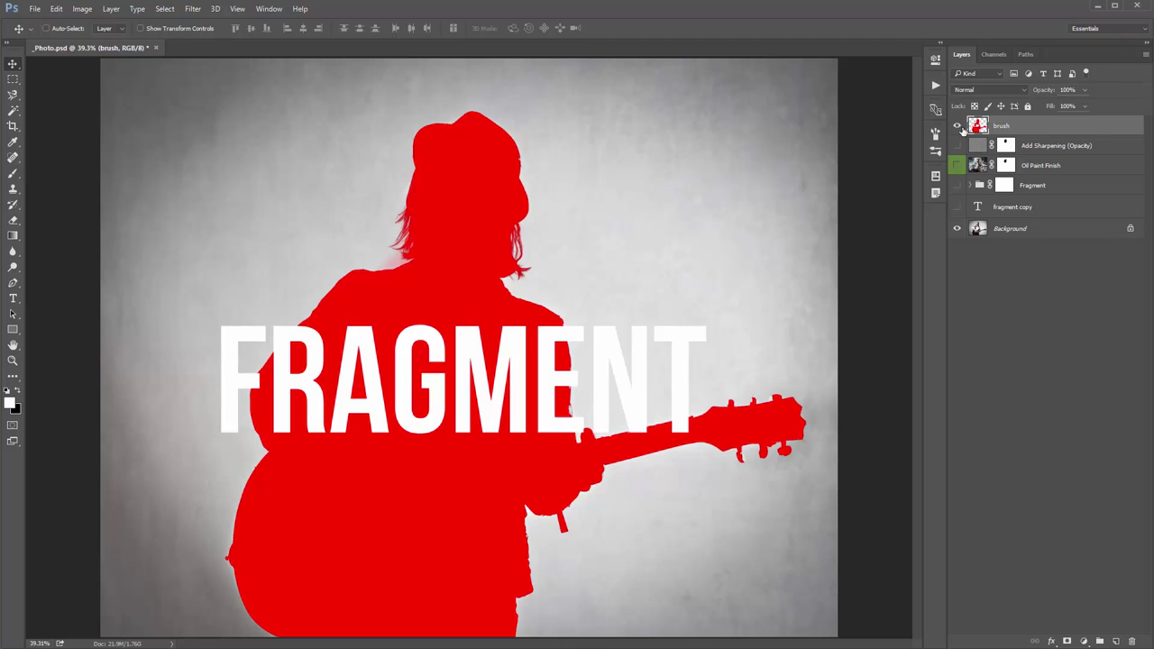
Hide the brush layer and show the Fragment group, reviewing its layers before collapsing it
{"action": "left_click", "coordinate": [957, 126]}
{"action": "left_click", "coordinate": [957, 185]}
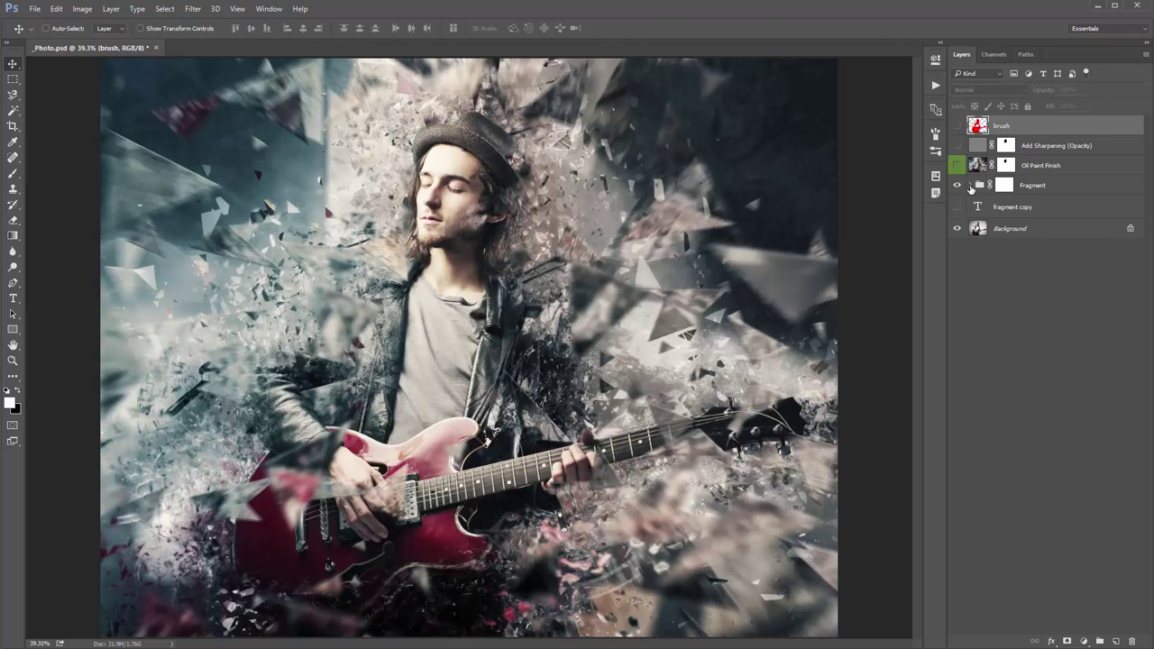
{"action": "left_click", "coordinate": [970, 185]}
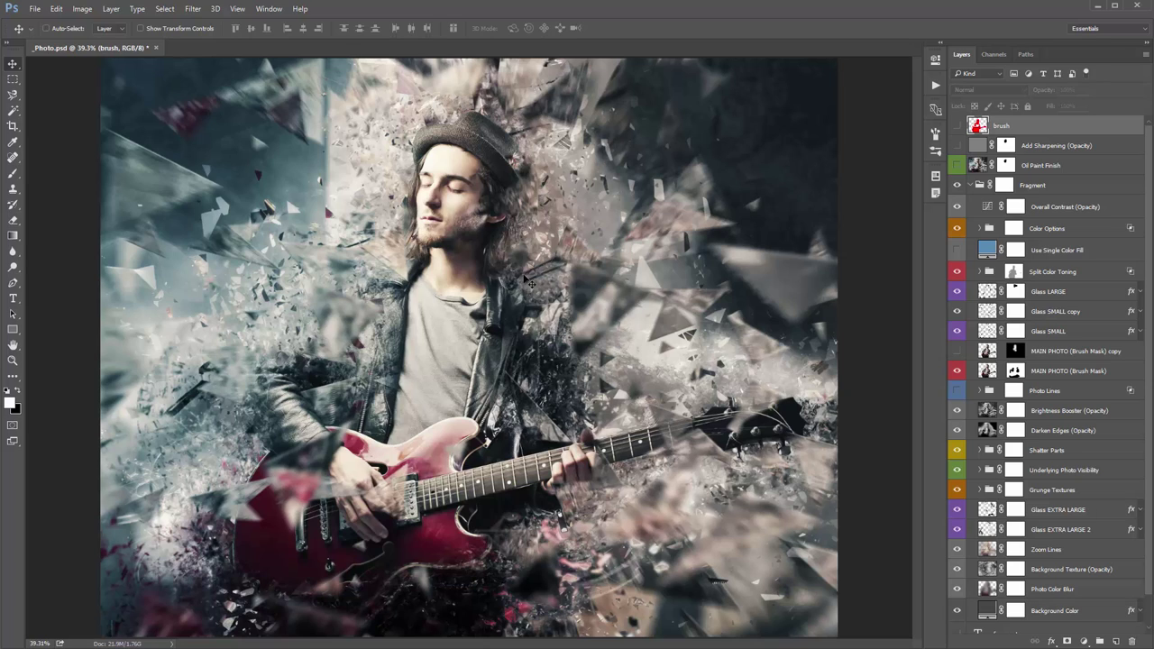
{"action": "left_click", "coordinate": [968, 186]}
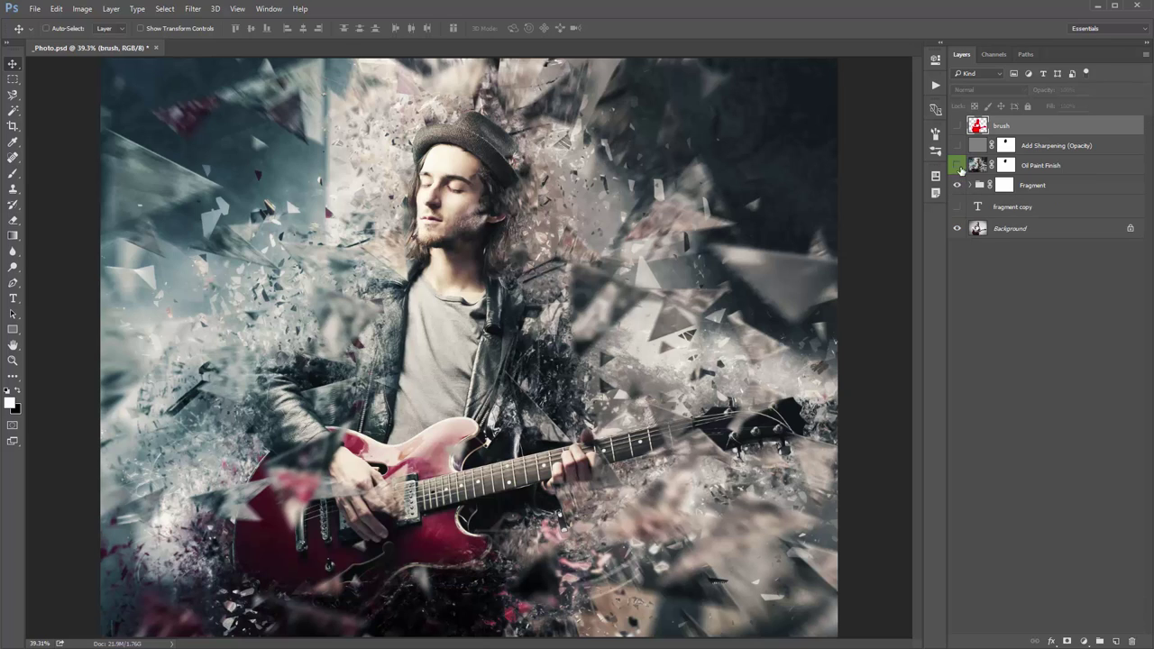
Delete the fragment copy layer and merge the Fragment group, Oil Paint Finish and Add Sharpening (Opacity), all visible, into Background
{"action": "left_click", "coordinate": [1021, 204]}
{"action": "key", "text": "Delete"}
{"action": "left_click", "coordinate": [1038, 155]}
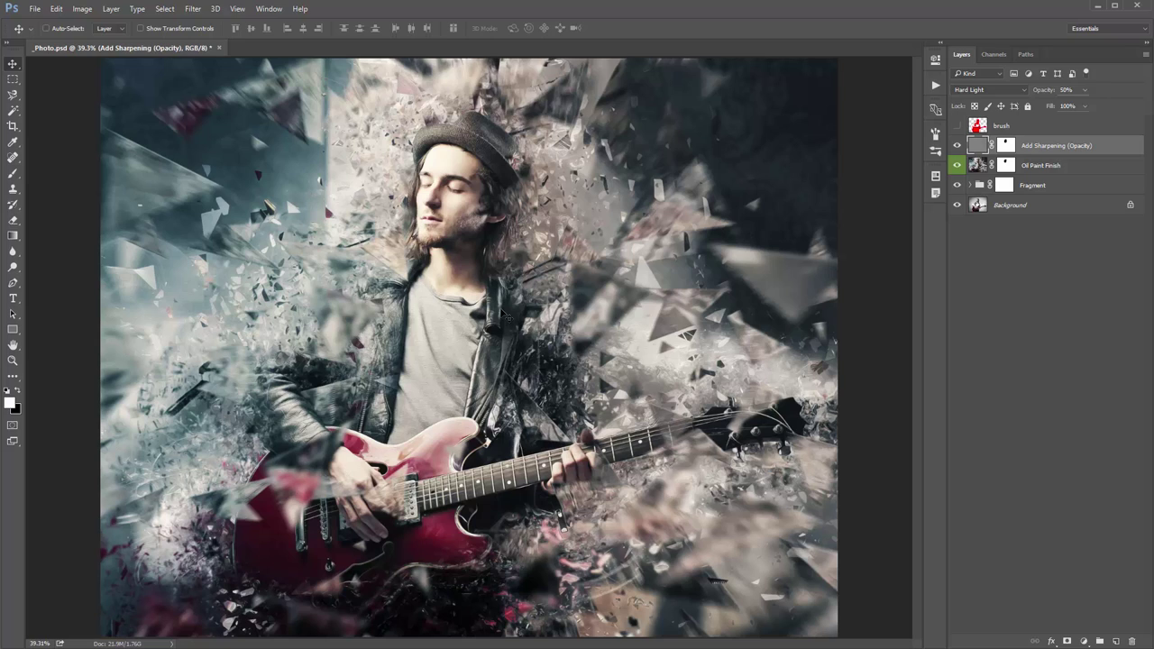
{"action": "left_click", "coordinate": [1054, 204], "text": "shift"}
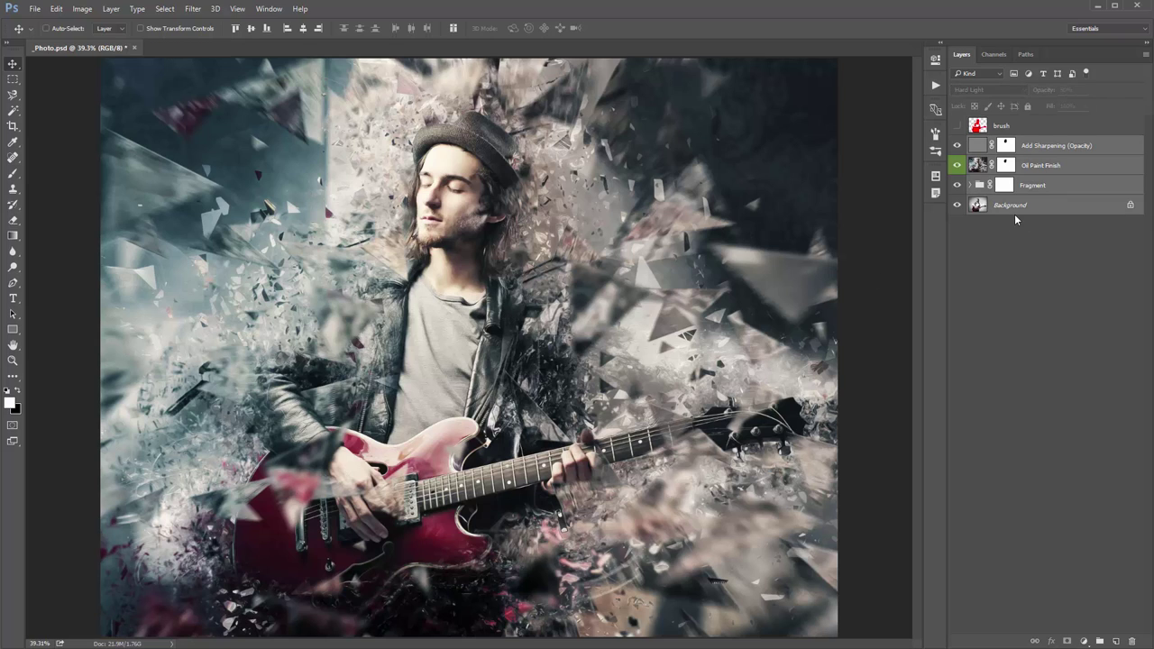
{"action": "key", "text": "ctrl"}
{"action": "key", "text": "ctrl+e"}
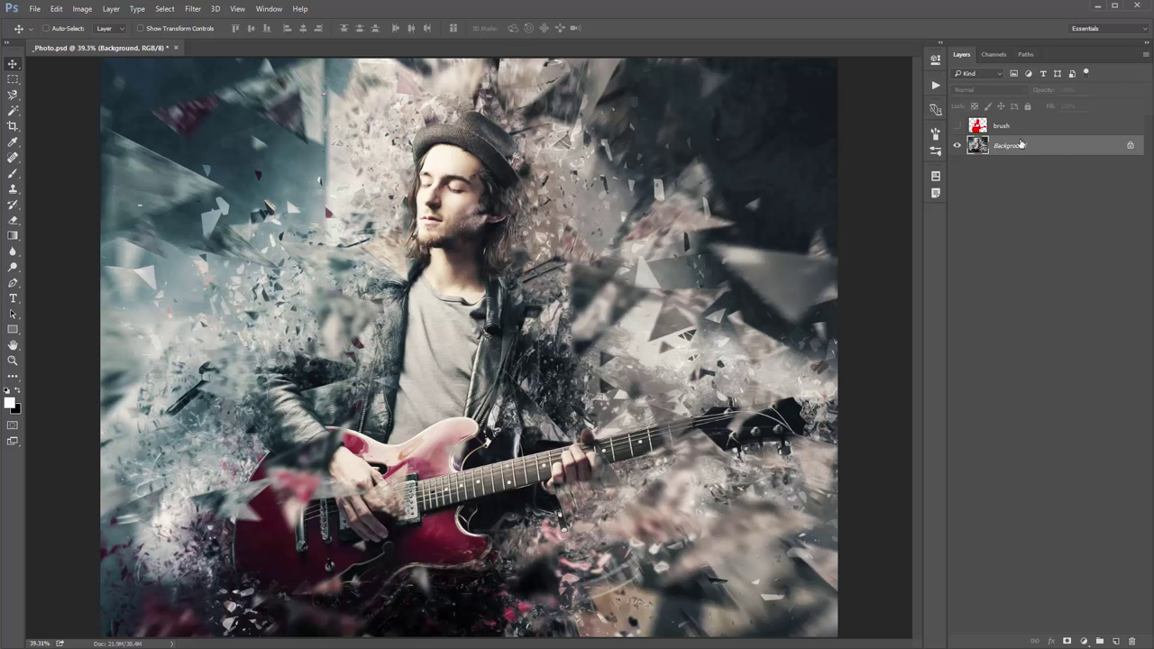
Compare the lettered brush silhouette with the merged Fragment effect by switching the brush layer's visibility, leaving it hidden and Background selected
{"action": "left_click", "coordinate": [957, 126]}
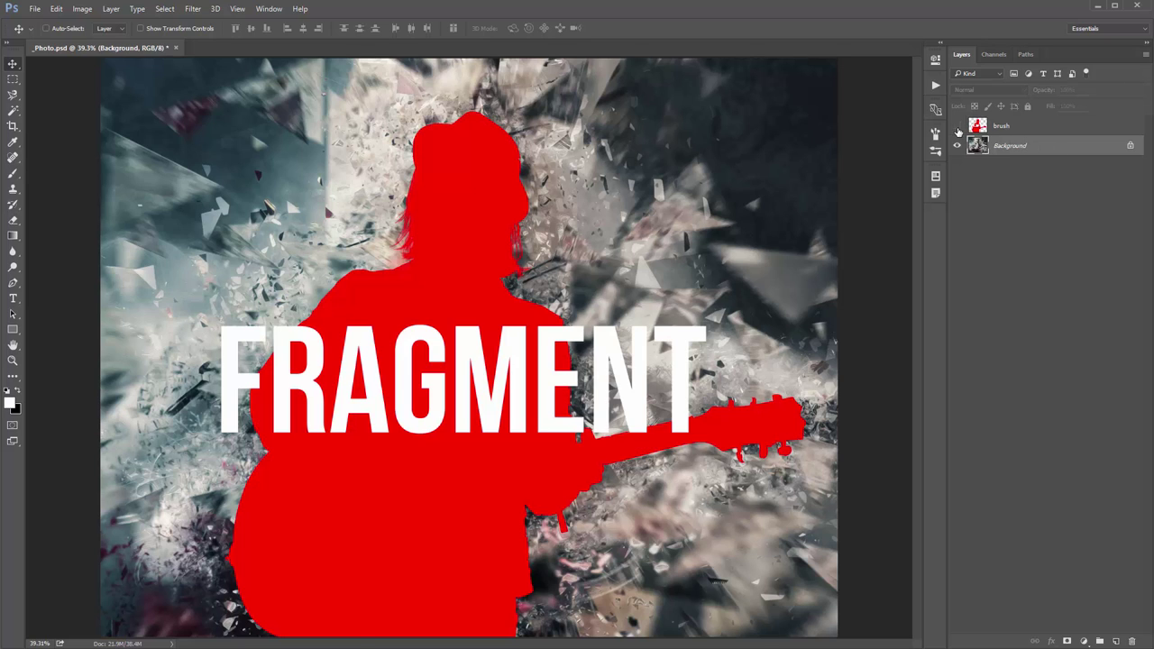
{"action": "left_click", "coordinate": [957, 129]}
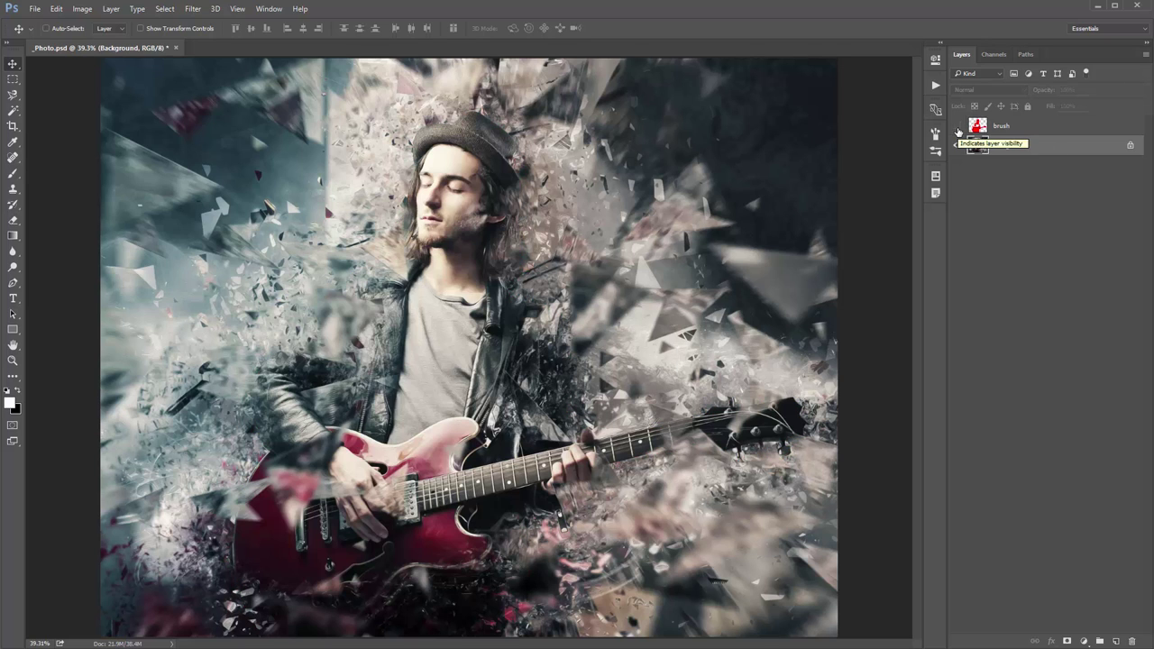
{"action": "left_click", "coordinate": [957, 126]}
{"action": "left_click", "coordinate": [957, 129]}
{"action": "left_click", "coordinate": [958, 129]}
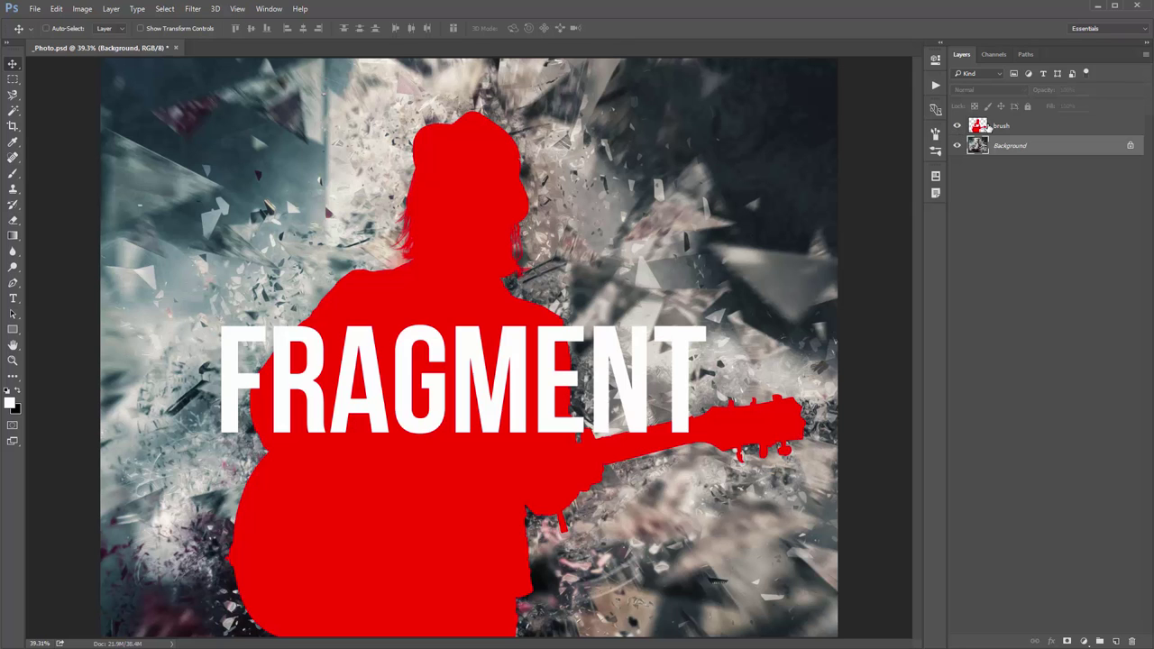
{"action": "left_click", "coordinate": [988, 127]}
{"action": "left_click", "coordinate": [957, 127]}
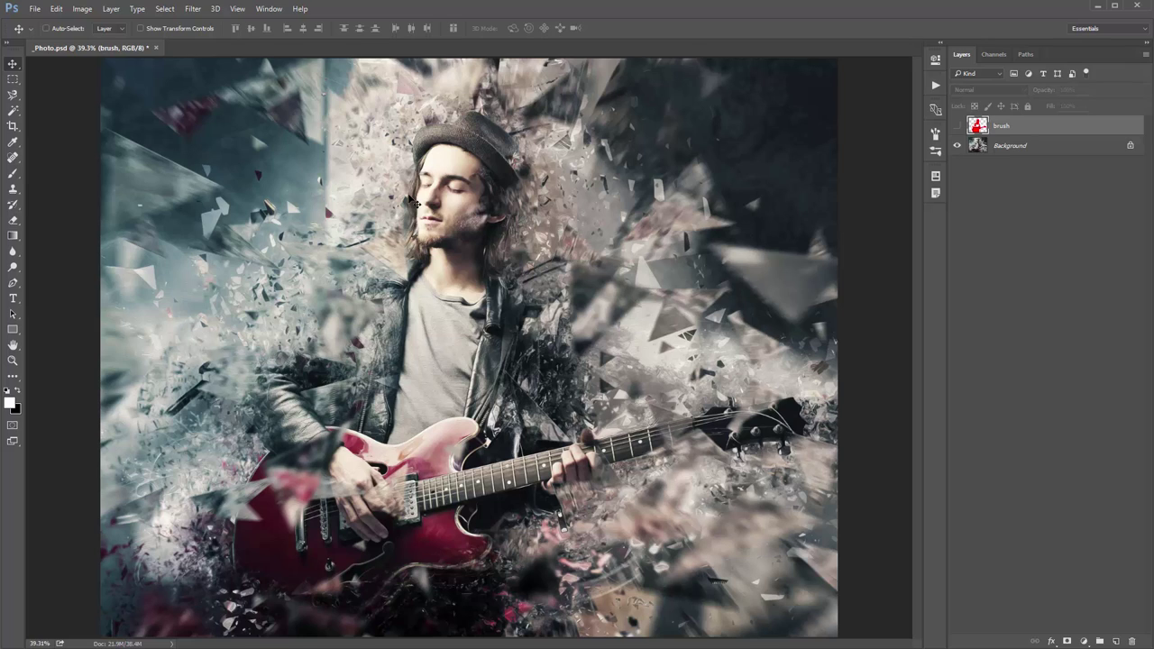
{"action": "left_click", "coordinate": [1009, 143]}
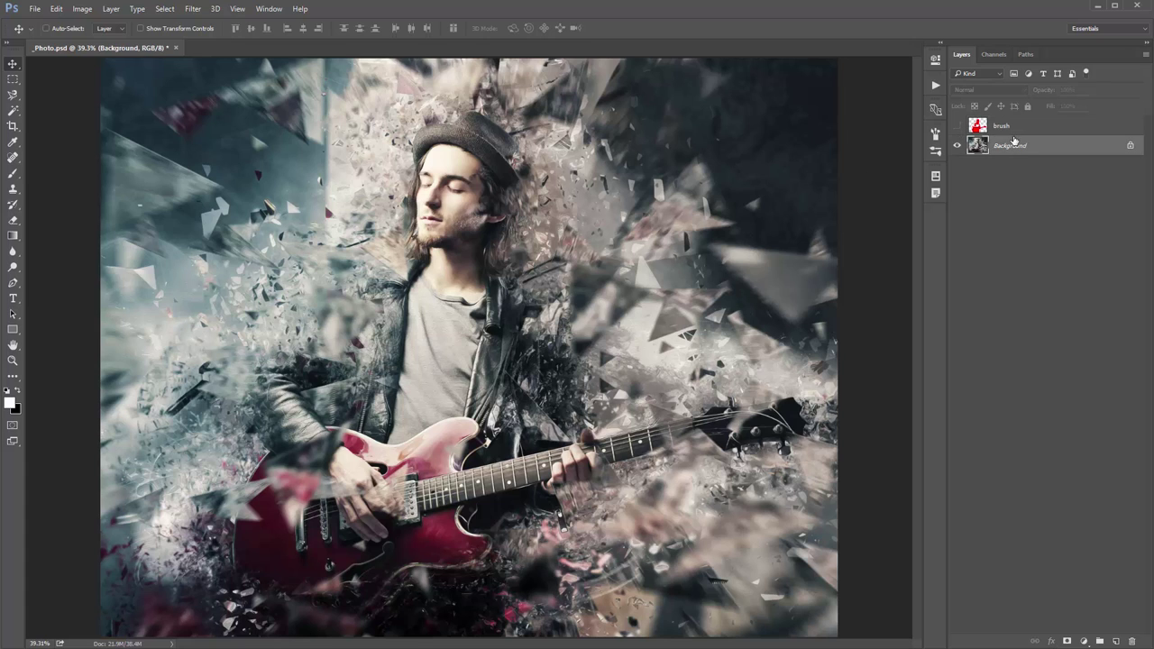
Delete the silhouette brush layer and create a new empty layer named brush above Background
{"action": "left_click", "coordinate": [1008, 128]}
{"action": "key", "text": "Delete"}
{"action": "key", "text": "ctrl+shift+n"}
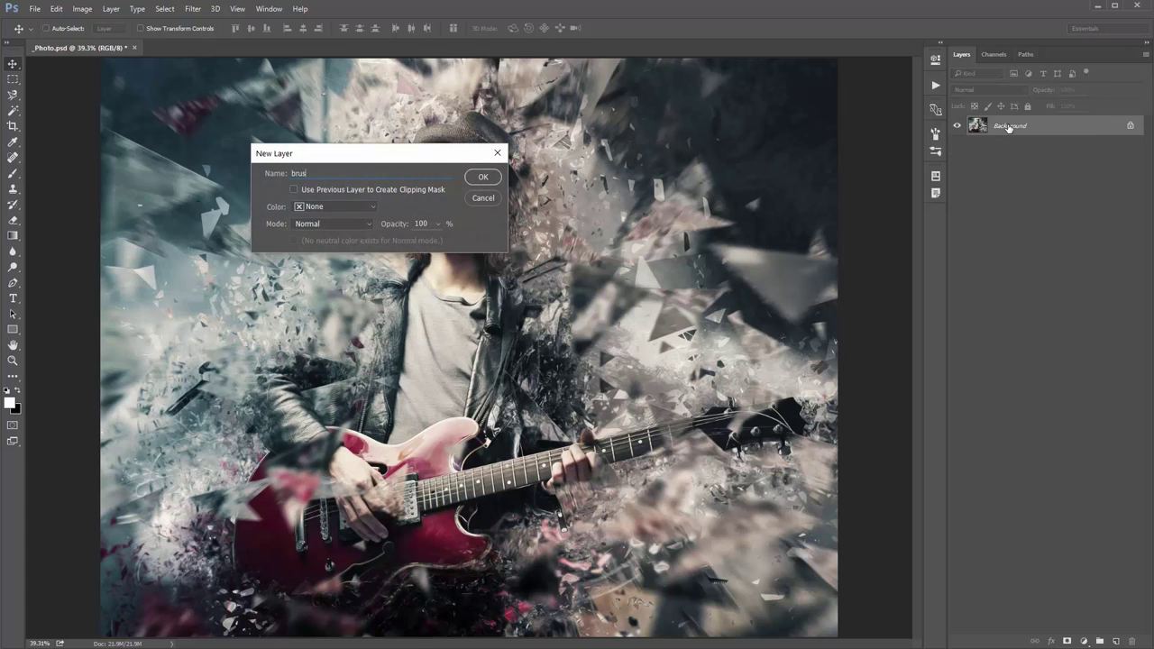
{"action": "type", "text": "brush"}
{"action": "key", "text": "Return"}
Paint loose white strokes with a 100 px soft brush from beside the guitarist's face past the shoulder, and along the guitar neck
{"action": "key", "text": "b"}
{"action": "key", "text": "bracketleft"}
{"action": "key", "text": "bracketleft"}
{"action": "key", "text": "bracketleft"}
{"action": "key", "text": "bracketleft"}
{"action": "key", "text": "bracketleft"}
{"action": "key", "text": "bracketleft"}
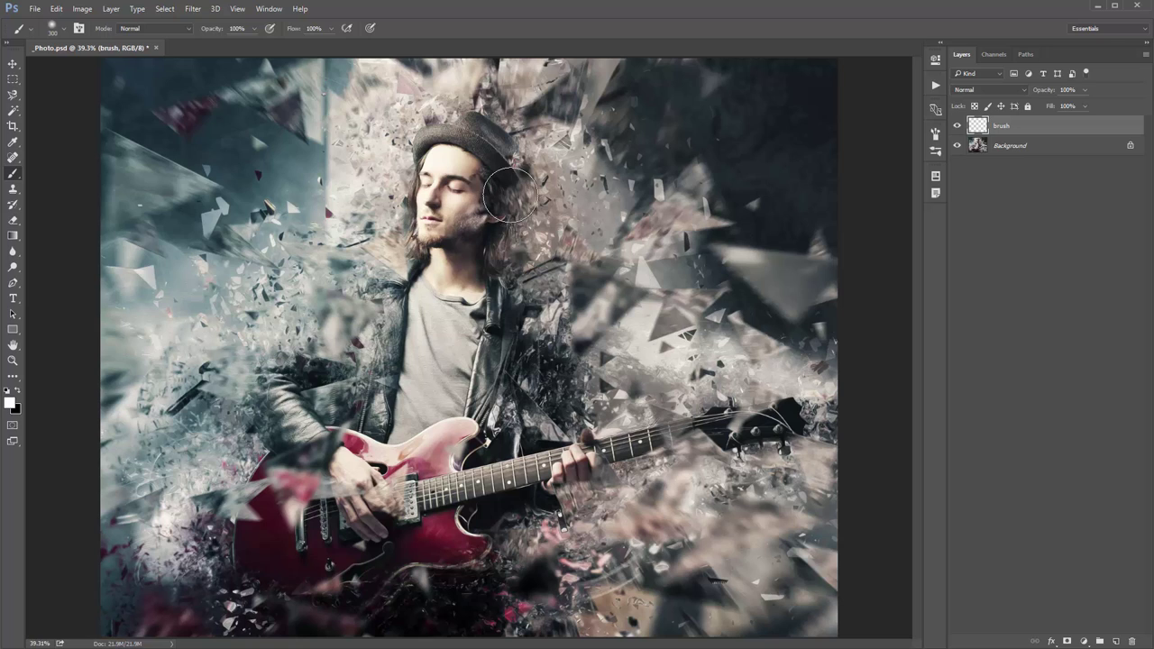
{"action": "mouse_move", "coordinate": [507, 173]}
{"action": "left_mouse_down"}
{"action": "mouse_move", "coordinate": [497, 326]}
{"action": "mouse_move", "coordinate": [526, 305]}
{"action": "mouse_move", "coordinate": [590, 379]}
{"action": "mouse_move", "coordinate": [649, 393]}
{"action": "left_mouse_up"}
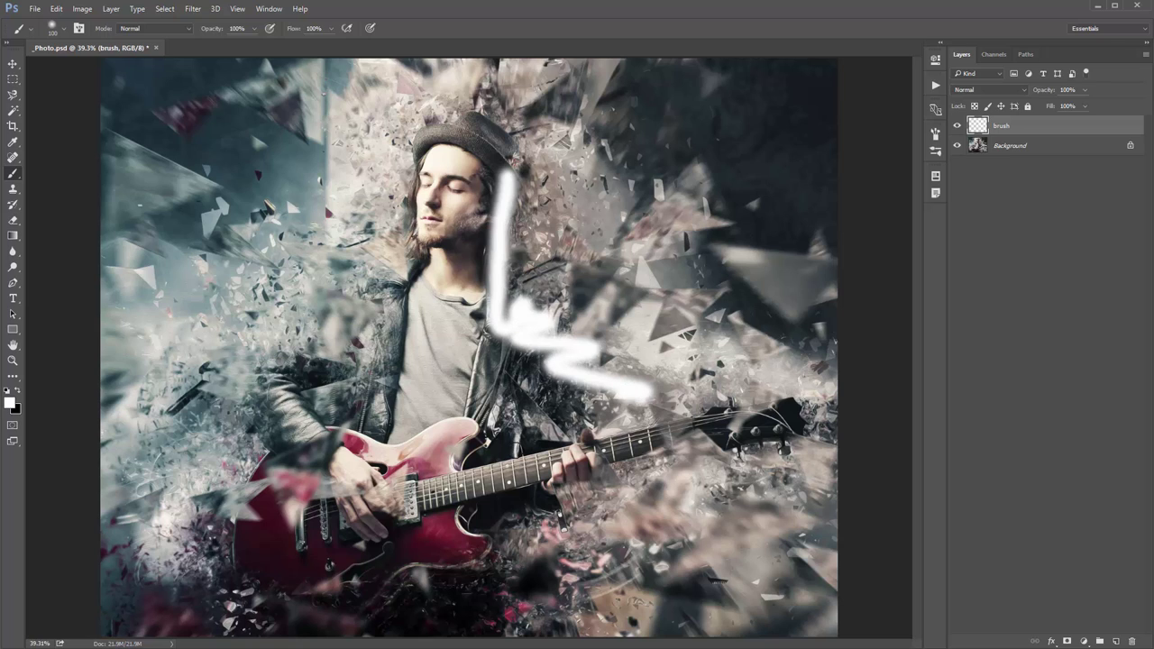
{"action": "mouse_move", "coordinate": [467, 474]}
{"action": "left_mouse_down"}
{"action": "mouse_move", "coordinate": [541, 436]}
{"action": "mouse_move", "coordinate": [799, 420]}
{"action": "left_mouse_up"}
Reduce the soft brush to 60 px and paint a small white squiggle below the guitar neck
{"action": "key", "text": "bracketleft"}
{"action": "key", "text": "bracketleft"}
{"action": "key", "text": "bracketleft"}
{"action": "mouse_move", "coordinate": [467, 485]}
{"action": "left_mouse_down"}
{"action": "mouse_move", "coordinate": [470, 516]}
{"action": "mouse_move", "coordinate": [450, 563]}
{"action": "mouse_move", "coordinate": [458, 551]}
{"action": "left_mouse_up"}
{"action": "key", "text": "bracketleft"}
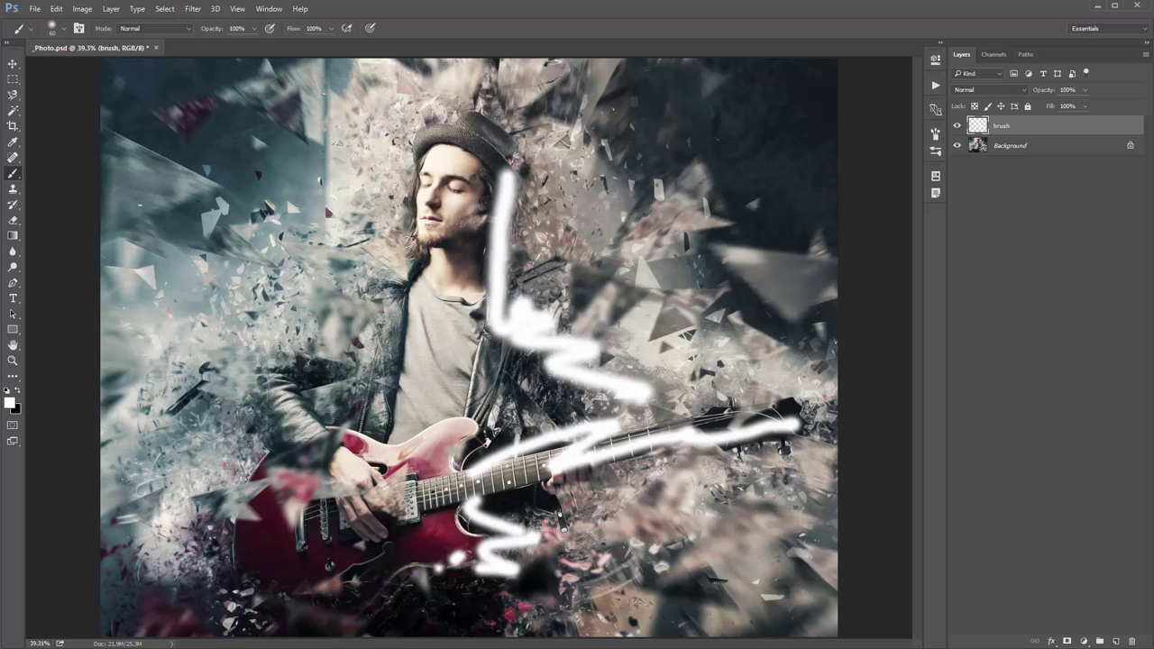
Look through the brush presets without changing the brush, and hide the painted brush layer
{"action": "right_click", "coordinate": [278, 142]}
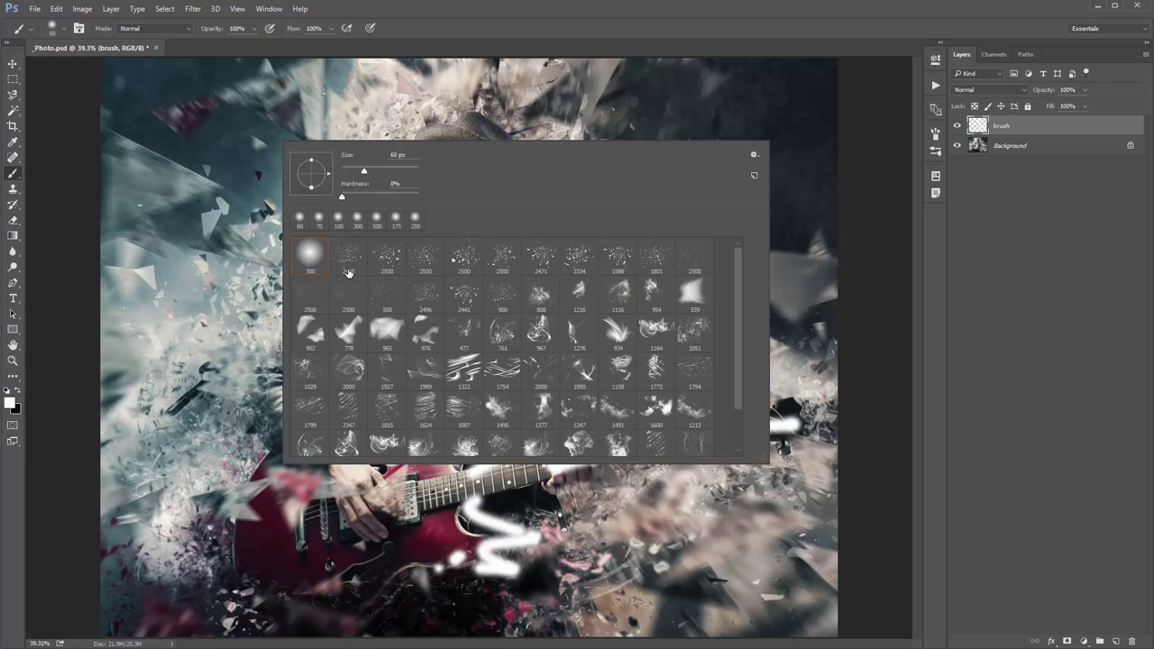
{"action": "left_click", "coordinate": [214, 141]}
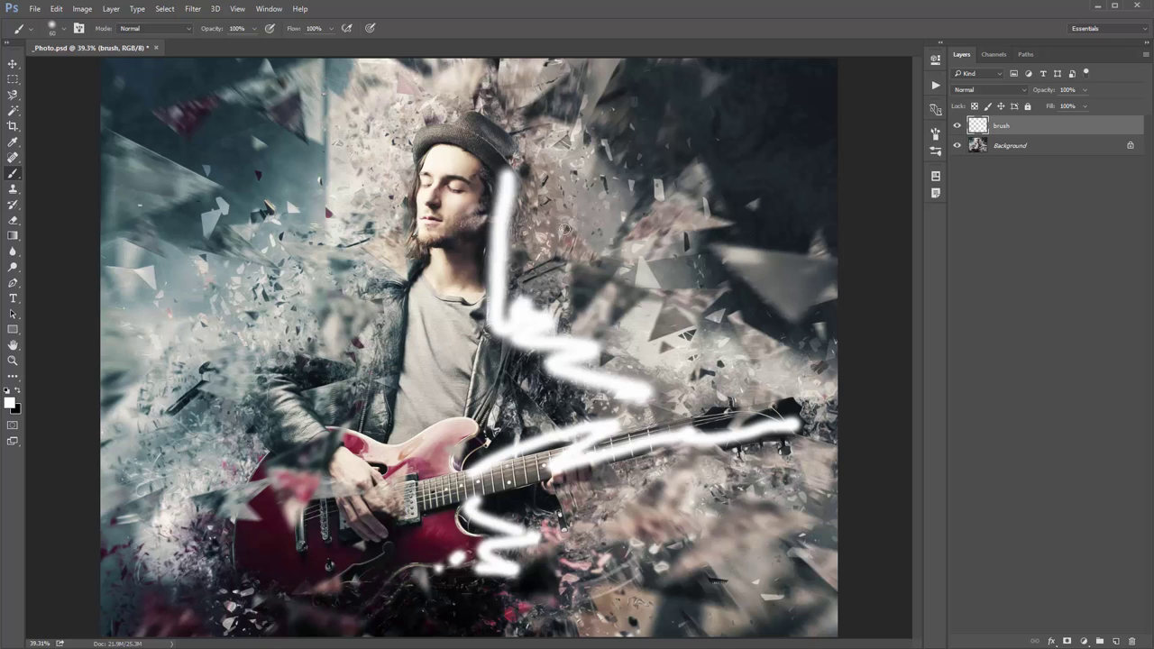
{"action": "left_click", "coordinate": [957, 126]}
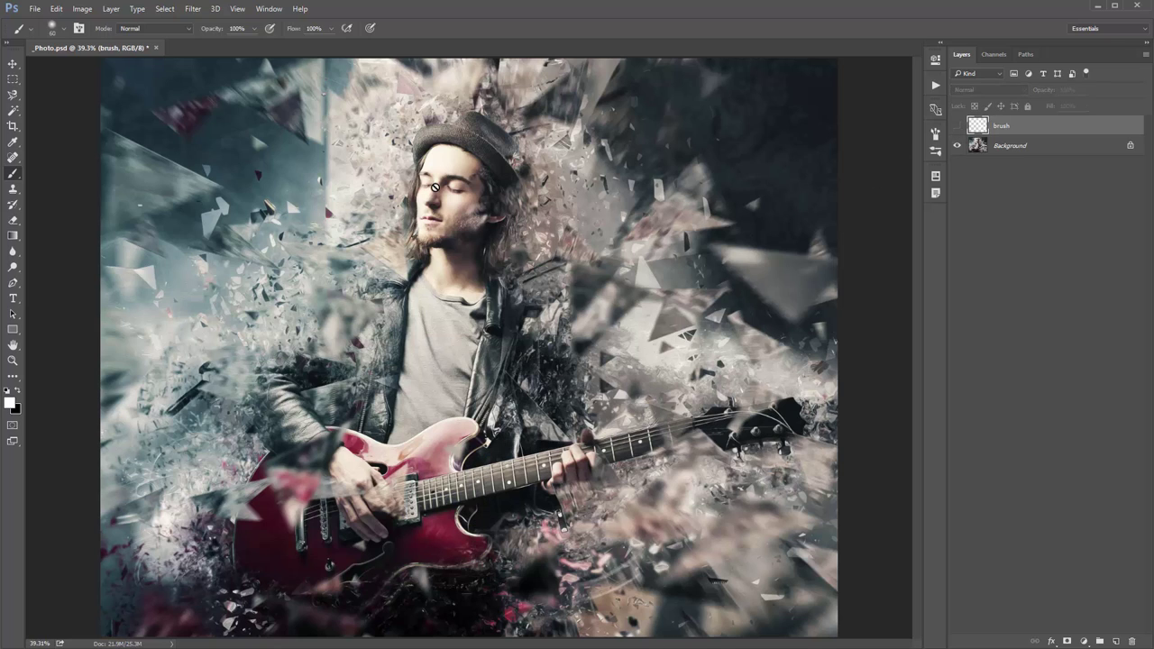
{"action": "key", "text": "v"}
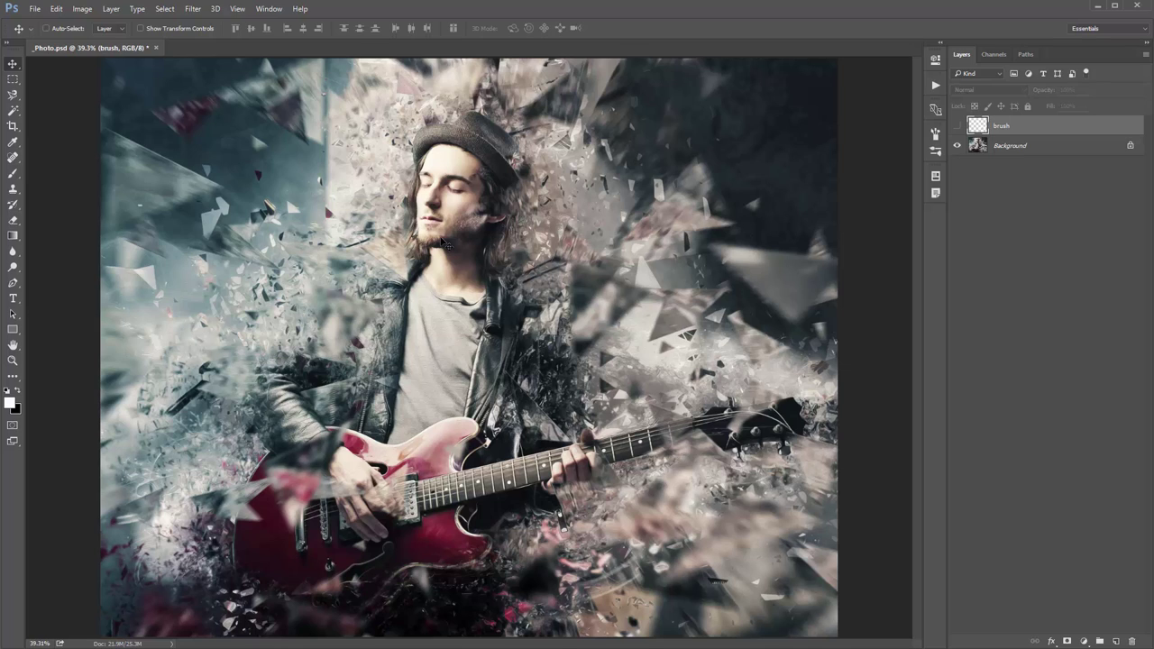
Undo back to the unmerged layers and group Add Sharpening (Opacity), Oil Paint Finish and Fragment together
{"action": "left_click", "coordinate": [1023, 146]}
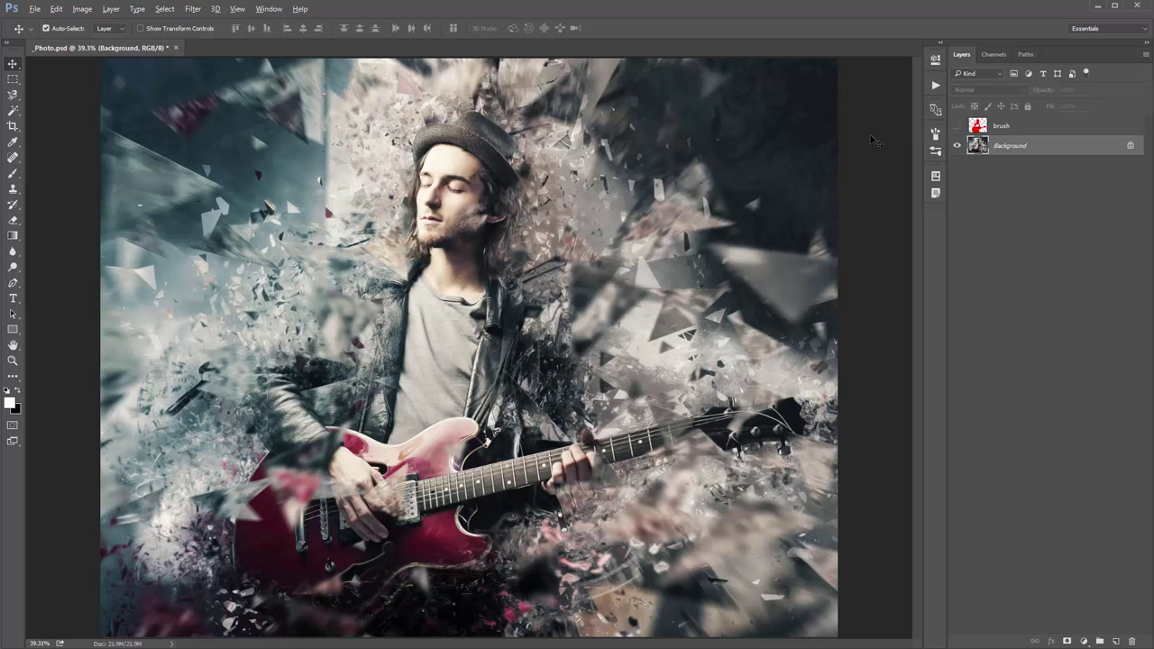
{"action": "left_click", "coordinate": [1064, 154]}
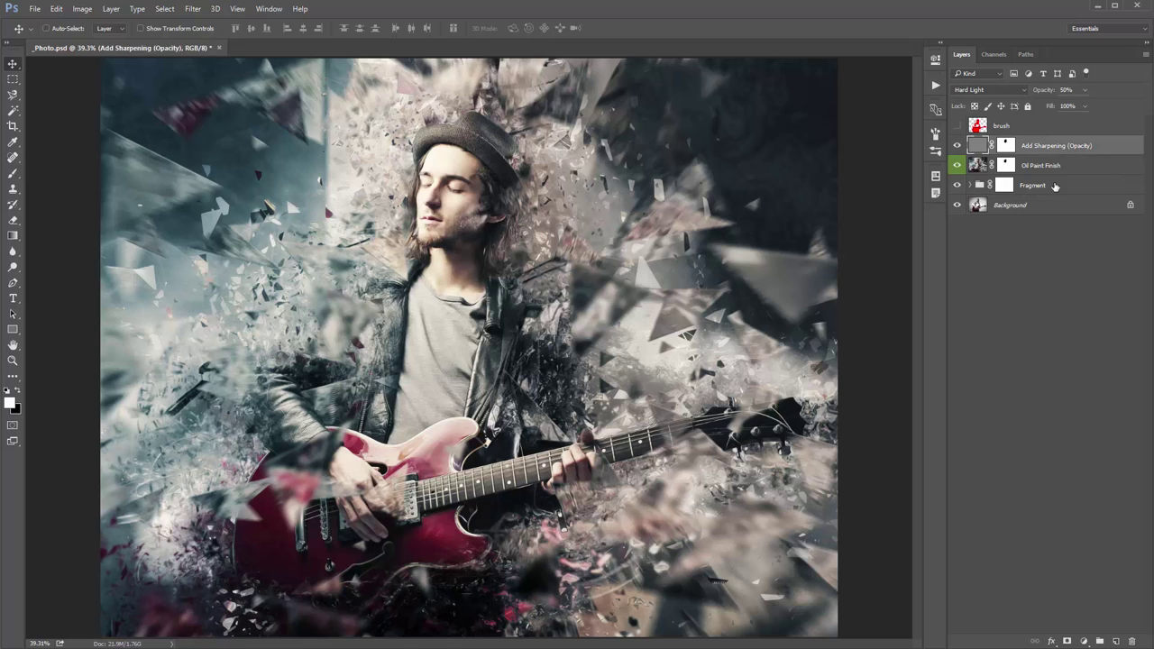
{"action": "left_click", "coordinate": [1056, 185], "text": "shift"}
{"action": "key", "text": "ctrl+g"}
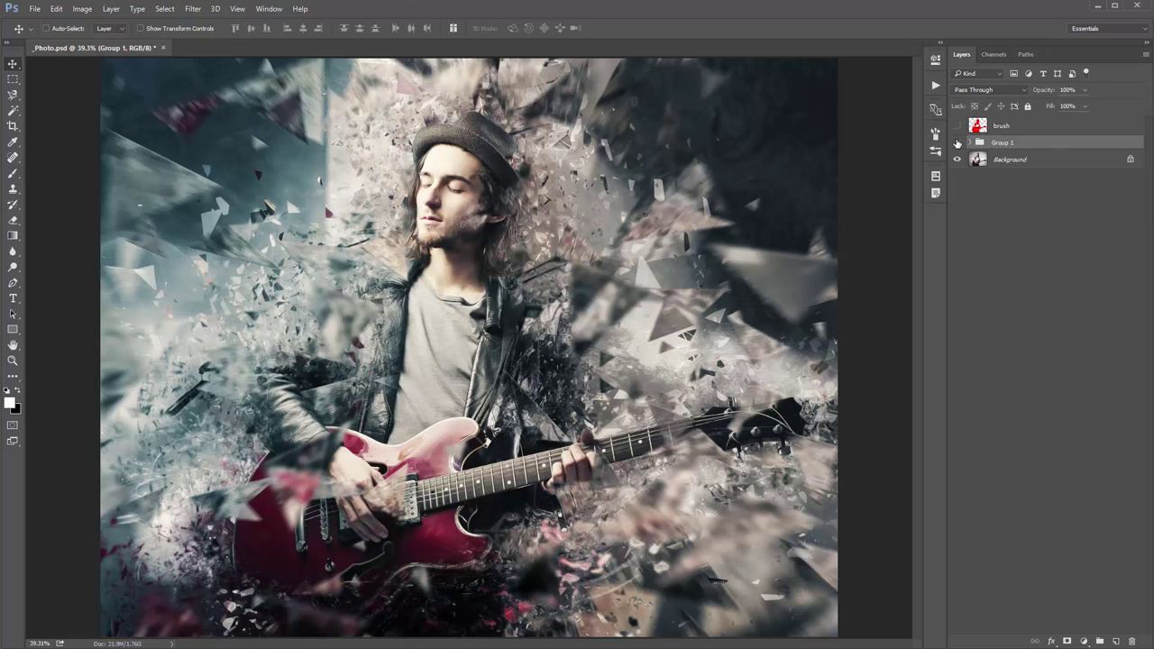
Hide and show the new group to compare the effect with the Background photo
{"action": "left_click", "coordinate": [958, 142]}
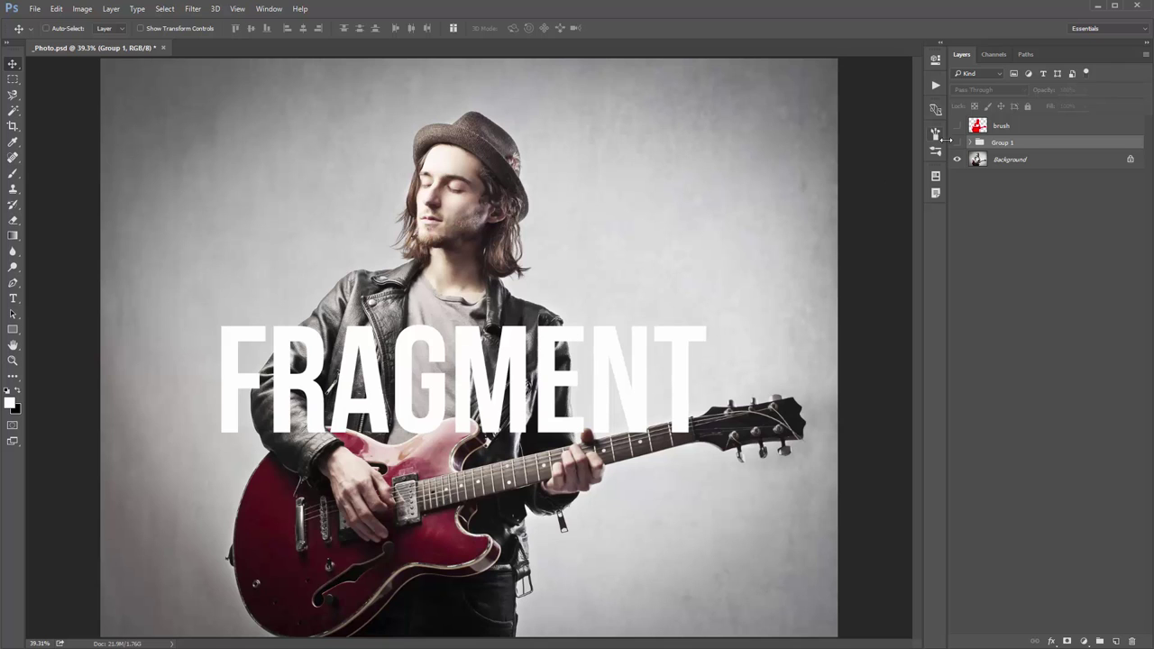
{"action": "left_click", "coordinate": [954, 143]}
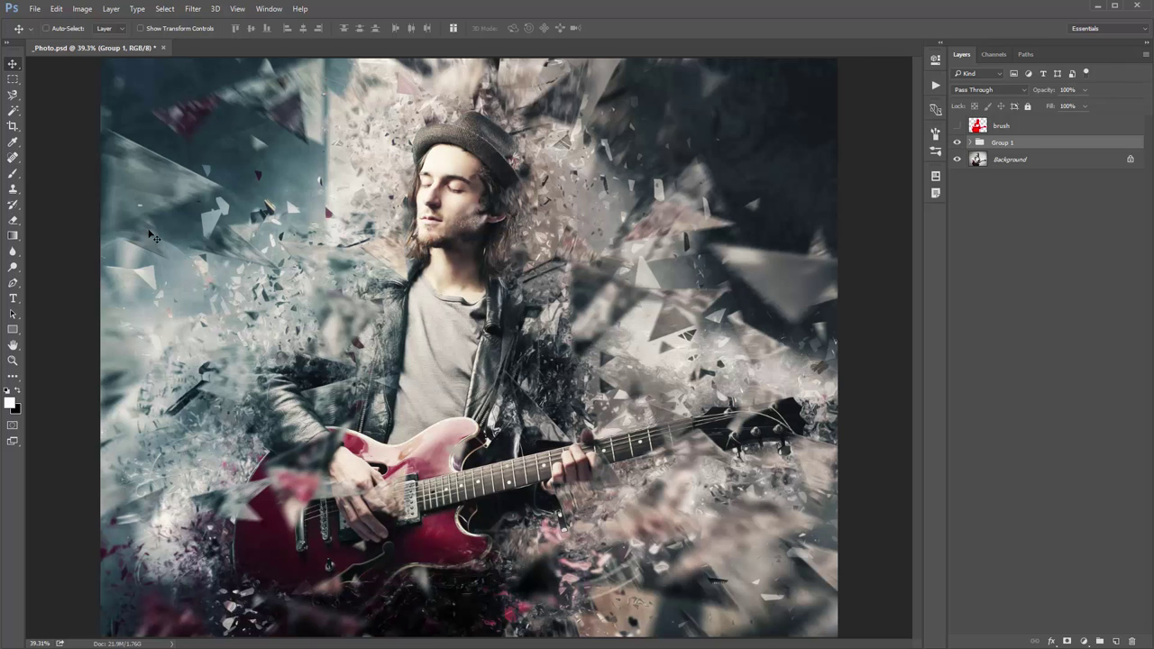